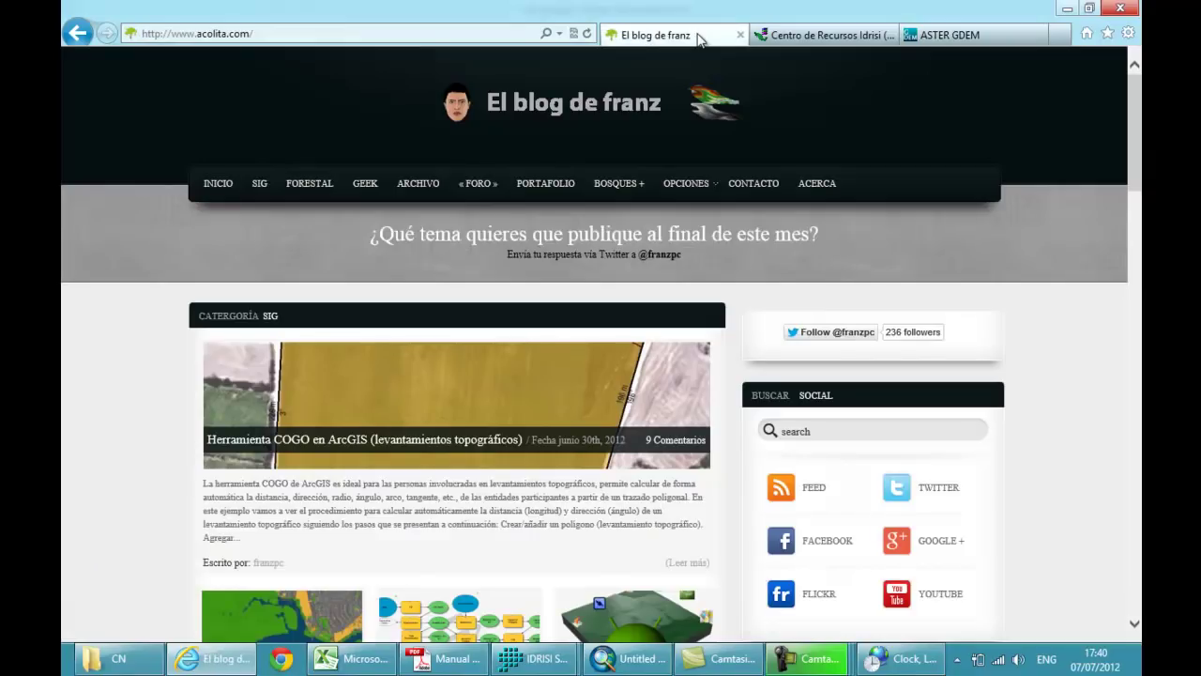
Step: Switch to ArcMap and add the dem.tif raster from the CN folder to the map
{"action": "left_click", "coordinate": [628, 664]}
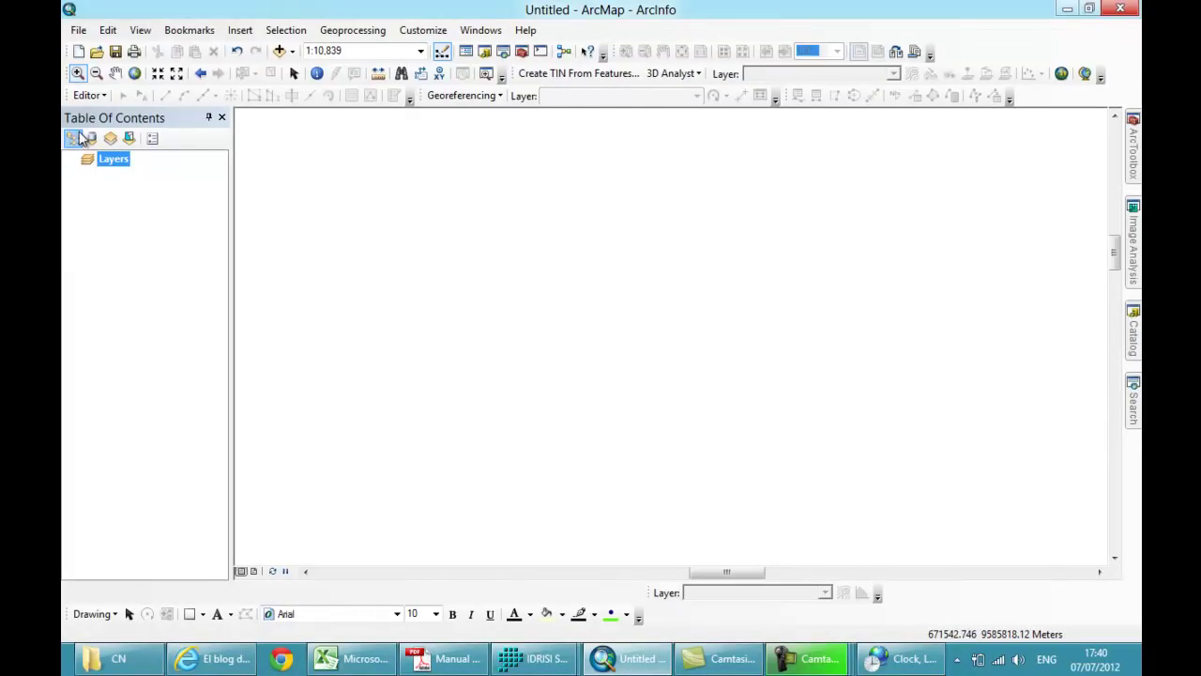
{"action": "left_click", "coordinate": [281, 50]}
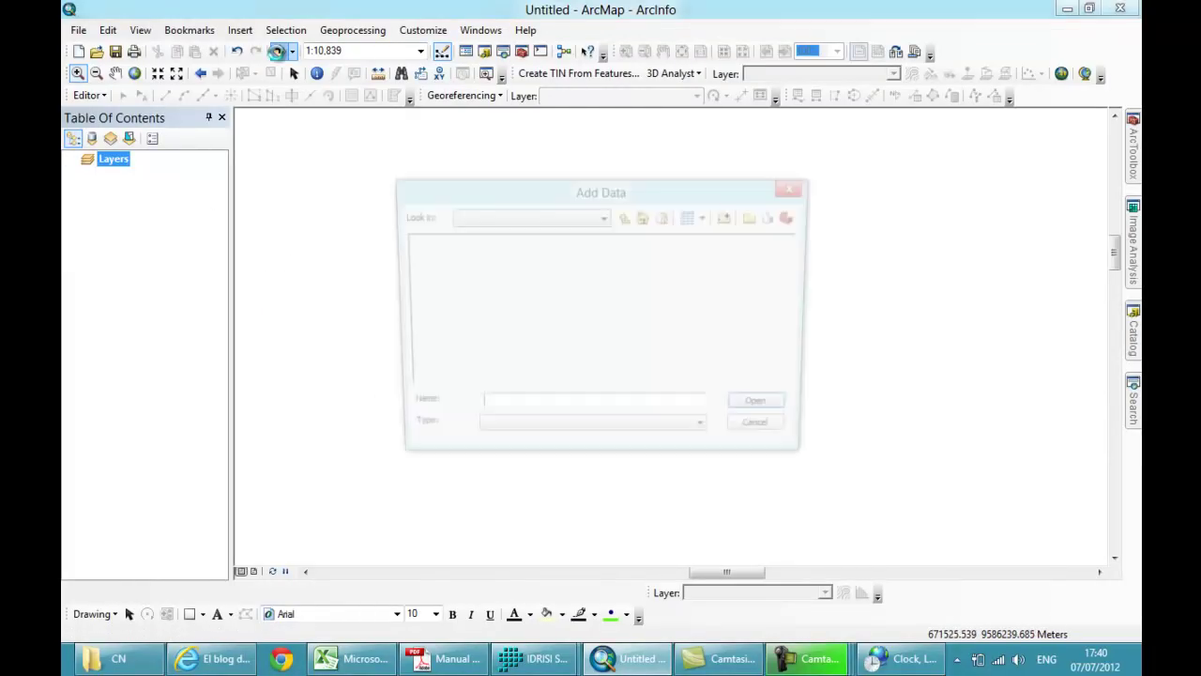
{"action": "left_click", "coordinate": [429, 244]}
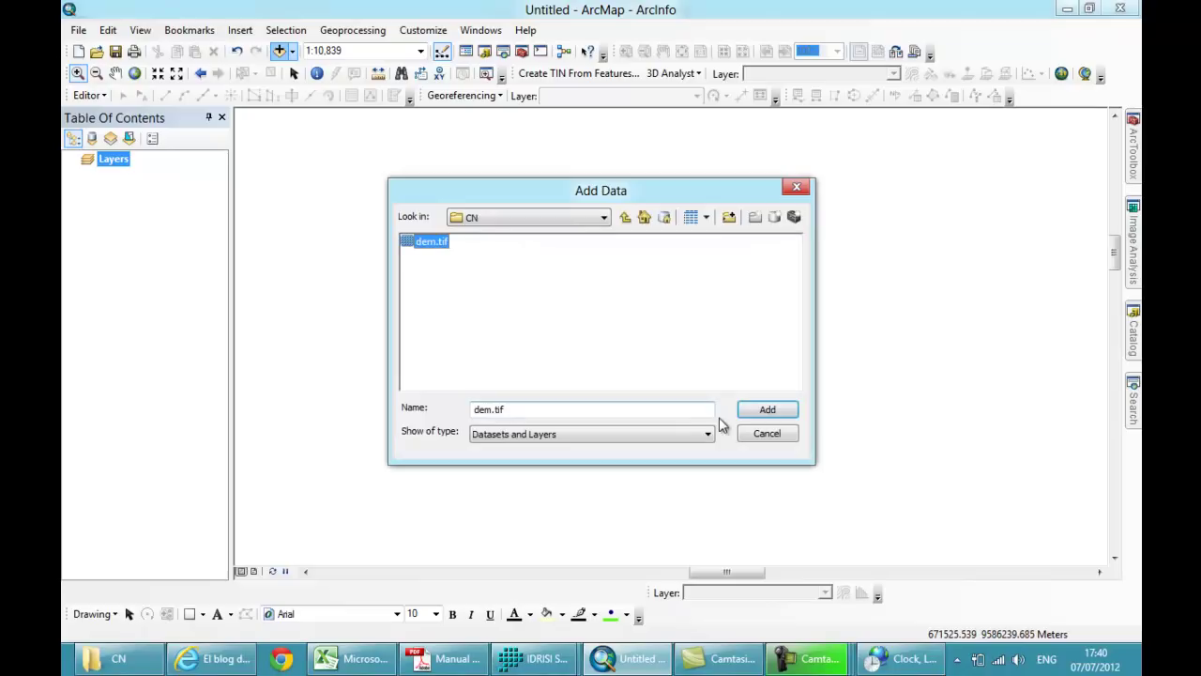
{"action": "left_click", "coordinate": [767, 412]}
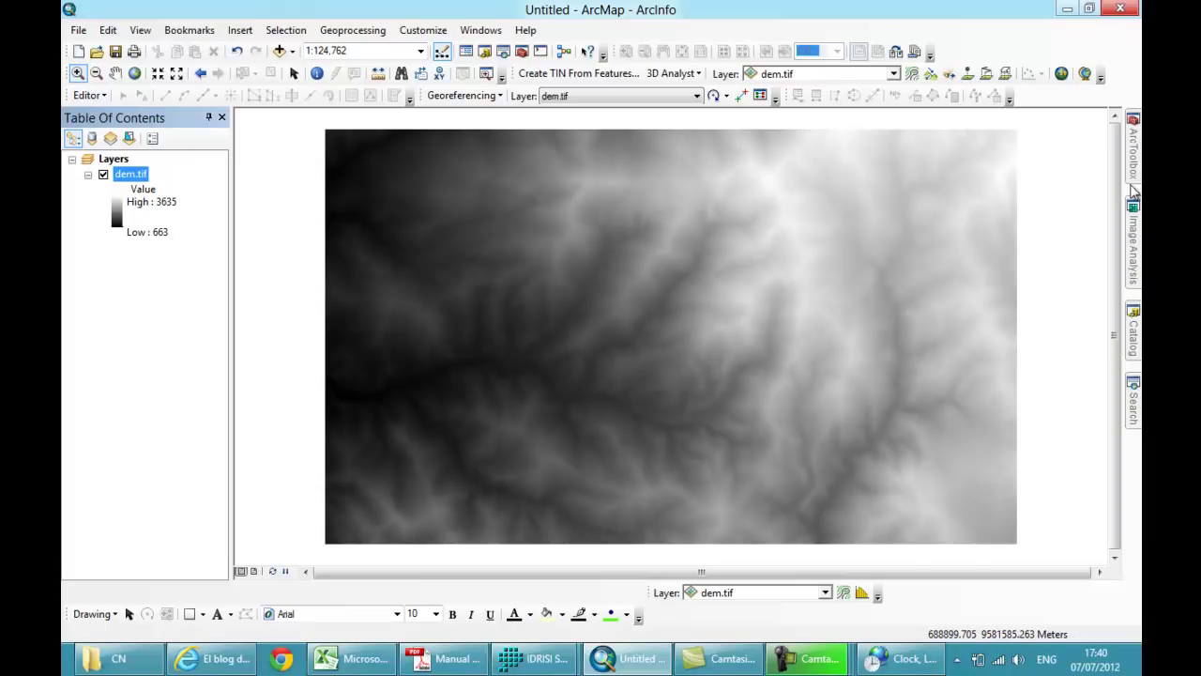
Step: Run the Spatial Analyst Fill tool on dem.tif with the default output raster
{"action": "mouse_move", "coordinate": [1133, 155]}
{"action": "double_click", "coordinate": [946, 289]}
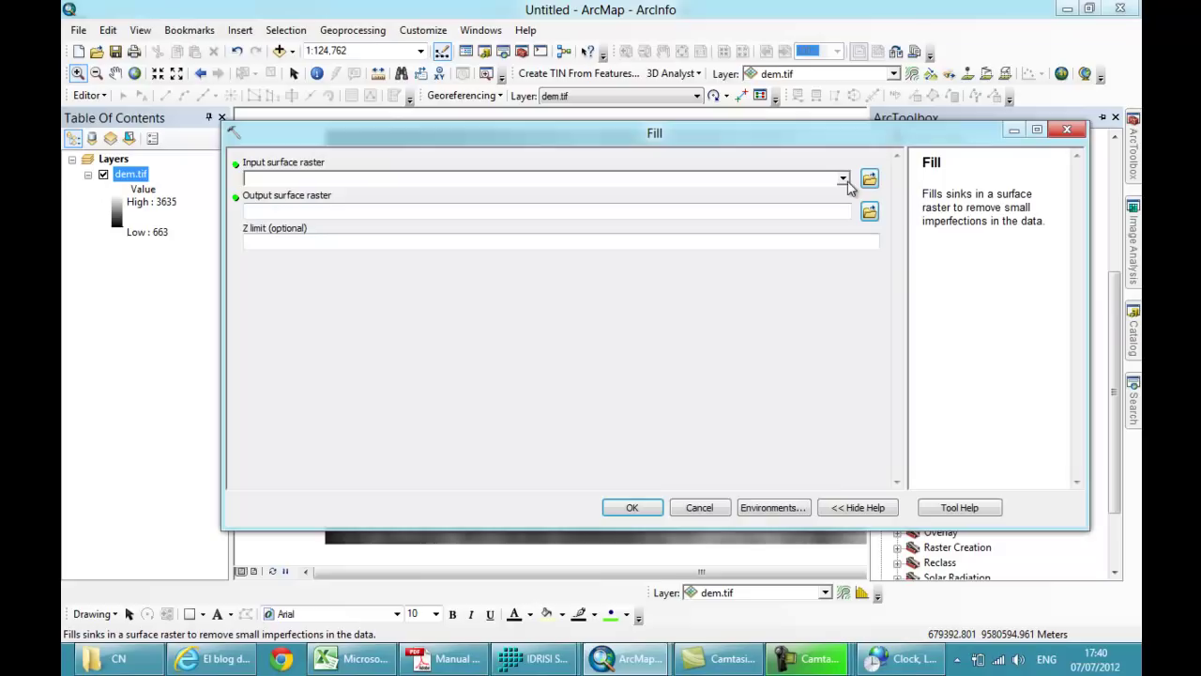
{"action": "left_click", "coordinate": [842, 179]}
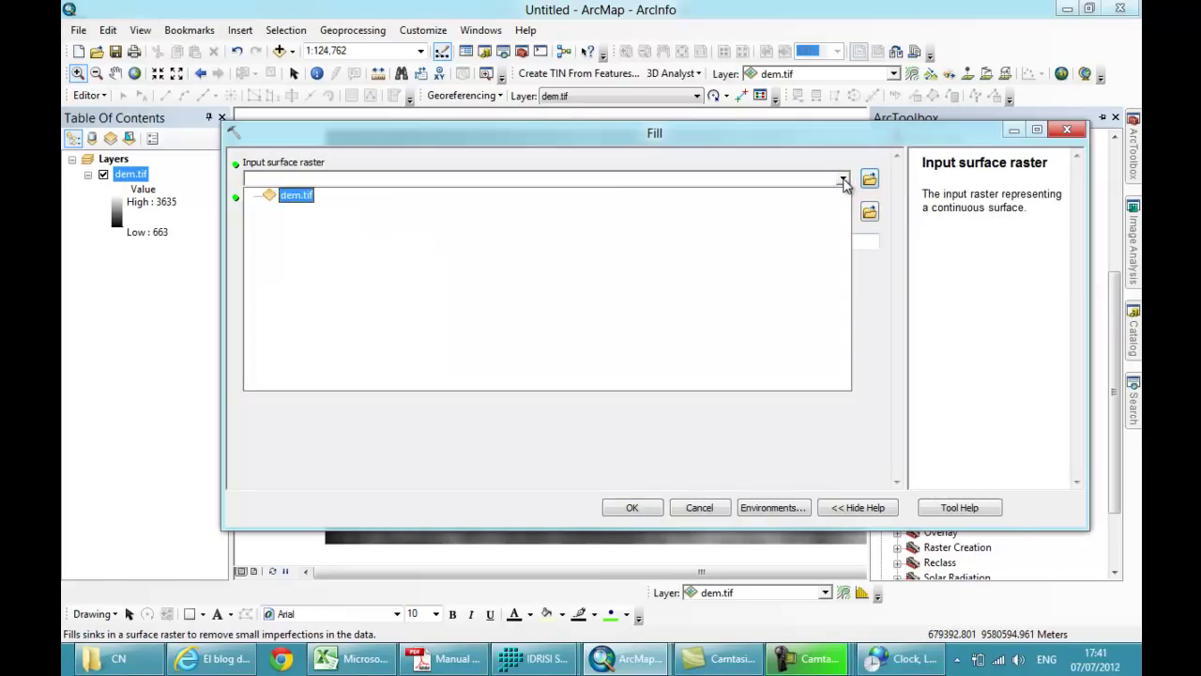
{"action": "left_click", "coordinate": [302, 203]}
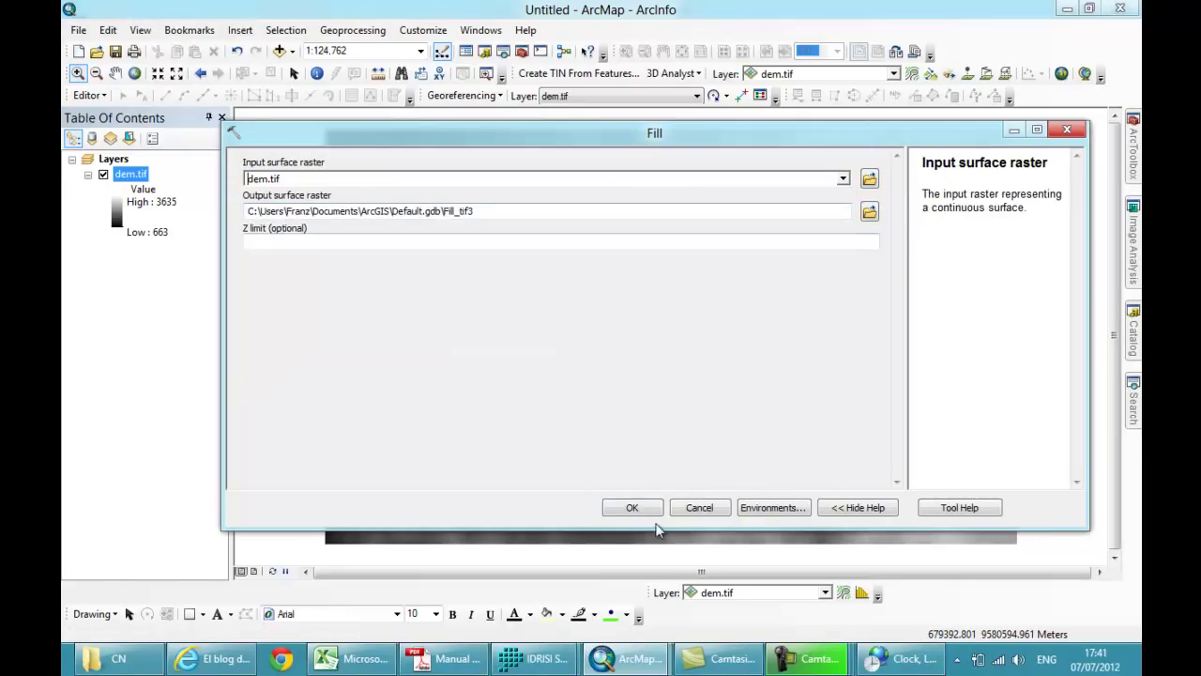
{"action": "left_click", "coordinate": [632, 508]}
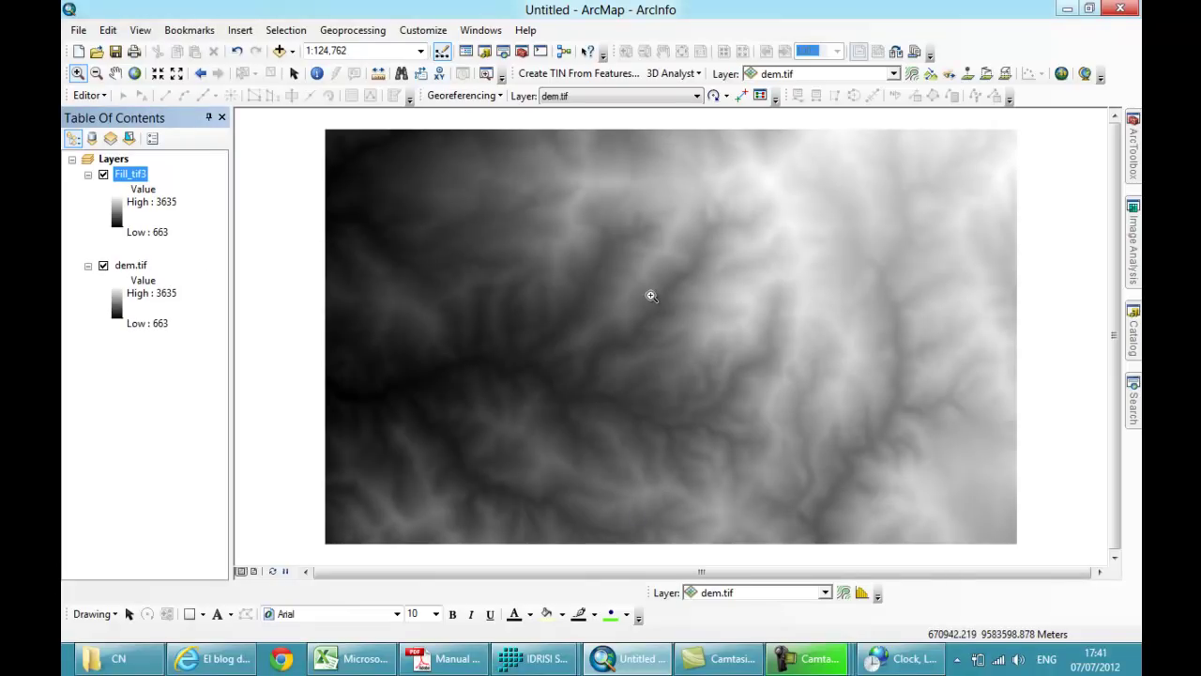
Step: Open the raster export for the filled DEM, choosing the IMAGINE Image format and the name img.img
{"action": "right_click", "coordinate": [132, 181]}
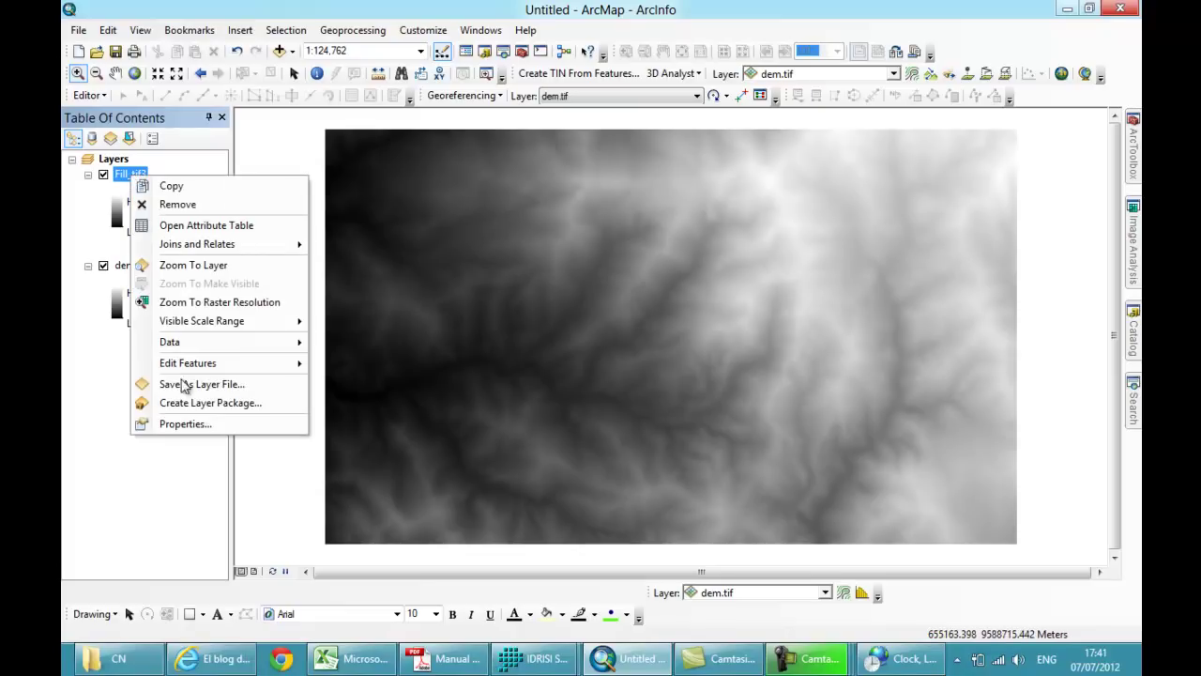
{"action": "mouse_move", "coordinate": [246, 346]}
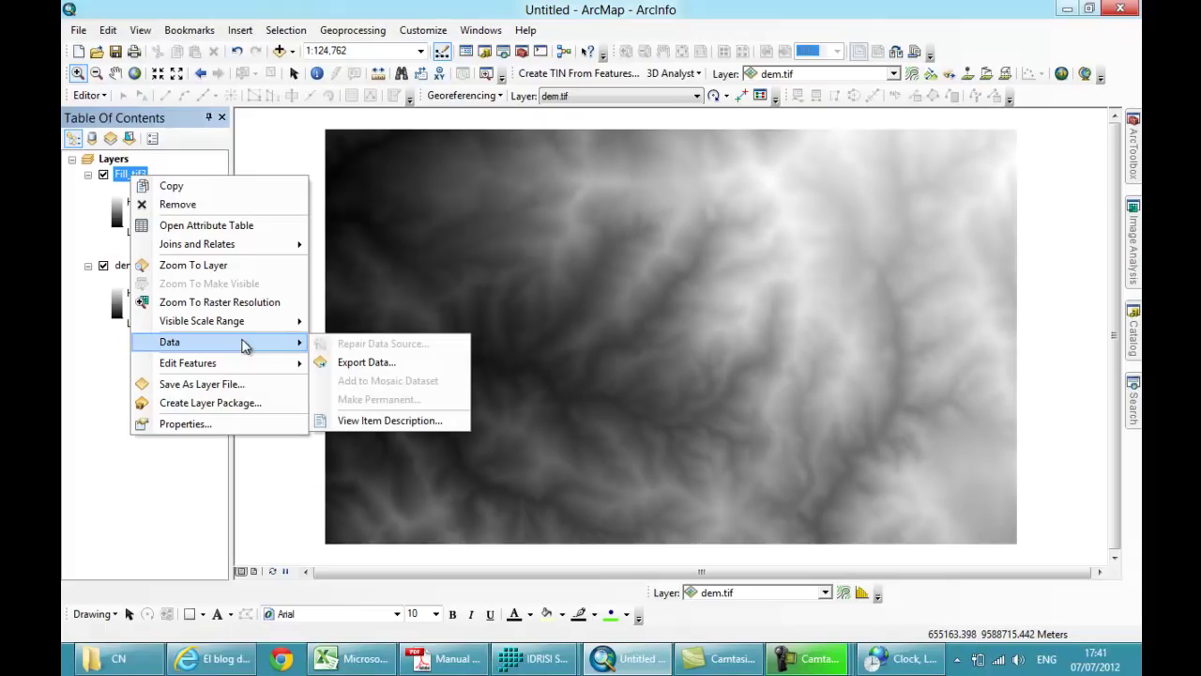
{"action": "left_click", "coordinate": [379, 360]}
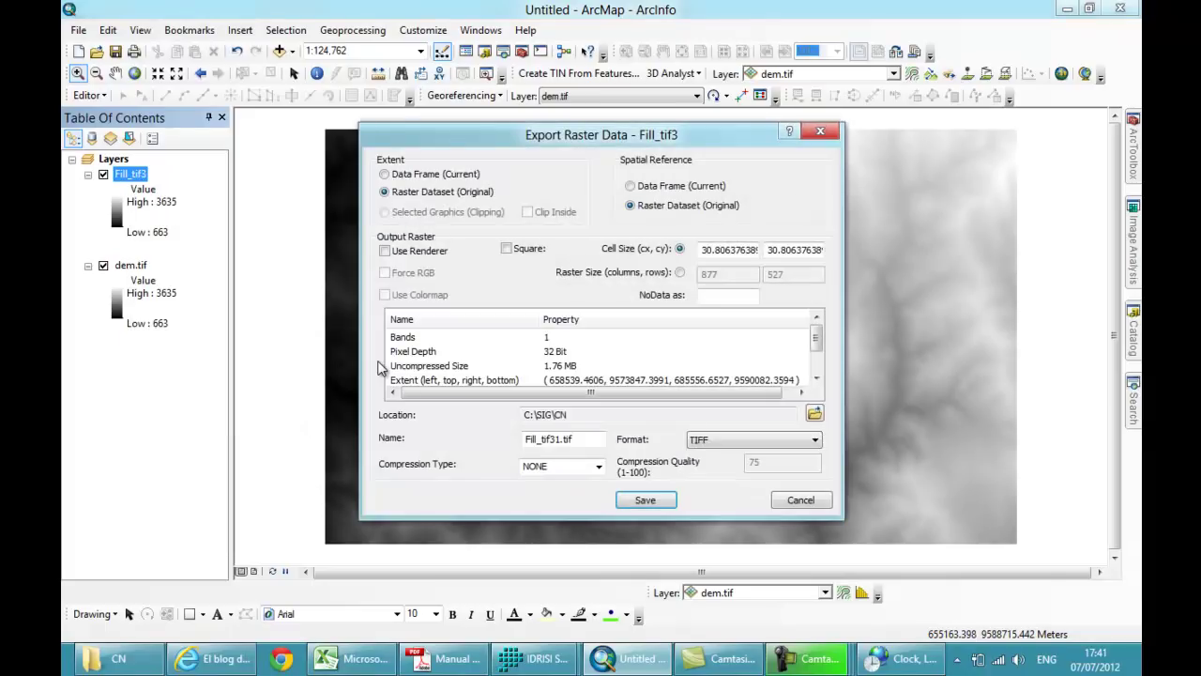
{"action": "left_click", "coordinate": [718, 438]}
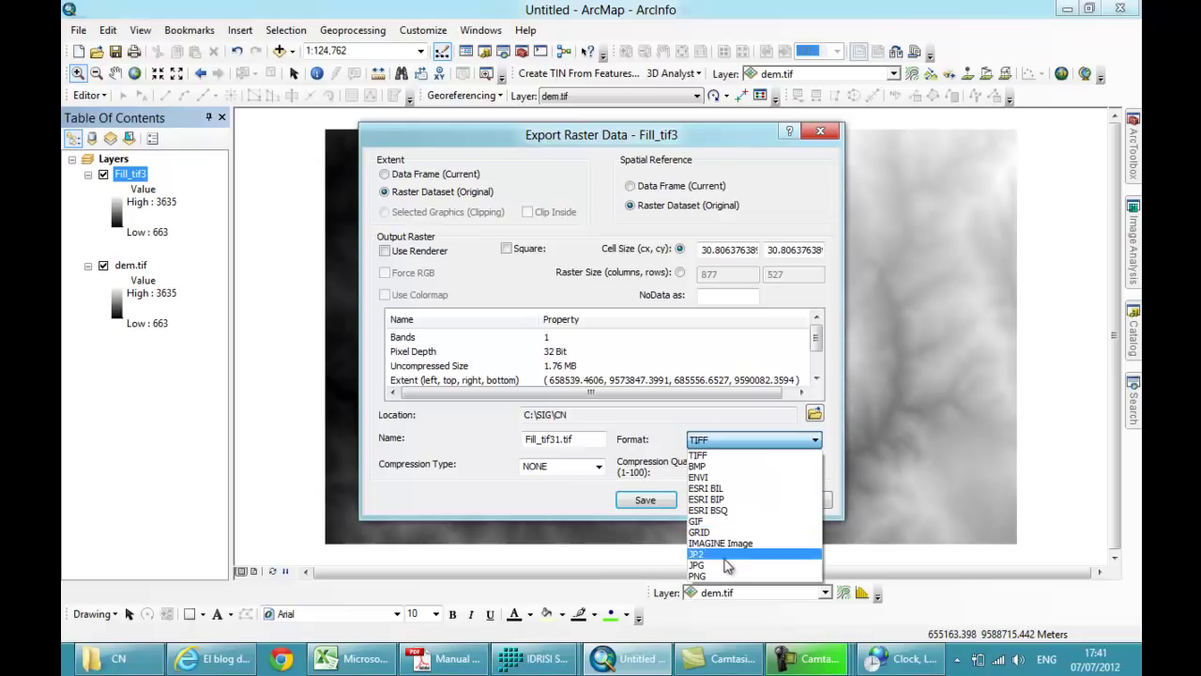
{"action": "left_click", "coordinate": [728, 543]}
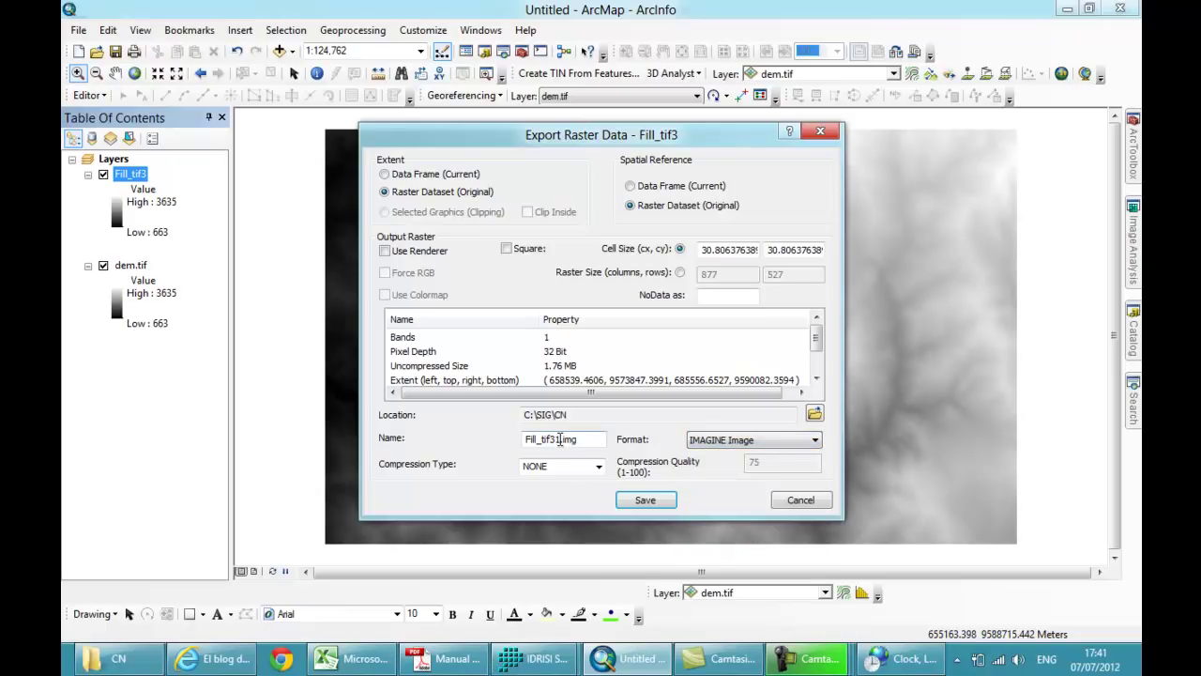
{"action": "left_click_drag", "start_coordinate": [558, 439], "coordinate": [504, 450]}
{"action": "type", "text": "img"}
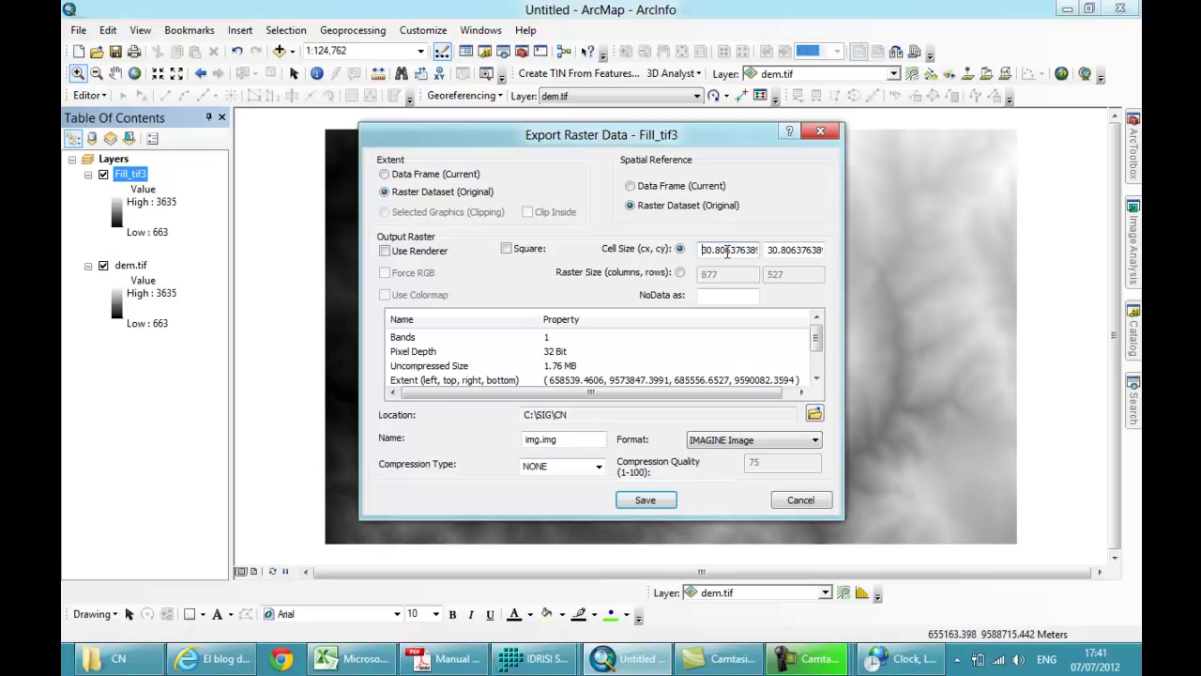
Step: Set the export cell size to 30 by 30, save the raster and add it to the map
{"action": "double_click", "coordinate": [727, 251]}
{"action": "type", "text": "30"}
{"action": "double_click", "coordinate": [802, 249]}
{"action": "type", "text": "30"}
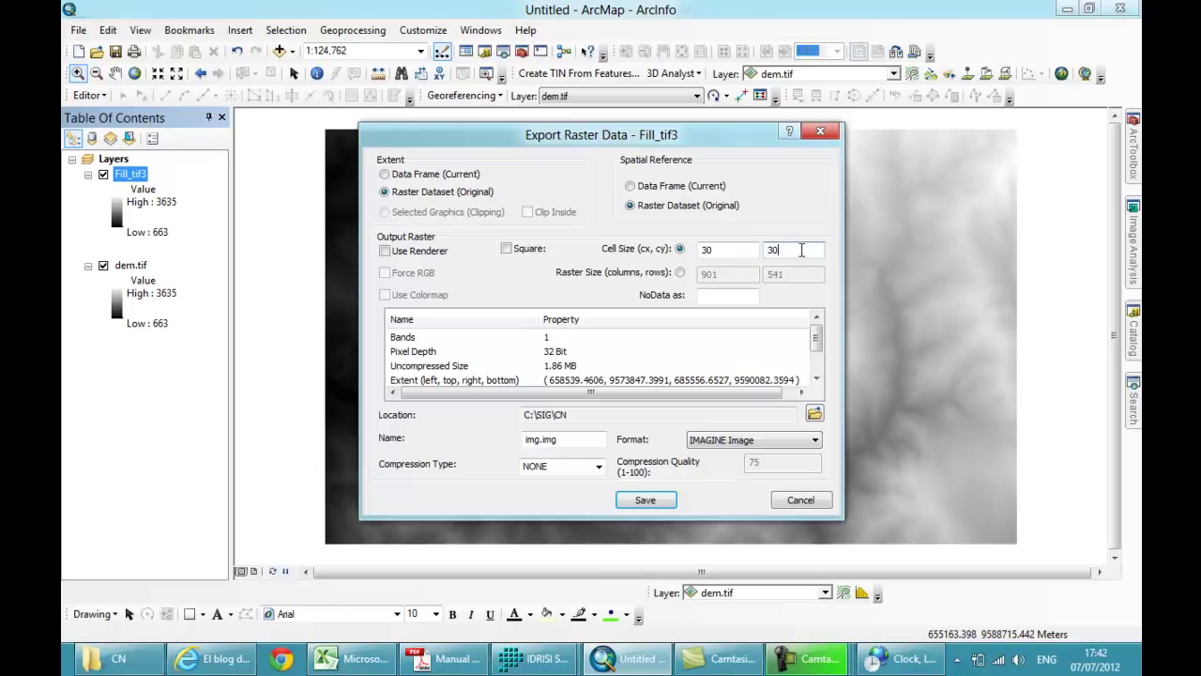
{"action": "left_click", "coordinate": [644, 501]}
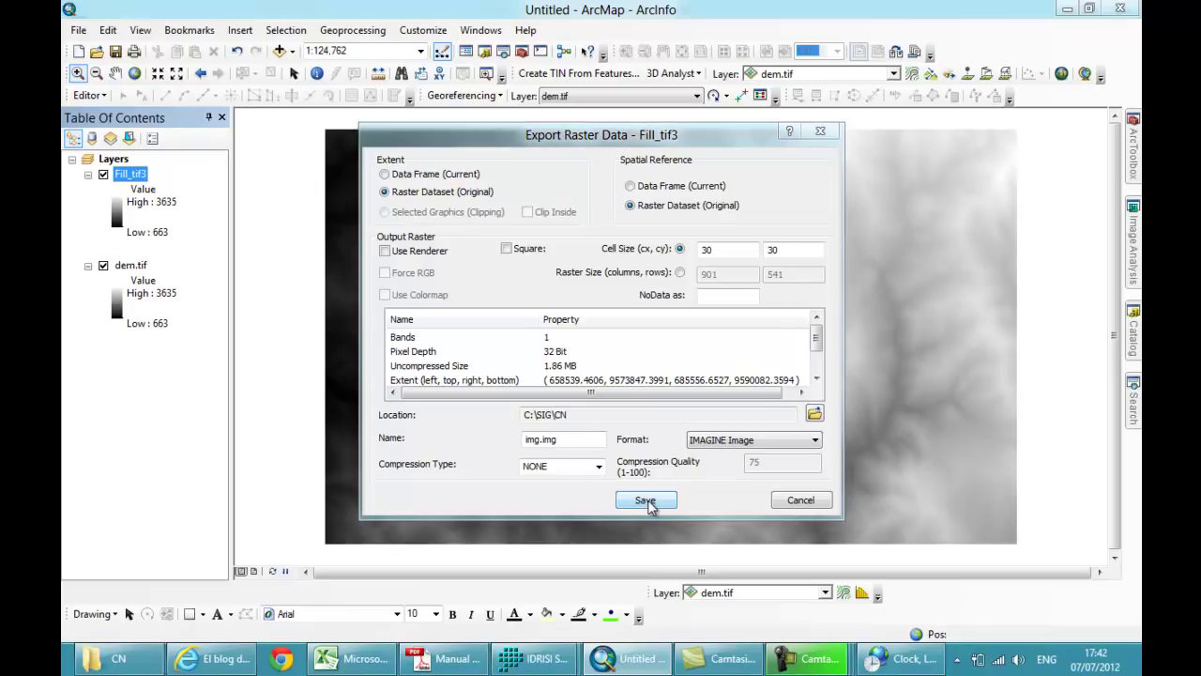
{"action": "left_click", "coordinate": [662, 390]}
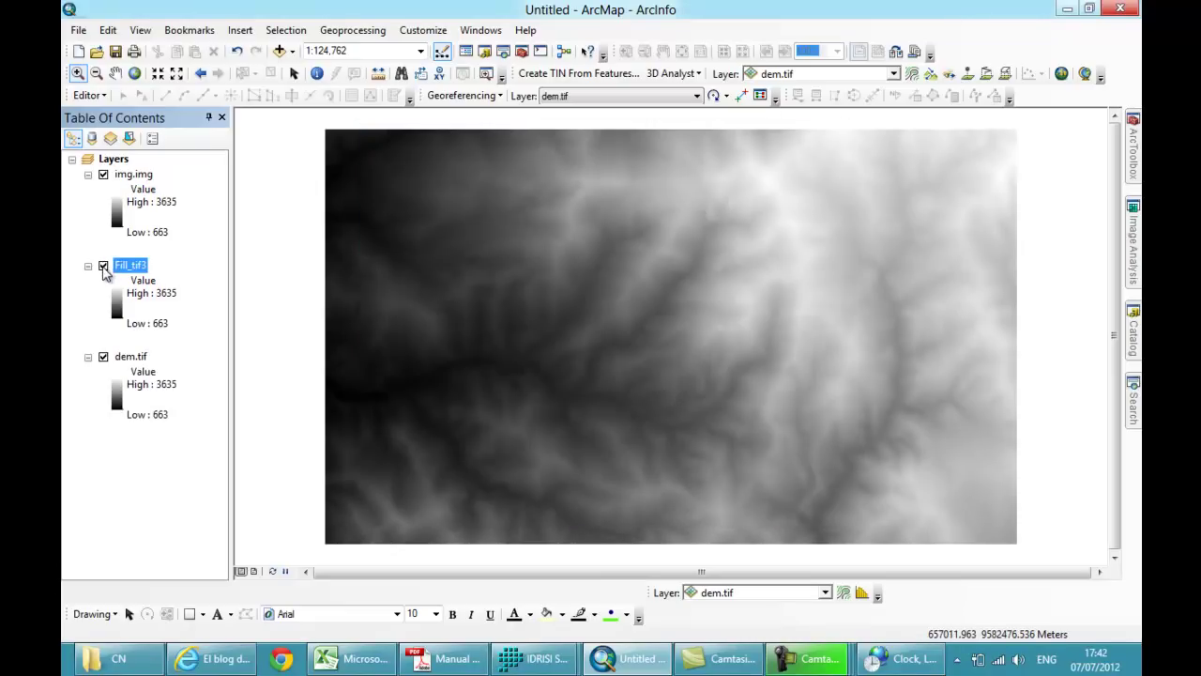
Step: Turn off the filled DEM layer and remove it from the map
{"action": "left_click", "coordinate": [104, 266]}
{"action": "right_click", "coordinate": [116, 267]}
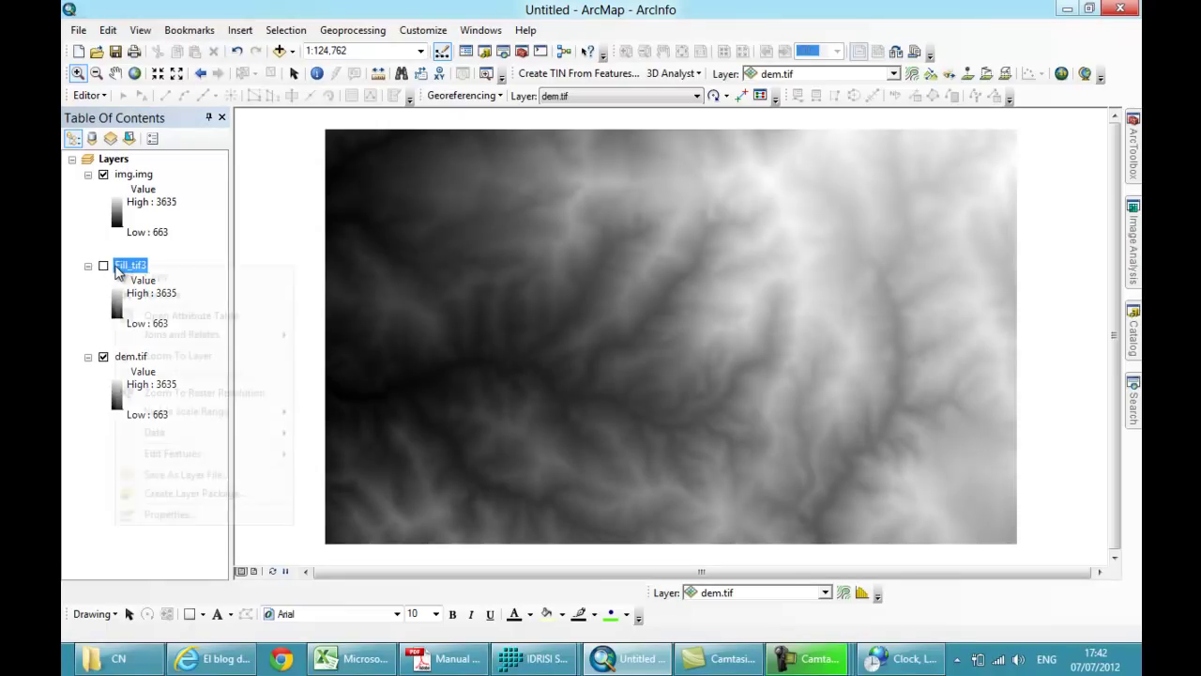
{"action": "left_click", "coordinate": [158, 296]}
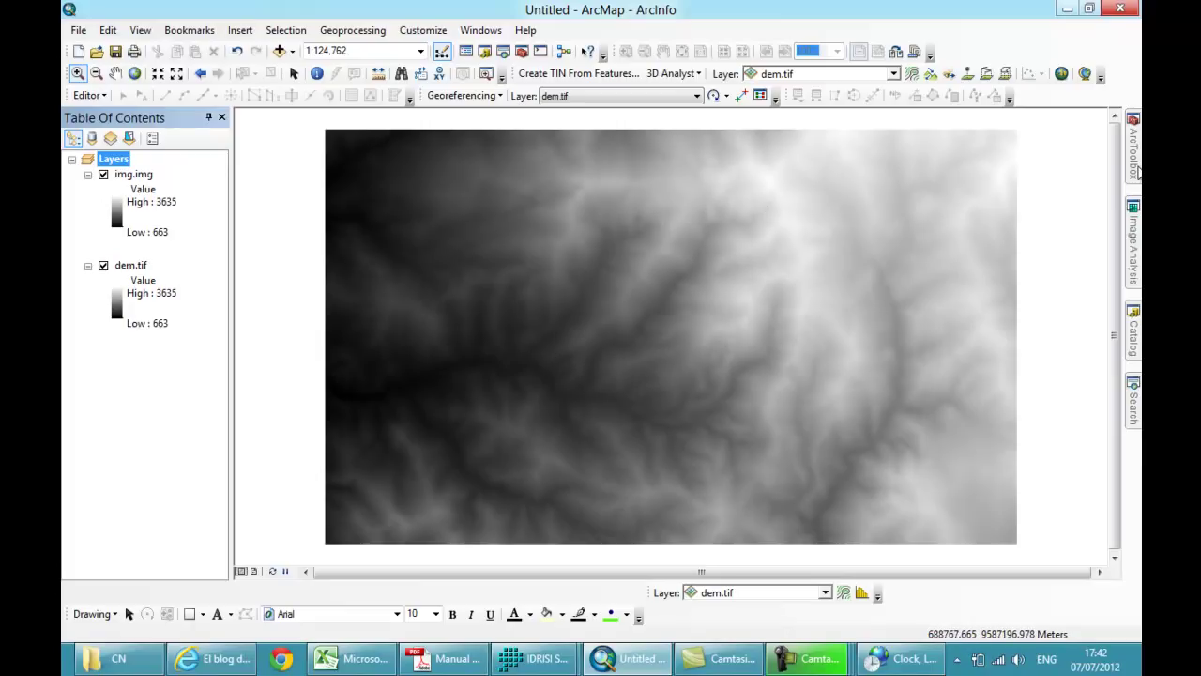
Step: Run the Flow Direction tool with img.img as the input surface raster and the default output
{"action": "mouse_move", "coordinate": [1138, 169]}
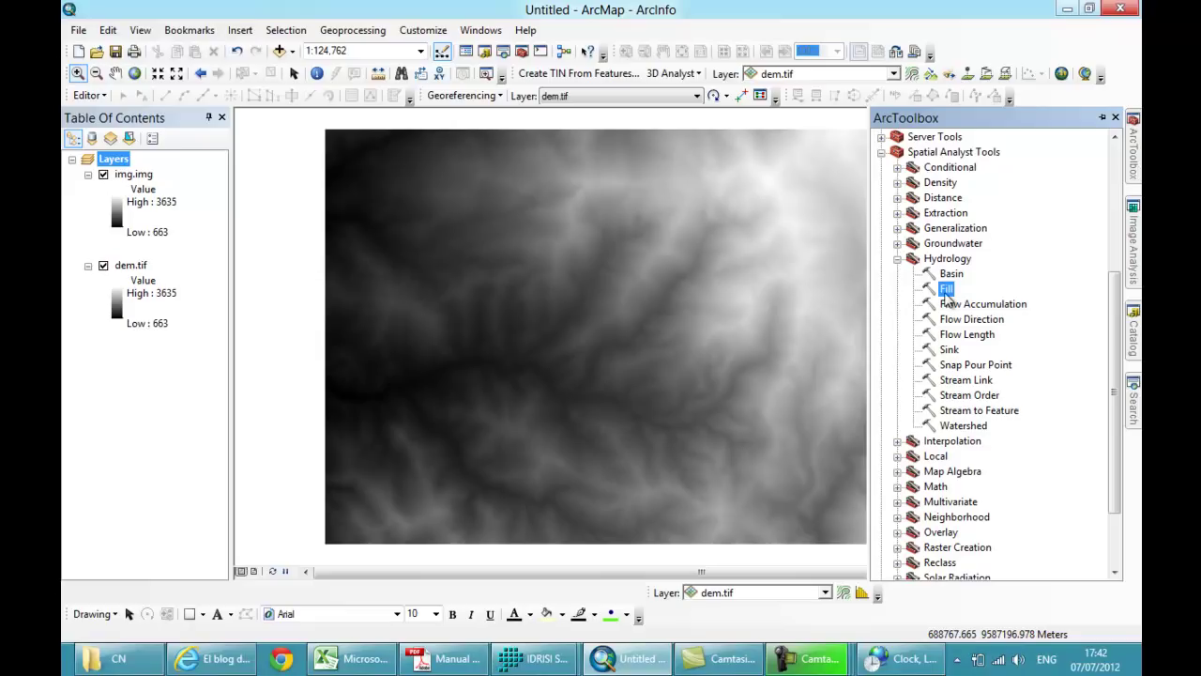
{"action": "double_click", "coordinate": [969, 320]}
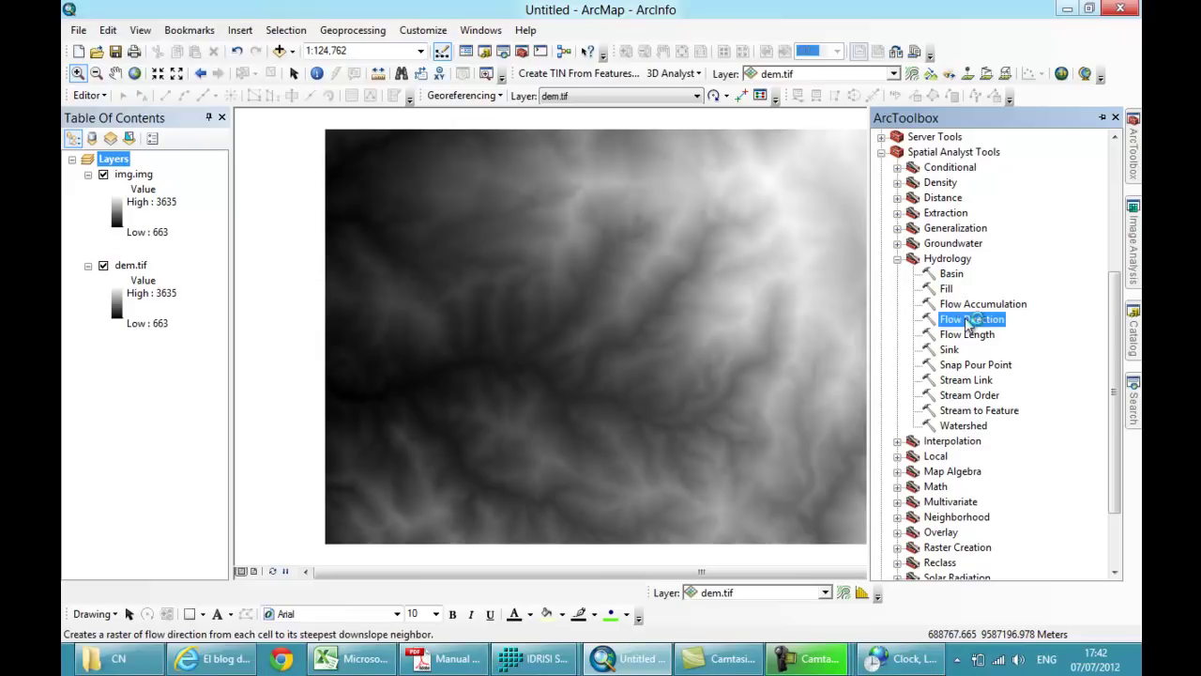
{"action": "left_click", "coordinate": [843, 179]}
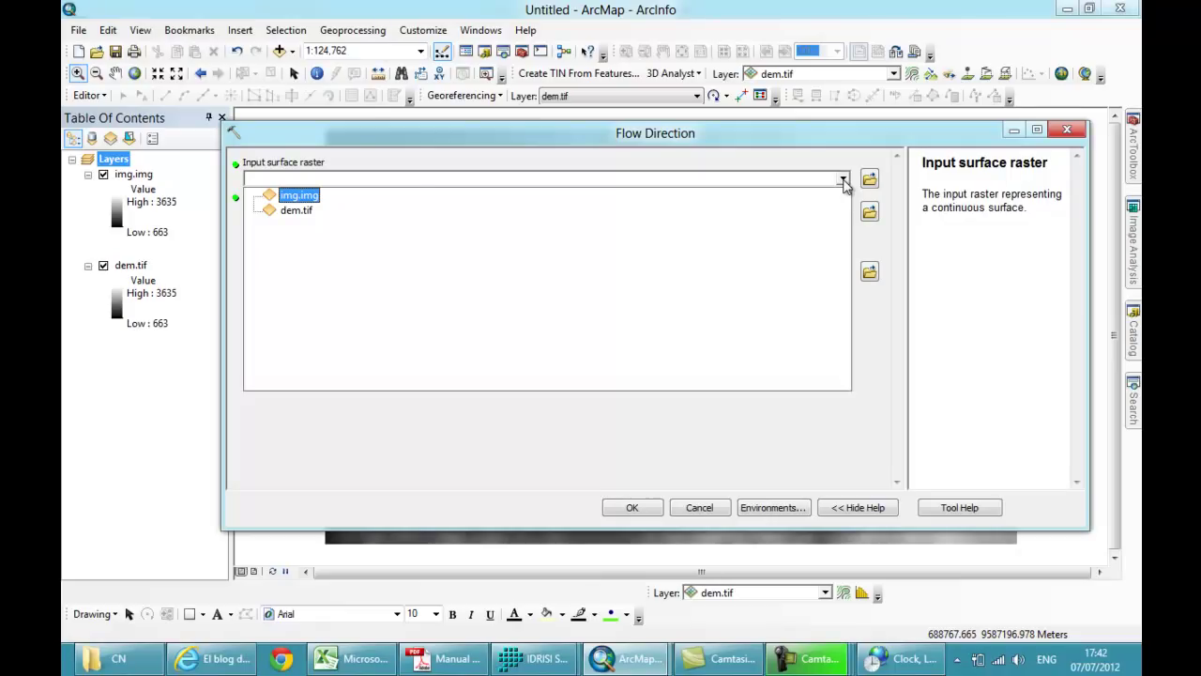
{"action": "left_click", "coordinate": [296, 196]}
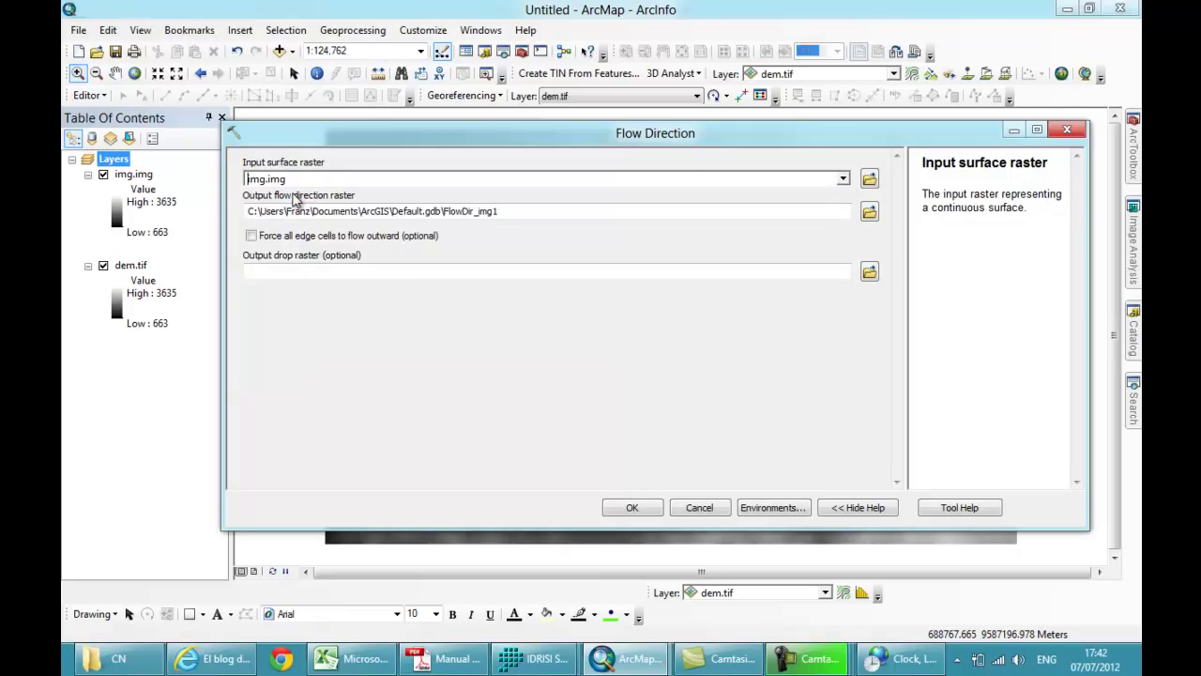
{"action": "left_click", "coordinate": [627, 507]}
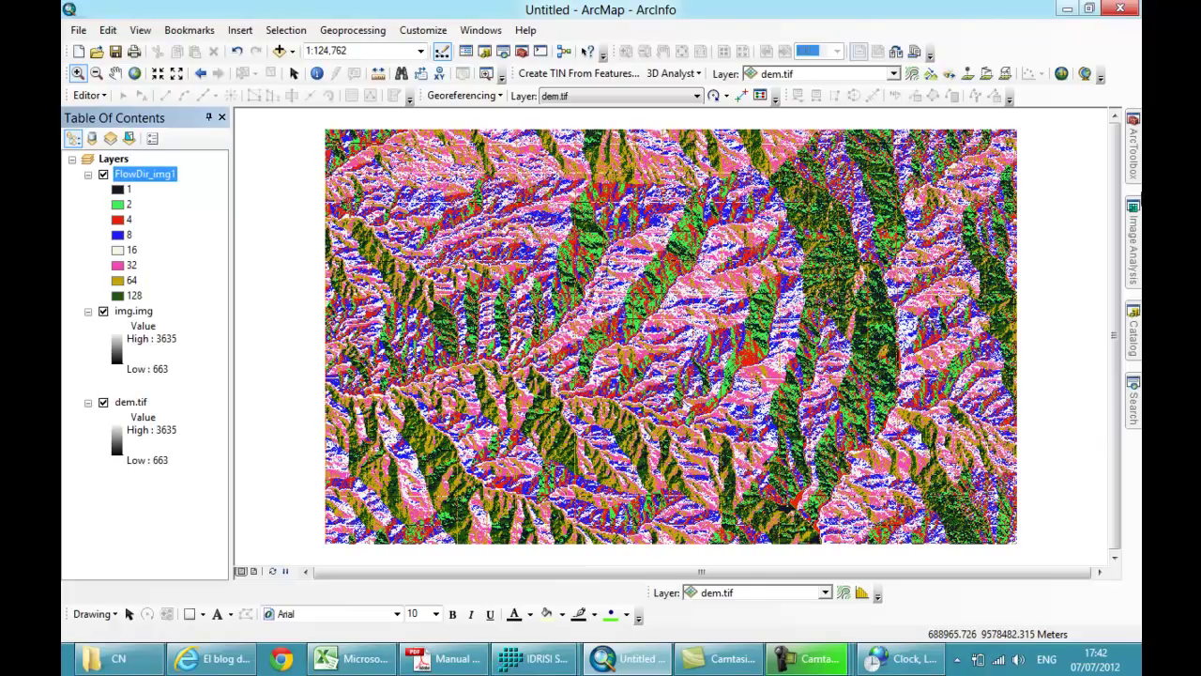
Step: Run the Flow Accumulation tool on the flow direction raster, keeping the FLOAT output data type
{"action": "mouse_move", "coordinate": [1139, 171]}
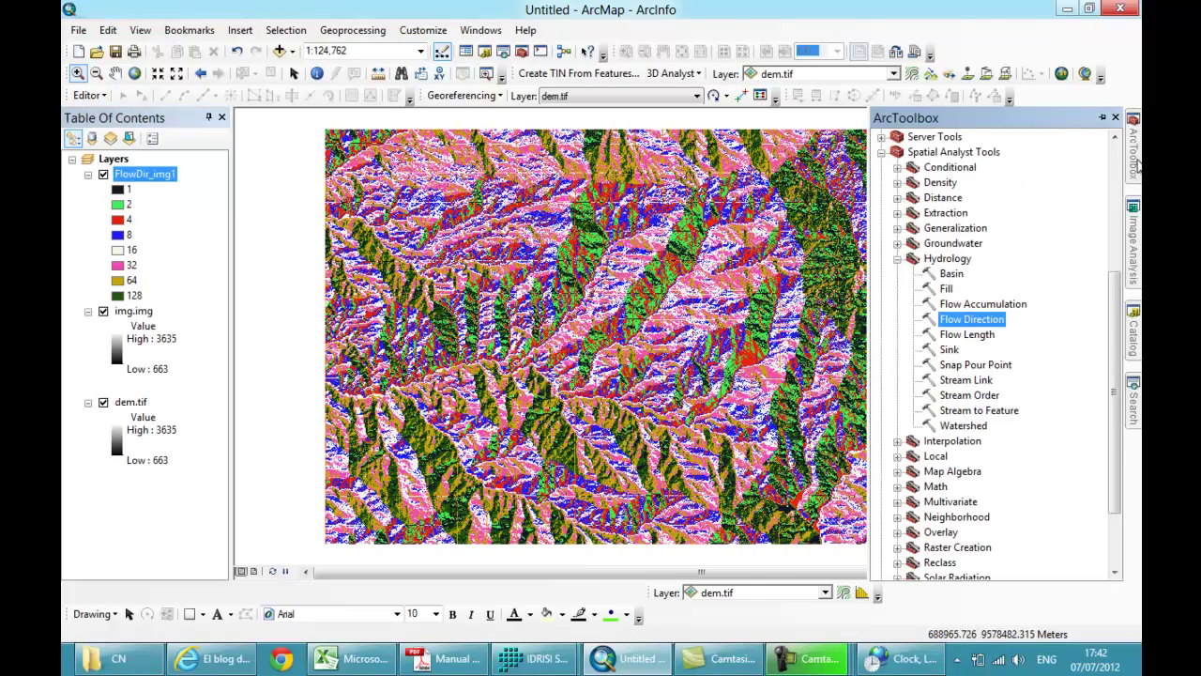
{"action": "double_click", "coordinate": [966, 311]}
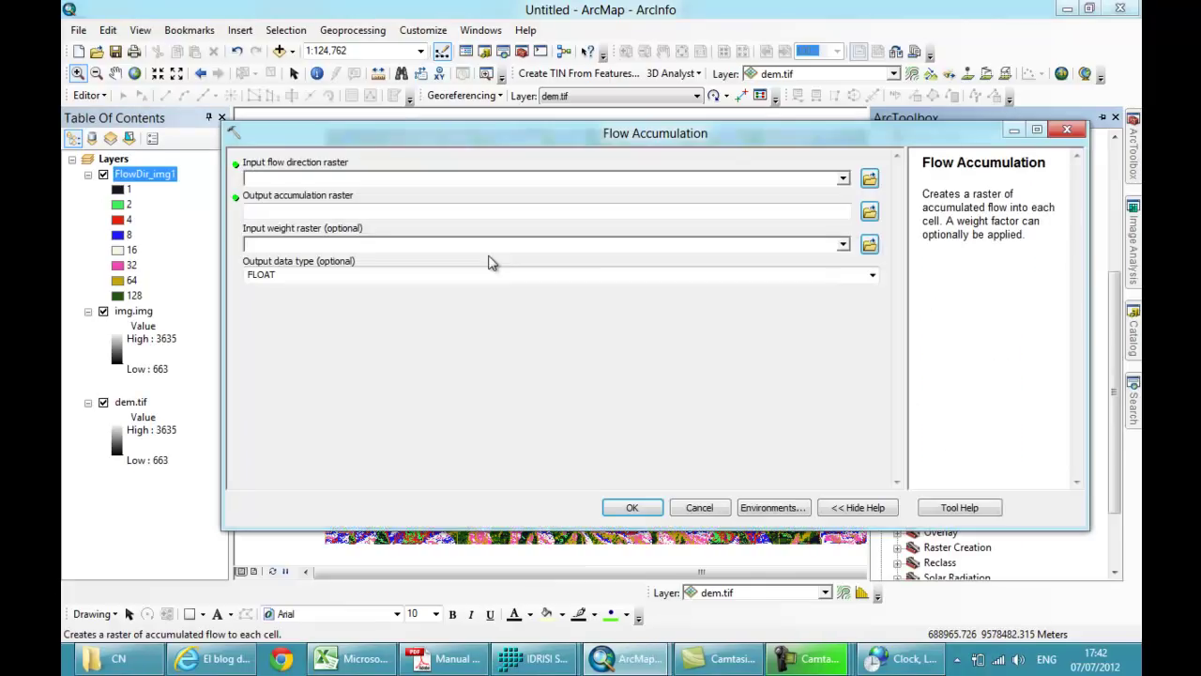
{"action": "left_click", "coordinate": [842, 179]}
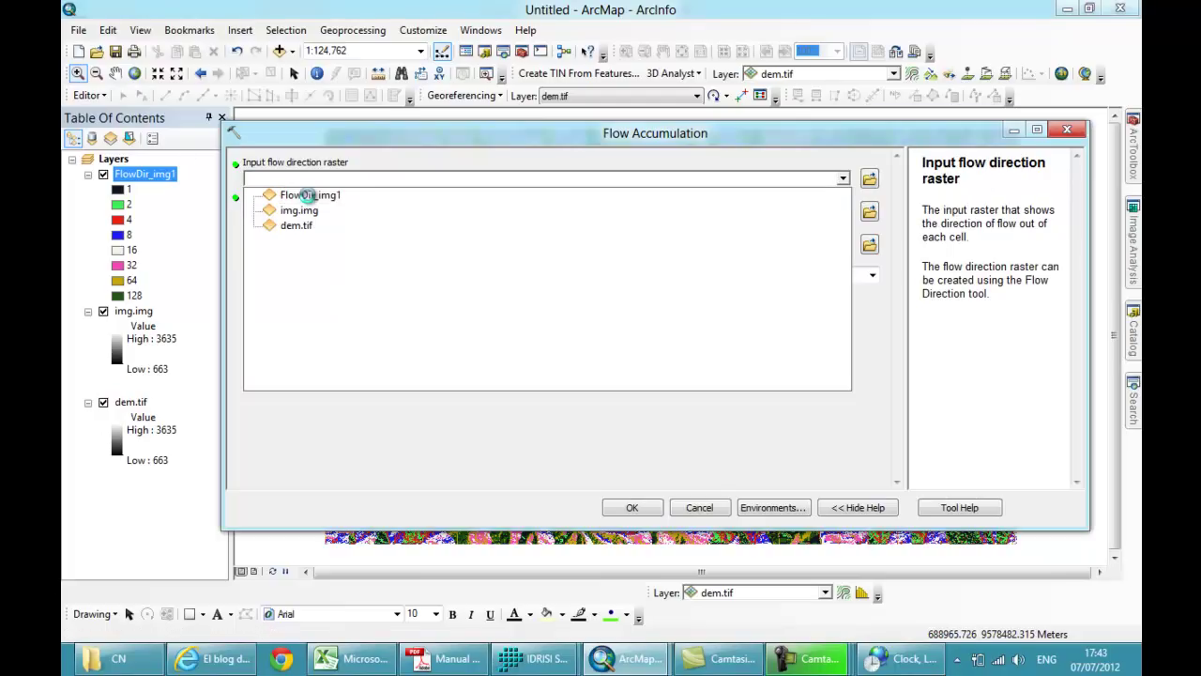
{"action": "left_click", "coordinate": [310, 199]}
{"action": "left_click", "coordinate": [632, 507]}
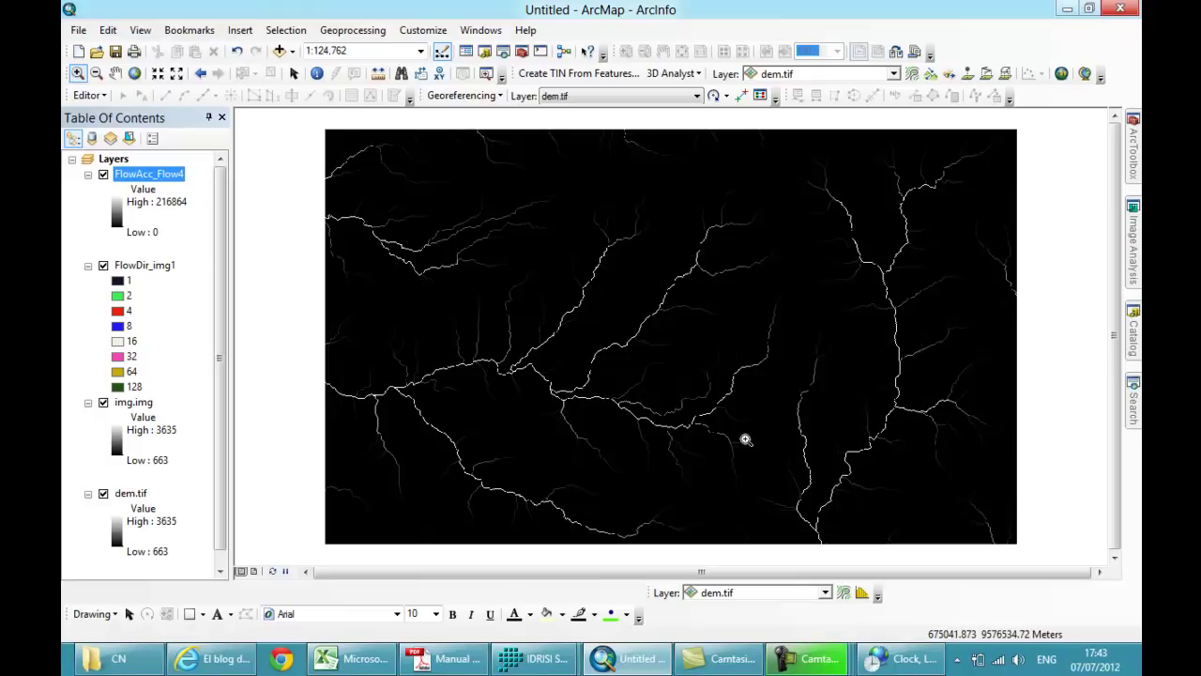
Step: Start a new feature class named puntoi in the Default geodatabase, with Point Features as its type
{"action": "left_click_drag", "start_coordinate": [502, 358], "coordinate": [523, 379]}
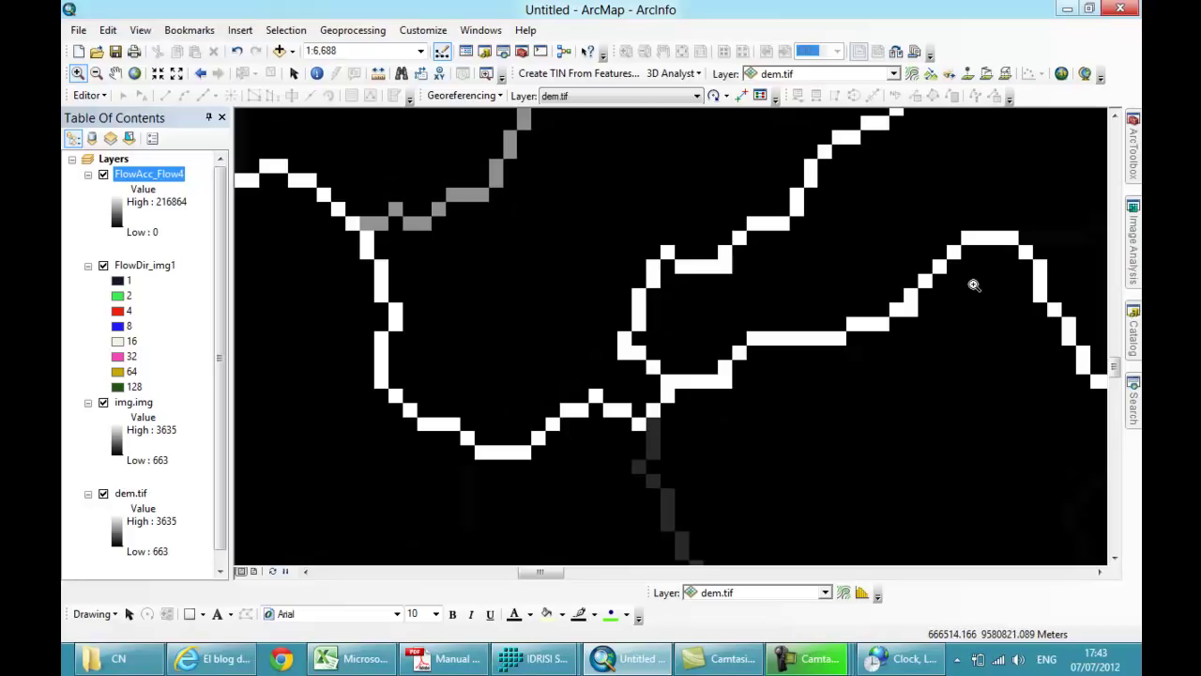
{"action": "left_click", "coordinate": [1135, 333]}
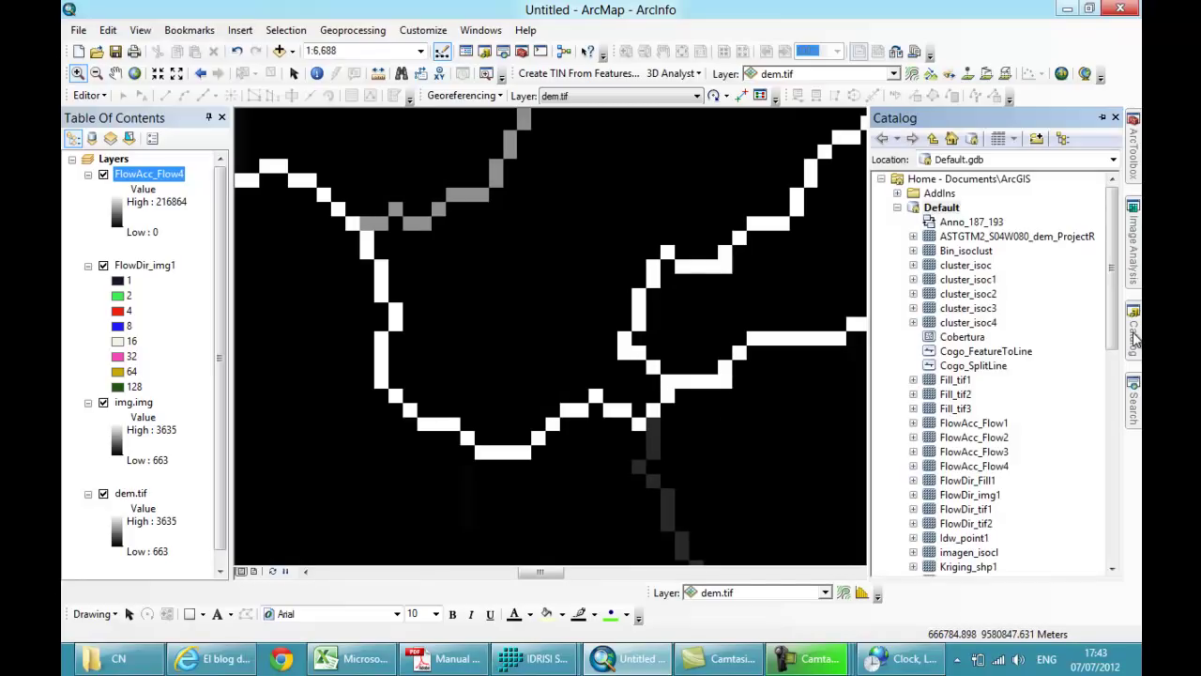
{"action": "right_click", "coordinate": [951, 209]}
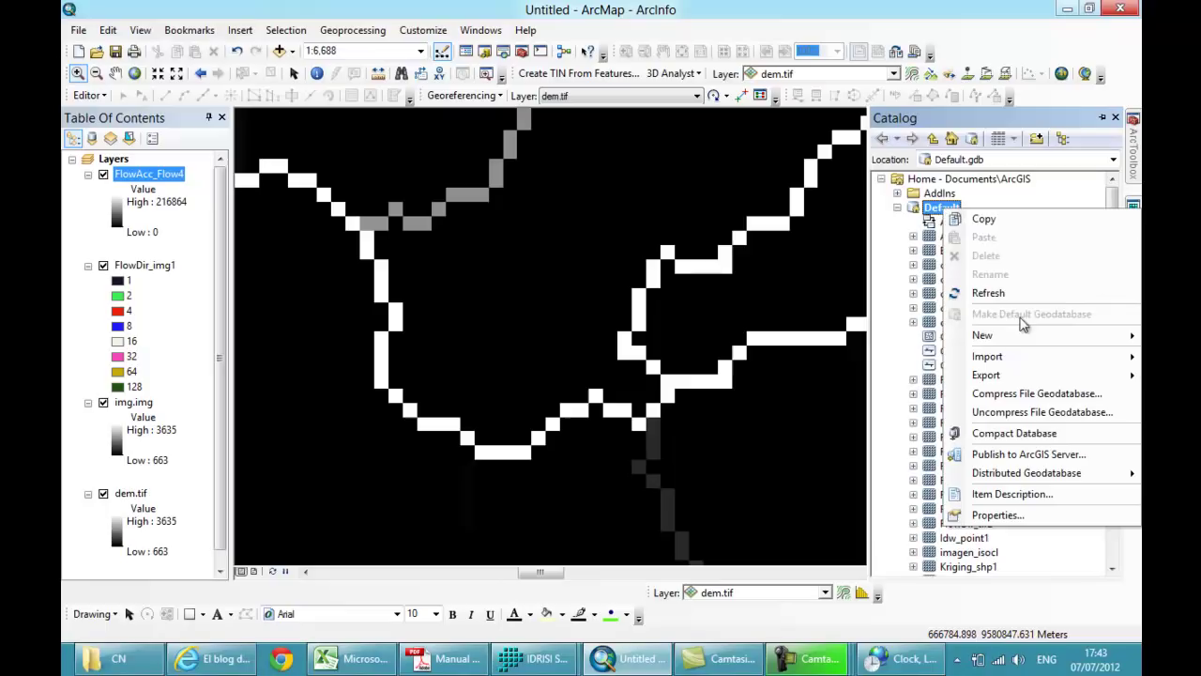
{"action": "mouse_move", "coordinate": [1011, 335]}
{"action": "left_click", "coordinate": [838, 357]}
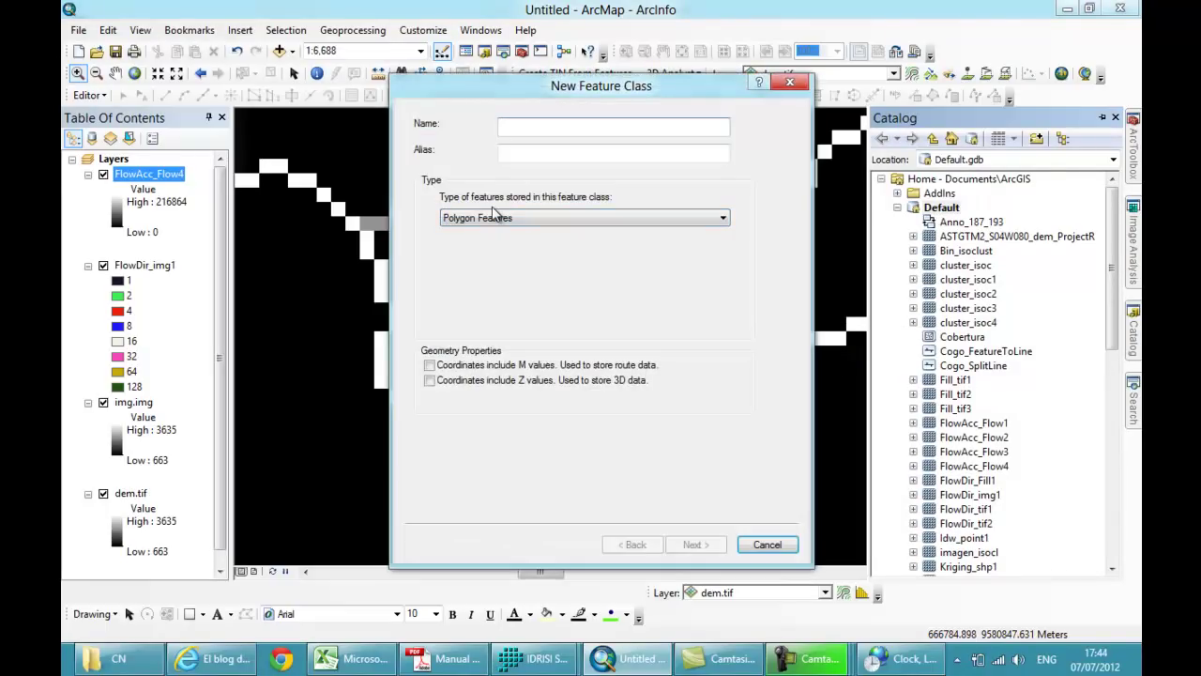
{"action": "type", "text": "punto1"}
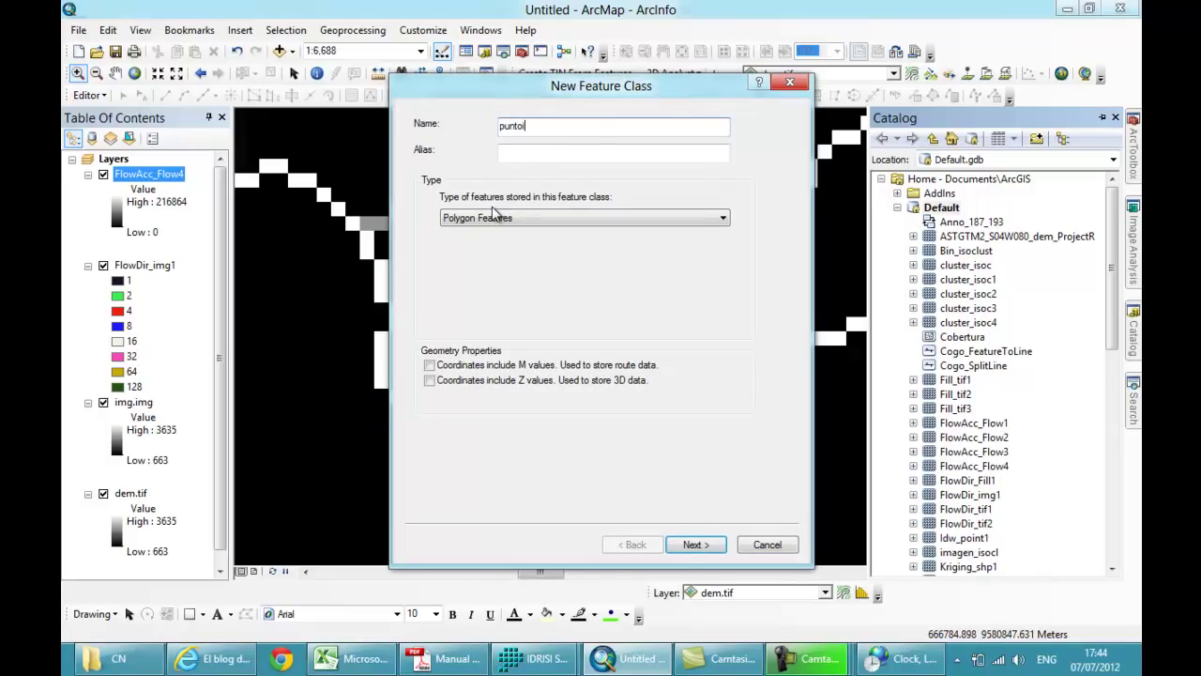
{"action": "left_click", "coordinate": [570, 218]}
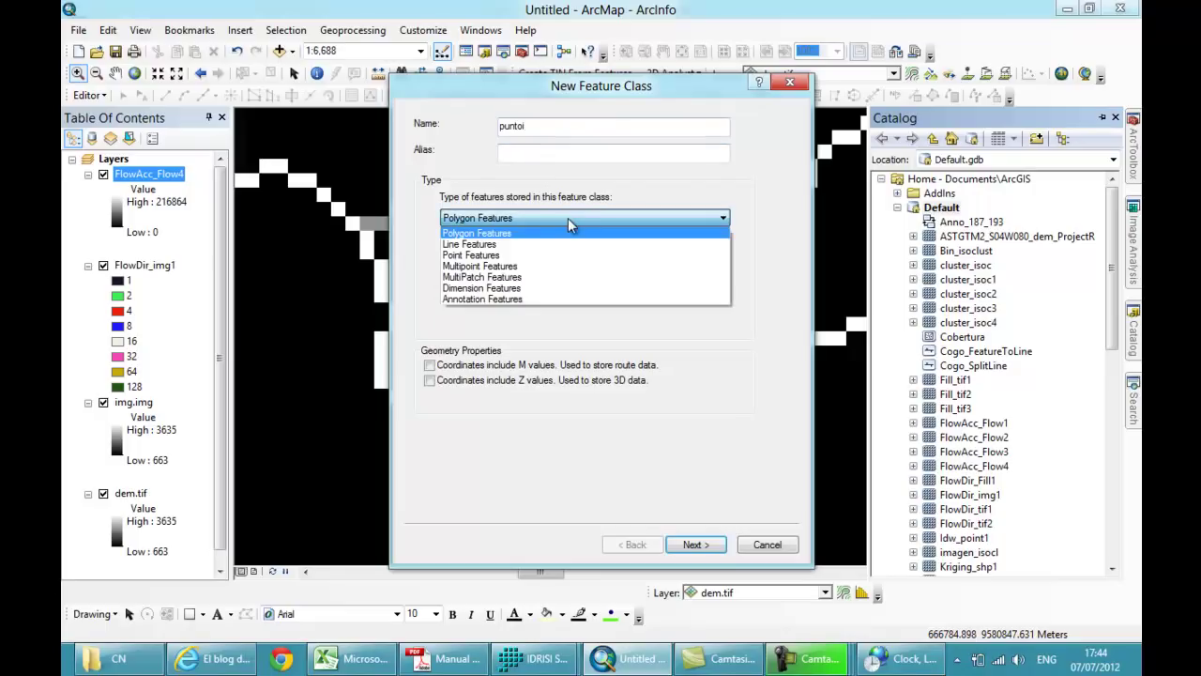
{"action": "left_click", "coordinate": [493, 255]}
{"action": "left_click", "coordinate": [710, 544]}
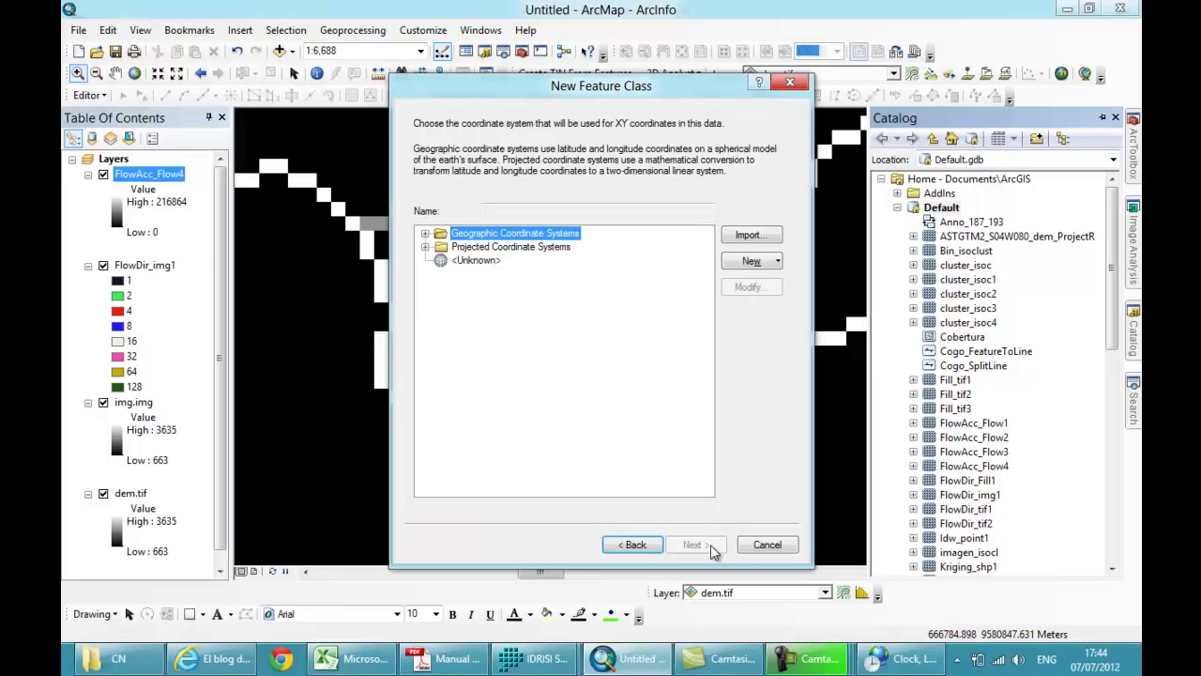
Step: Assign the WGS 1984 UTM Zone 17S coordinate system and create the feature class with the default tolerance, storage and field settings
{"action": "left_click", "coordinate": [425, 246]}
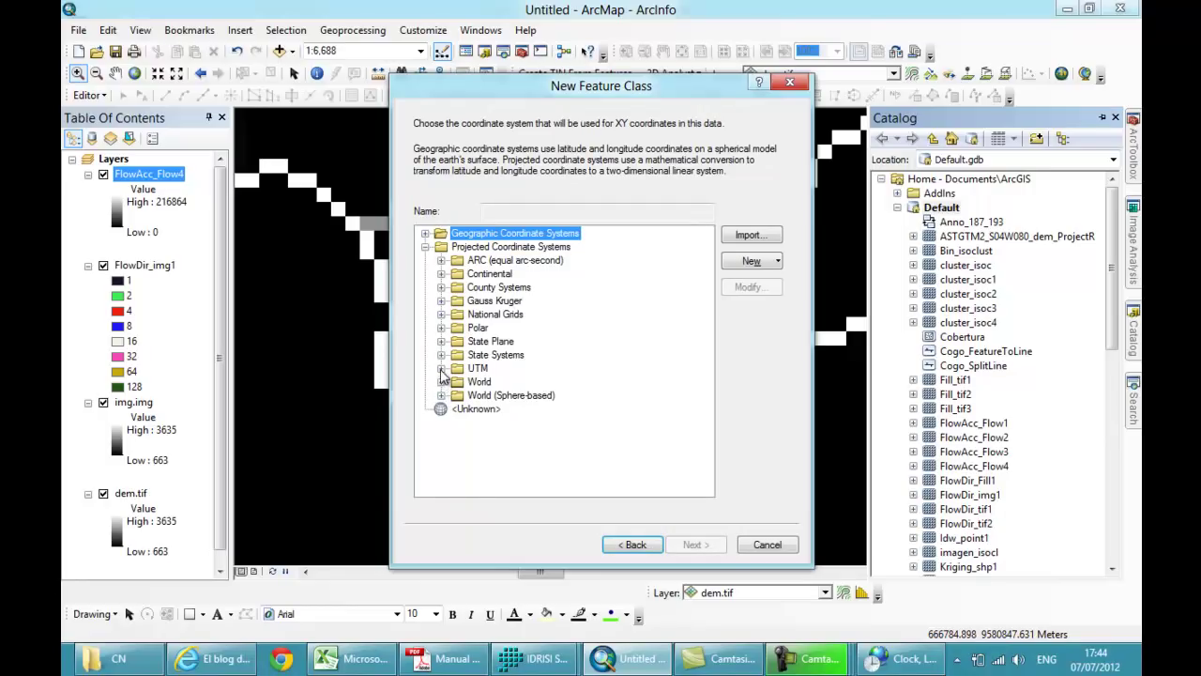
{"action": "left_click", "coordinate": [441, 367]}
{"action": "left_click", "coordinate": [458, 476]}
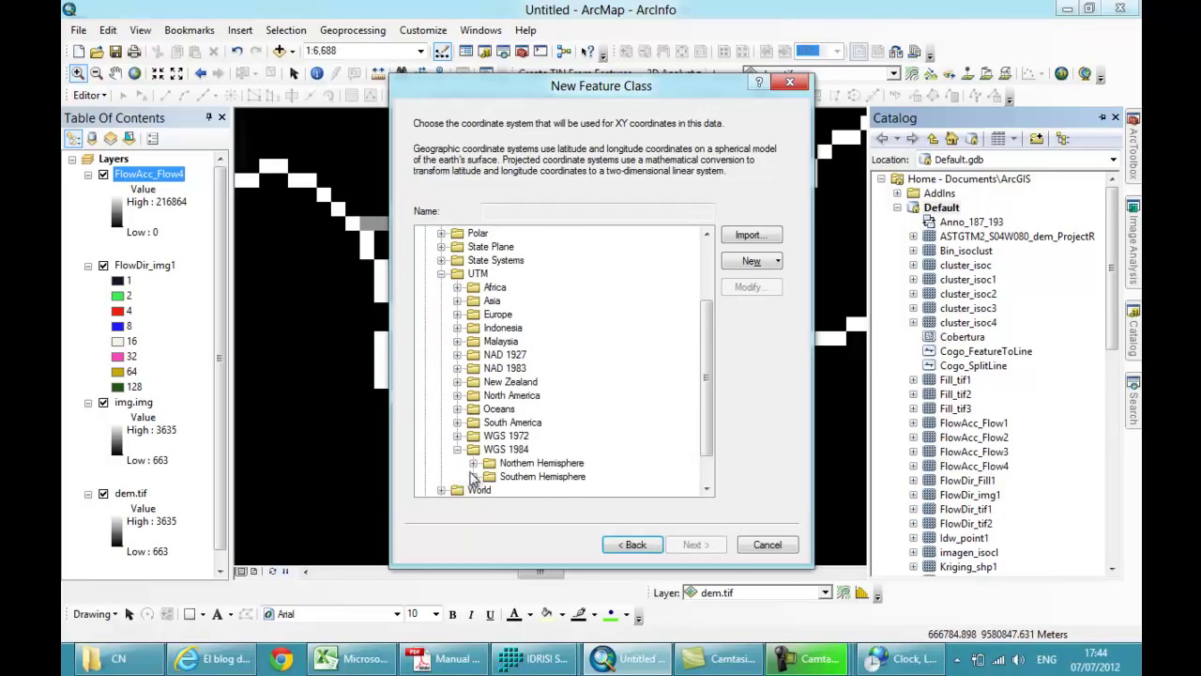
{"action": "left_click", "coordinate": [472, 477]}
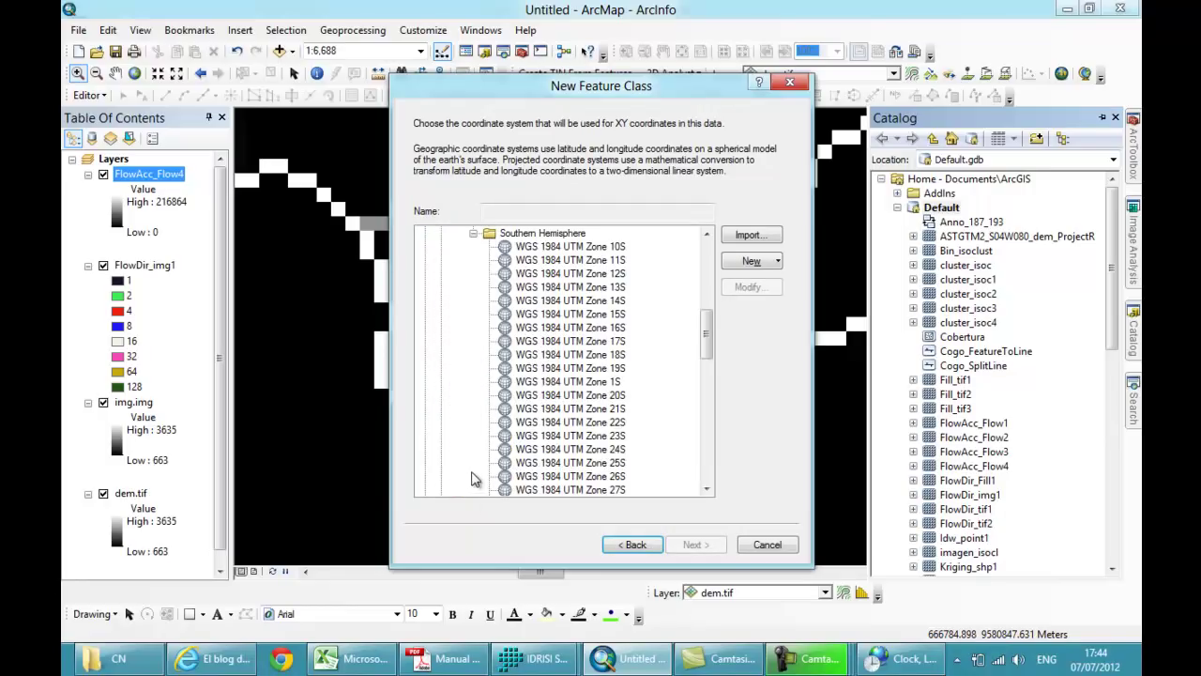
{"action": "left_click", "coordinate": [615, 346]}
{"action": "left_click", "coordinate": [704, 544]}
{"action": "left_click", "coordinate": [706, 545]}
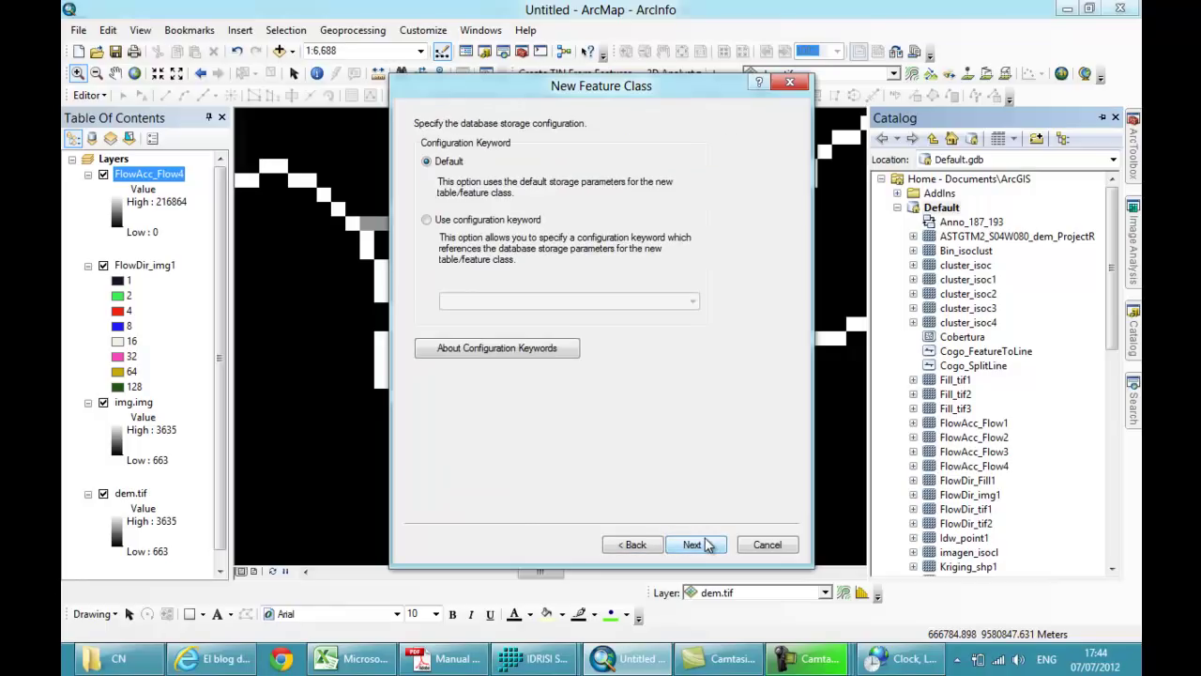
{"action": "left_click", "coordinate": [705, 544]}
{"action": "left_click", "coordinate": [705, 544]}
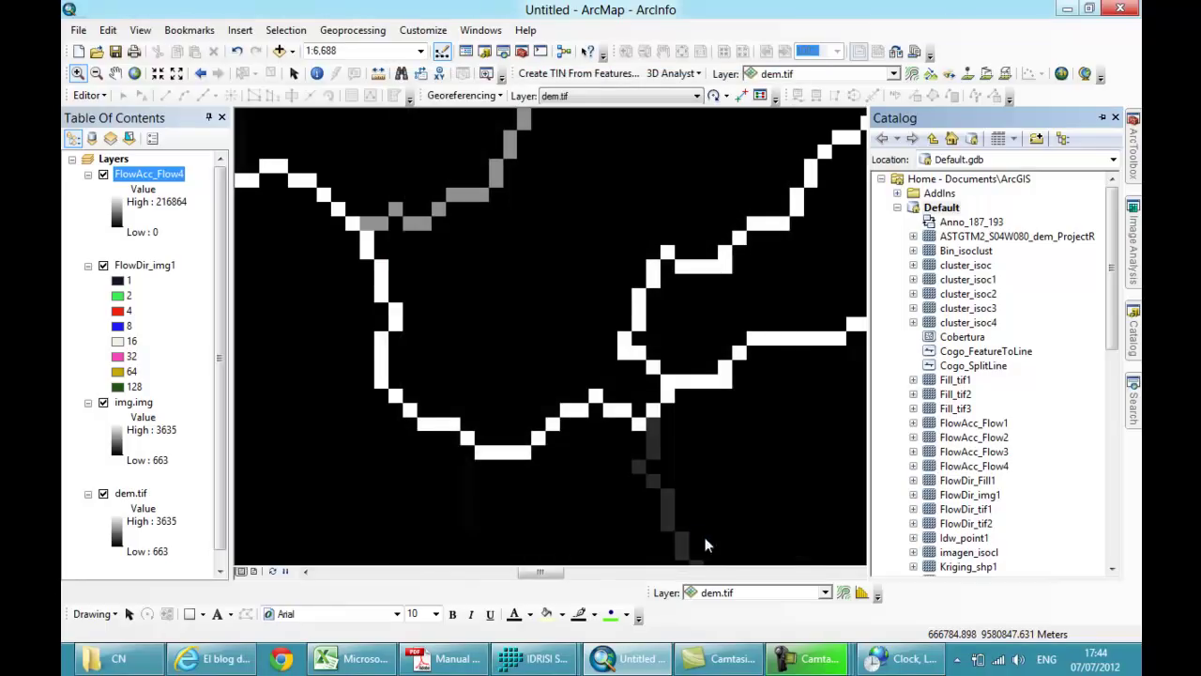
Step: Place one puntoi point on the upper stream branch just before the central confluence, then stop editing and save the edits
{"action": "left_click", "coordinate": [89, 95]}
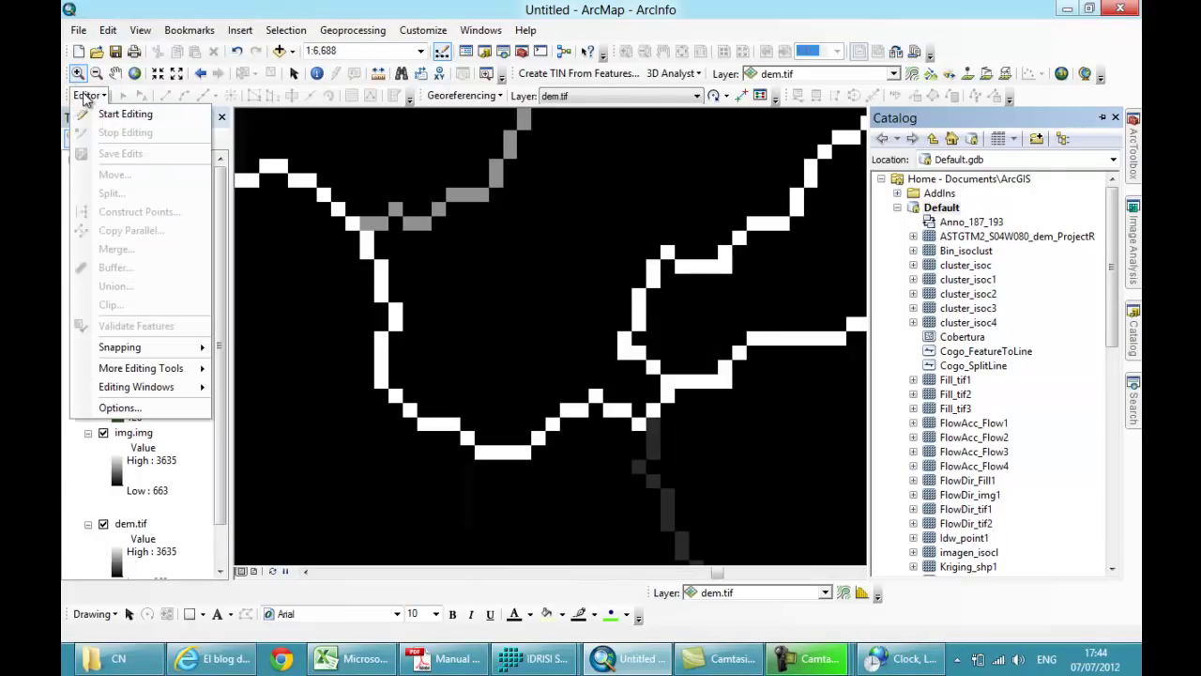
{"action": "left_click", "coordinate": [122, 114]}
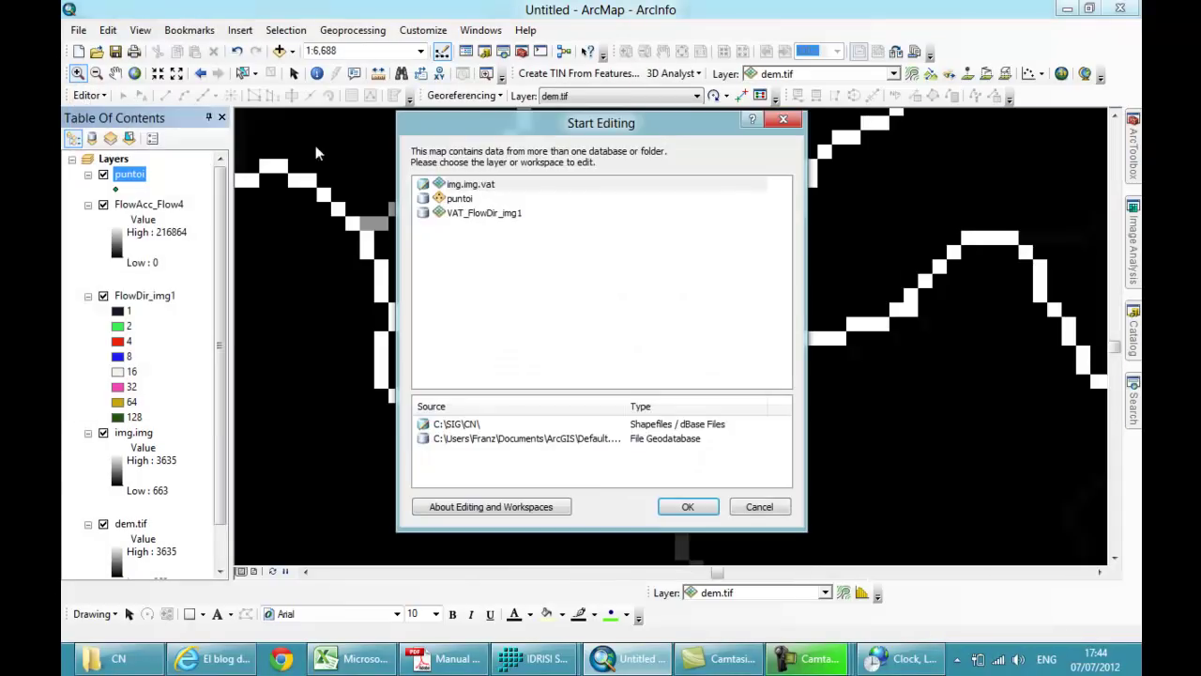
{"action": "left_click", "coordinate": [463, 200]}
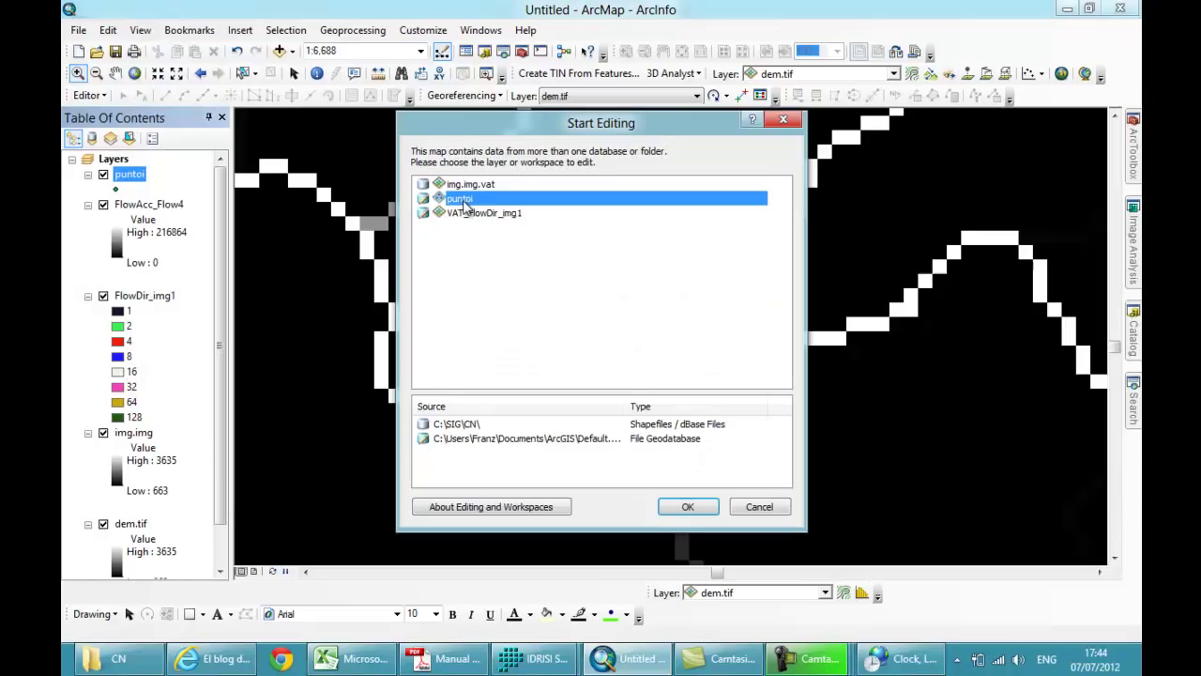
{"action": "left_click", "coordinate": [688, 507]}
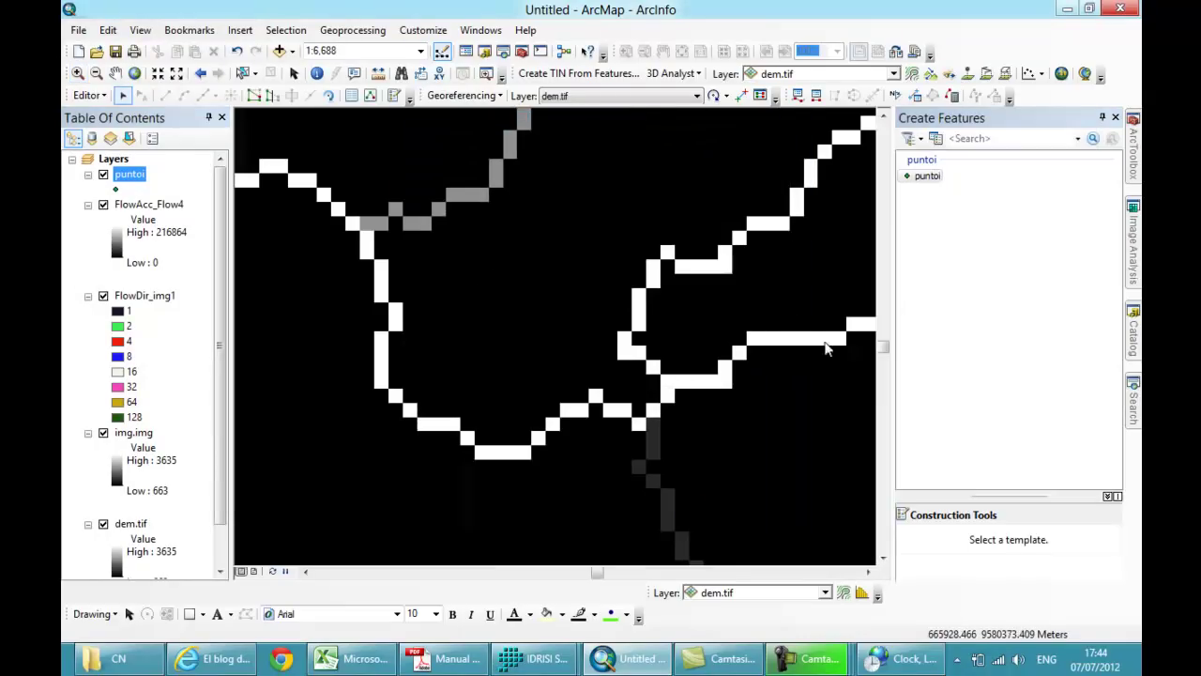
{"action": "left_click", "coordinate": [927, 175]}
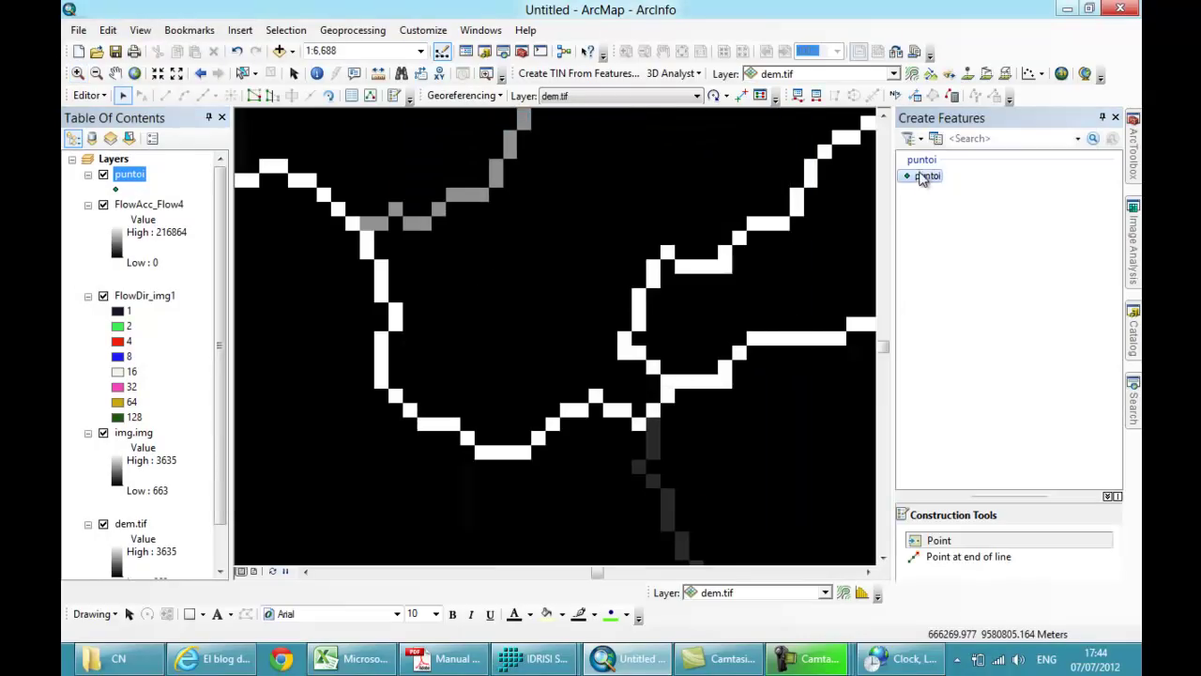
{"action": "left_click", "coordinate": [623, 346]}
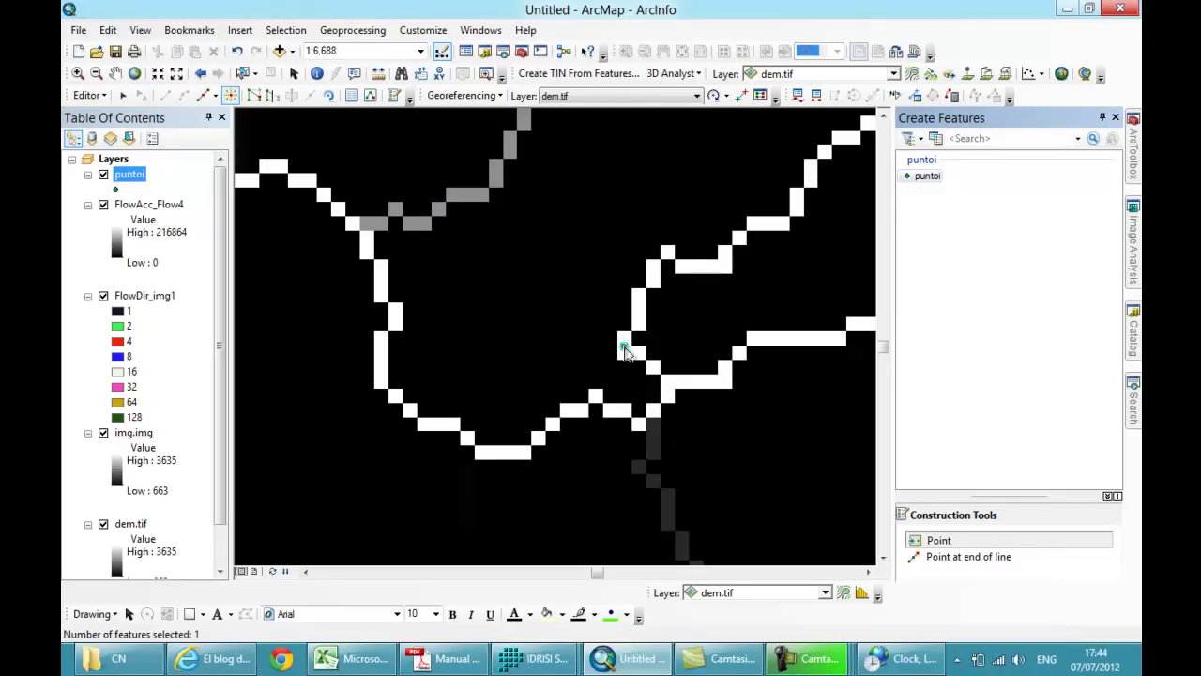
{"action": "left_click", "coordinate": [89, 94]}
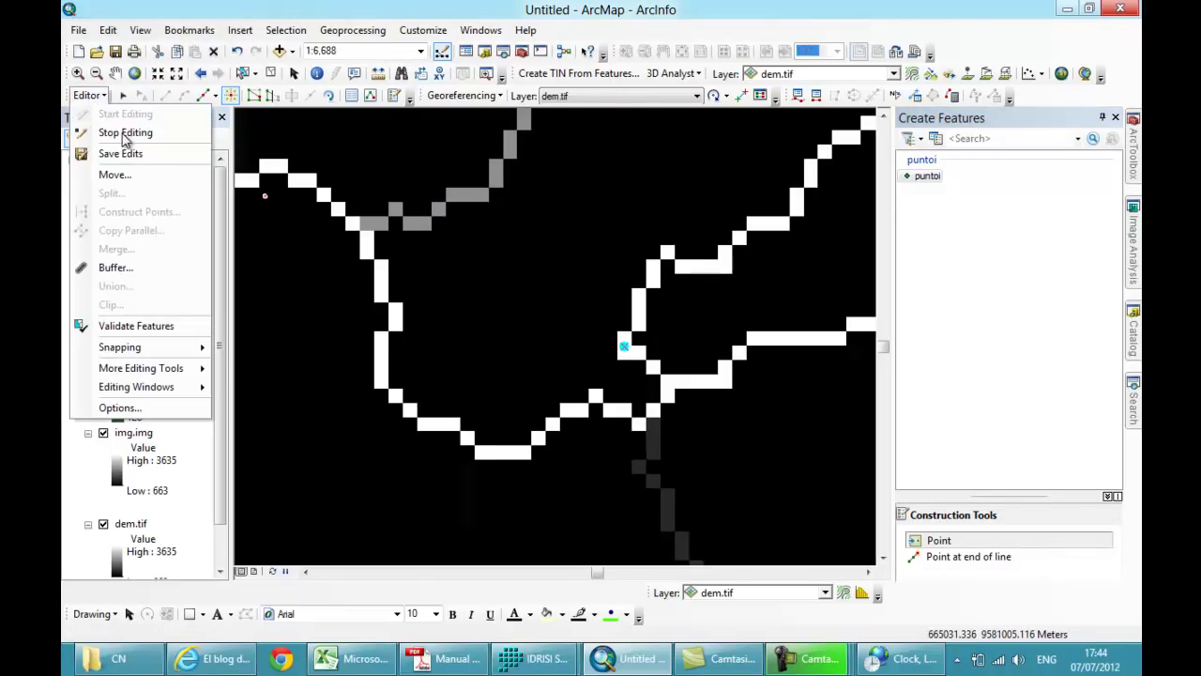
{"action": "left_click", "coordinate": [125, 135]}
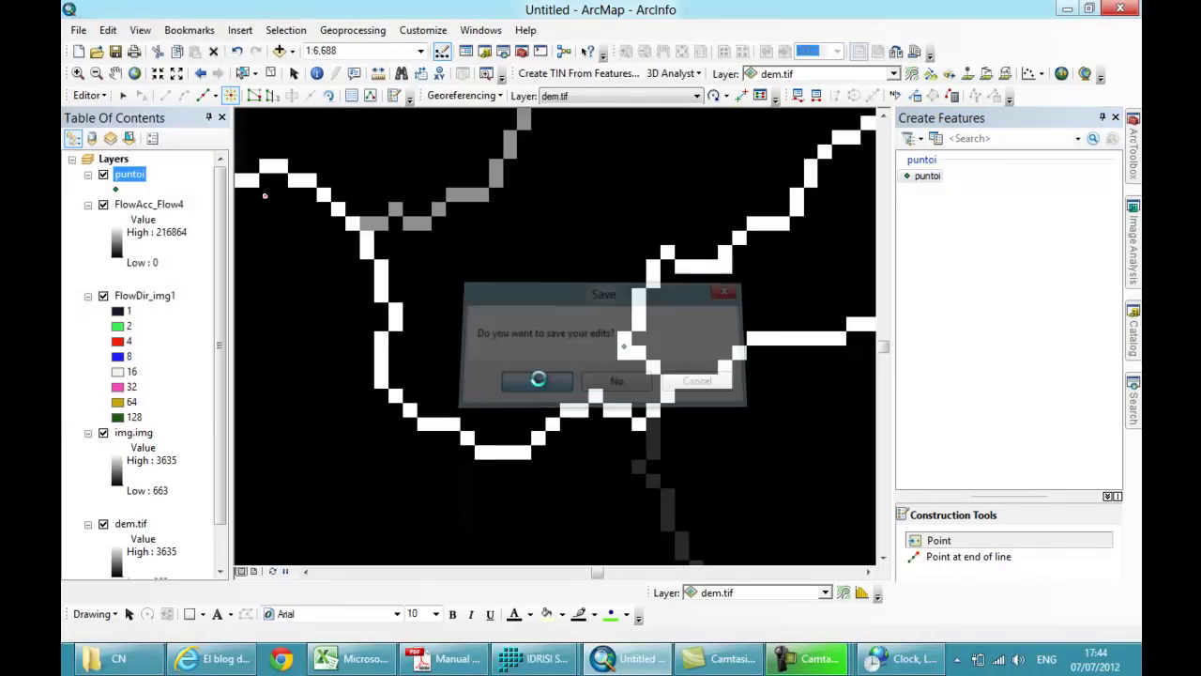
Step: Run Snap Pour Point on puntoi with the OBJECTID field, FlowAcc_Flow4 as accumulation raster and a snap distance of 0
{"action": "left_click", "coordinate": [1133, 159]}
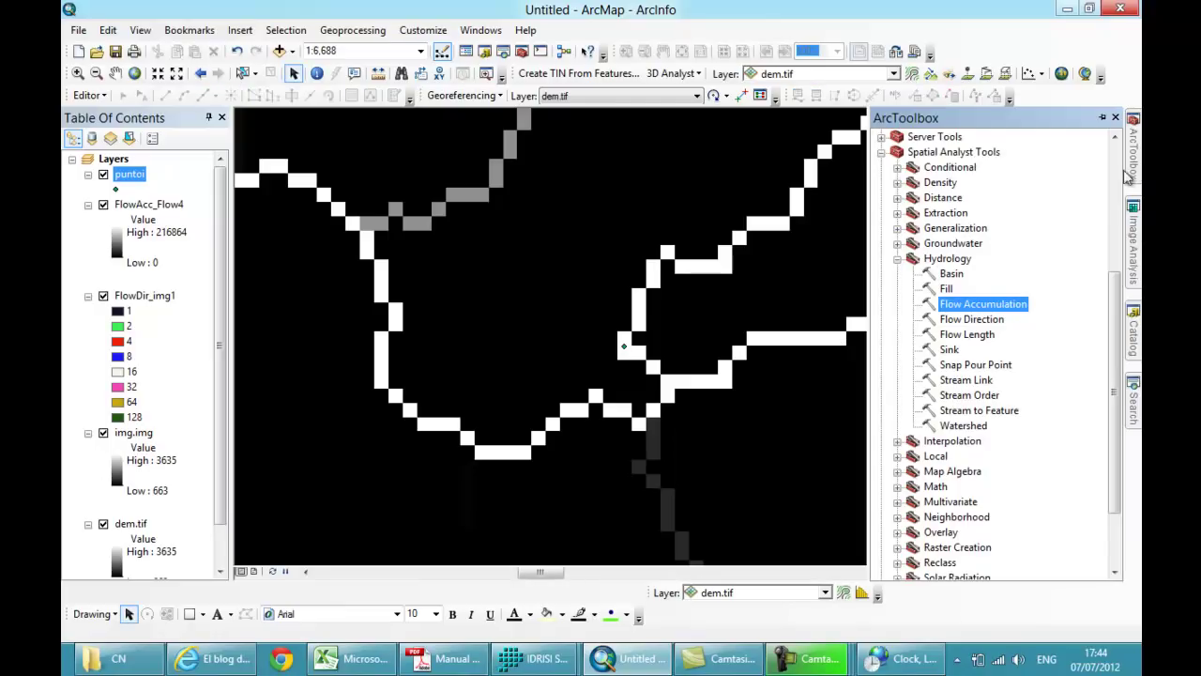
{"action": "double_click", "coordinate": [971, 365]}
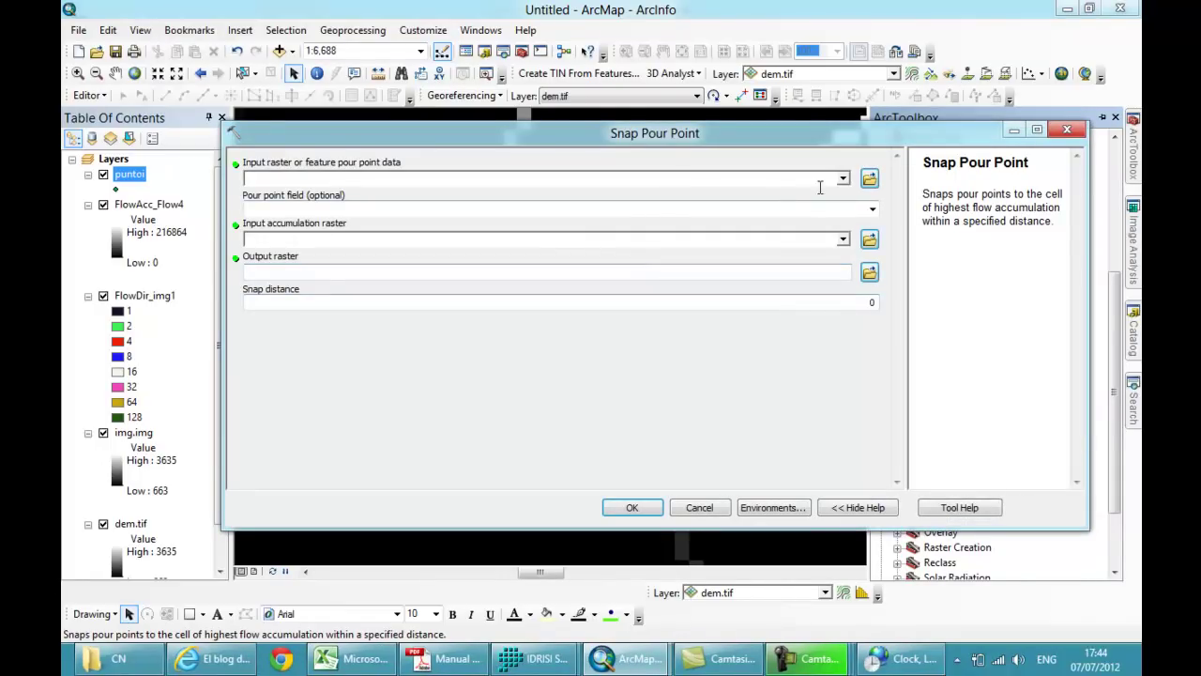
{"action": "left_click", "coordinate": [842, 181]}
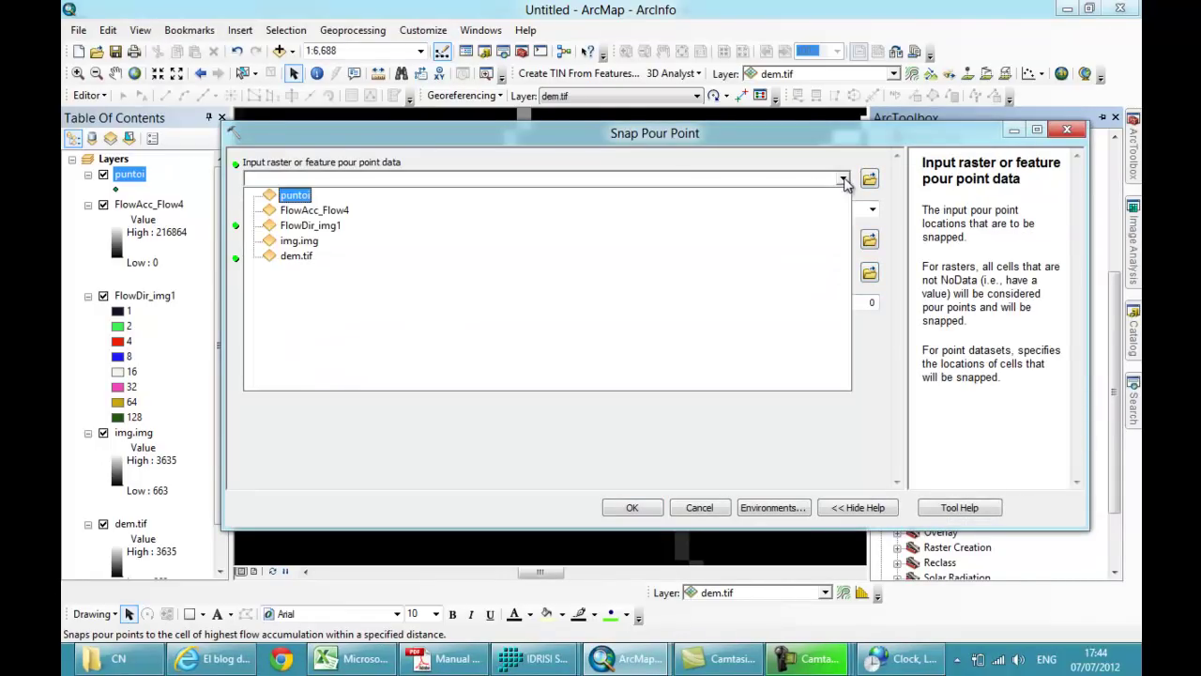
{"action": "left_click", "coordinate": [300, 241]}
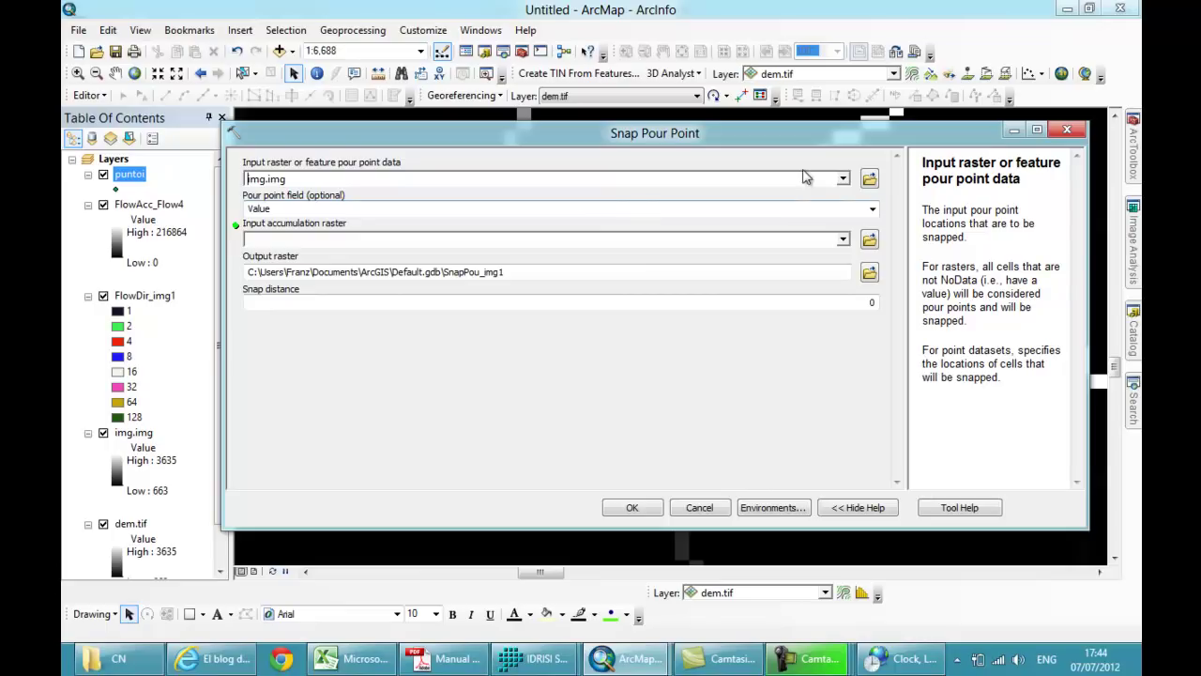
{"action": "left_click", "coordinate": [843, 178]}
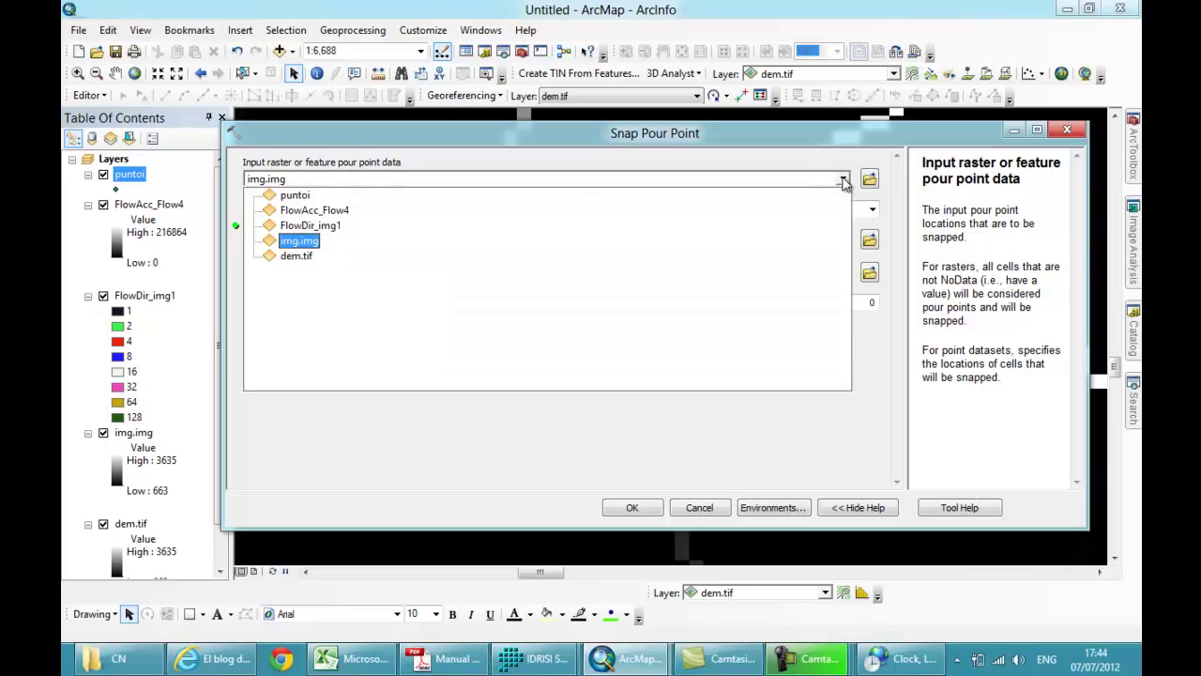
{"action": "left_click", "coordinate": [299, 196]}
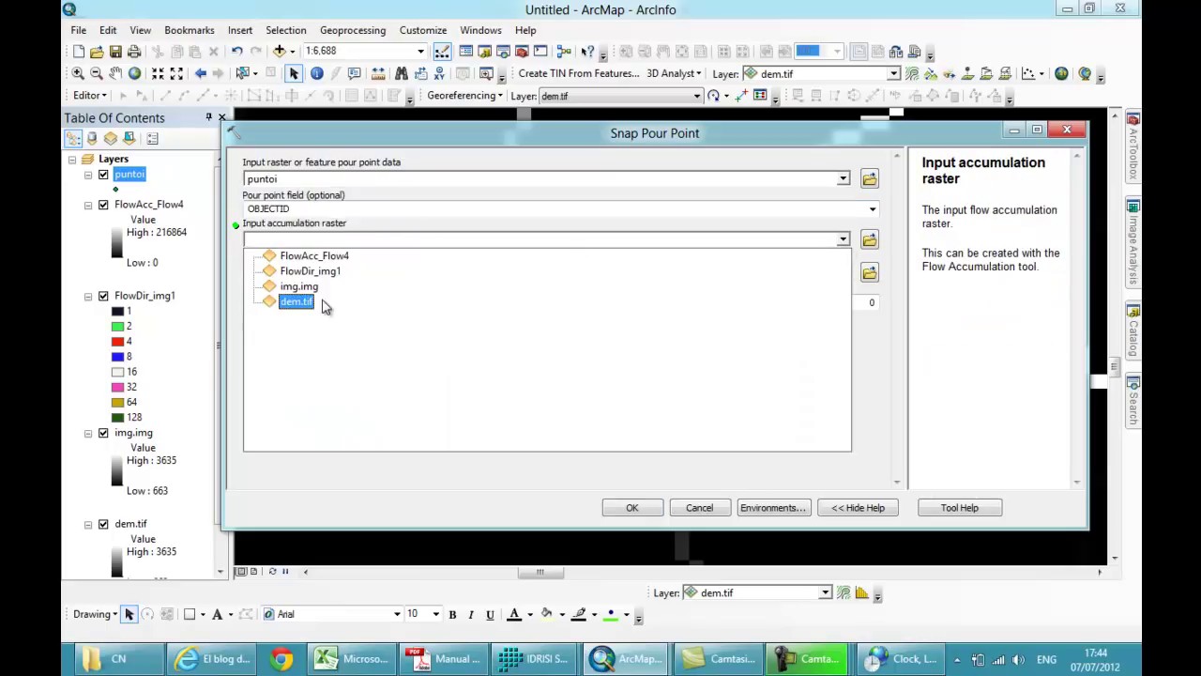
{"action": "left_click", "coordinate": [309, 256]}
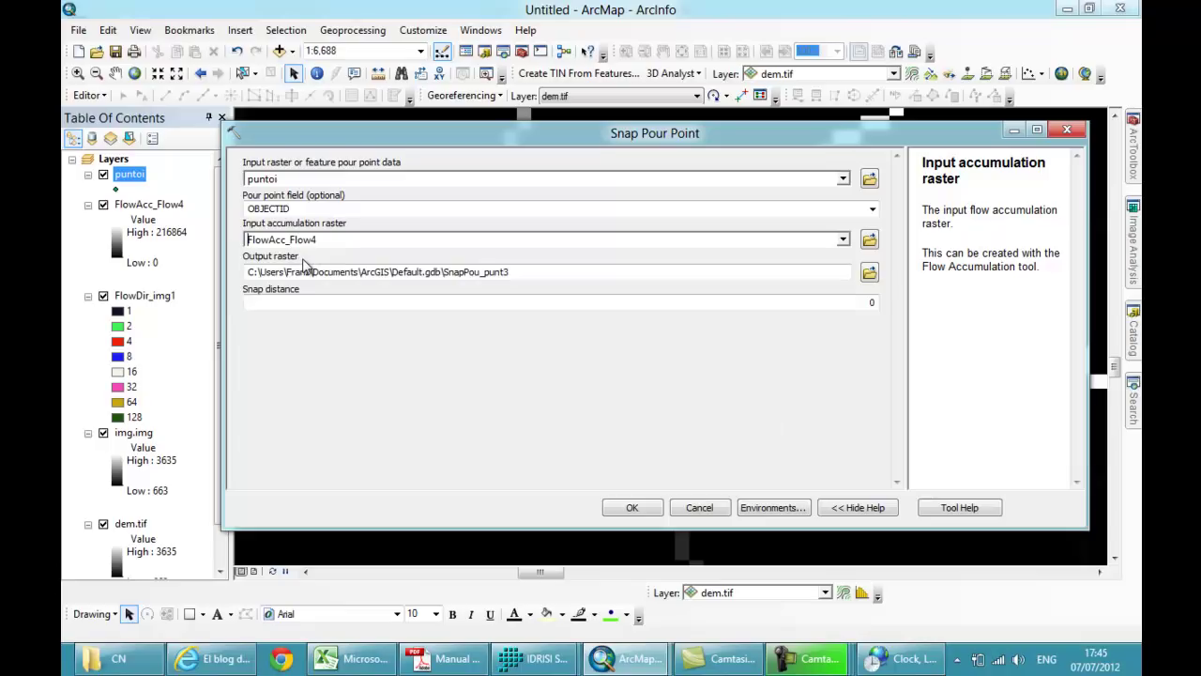
{"action": "left_click", "coordinate": [638, 505]}
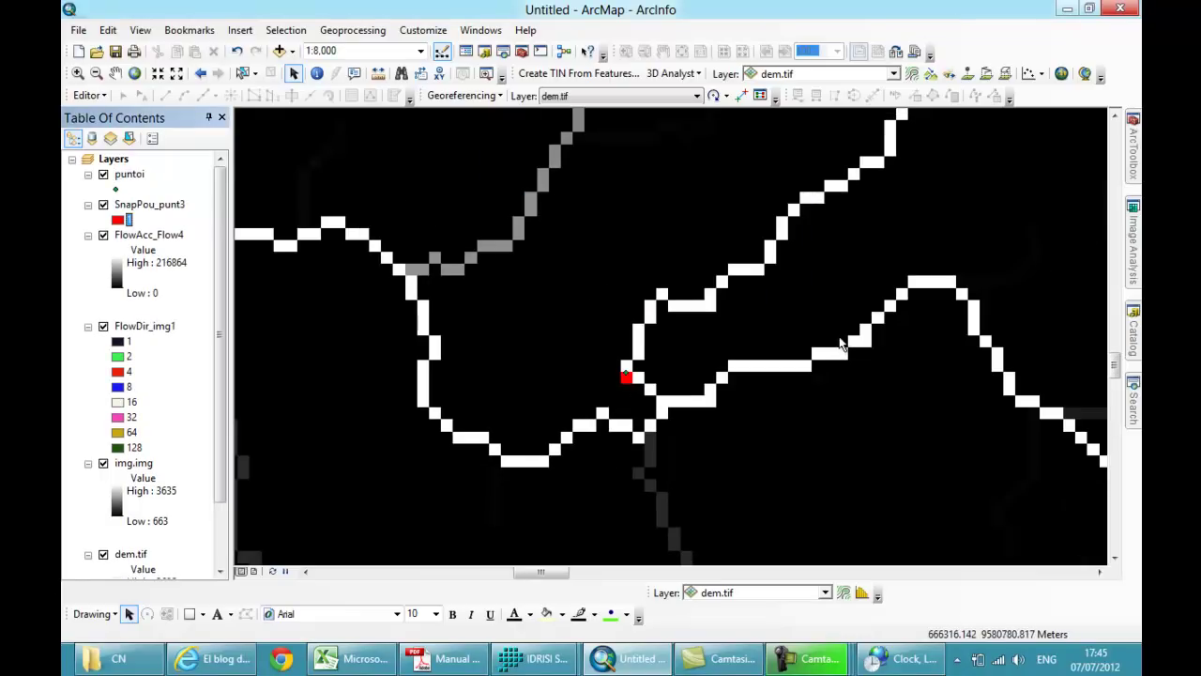
Step: Run the Watershed tool with FlowDir_img1 as flow direction raster and SnapPou_punt3 as pour point data, keeping the Value field
{"action": "mouse_move", "coordinate": [1135, 159]}
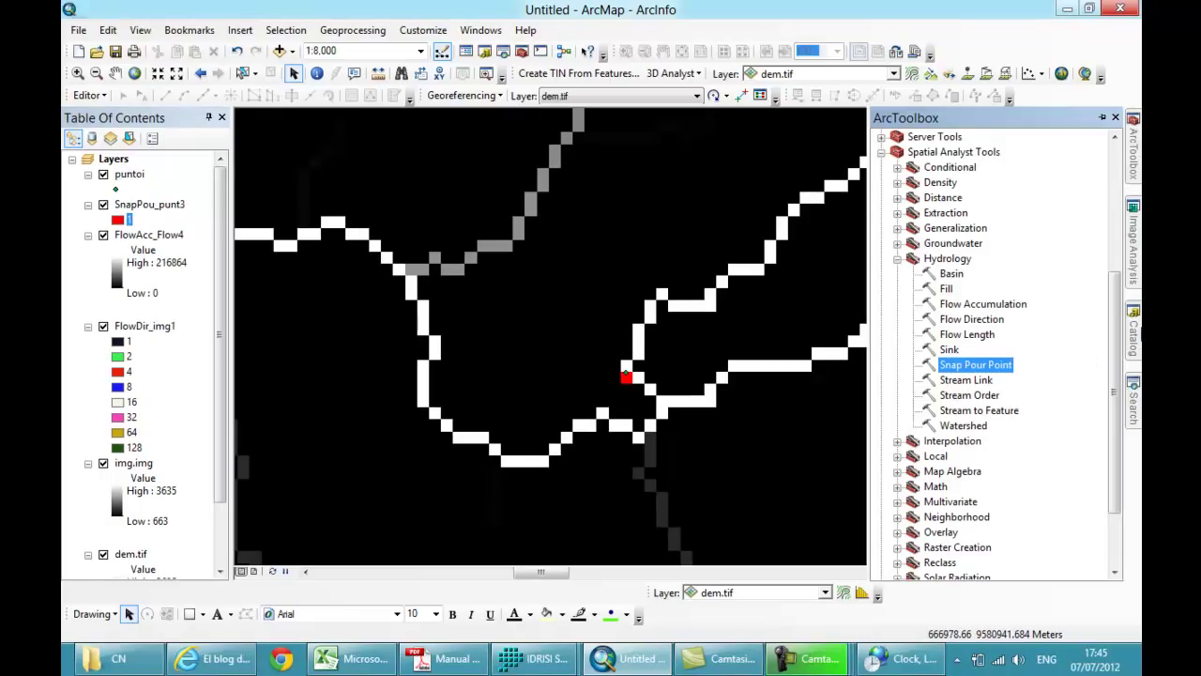
{"action": "double_click", "coordinate": [961, 425]}
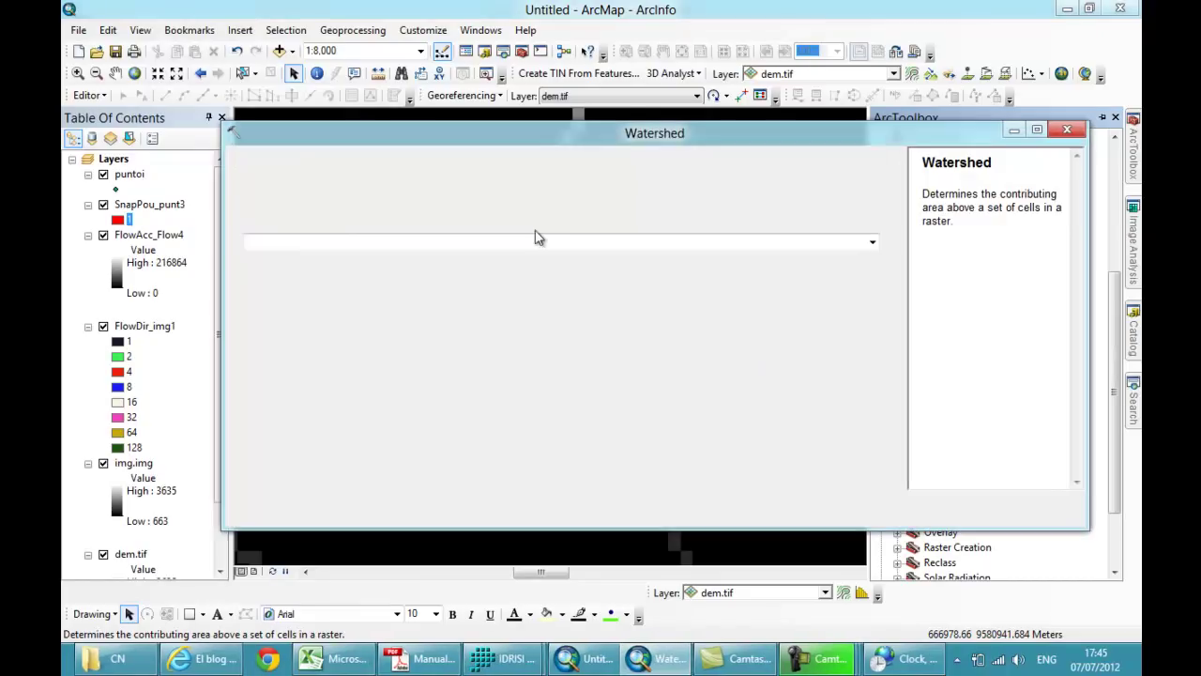
{"action": "left_click", "coordinate": [842, 178]}
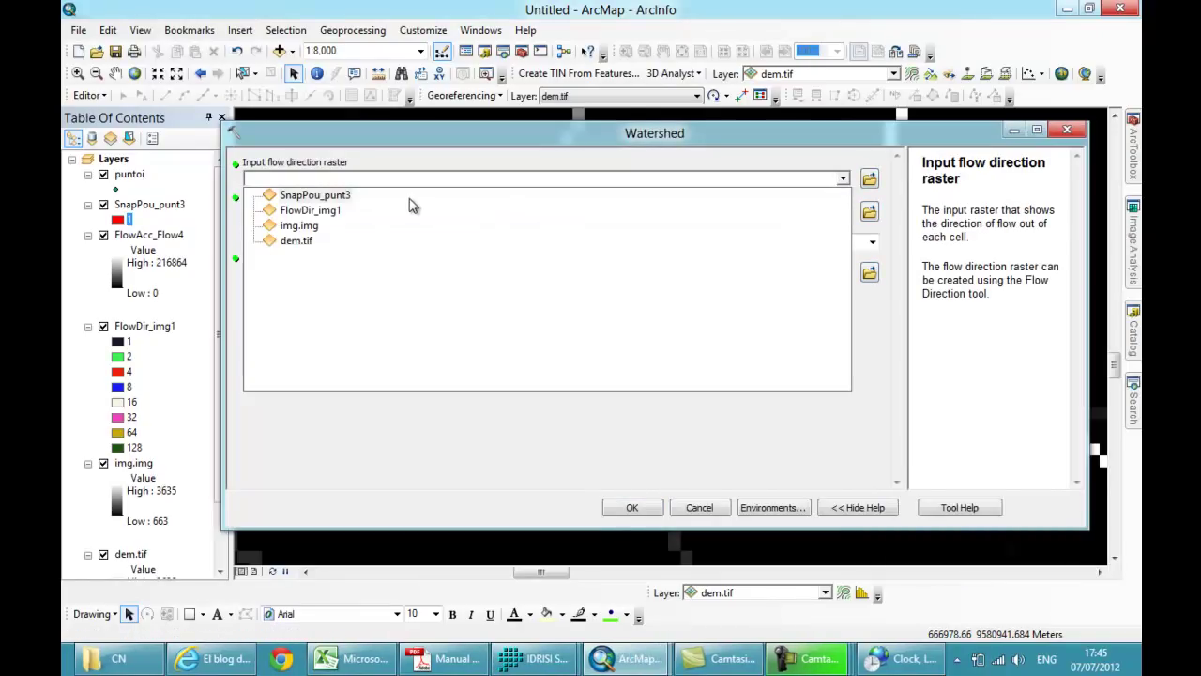
{"action": "left_click", "coordinate": [315, 212]}
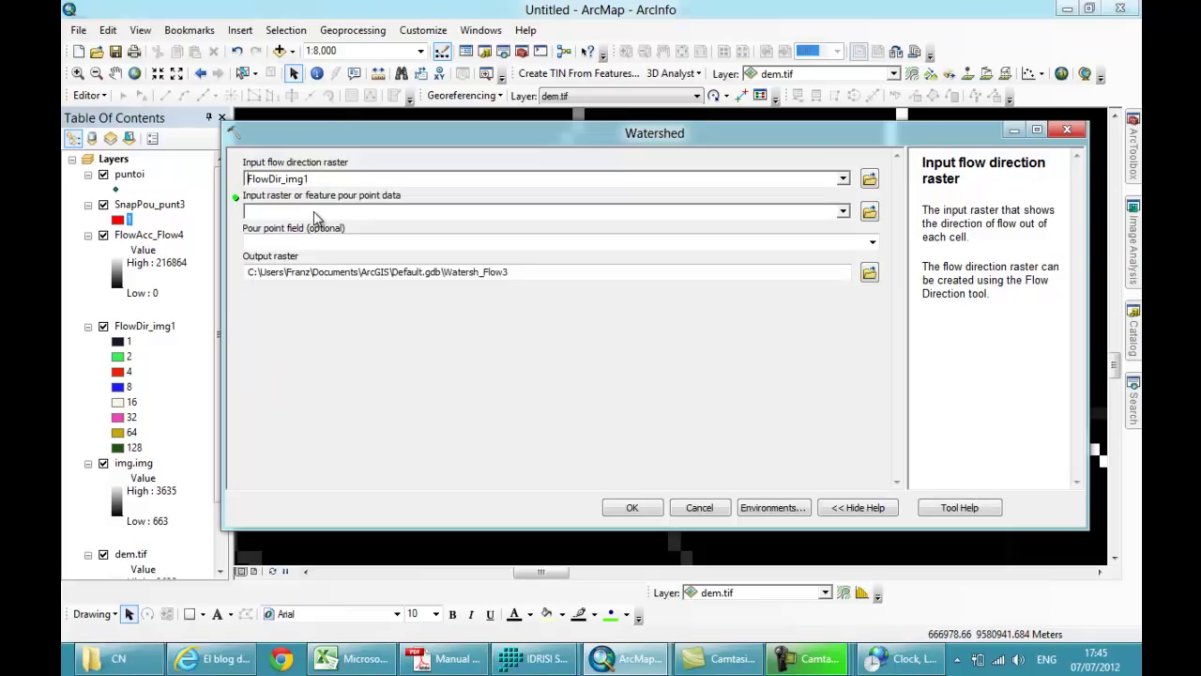
{"action": "left_click", "coordinate": [843, 211]}
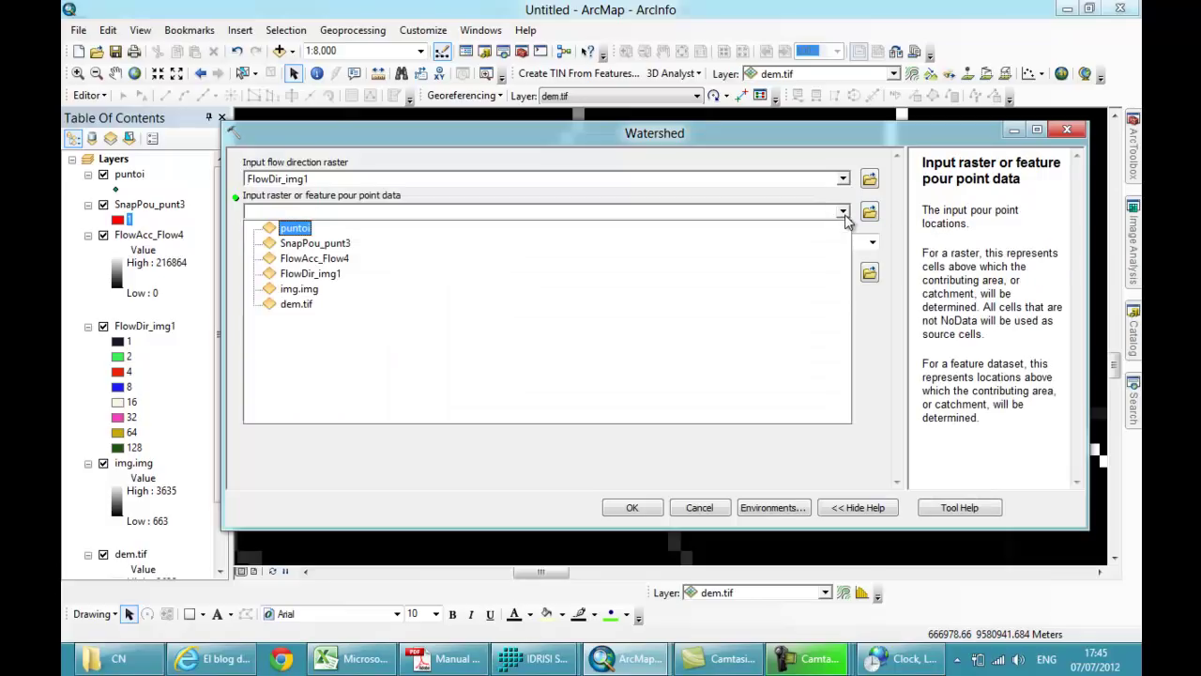
{"action": "left_click", "coordinate": [318, 247]}
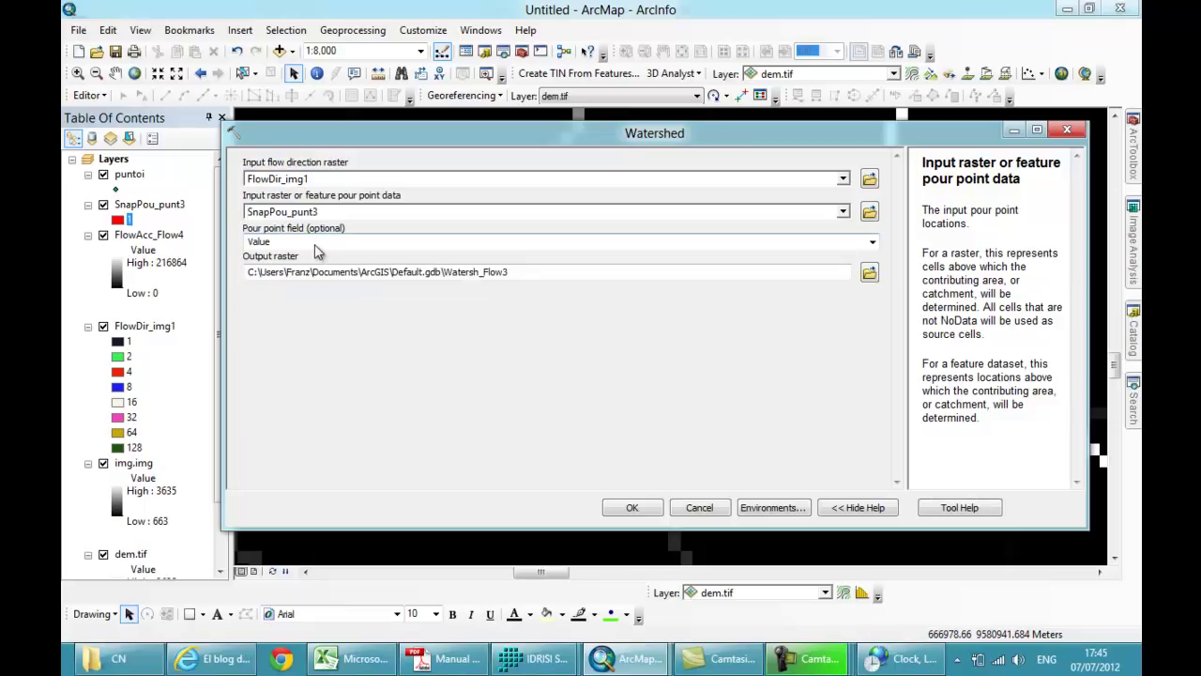
{"action": "left_click", "coordinate": [633, 509]}
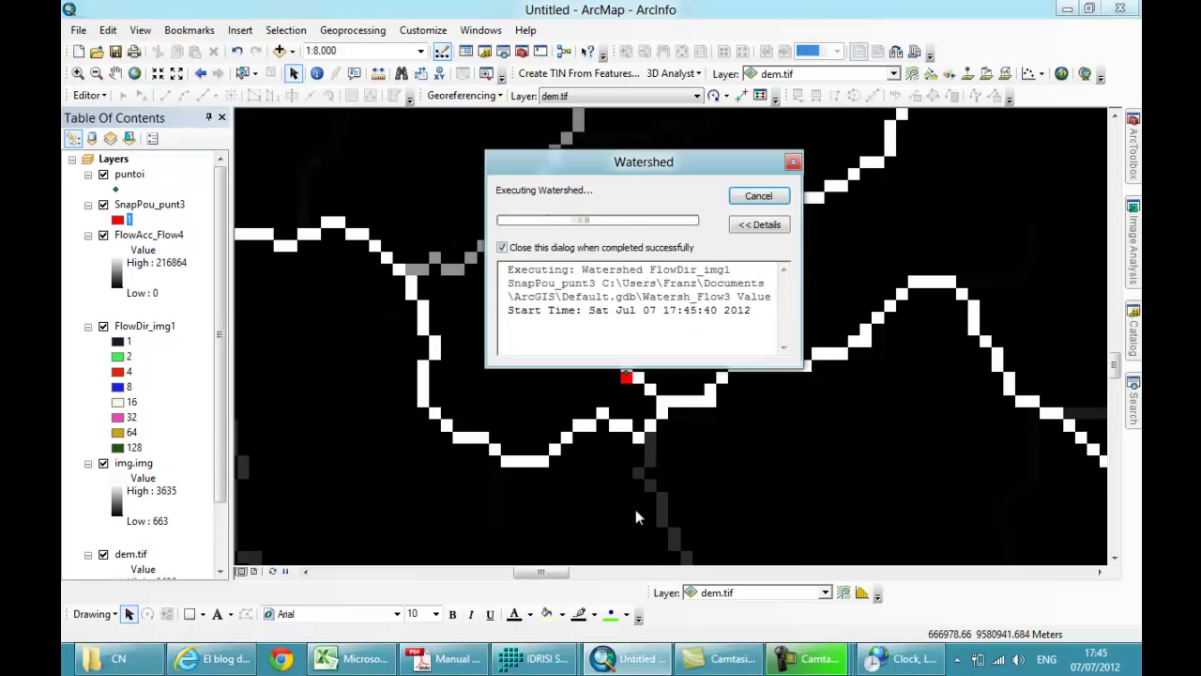
Step: Convert the Watersh_Flow3 raster to polygon features with Raster to Polygon, keeping polygon simplification on and the default output
{"action": "scroll", "coordinate": [290, 264], "scroll_direction": "down", "scroll_amount": 1}
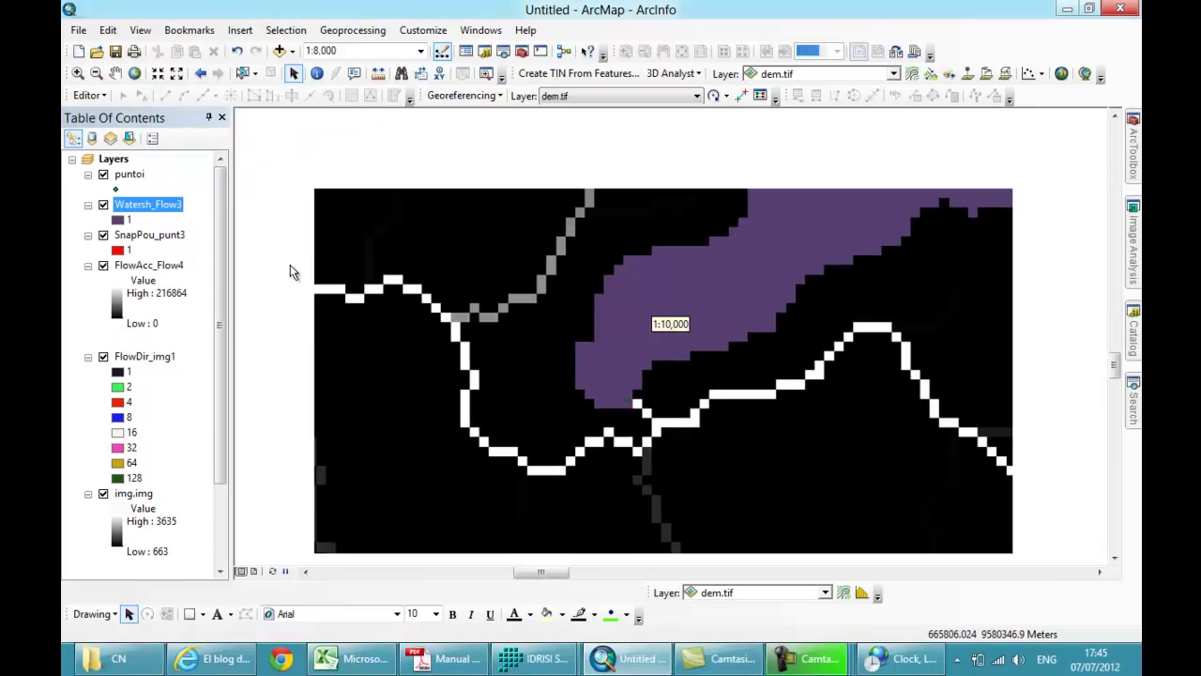
{"action": "left_click", "coordinate": [134, 73]}
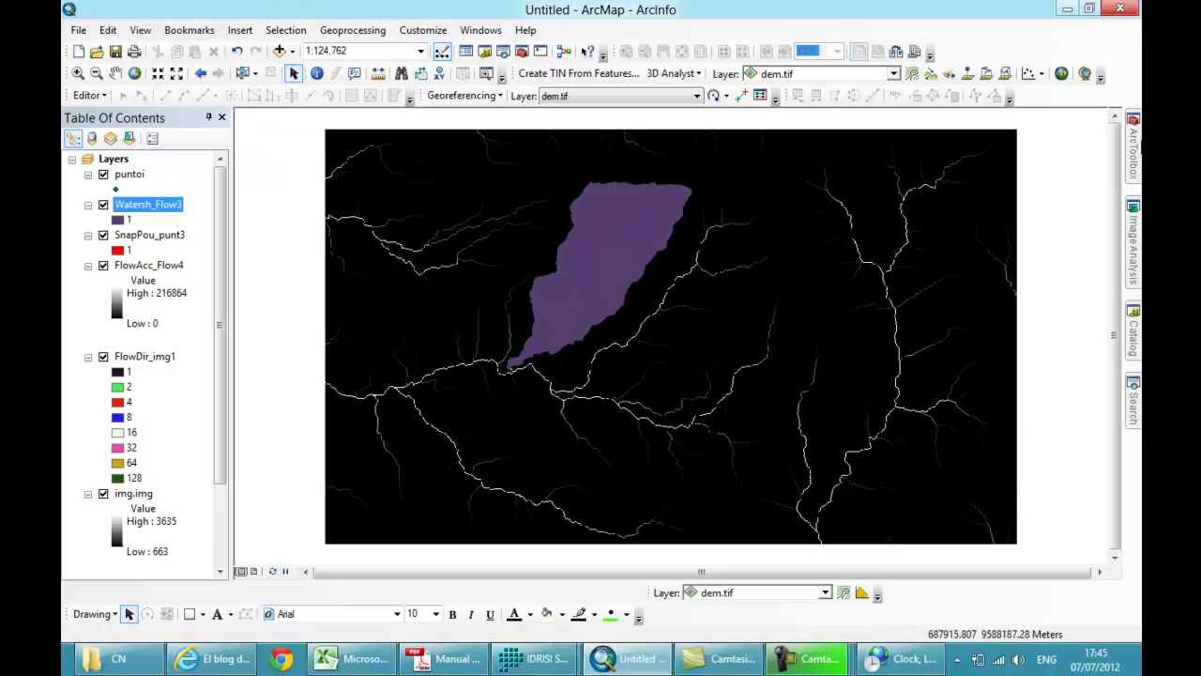
{"action": "left_click", "coordinate": [1135, 155]}
{"action": "left_click", "coordinate": [881, 153]}
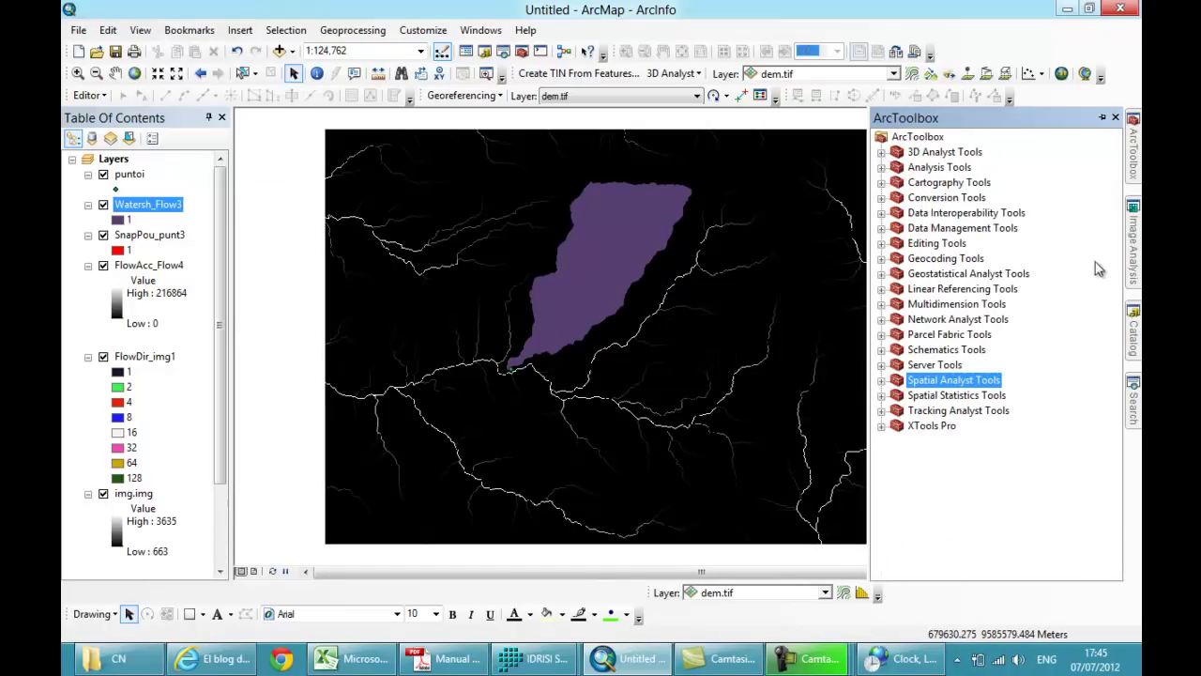
{"action": "left_click", "coordinate": [881, 198]}
{"action": "left_click", "coordinate": [898, 228]}
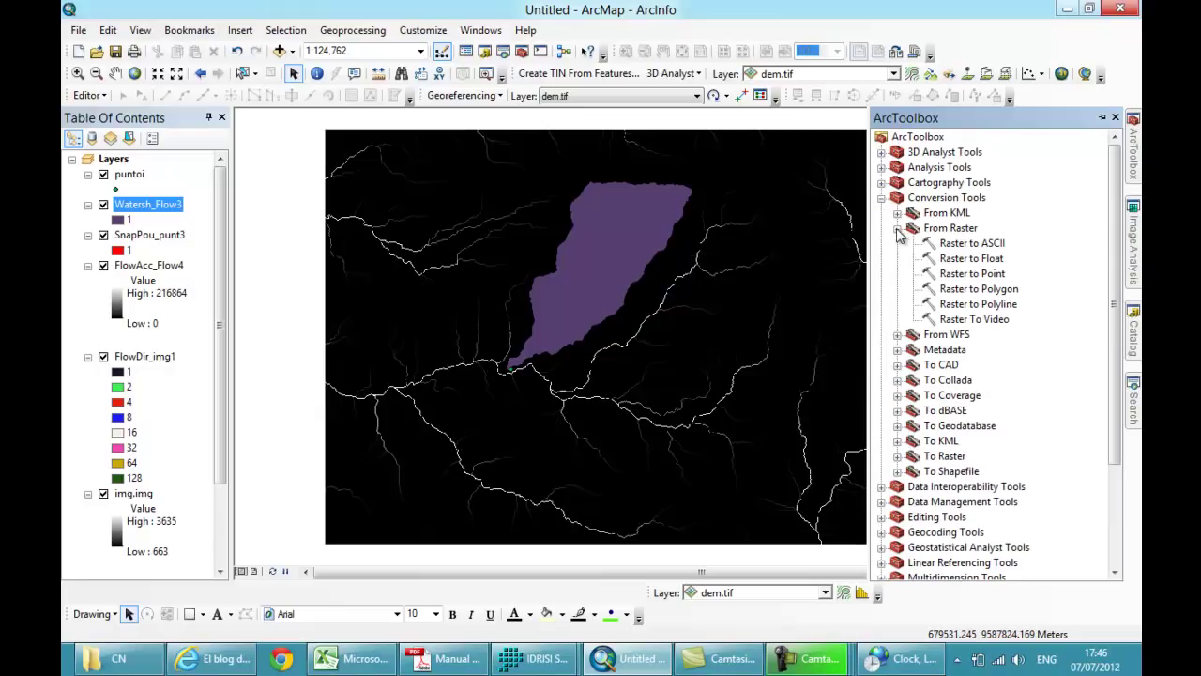
{"action": "double_click", "coordinate": [976, 289]}
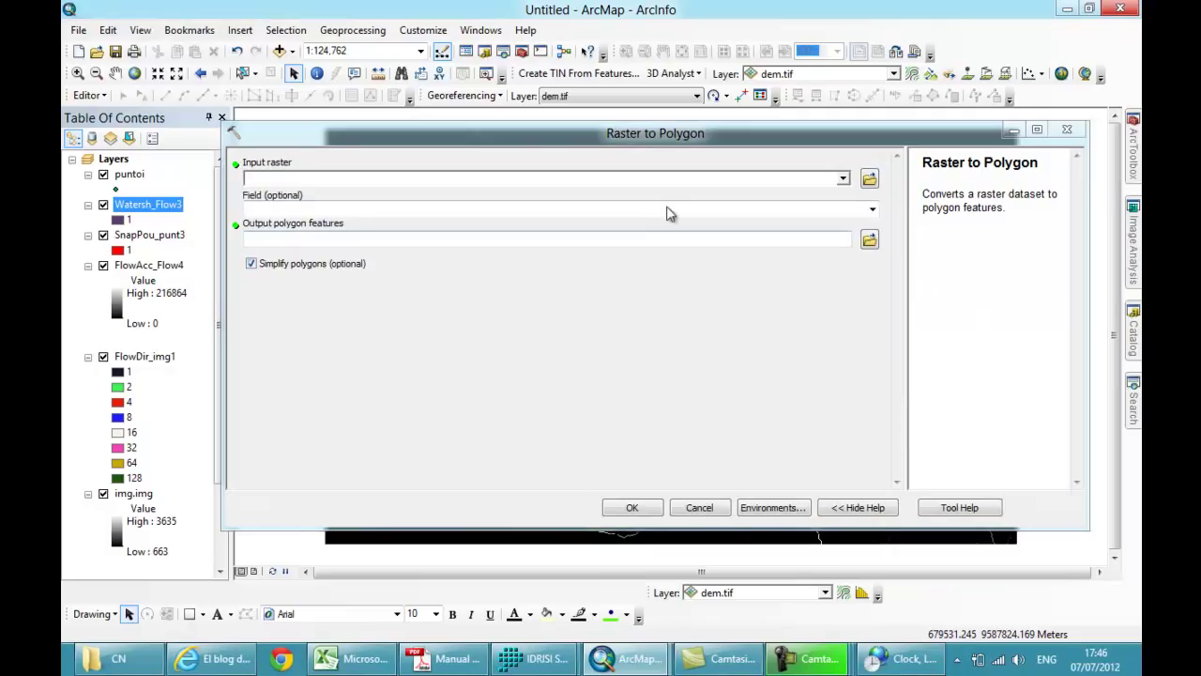
{"action": "left_click", "coordinate": [843, 178]}
{"action": "left_click", "coordinate": [312, 199]}
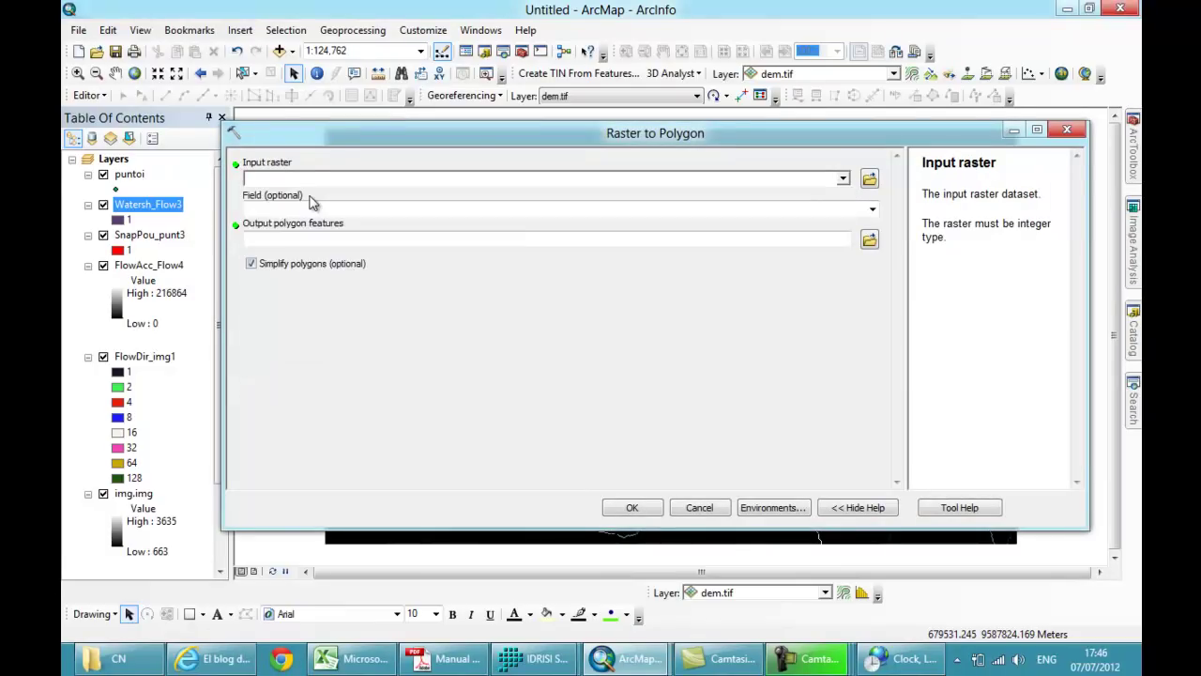
{"action": "left_click", "coordinate": [632, 507]}
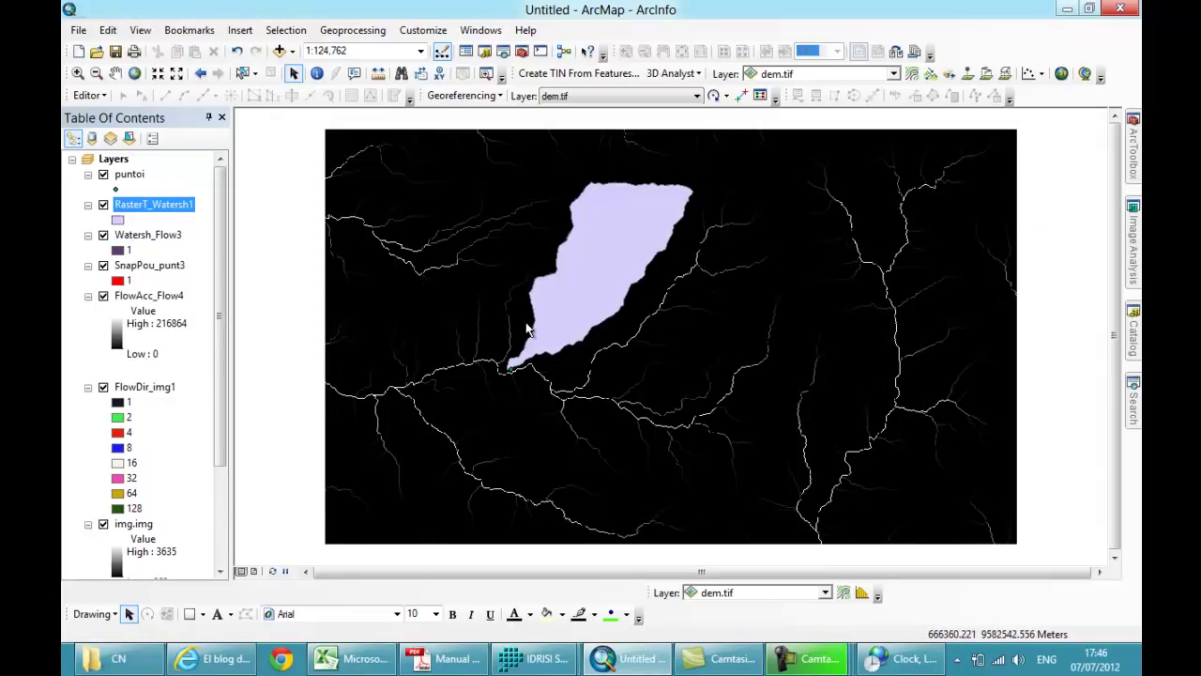
Step: Export all features of the RasterT_Watersh1 polygon layer to C:\SIG\CN\cn.shp without adding the exported data to the map
{"action": "right_click", "coordinate": [139, 210]}
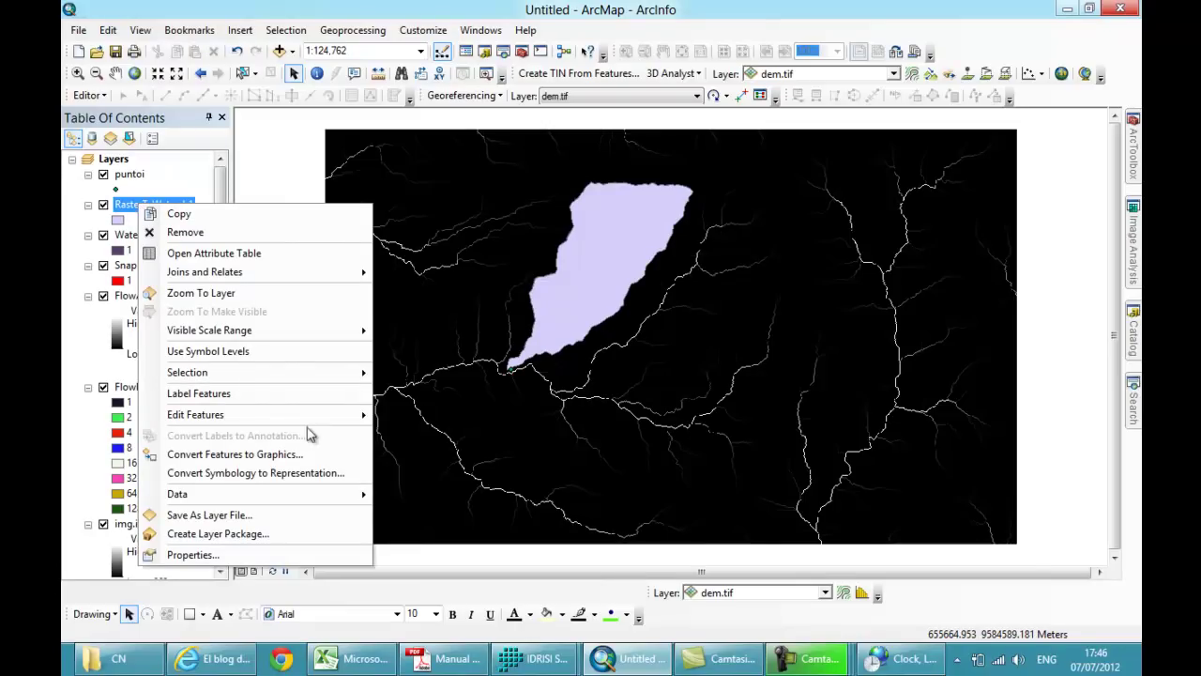
{"action": "mouse_move", "coordinate": [273, 503]}
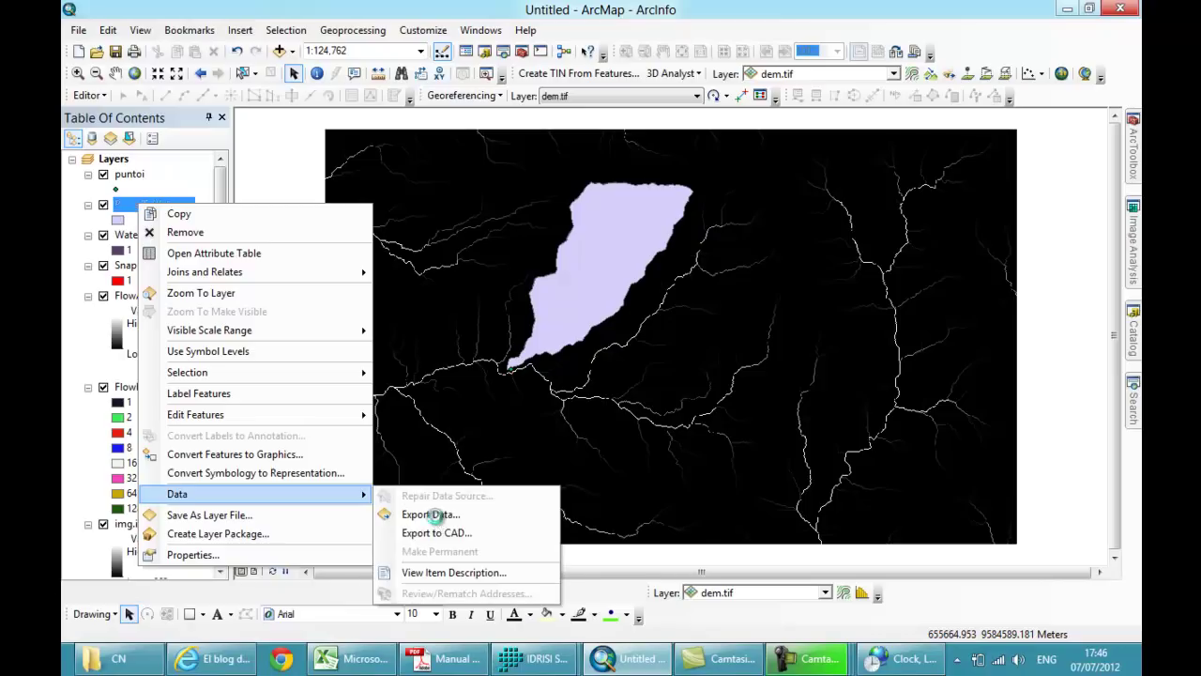
{"action": "left_click", "coordinate": [431, 514]}
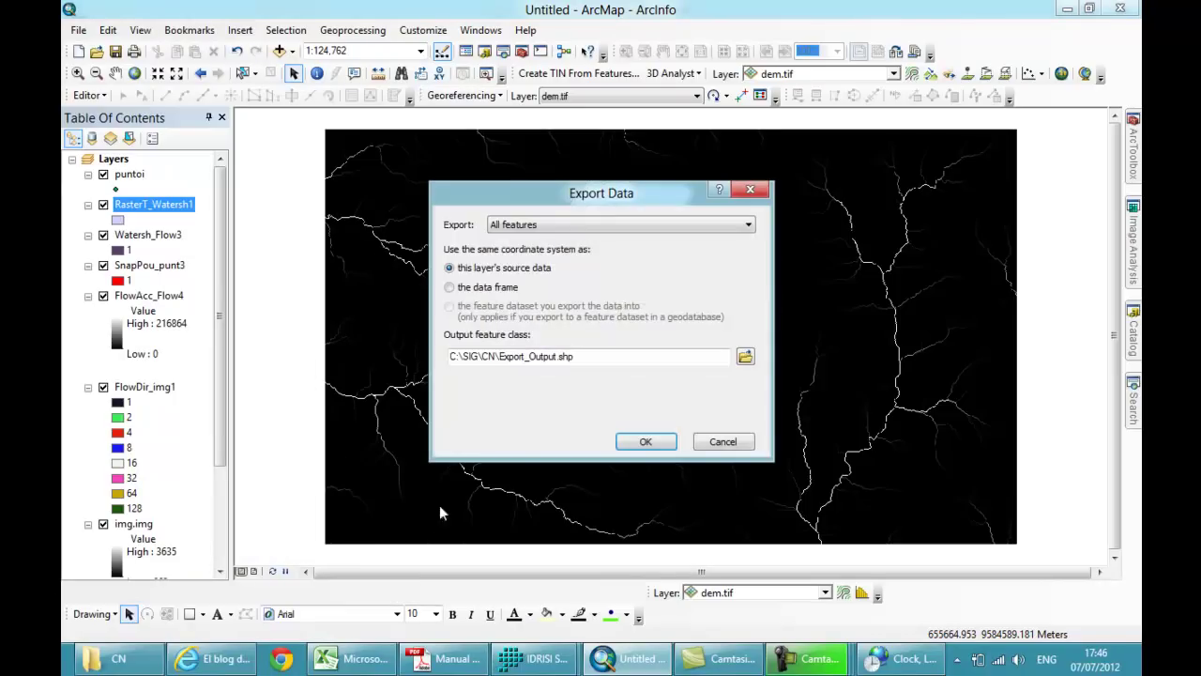
{"action": "left_click_drag", "start_coordinate": [498, 358], "coordinate": [555, 359]}
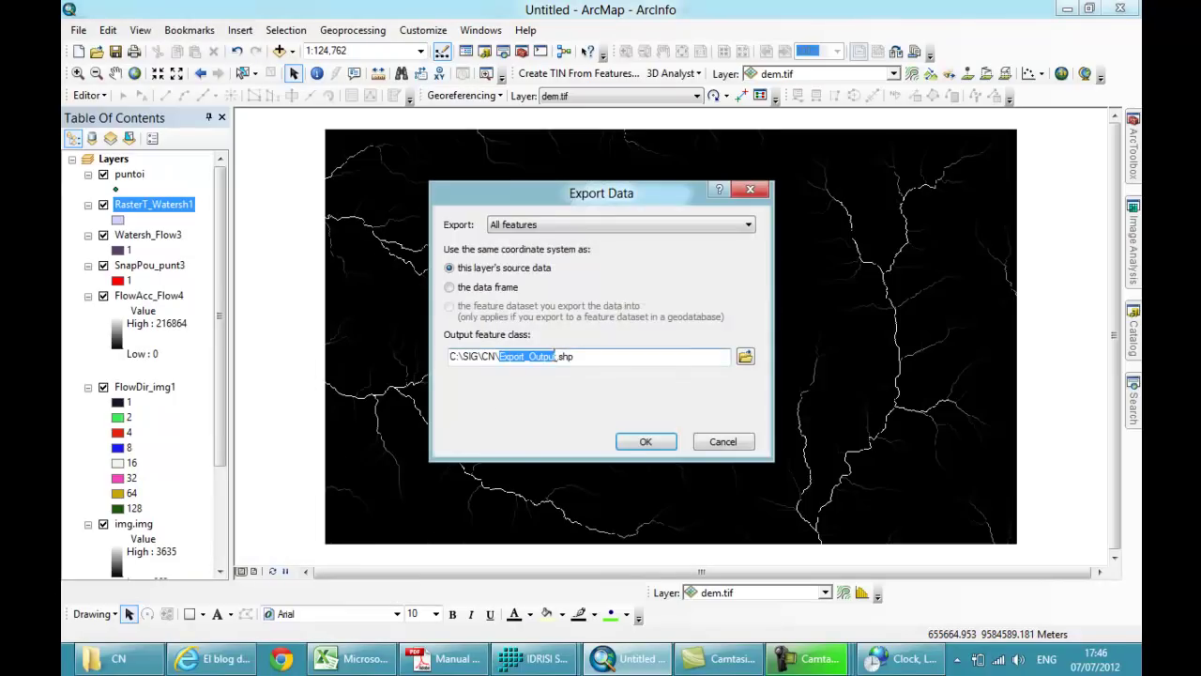
{"action": "type", "text": "cn"}
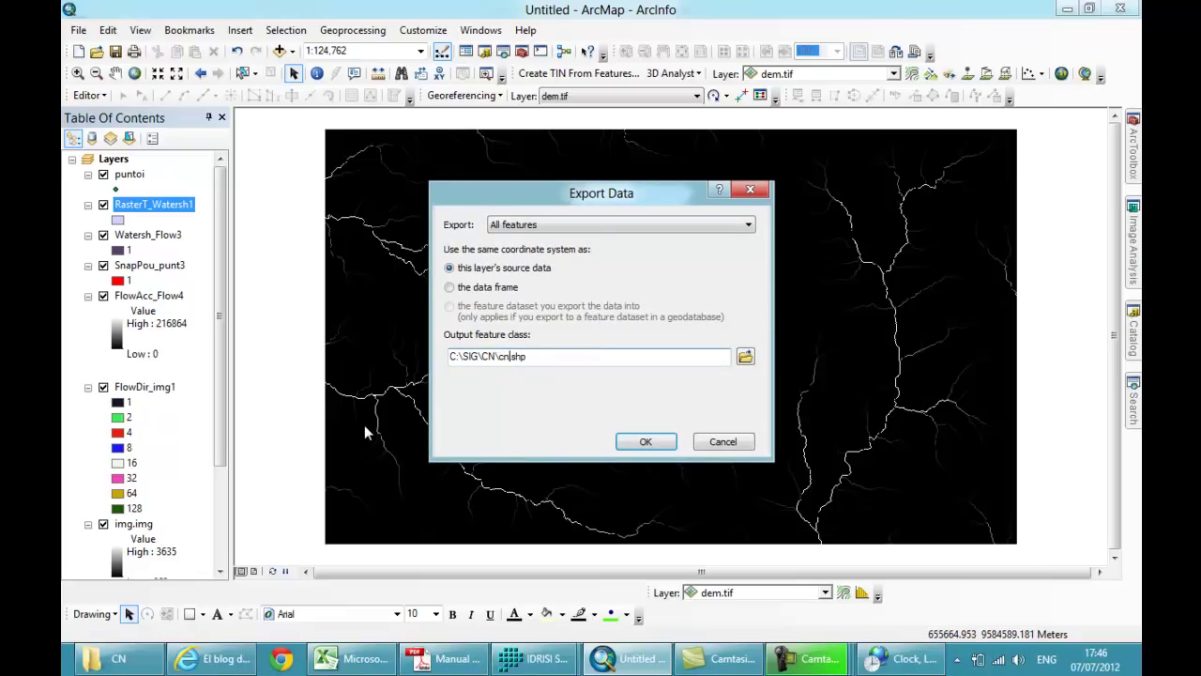
{"action": "left_click", "coordinate": [646, 441]}
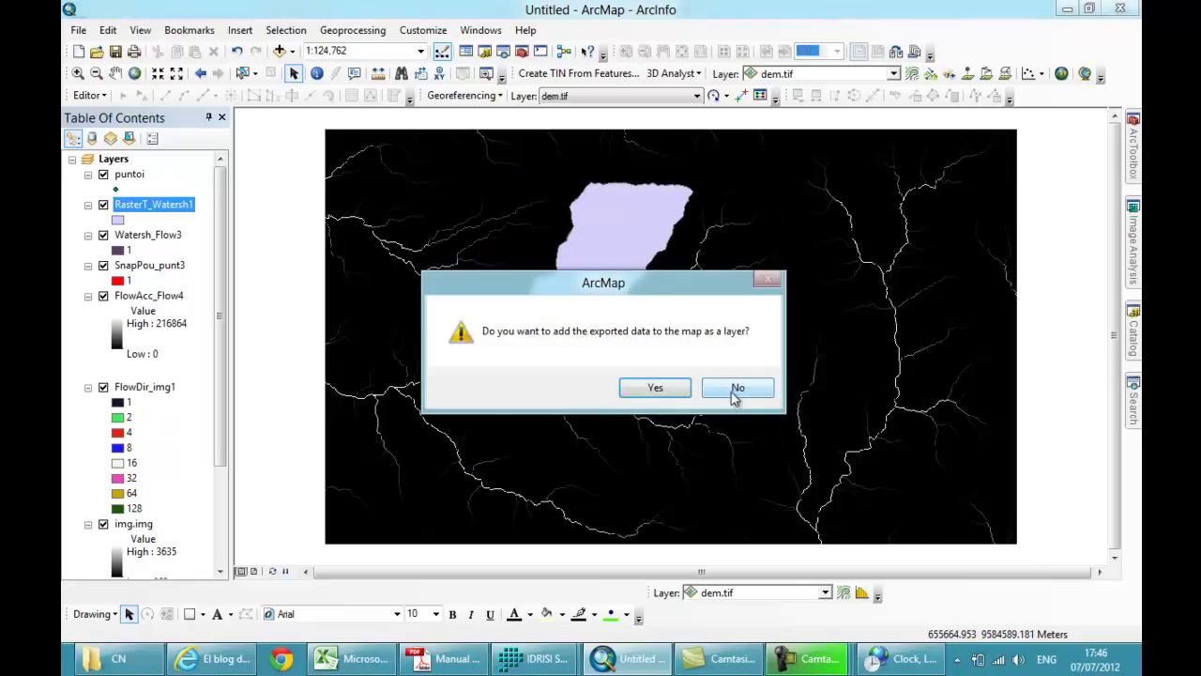
{"action": "left_click", "coordinate": [732, 388]}
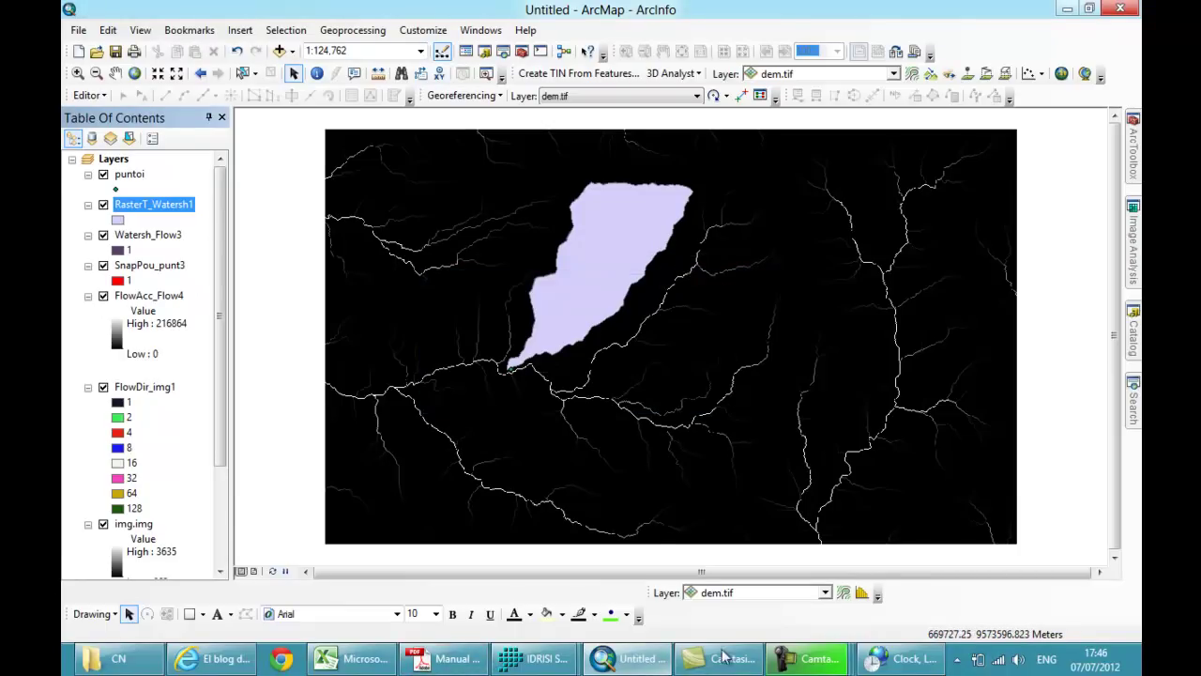
Step: Check the decimal and digit grouping symbols in the Windows regional number format settings, leaving them without changes
{"action": "left_click", "coordinate": [873, 664]}
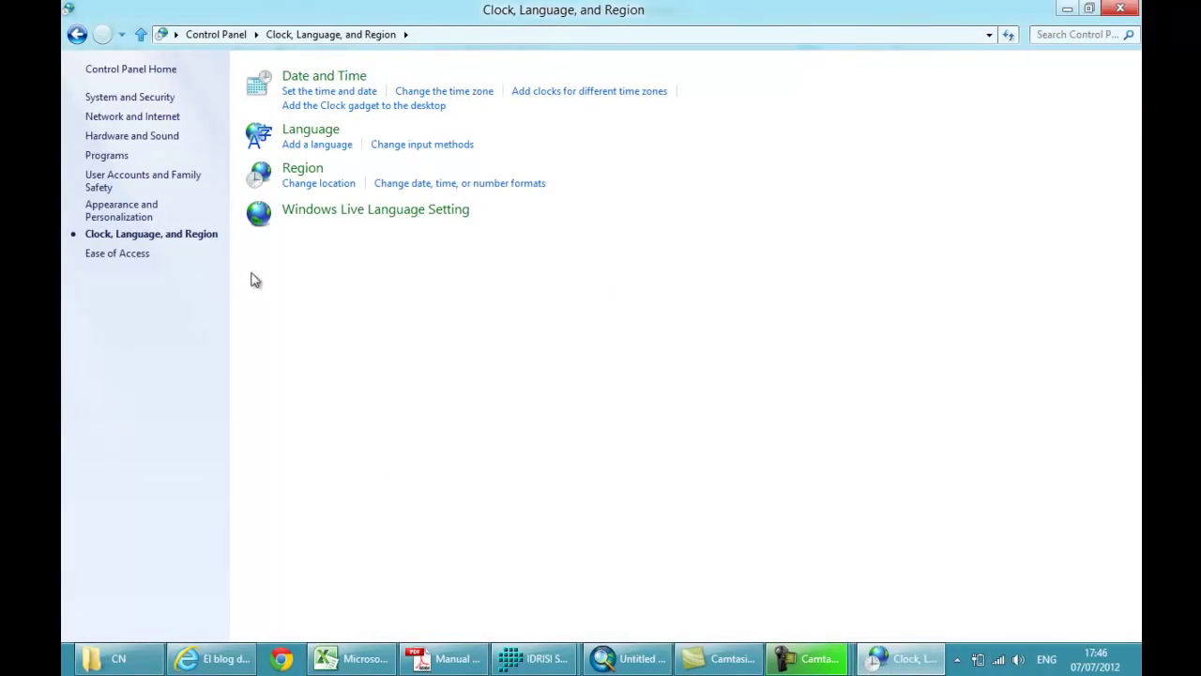
{"action": "left_click", "coordinate": [443, 185]}
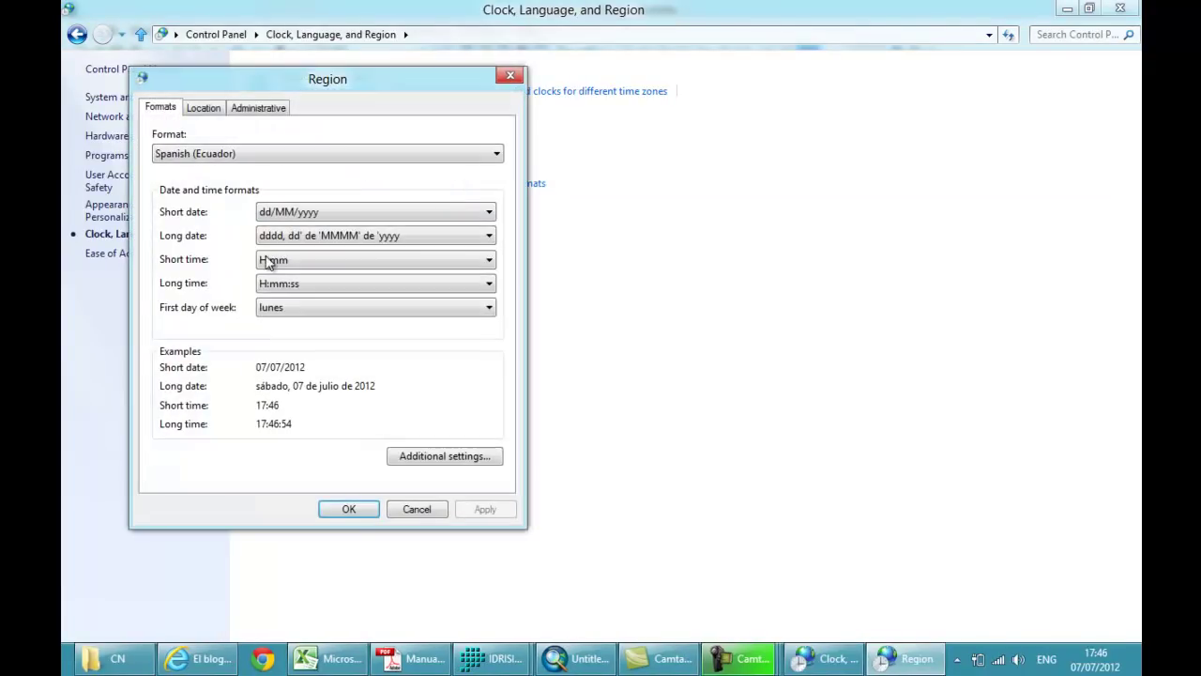
{"action": "left_click", "coordinate": [413, 456]}
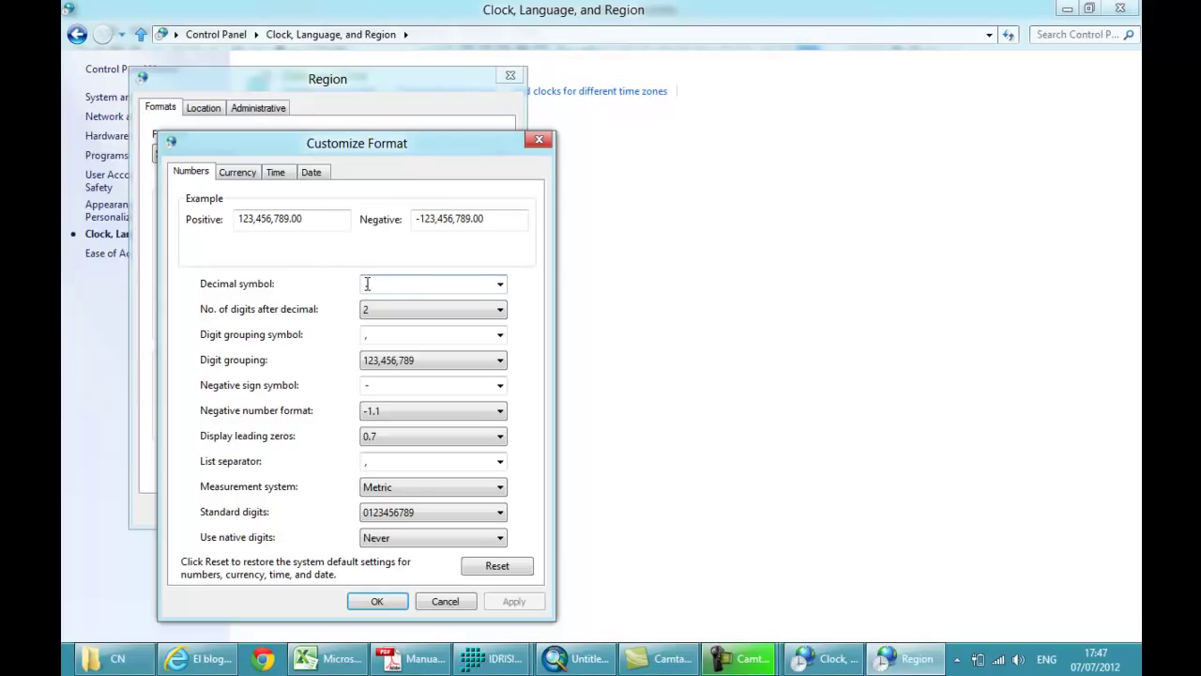
{"action": "left_click", "coordinate": [437, 601]}
{"action": "left_click", "coordinate": [421, 510]}
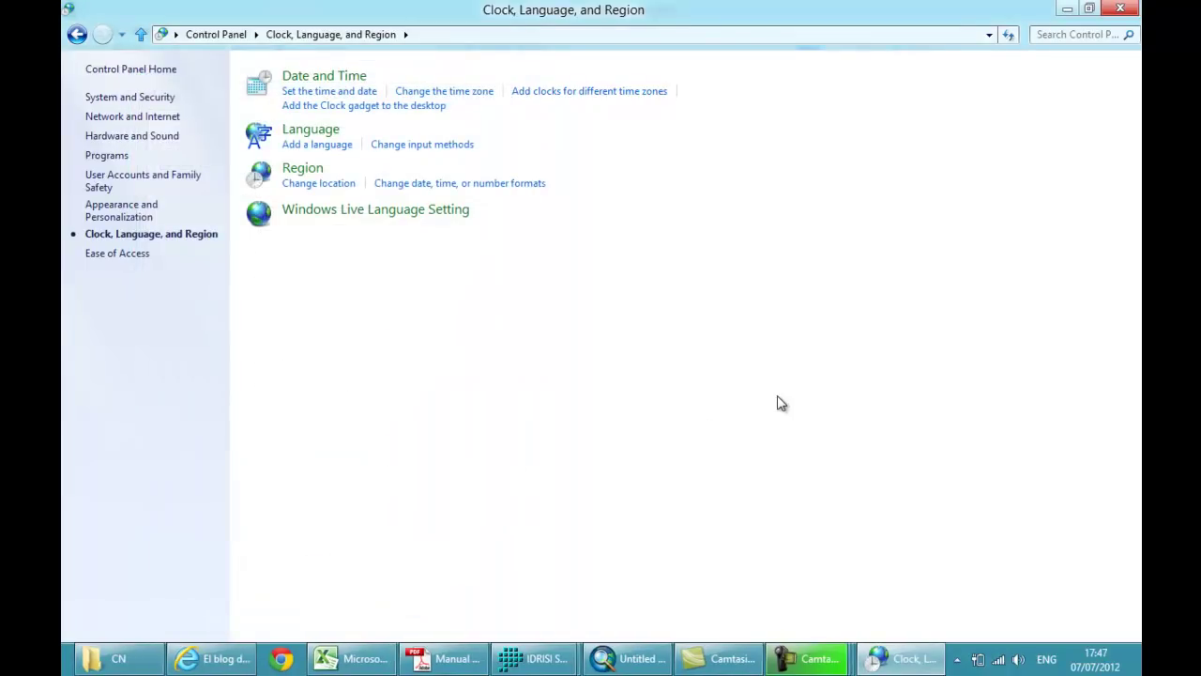
{"action": "left_click", "coordinate": [1124, 8]}
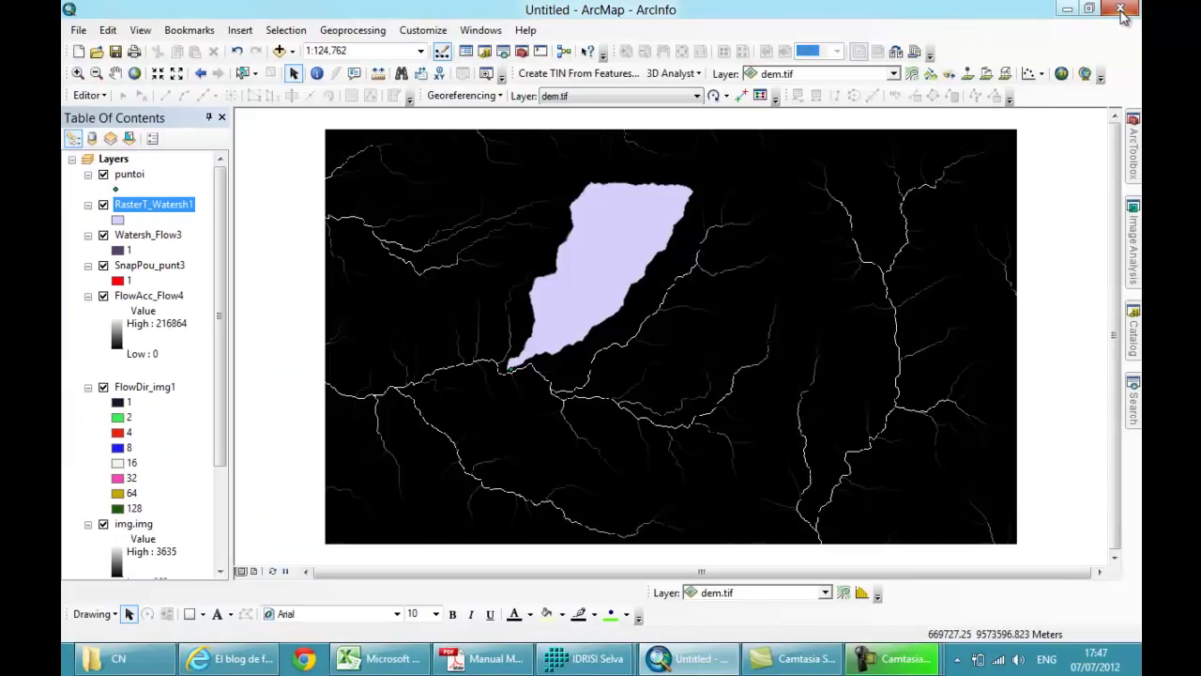
Step: Switch to IDRISI Selva, create a new project with C:\SIG\CN as its working folder, and show the project's files
{"action": "mouse_move", "coordinate": [583, 657]}
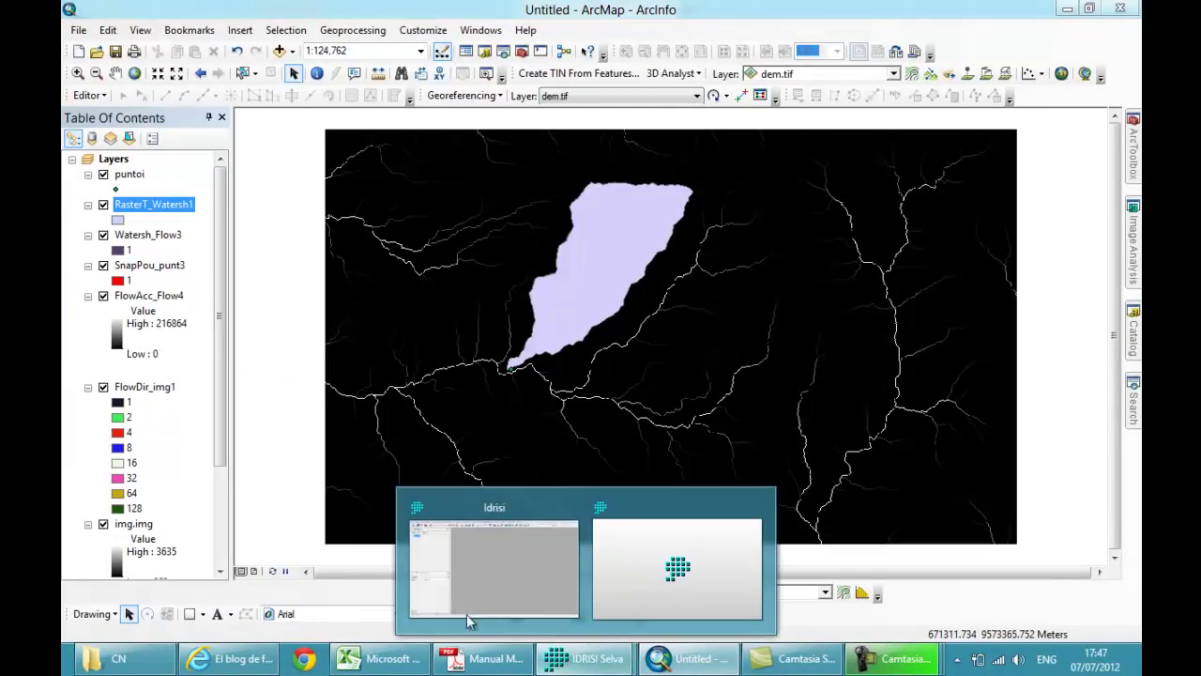
{"action": "left_click", "coordinate": [488, 575]}
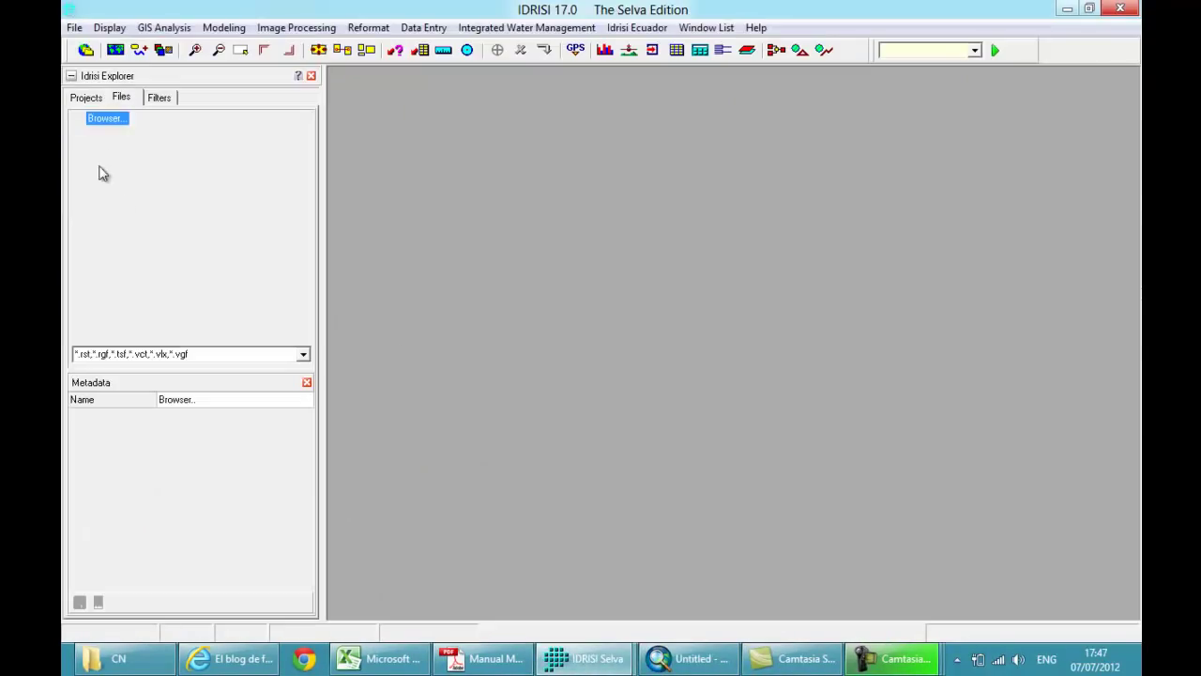
{"action": "left_click", "coordinate": [83, 100]}
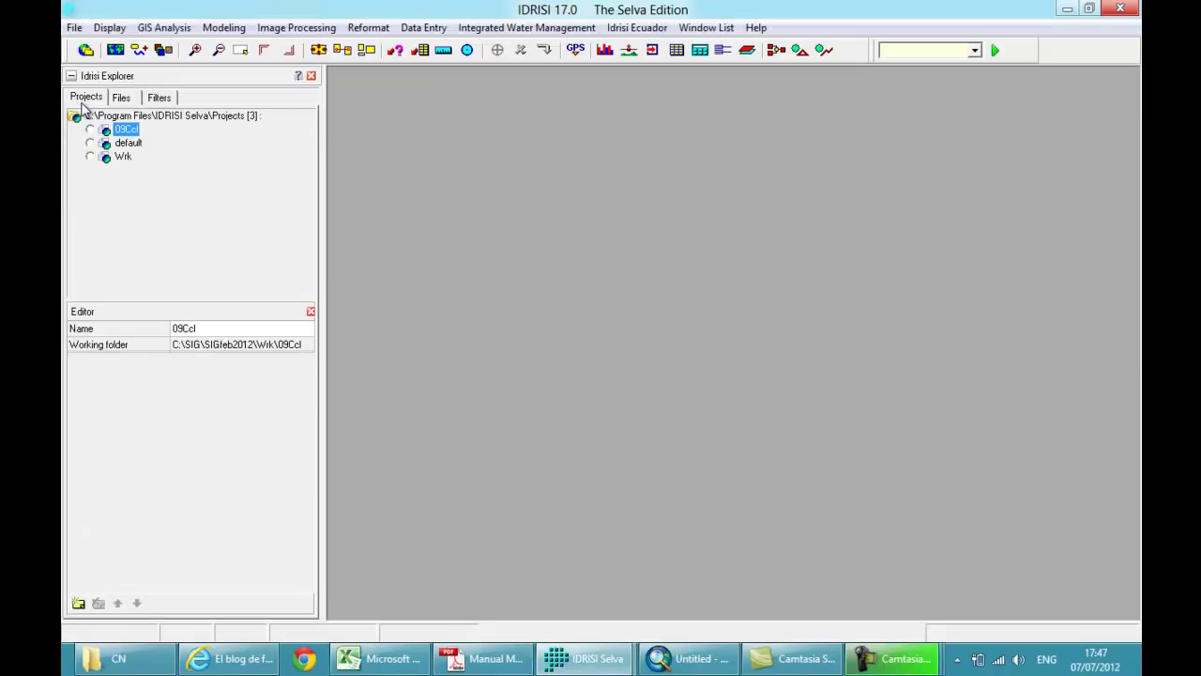
{"action": "right_click", "coordinate": [103, 232]}
{"action": "left_click", "coordinate": [150, 240]}
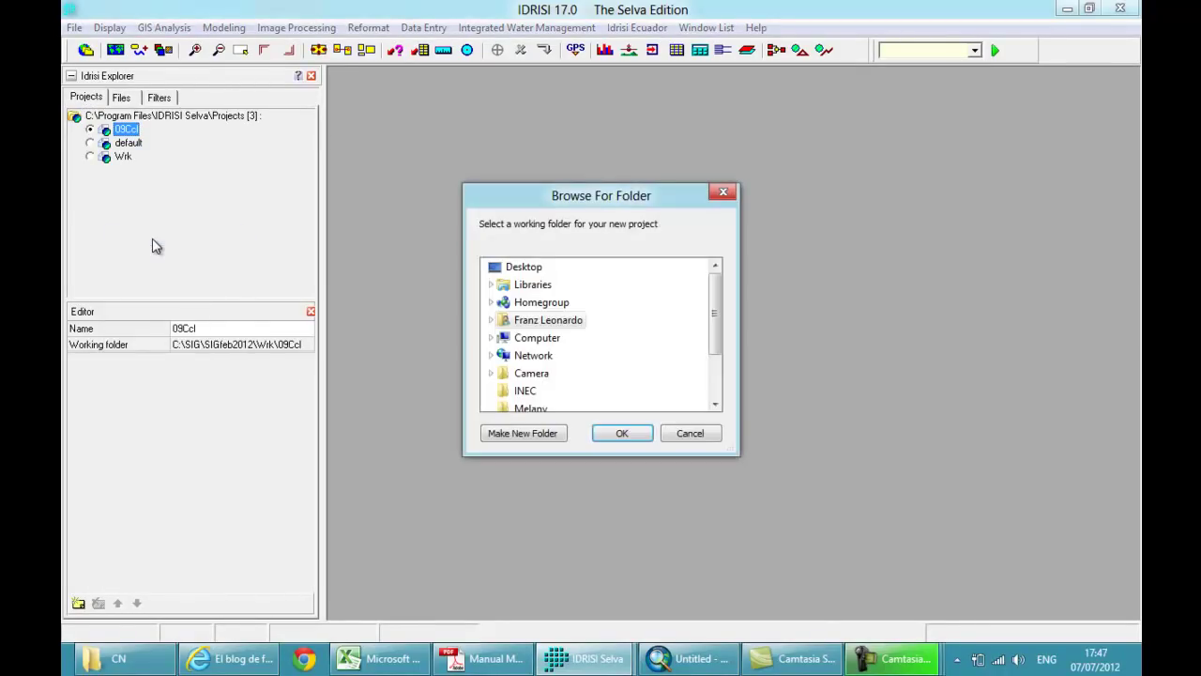
{"action": "left_click", "coordinate": [491, 320]}
{"action": "left_click", "coordinate": [490, 269]}
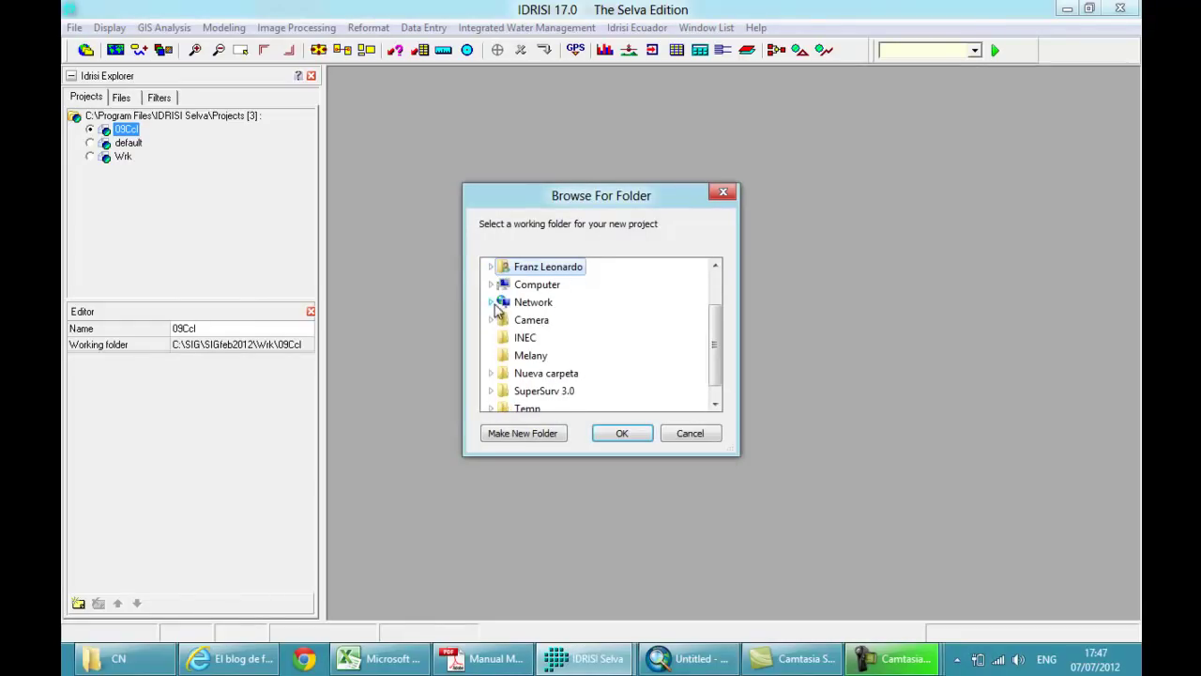
{"action": "left_click", "coordinate": [493, 285]}
{"action": "left_click", "coordinate": [499, 302]}
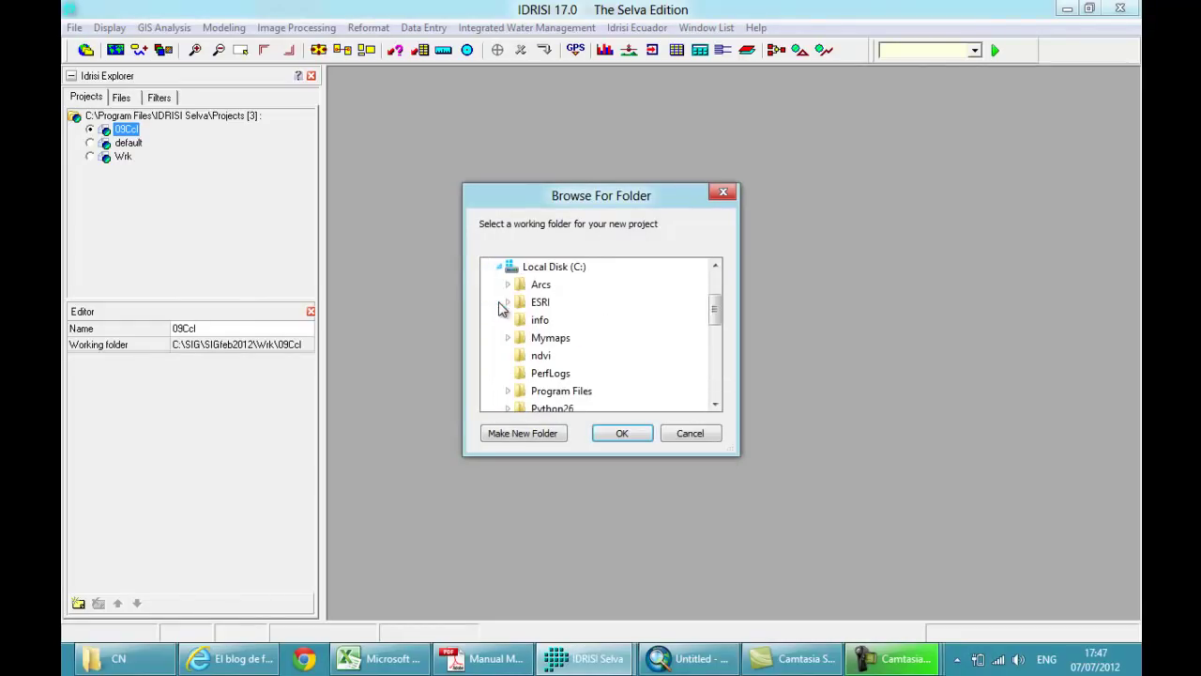
{"action": "scroll", "coordinate": [507, 319], "scroll_direction": "down", "scroll_amount": 3}
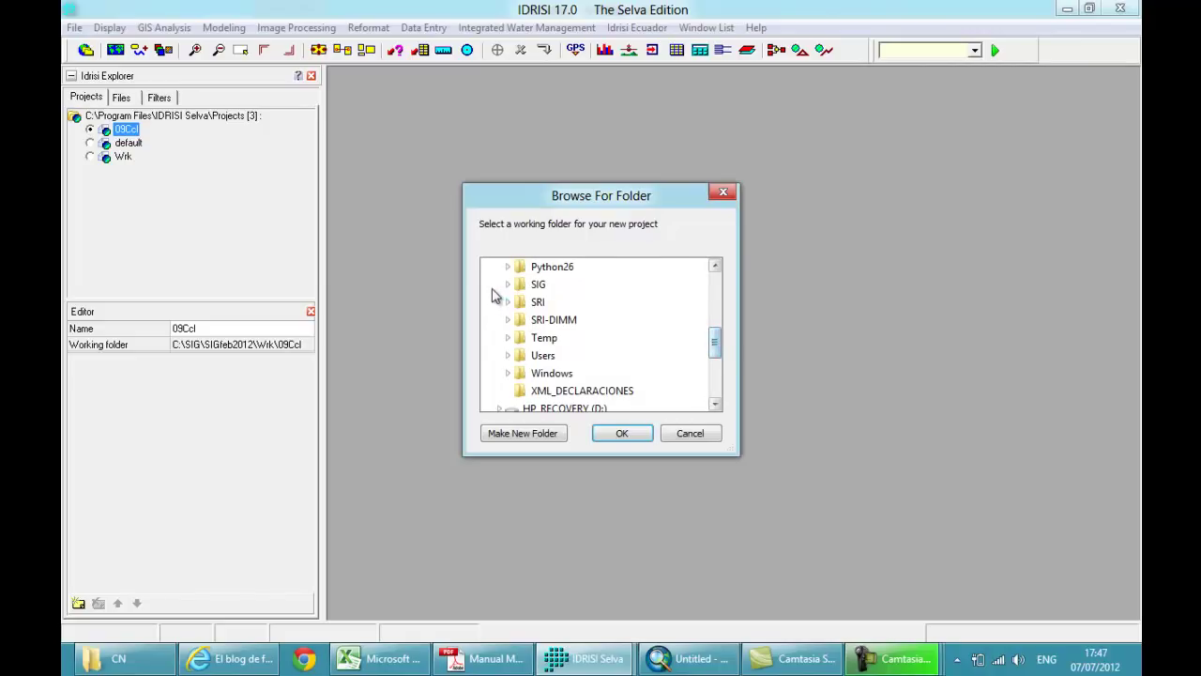
{"action": "left_click", "coordinate": [508, 284]}
{"action": "left_click", "coordinate": [547, 320]}
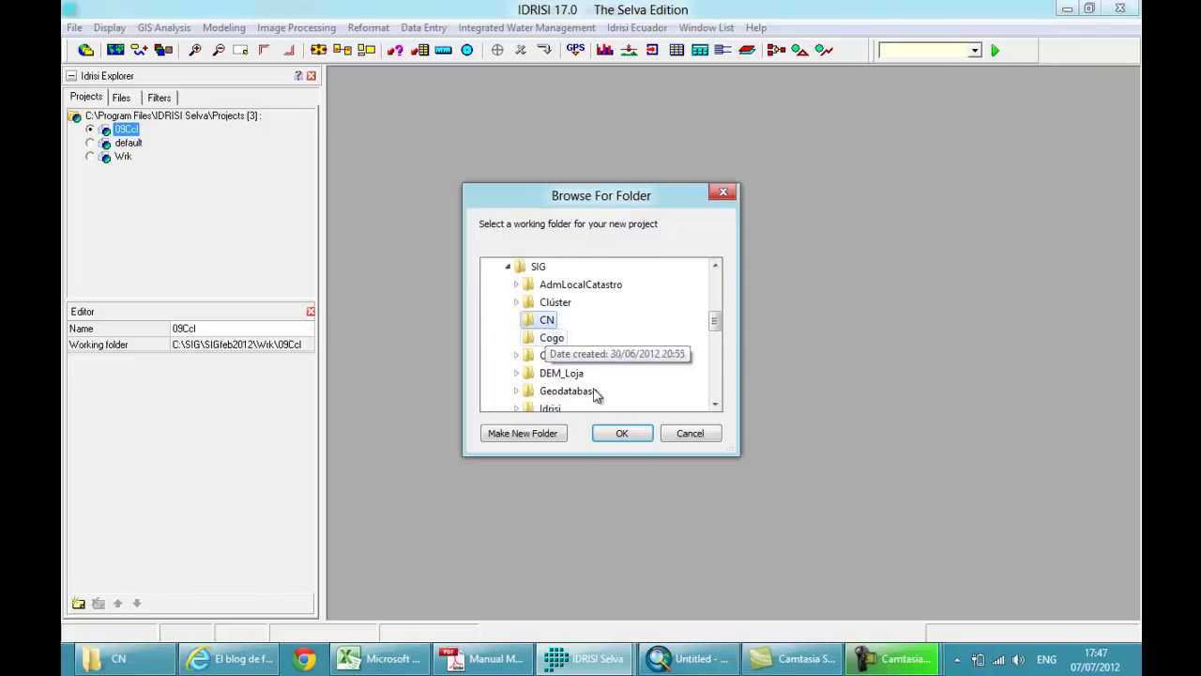
{"action": "left_click", "coordinate": [622, 435]}
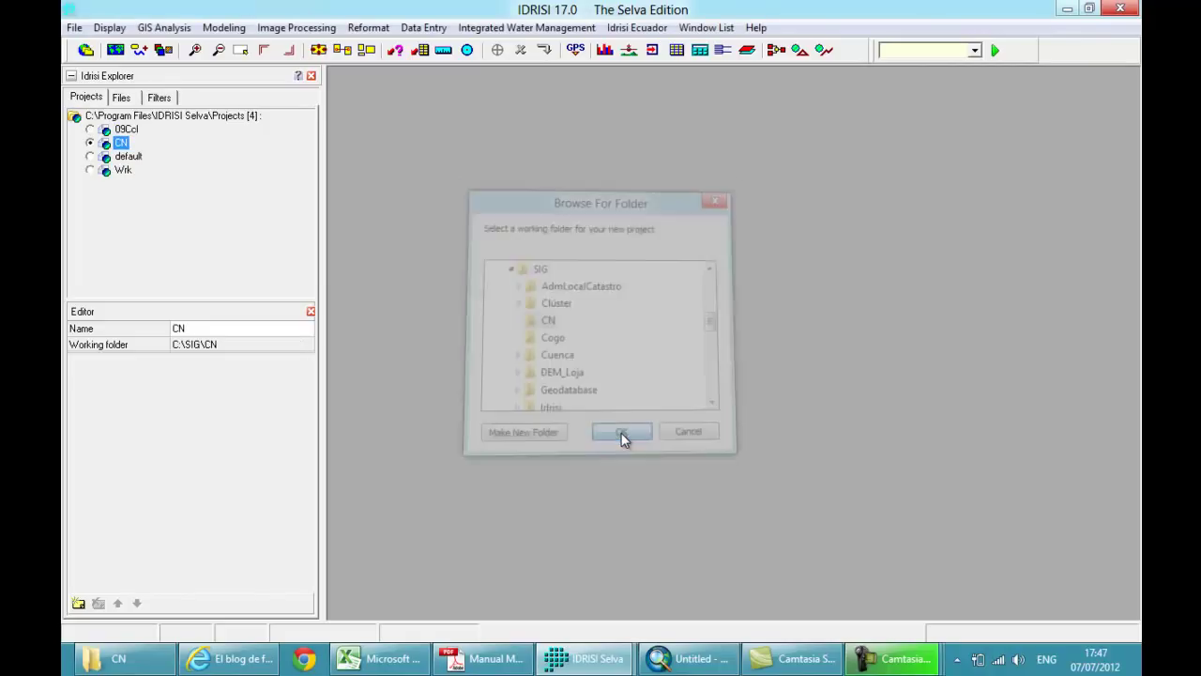
{"action": "left_click", "coordinate": [122, 99]}
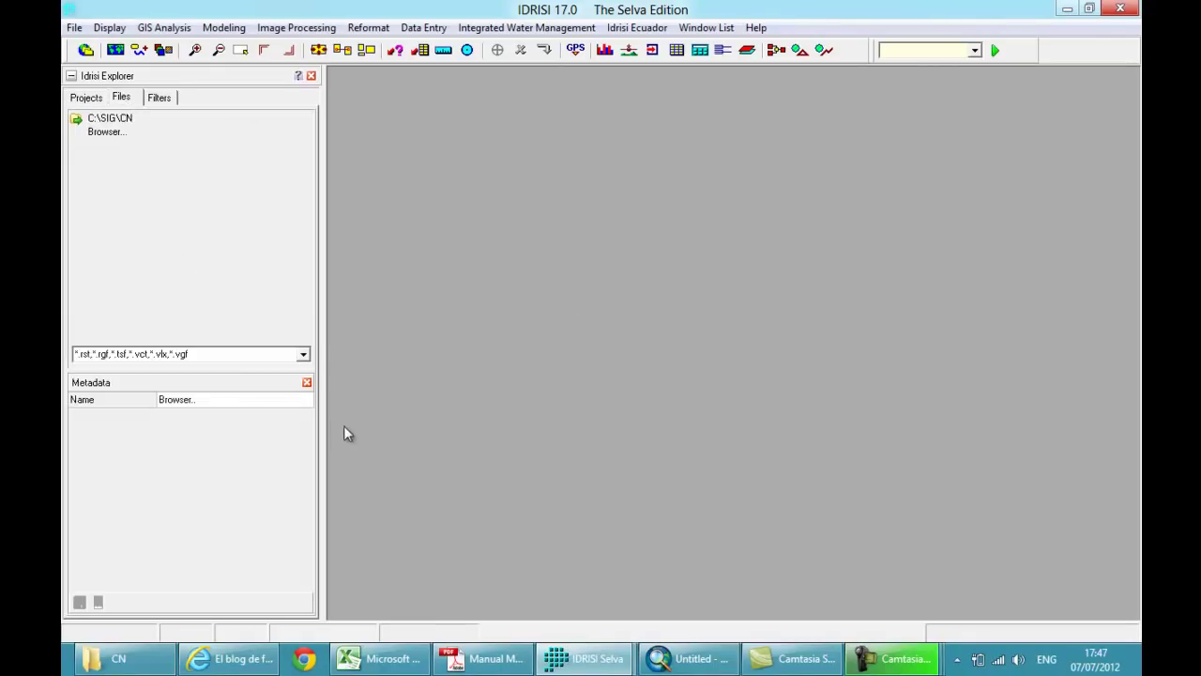
Step: Import the ERDAS Imagine file img as the IDRISI image img with ERDIDRIS, move its map window aside, and close the converter
{"action": "left_click", "coordinate": [78, 30]}
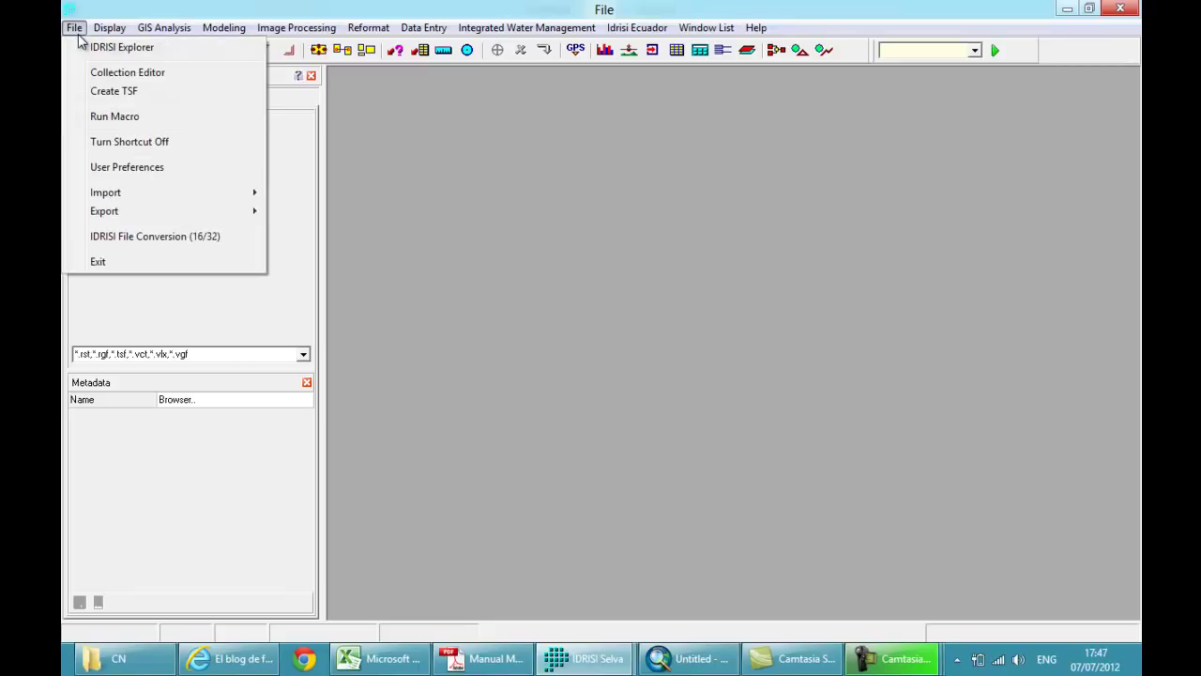
{"action": "mouse_move", "coordinate": [194, 196]}
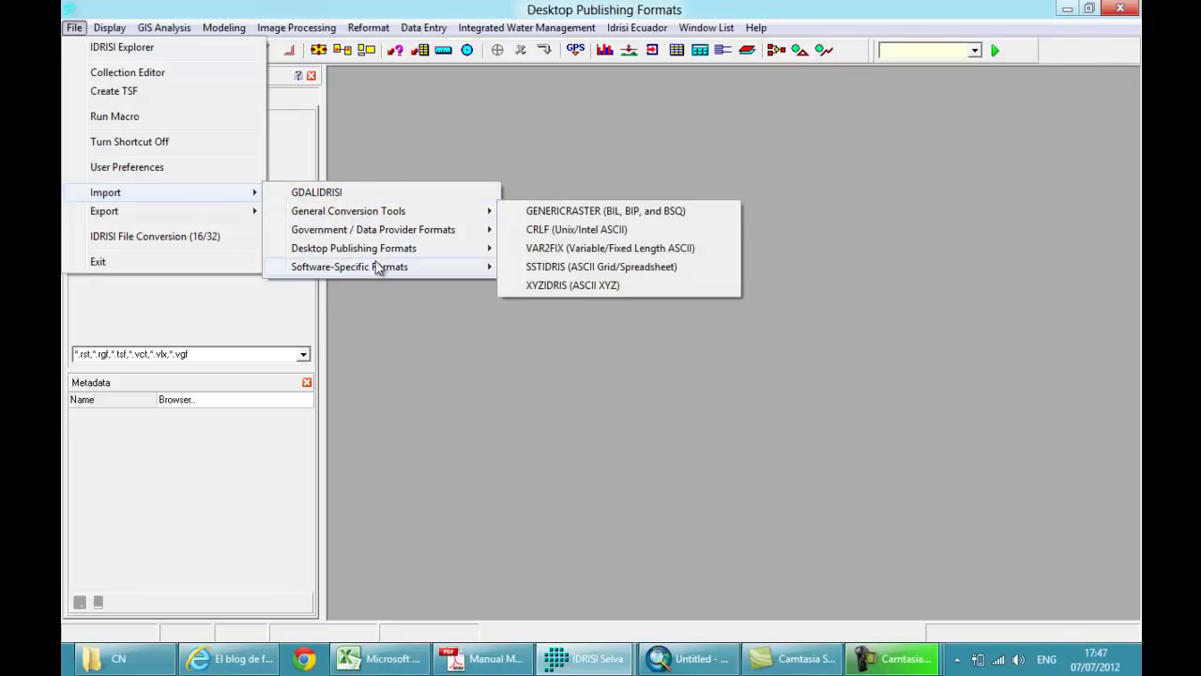
{"action": "mouse_move", "coordinate": [353, 270]}
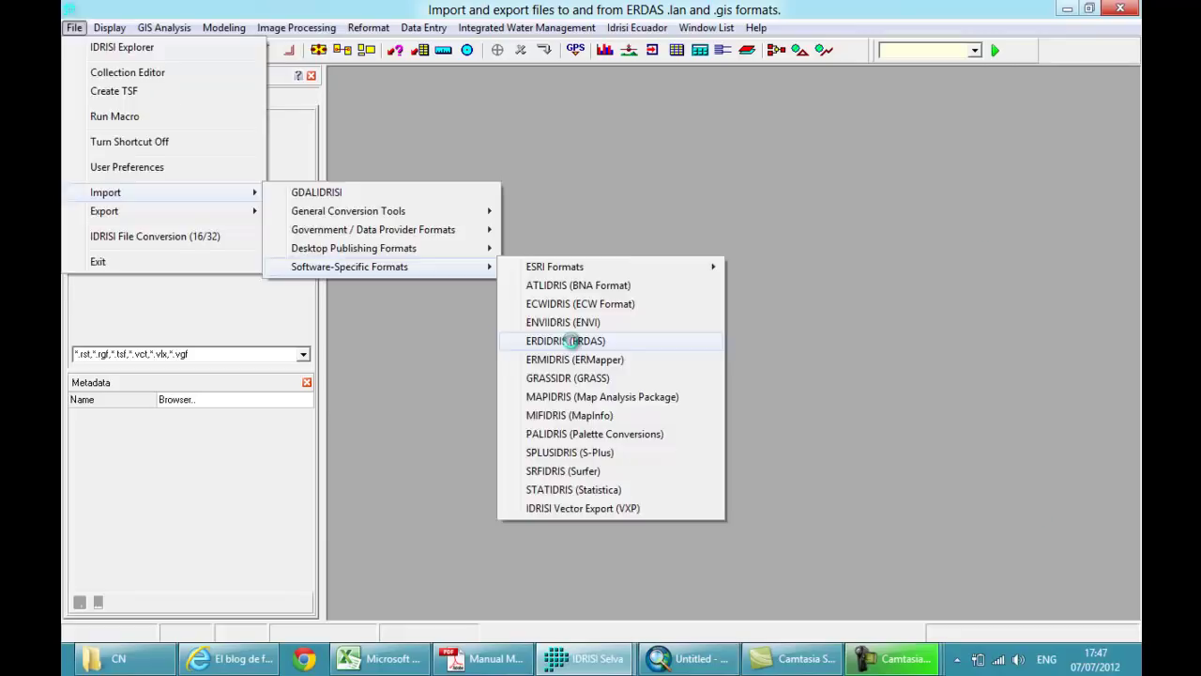
{"action": "left_click", "coordinate": [571, 346]}
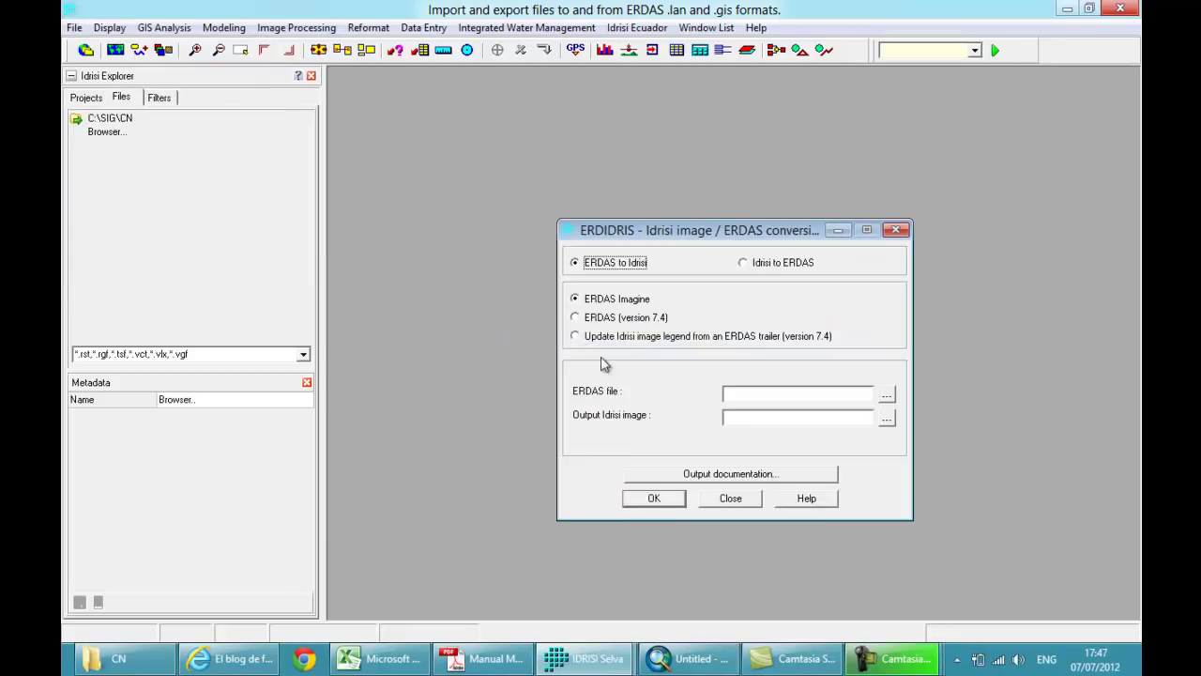
{"action": "left_click", "coordinate": [886, 394]}
{"action": "left_click", "coordinate": [529, 450]}
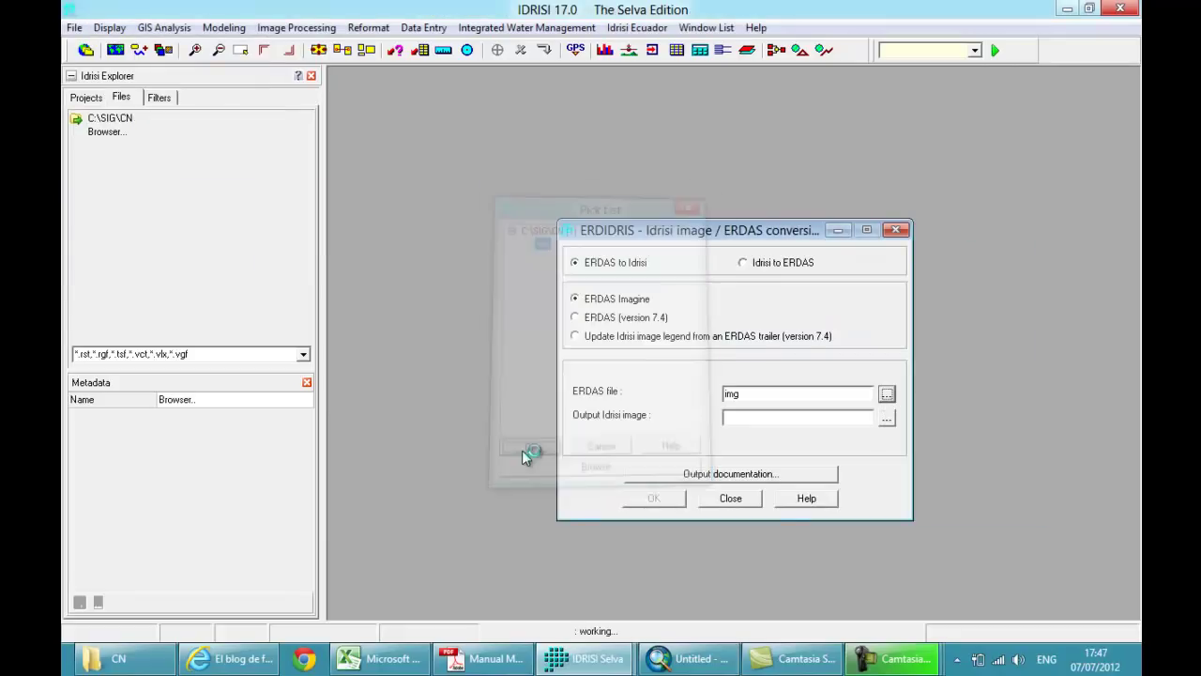
{"action": "left_click", "coordinate": [770, 418]}
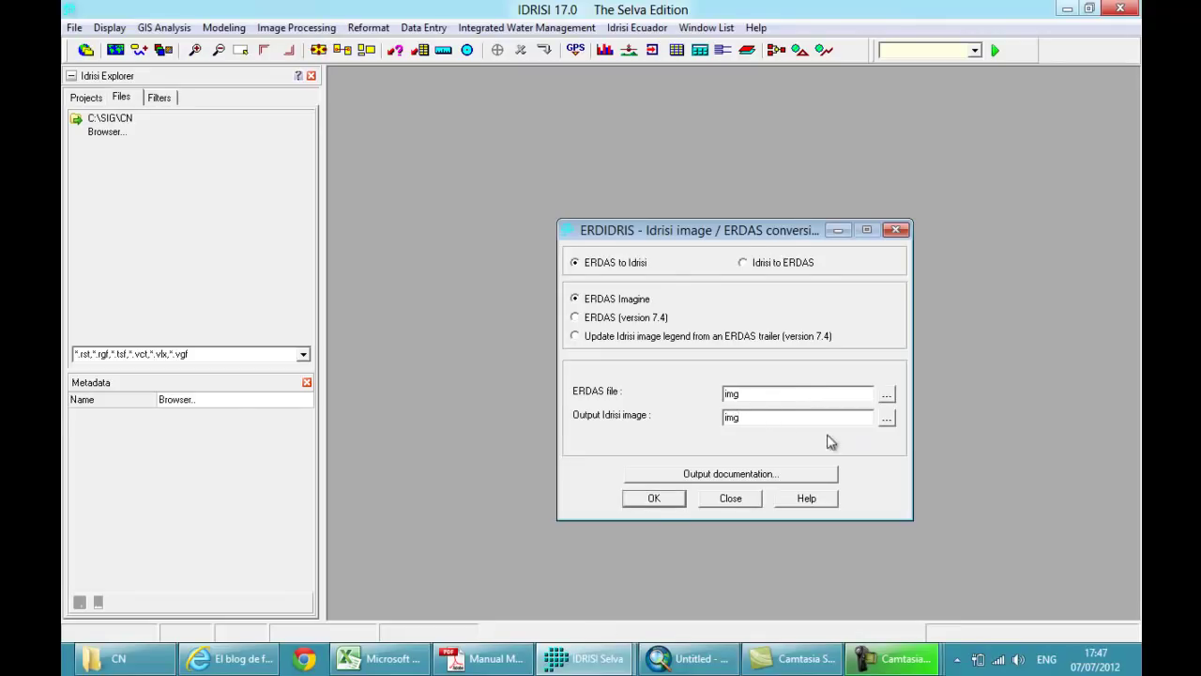
{"action": "left_click", "coordinate": [677, 498]}
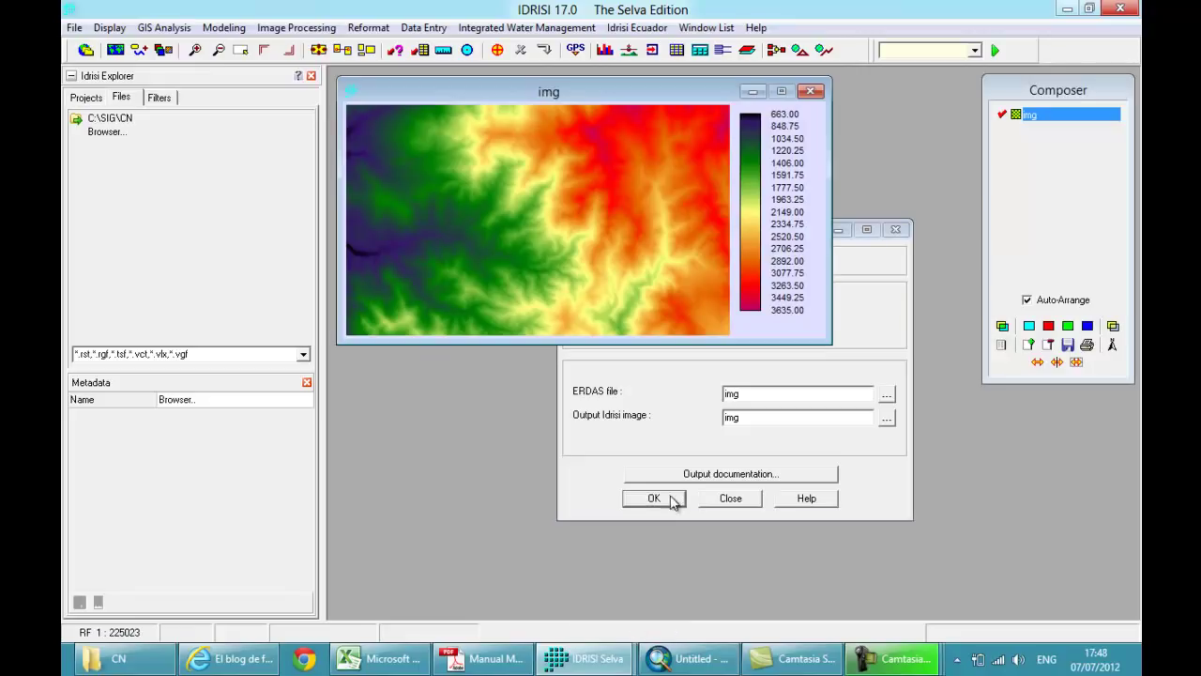
{"action": "left_click_drag", "start_coordinate": [503, 92], "coordinate": [568, 212]}
{"action": "left_click", "coordinate": [895, 495]}
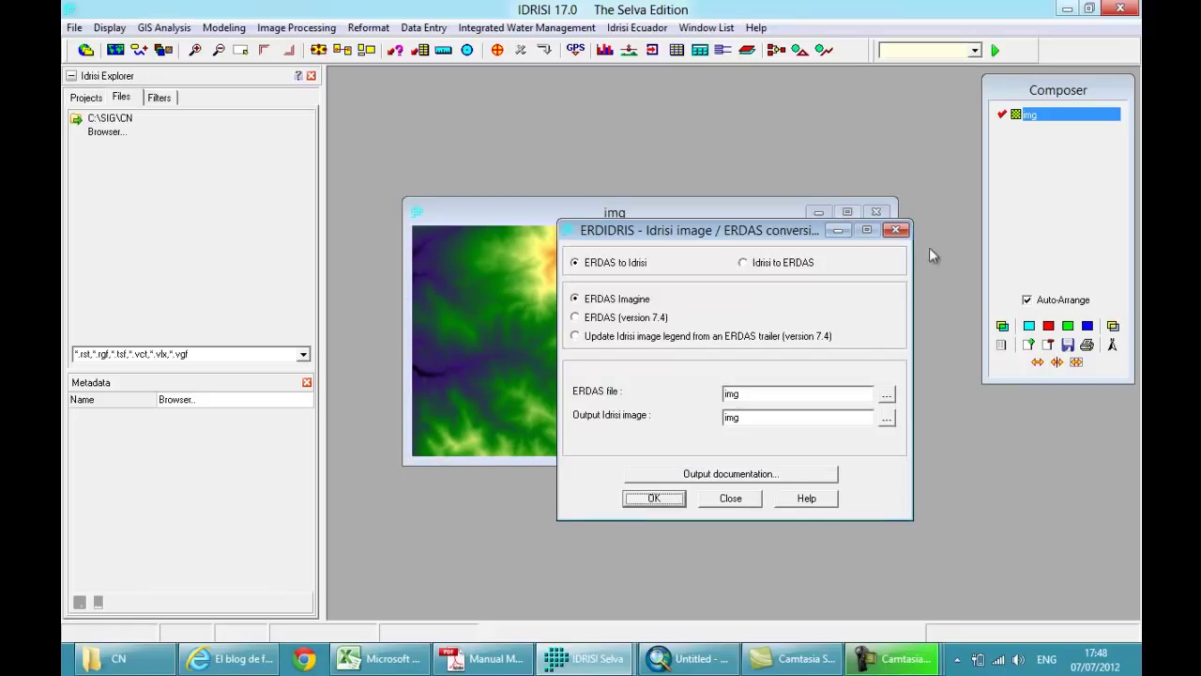
{"action": "left_click", "coordinate": [896, 230]}
Step: Refresh the C:\SIG\CN file list, select img.rst, and review its file type, reference units, extents and resolution in the metadata
{"action": "left_click", "coordinate": [109, 119]}
{"action": "right_click", "coordinate": [110, 119]}
{"action": "left_click", "coordinate": [166, 150]}
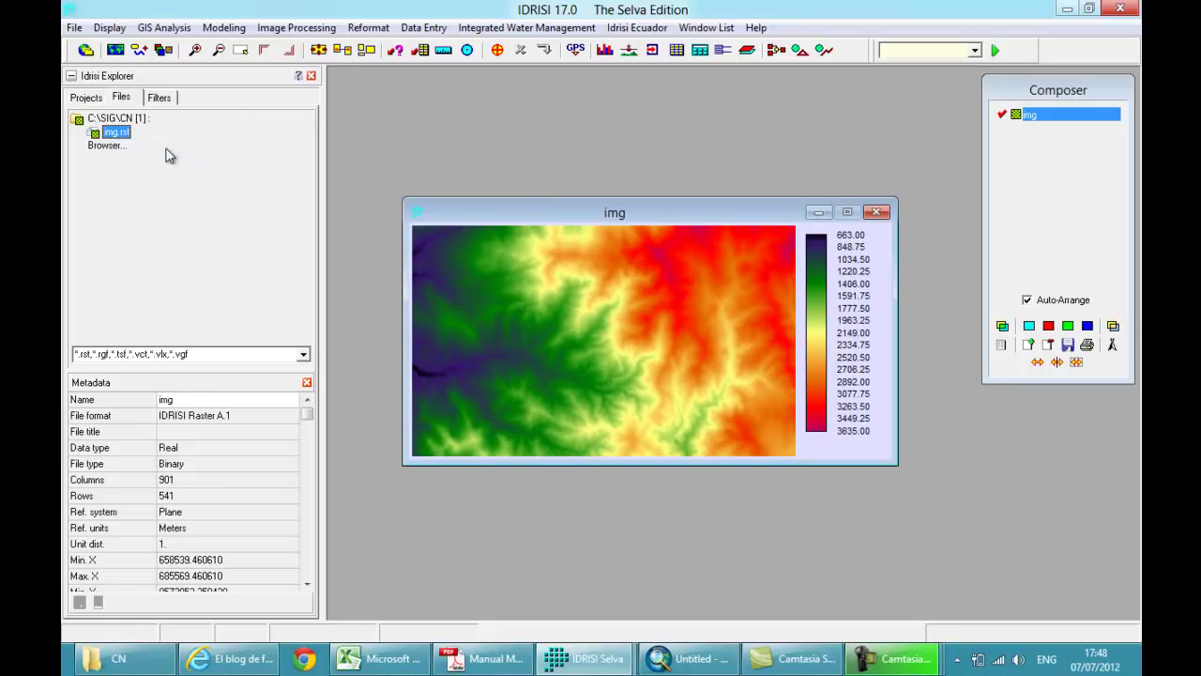
{"action": "left_click", "coordinate": [205, 465]}
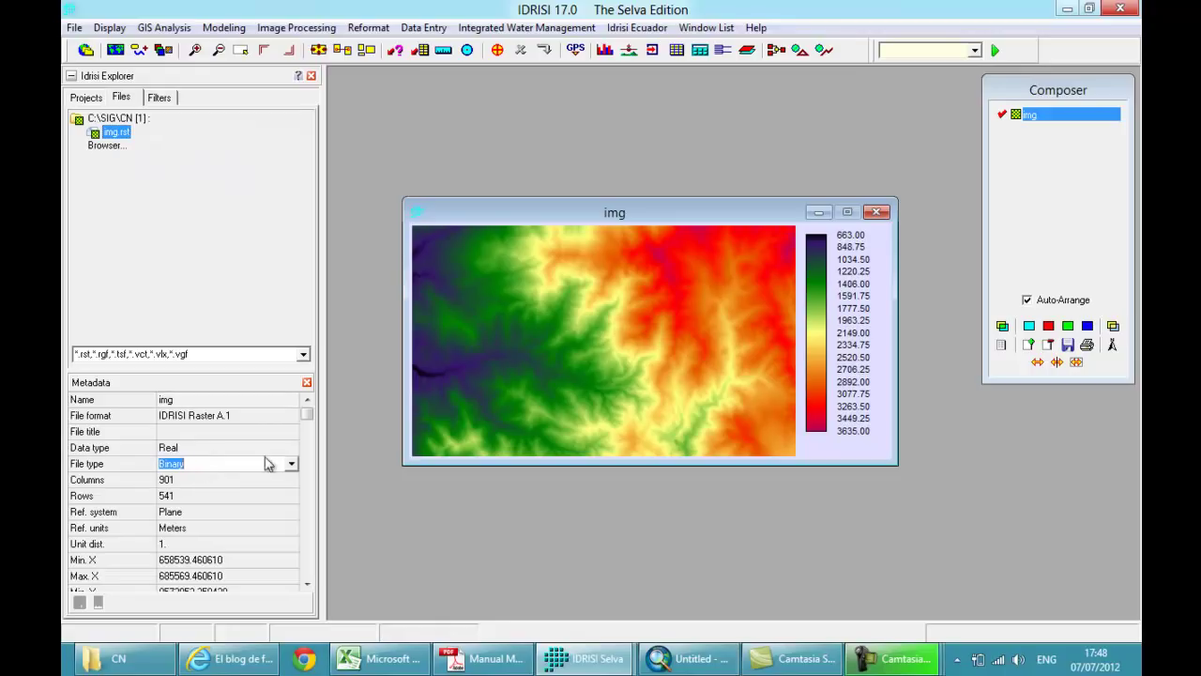
{"action": "left_click", "coordinate": [175, 528]}
{"action": "left_click", "coordinate": [308, 429]}
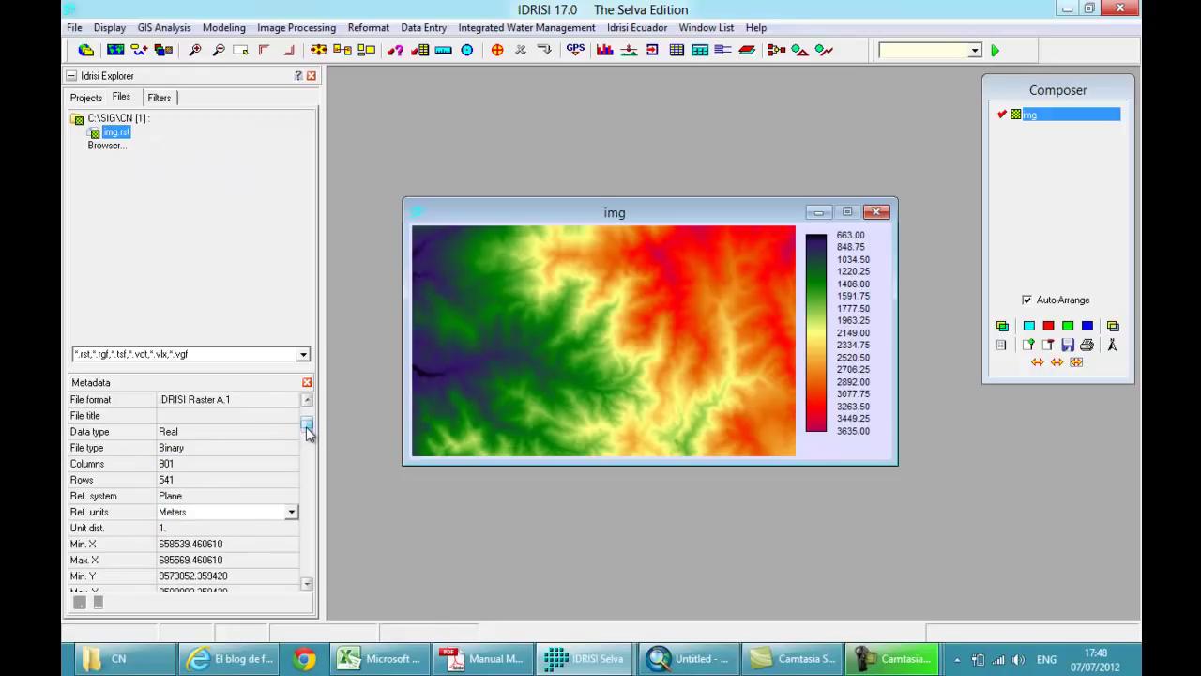
{"action": "left_click_drag", "start_coordinate": [308, 429], "coordinate": [306, 459]}
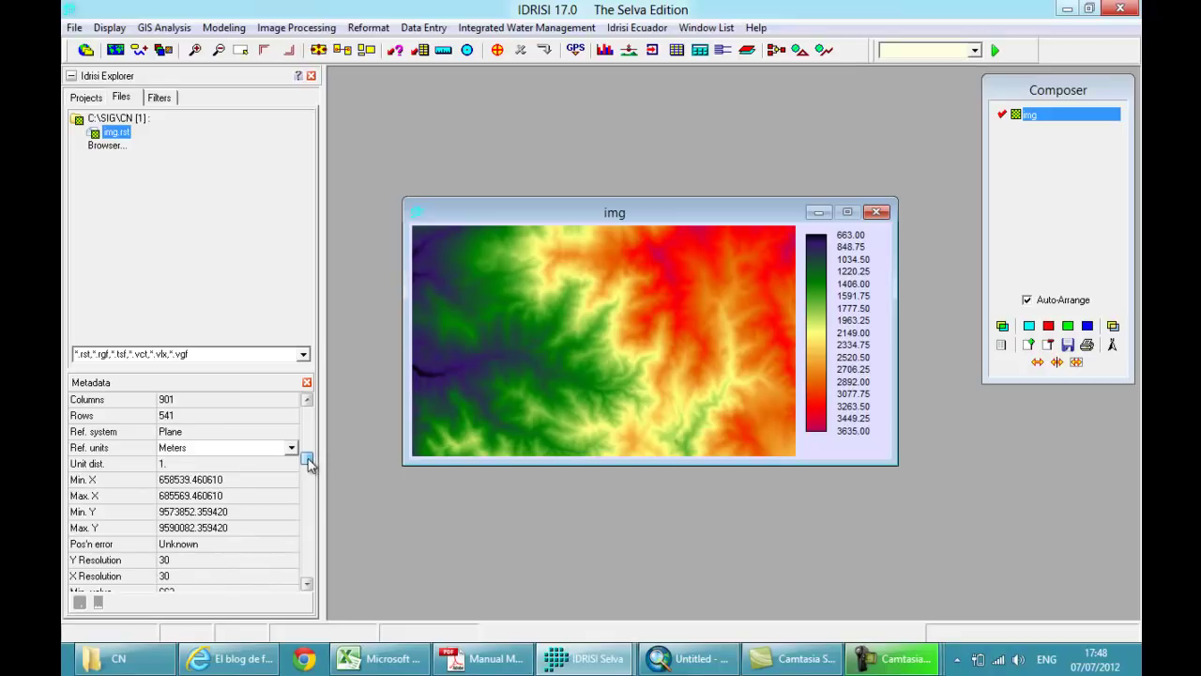
{"action": "left_click", "coordinate": [174, 561]}
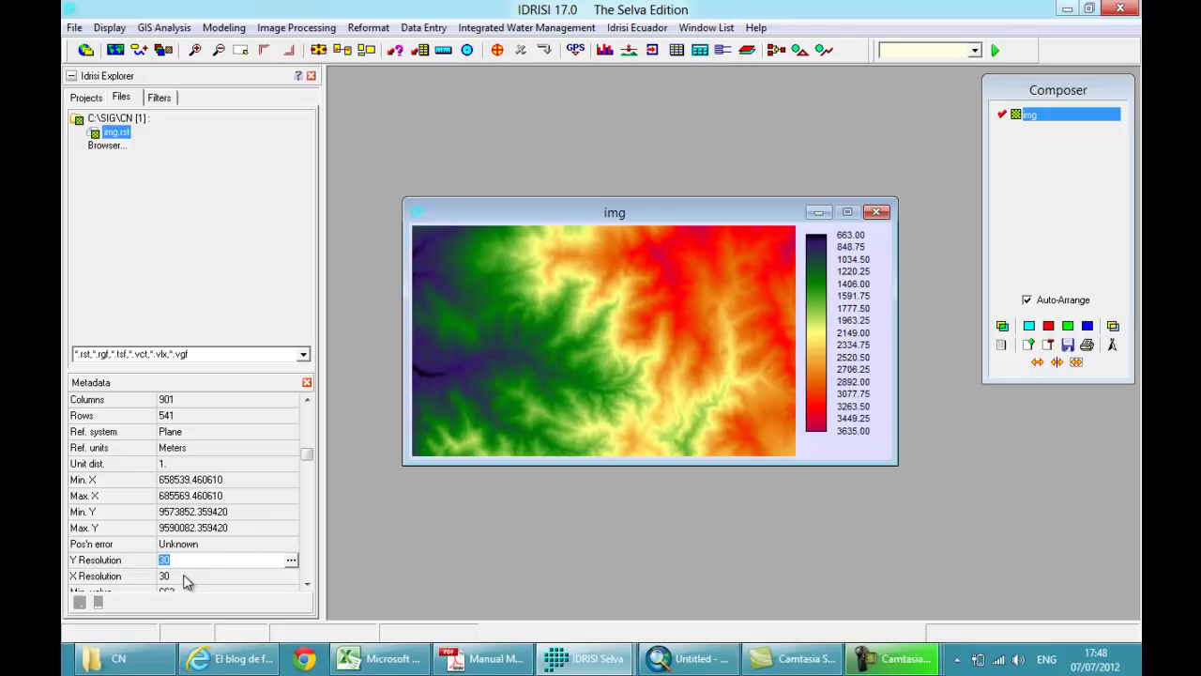
Step: Switch to ArcMap and check the img.img layer's source properties for rows, columns, cell size and extent
{"action": "left_click", "coordinate": [685, 658]}
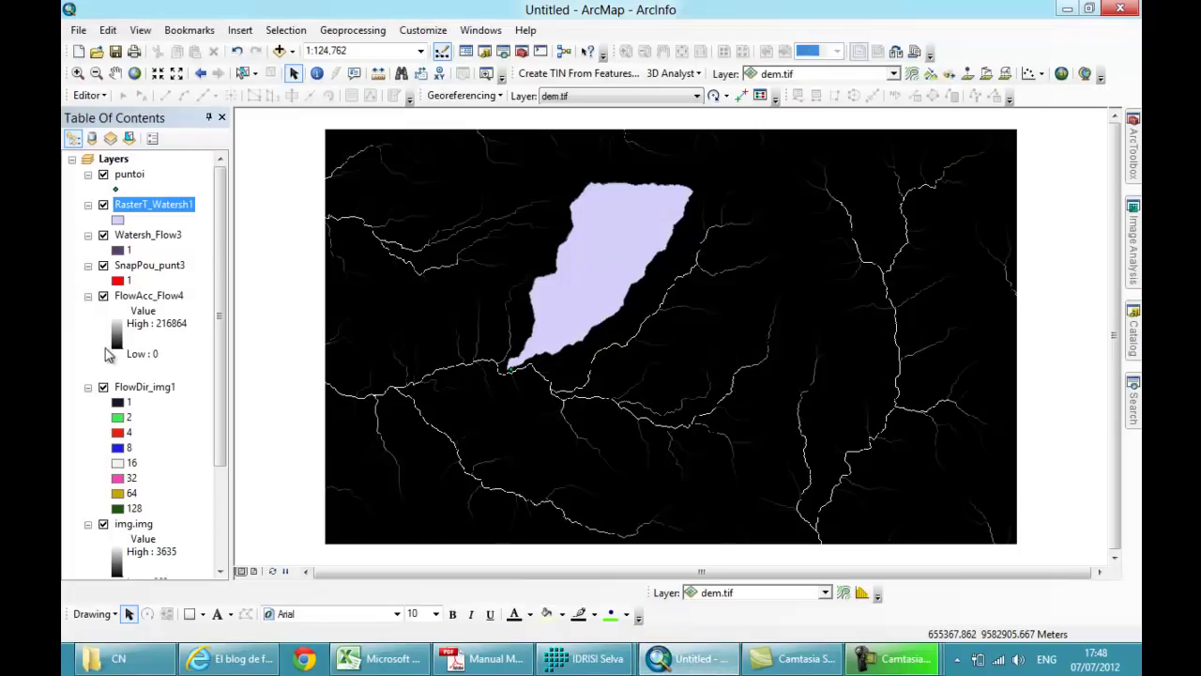
{"action": "right_click", "coordinate": [133, 524]}
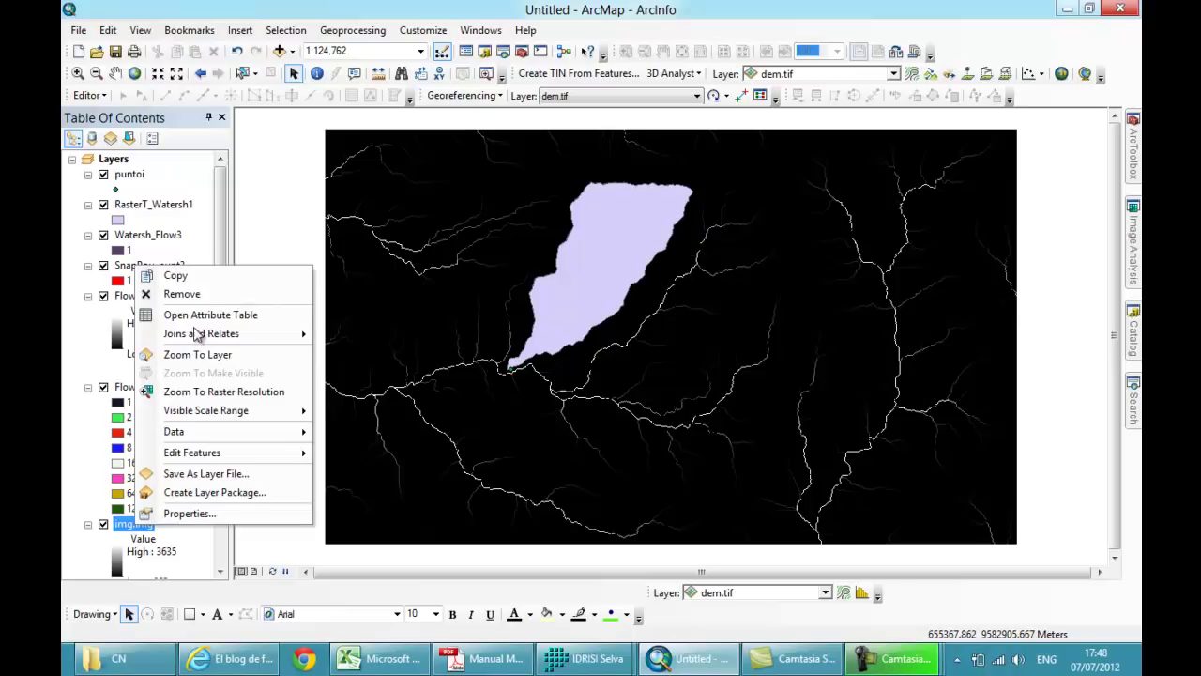
{"action": "left_click", "coordinate": [192, 513]}
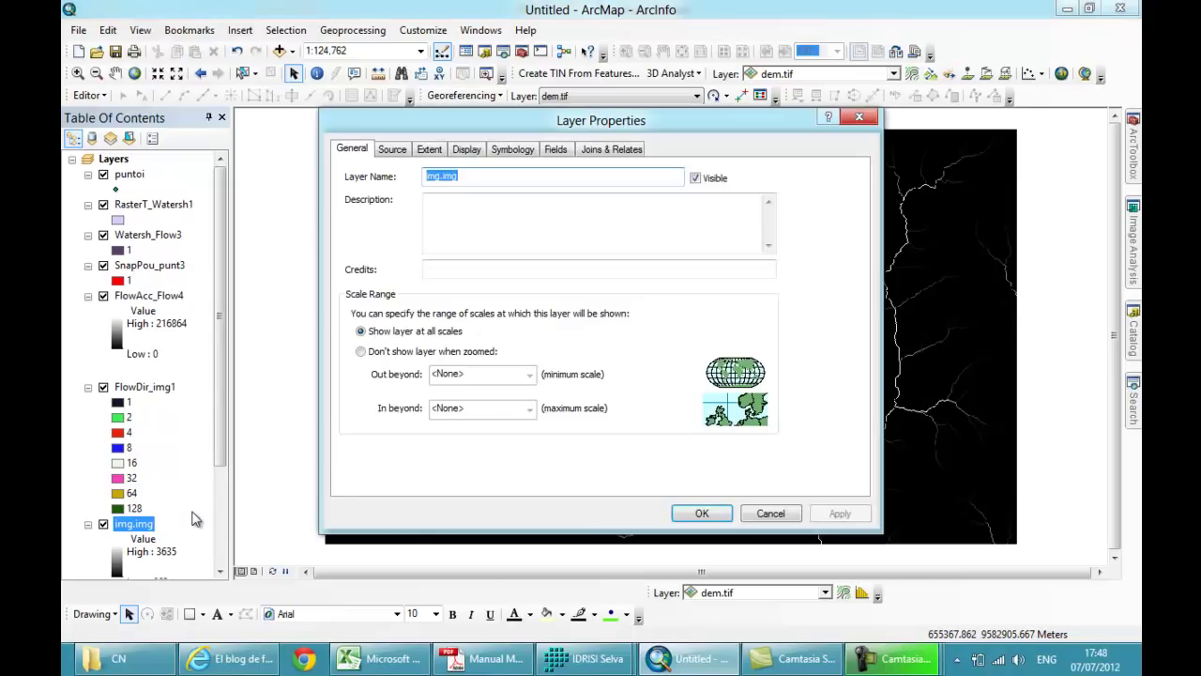
{"action": "left_click", "coordinate": [392, 152]}
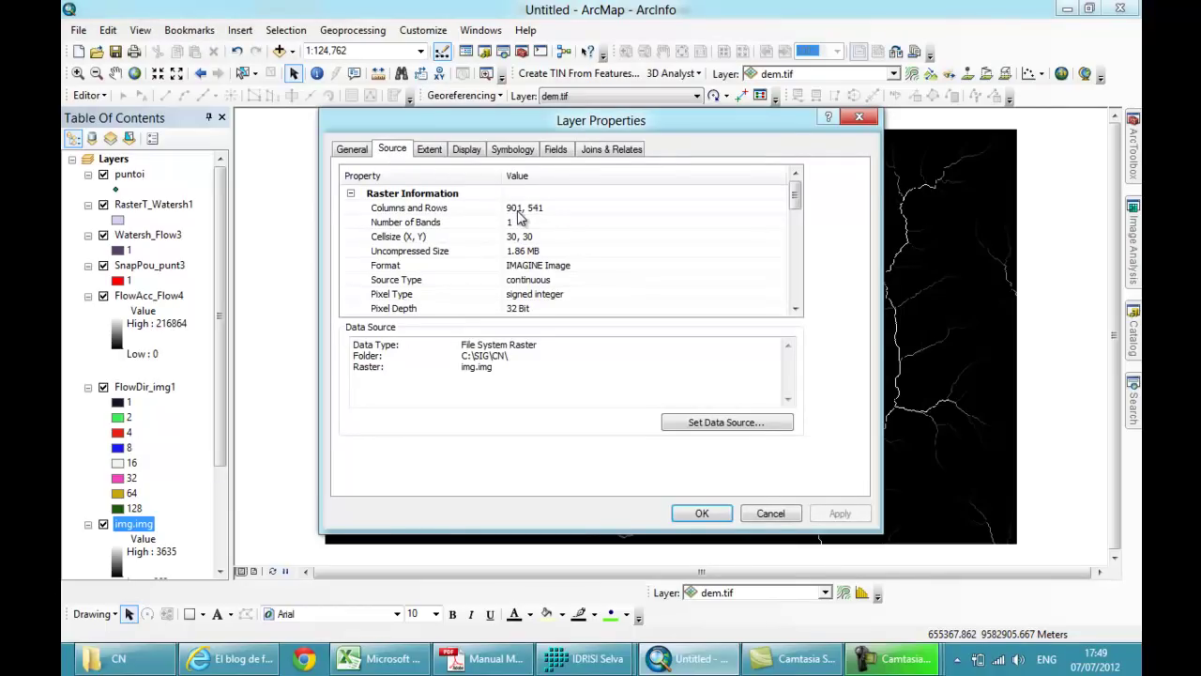
{"action": "left_click_drag", "start_coordinate": [793, 198], "coordinate": [797, 246]}
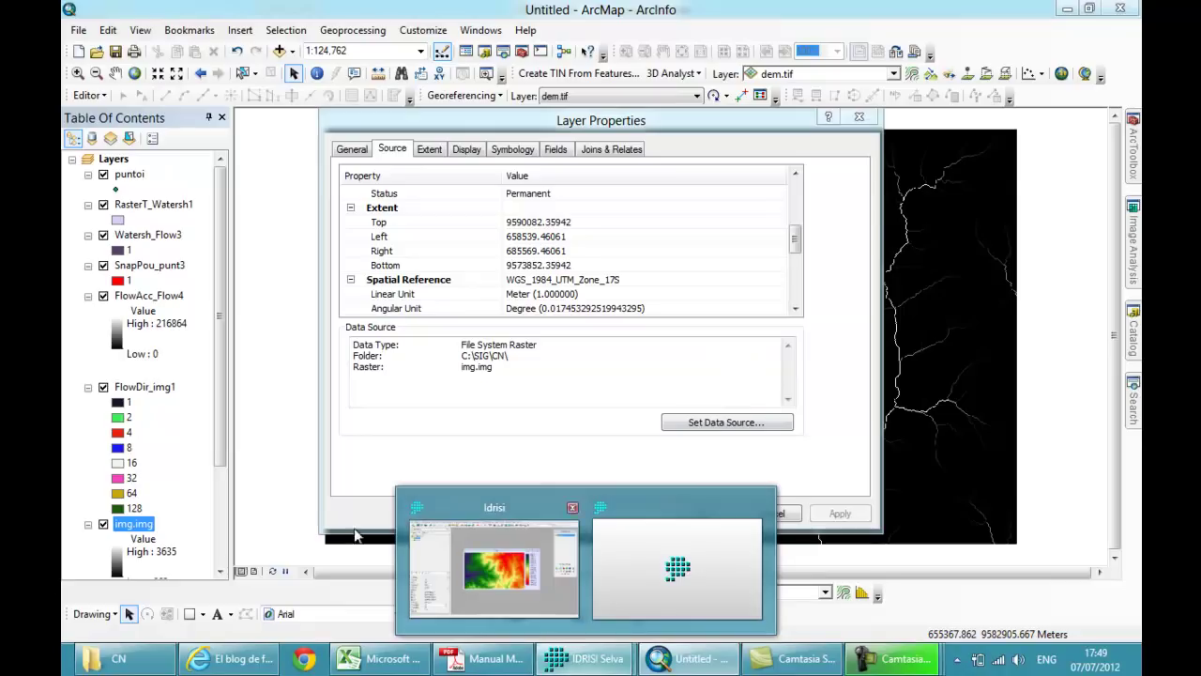
Step: Return to IDRISI and compare the X and Y extents and the resolution in the img.rst metadata with the ArcMap values
{"action": "left_click", "coordinate": [488, 583]}
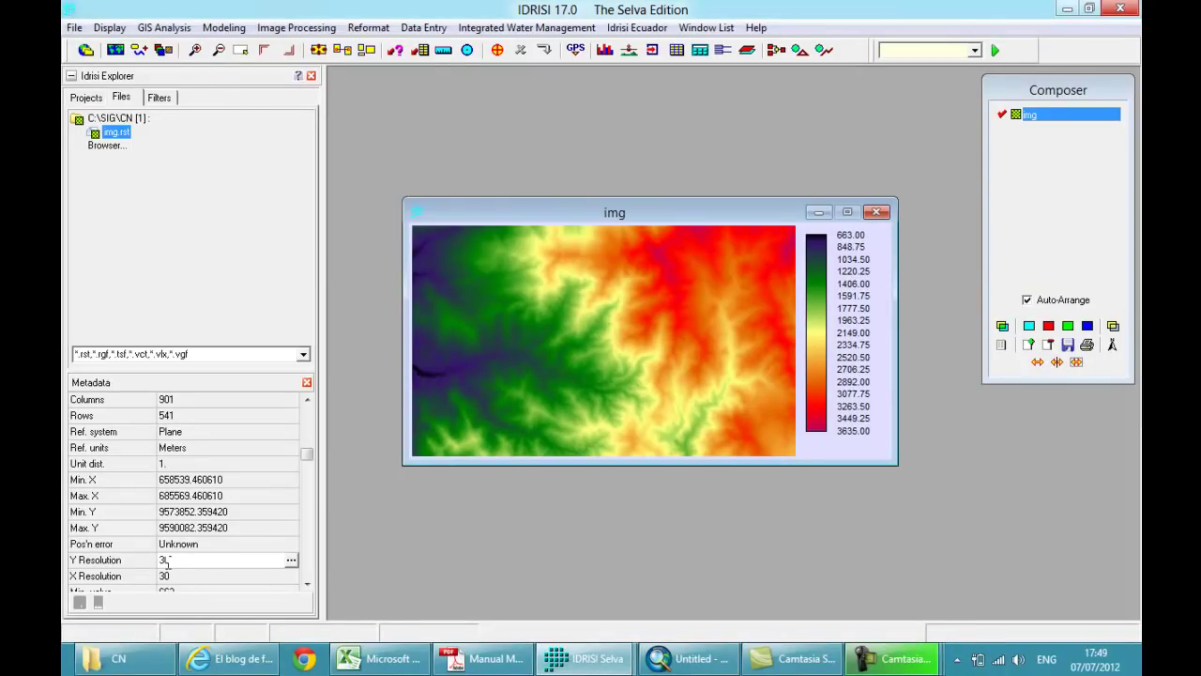
{"action": "left_click", "coordinate": [306, 583]}
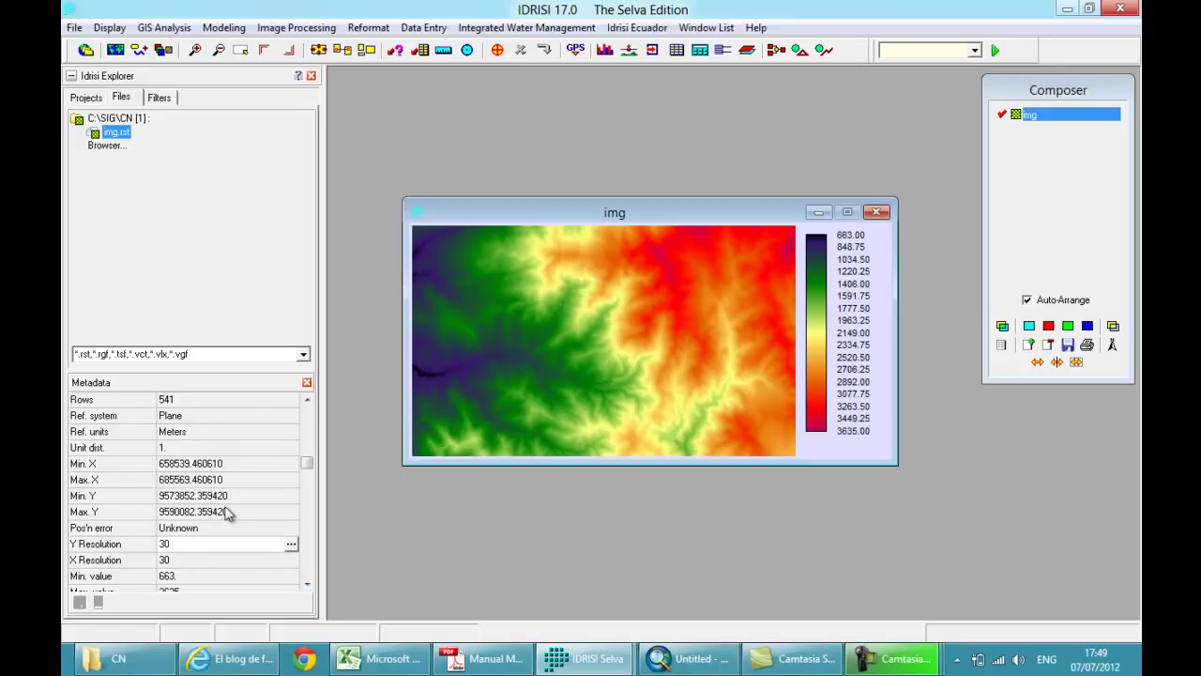
{"action": "left_click", "coordinate": [217, 463]}
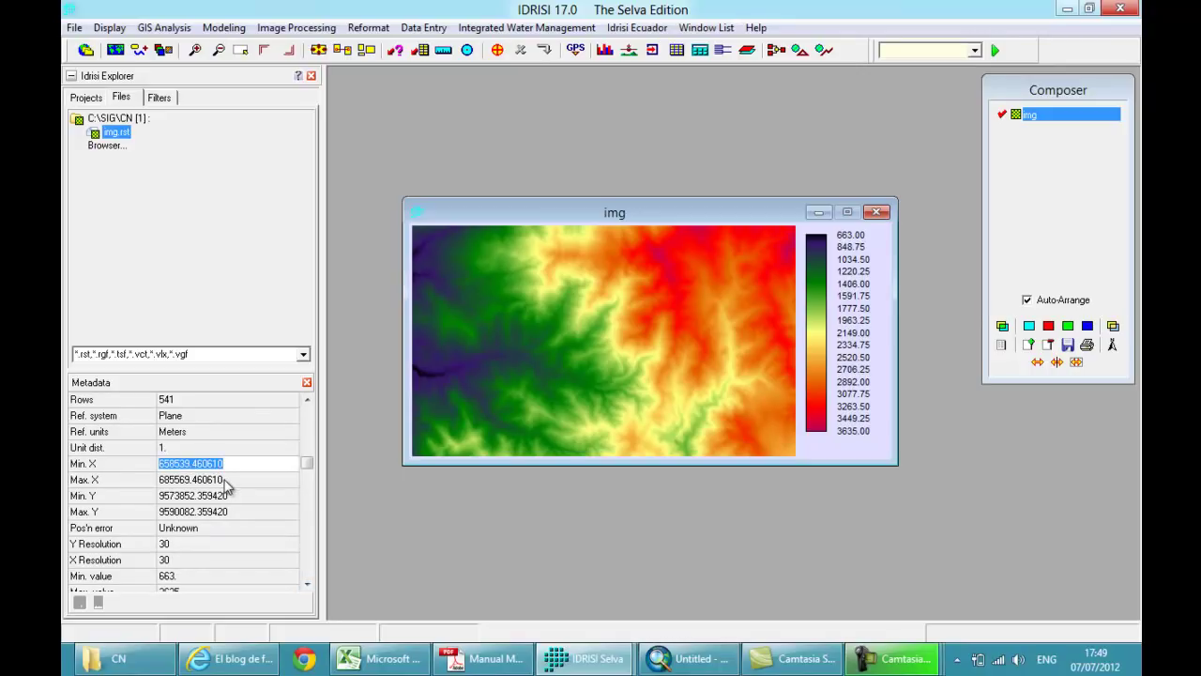
{"action": "left_click", "coordinate": [225, 479]}
{"action": "left_click", "coordinate": [225, 494]}
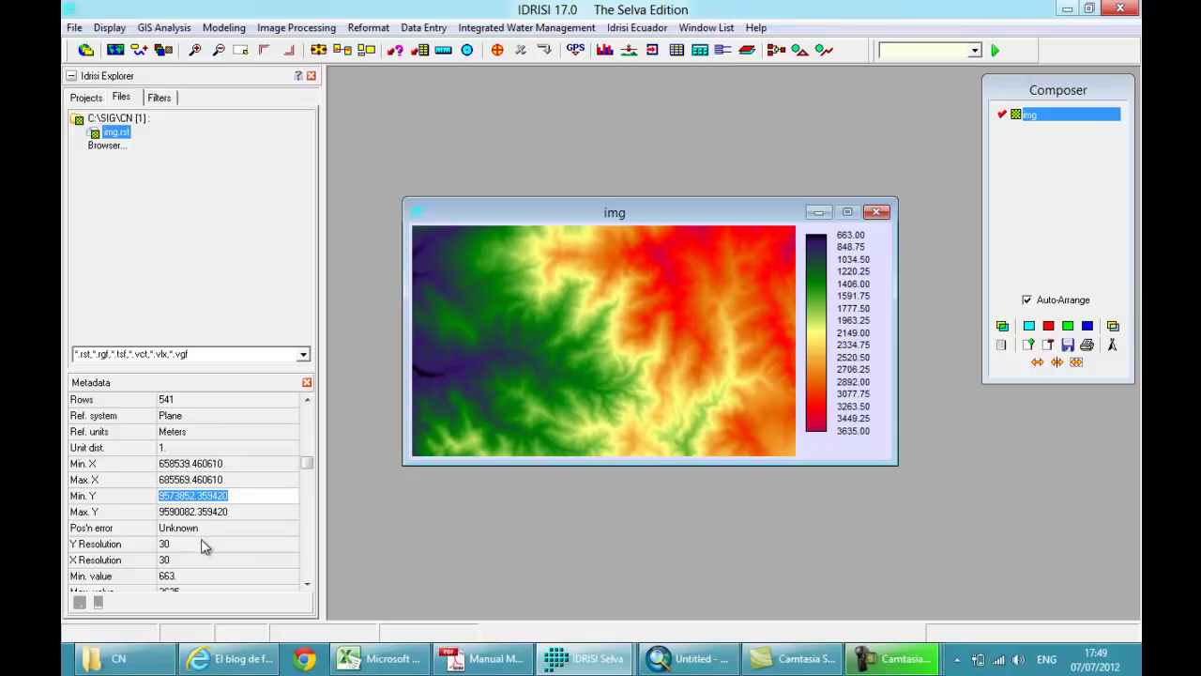
{"action": "left_click", "coordinate": [240, 544]}
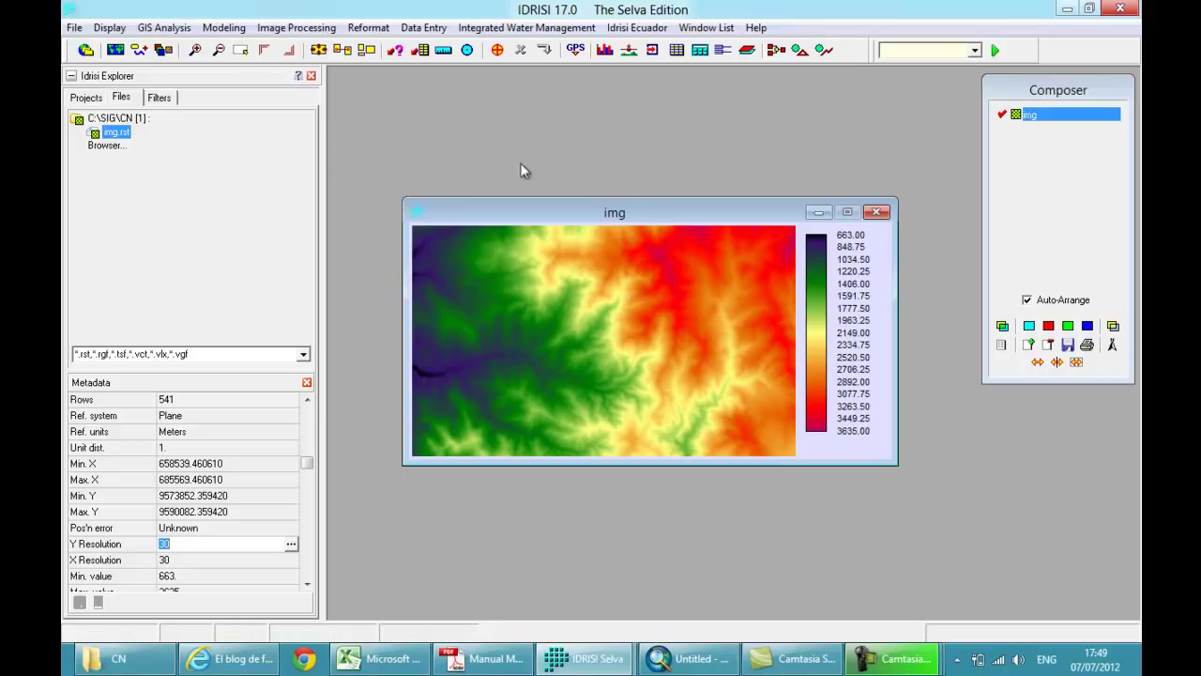
Step: Set up a SHAPEIDR shapefile-to-IDRISI conversion with cn.shp as input and cn as the output vector file
{"action": "left_click", "coordinate": [73, 27]}
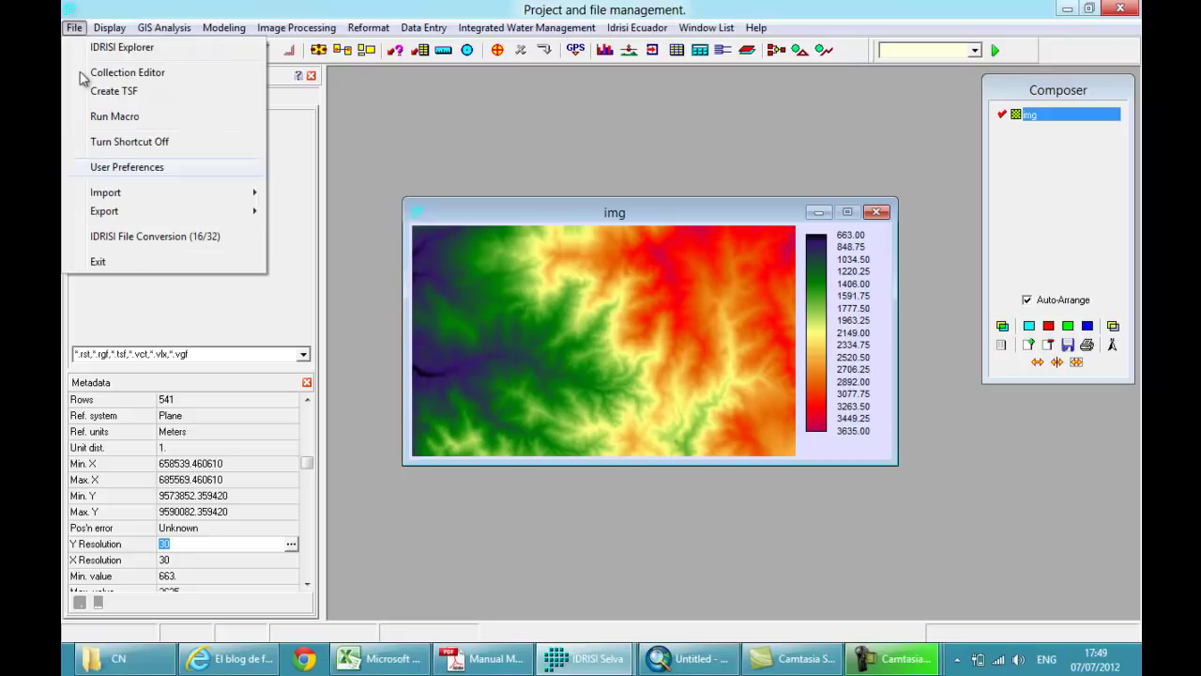
{"action": "mouse_move", "coordinate": [188, 199]}
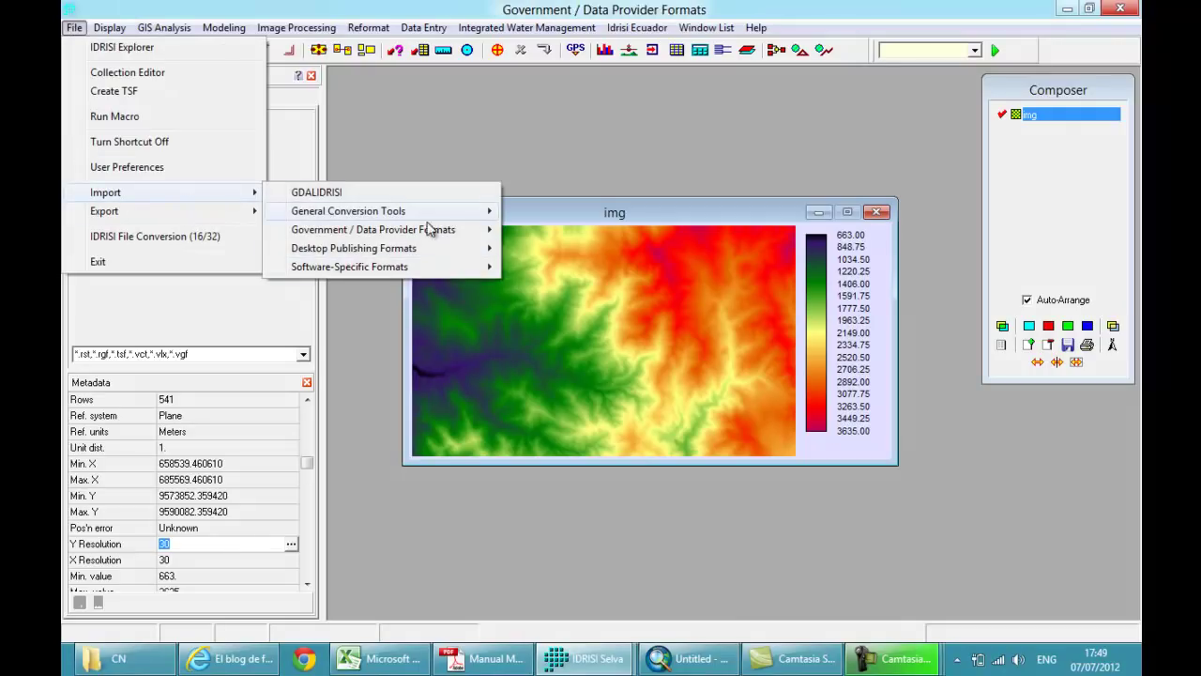
{"action": "mouse_move", "coordinate": [430, 270]}
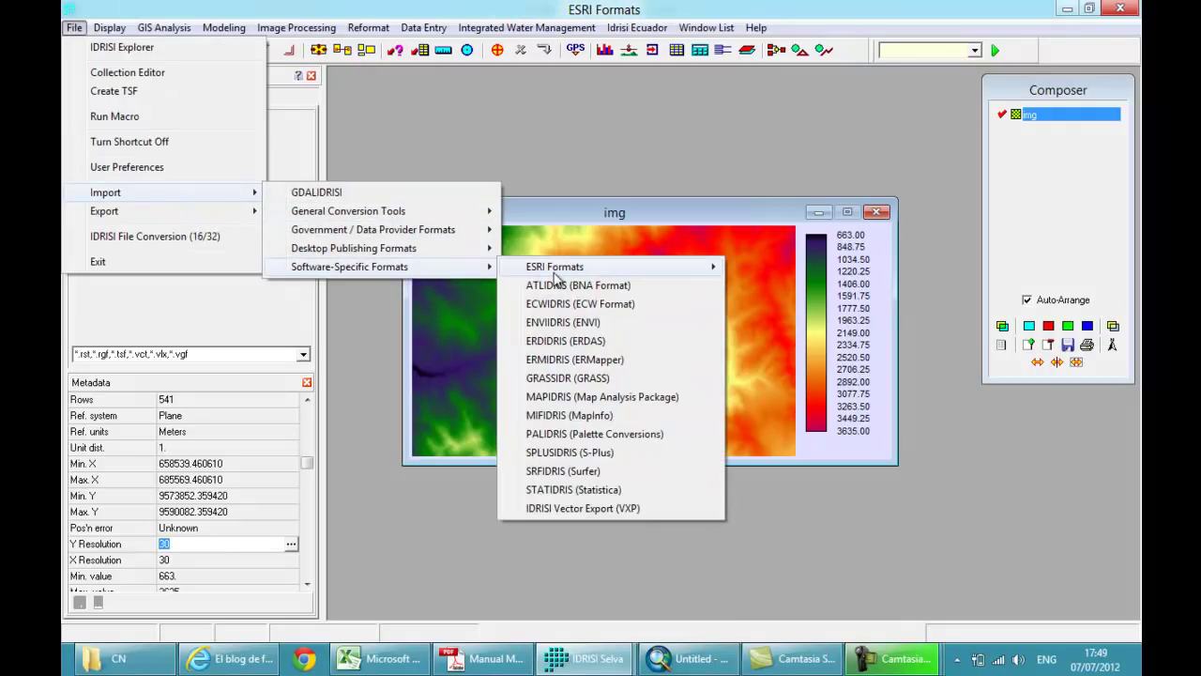
{"action": "mouse_move", "coordinate": [555, 277]}
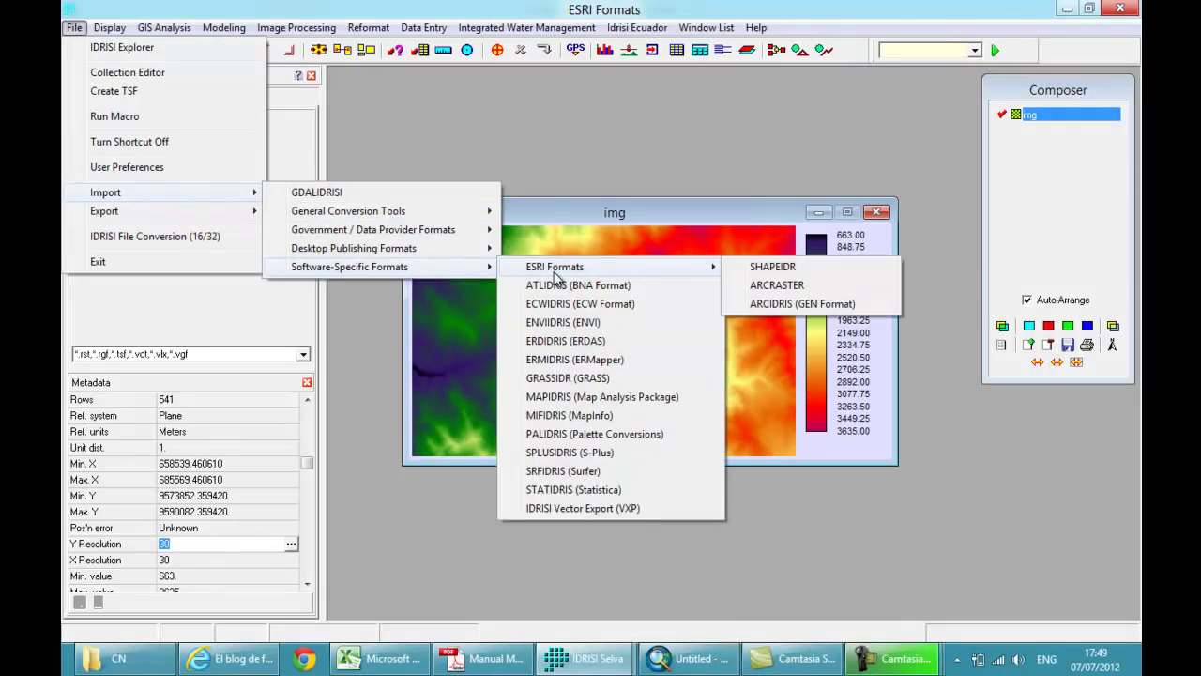
{"action": "left_click", "coordinate": [768, 270]}
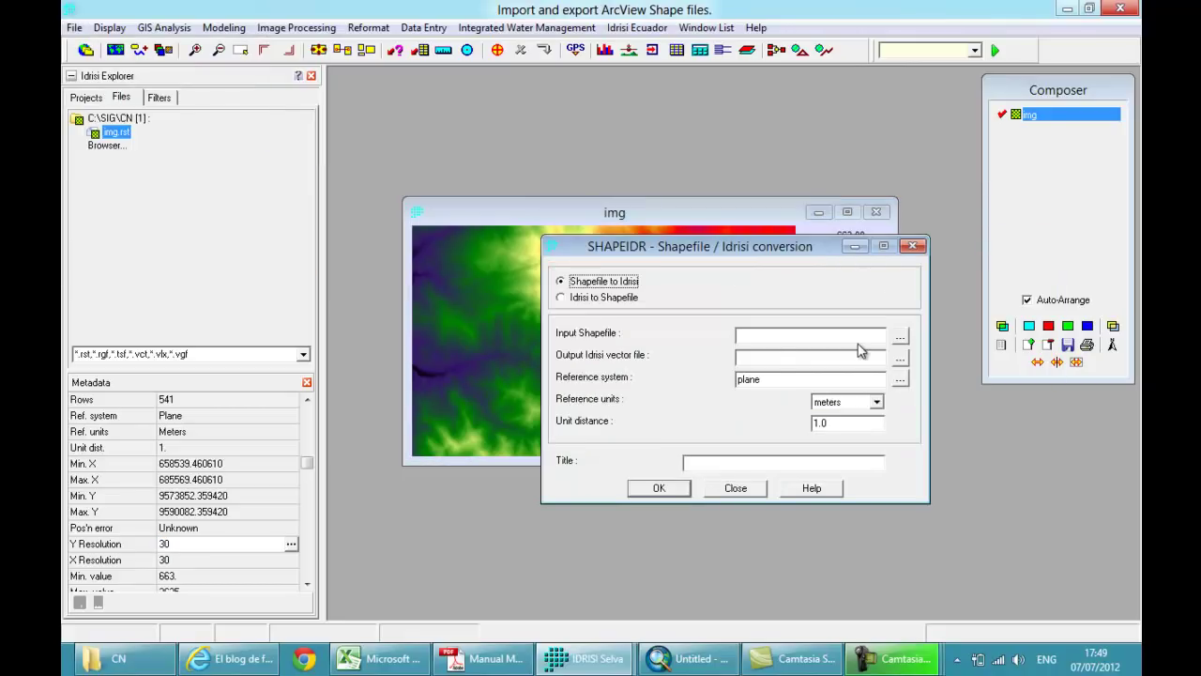
{"action": "left_click", "coordinate": [894, 336]}
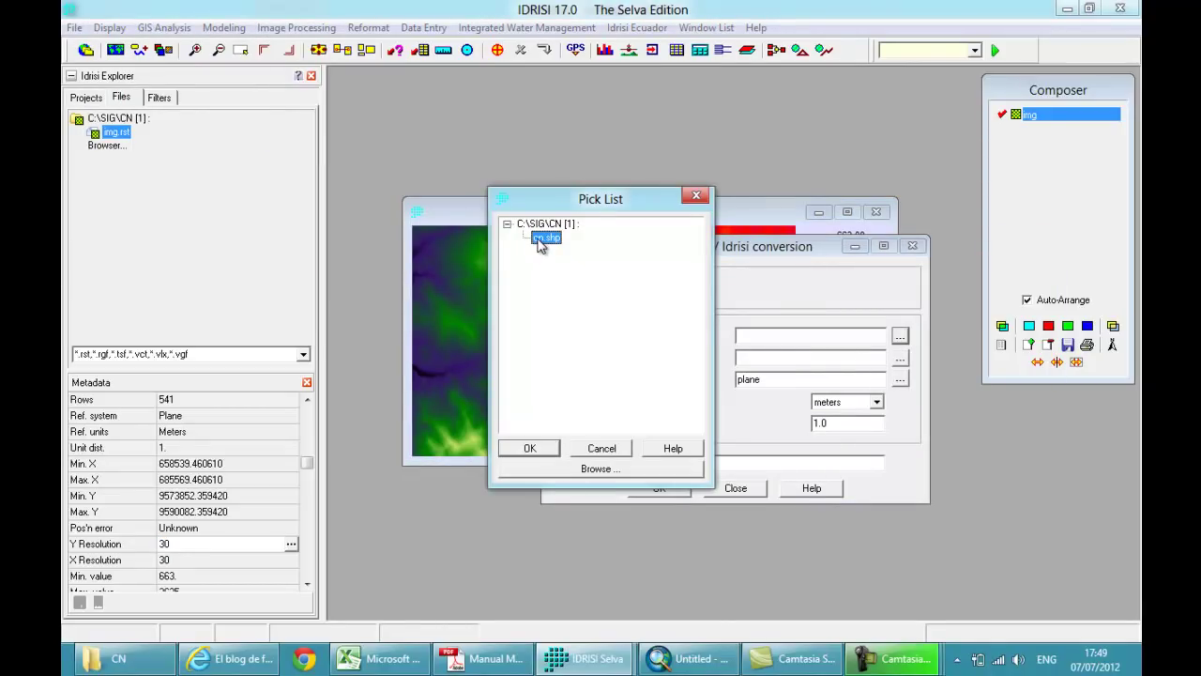
{"action": "left_click", "coordinate": [529, 448]}
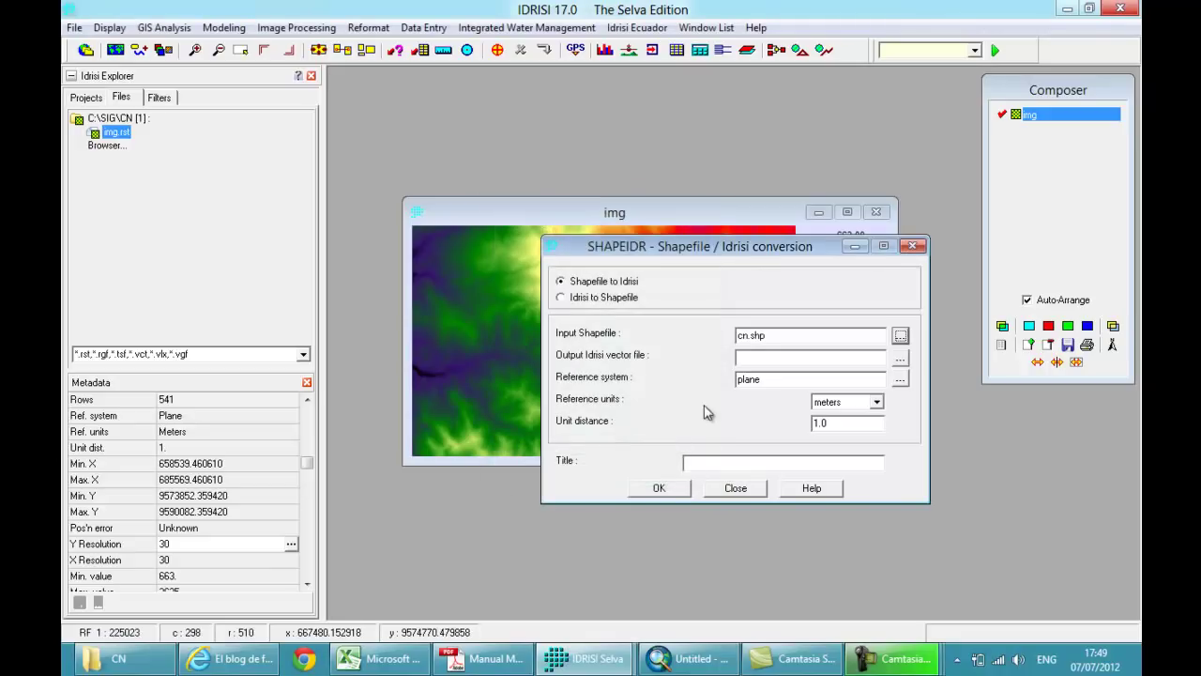
{"action": "left_click", "coordinate": [750, 360]}
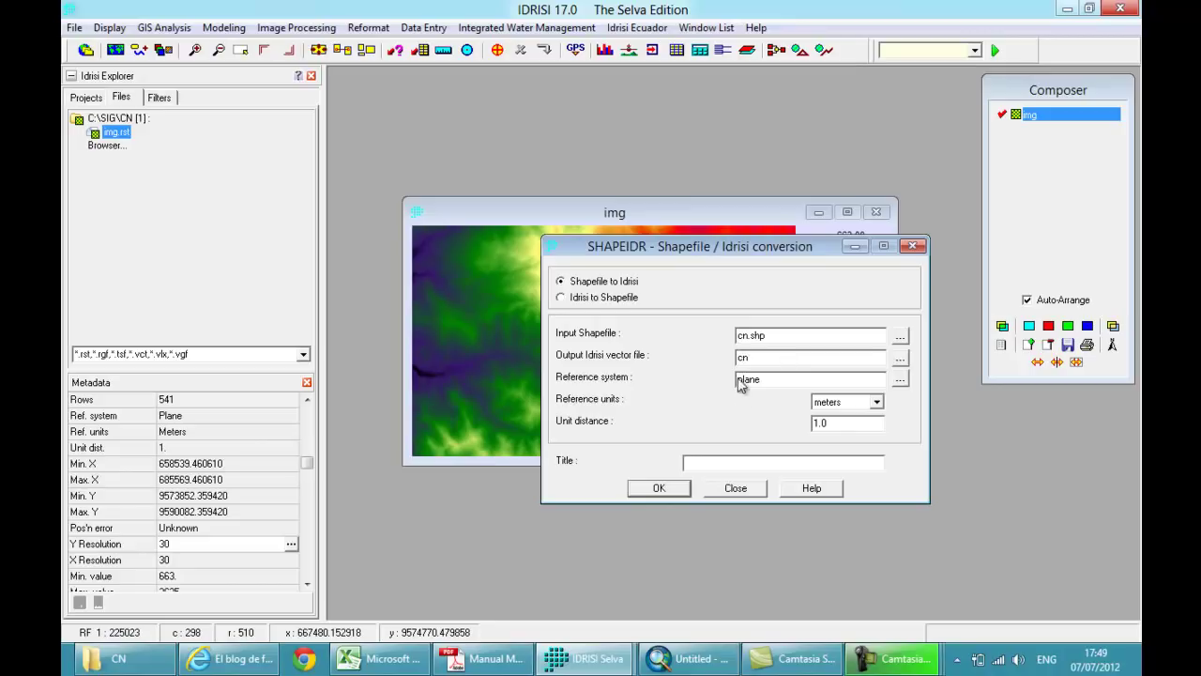
Step: Set the shapefile conversion's reference system to UTM-17S.REF from the IDRISI Selva Georef folder
{"action": "left_click", "coordinate": [899, 379]}
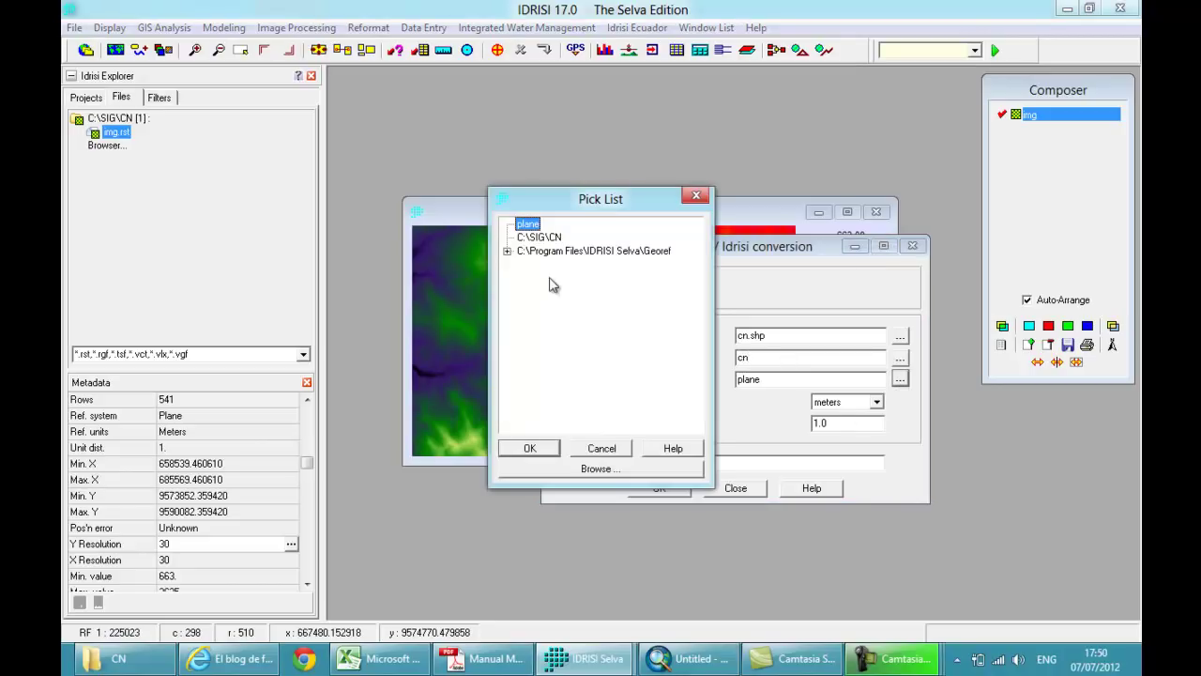
{"action": "left_click", "coordinate": [507, 251]}
{"action": "left_click", "coordinate": [574, 306]}
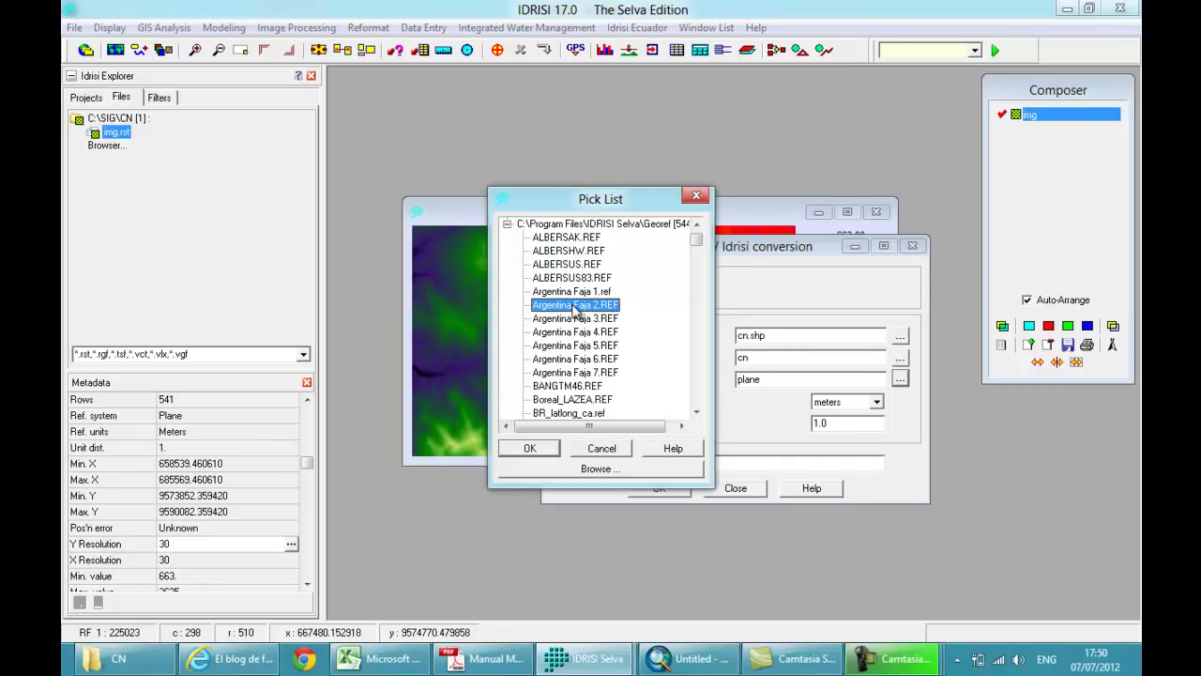
{"action": "type", "text": "utm"}
{"action": "left_click", "coordinate": [696, 412]}
{"action": "left_click", "coordinate": [696, 413]}
{"action": "left_click", "coordinate": [696, 413]}
{"action": "left_click", "coordinate": [696, 413]}
{"action": "left_click", "coordinate": [696, 413]}
{"action": "left_click", "coordinate": [696, 412]}
{"action": "left_click", "coordinate": [696, 413]}
{"action": "left_click", "coordinate": [696, 413]}
{"action": "left_click", "coordinate": [696, 413]}
{"action": "left_click", "coordinate": [696, 413]}
{"action": "left_click", "coordinate": [696, 413]}
{"action": "left_click", "coordinate": [696, 413]}
{"action": "left_click", "coordinate": [574, 400]}
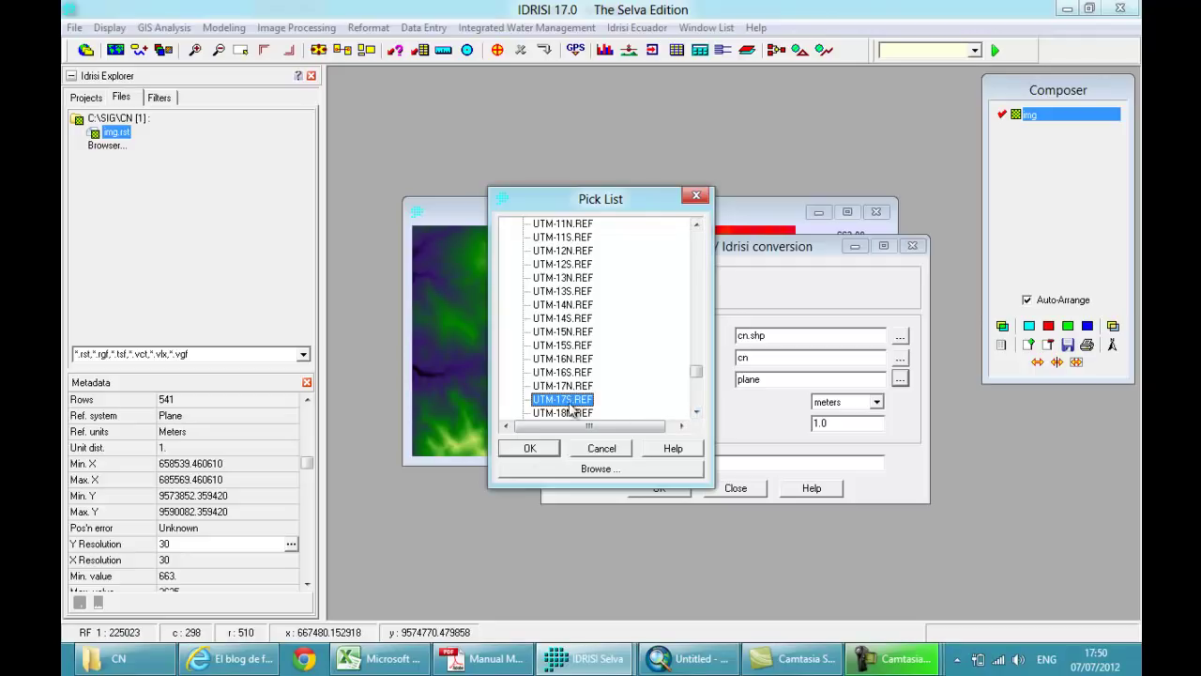
{"action": "left_click", "coordinate": [529, 447]}
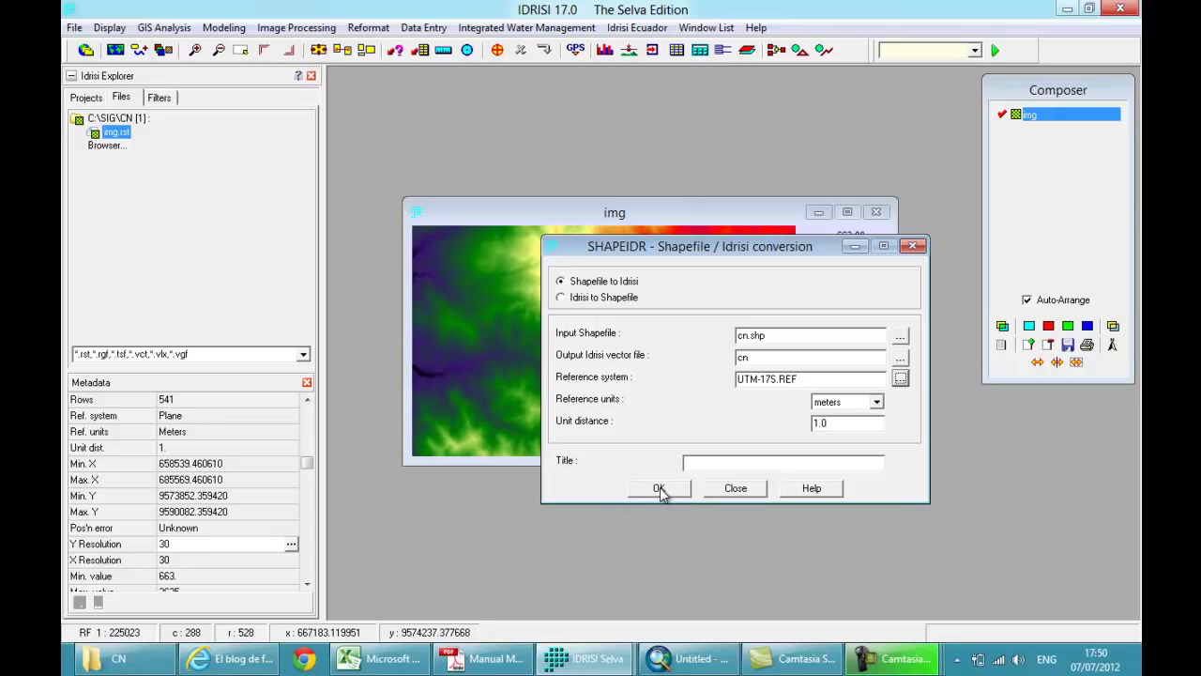
Step: Run the shapefile-to-IDRISI conversion and compare the resulting cn polygon map with the img raster map
{"action": "left_click", "coordinate": [660, 490]}
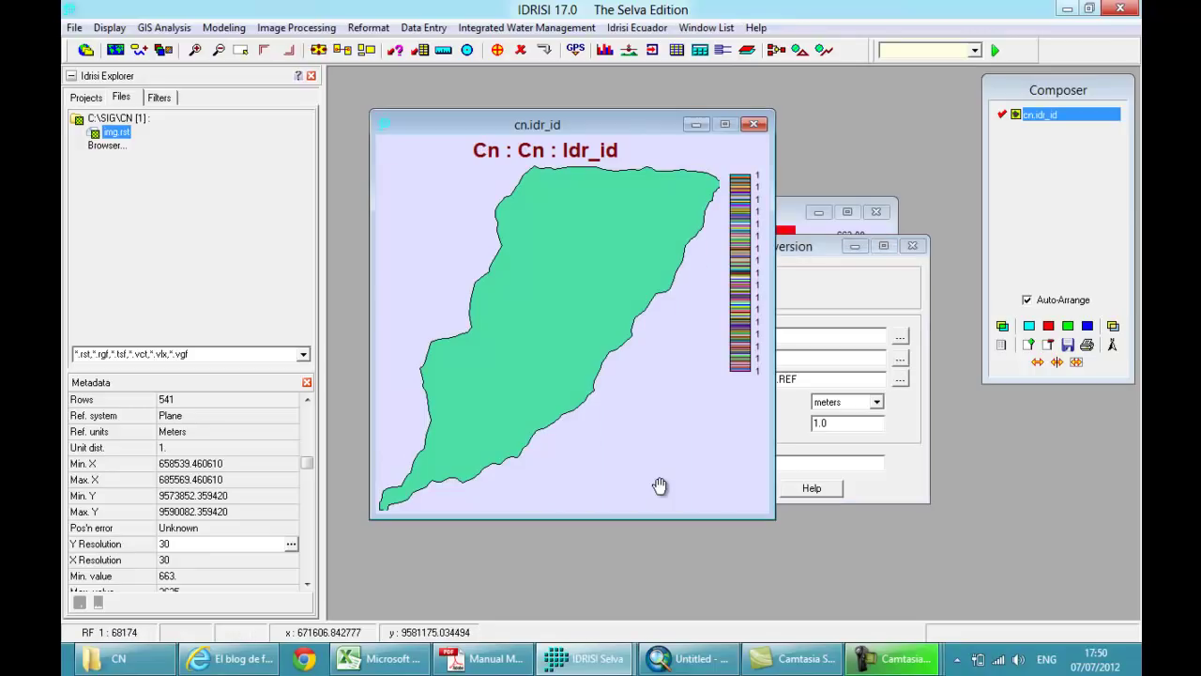
{"action": "left_click", "coordinate": [788, 212]}
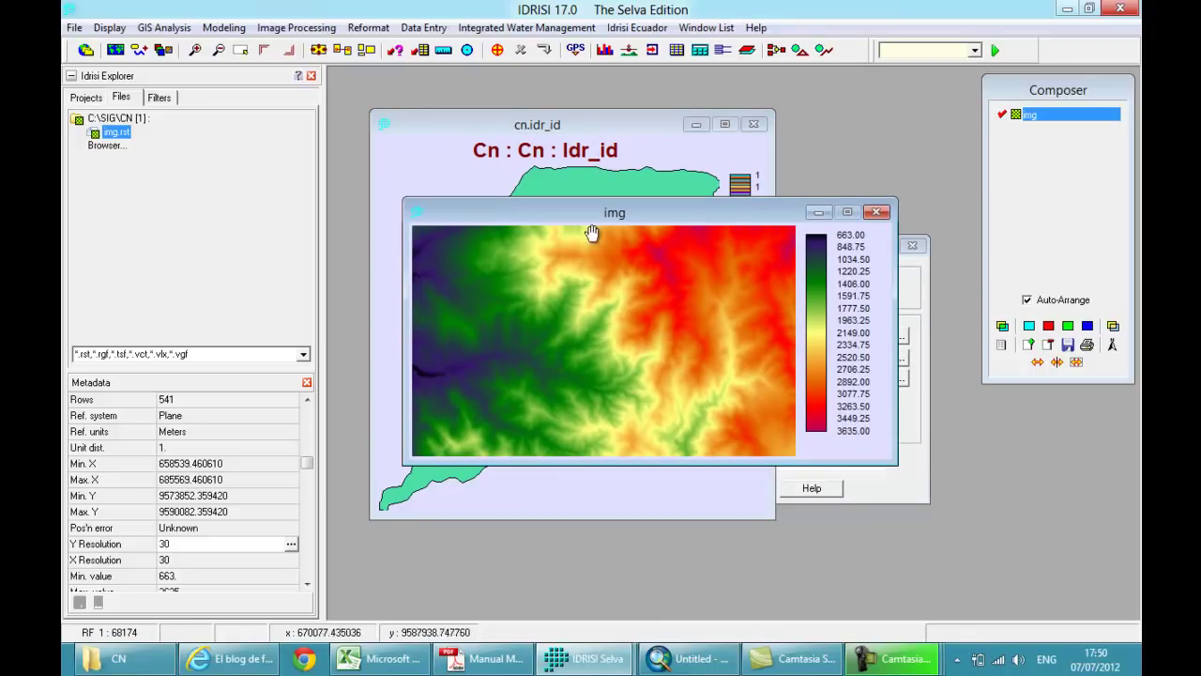
{"action": "left_click", "coordinate": [570, 125]}
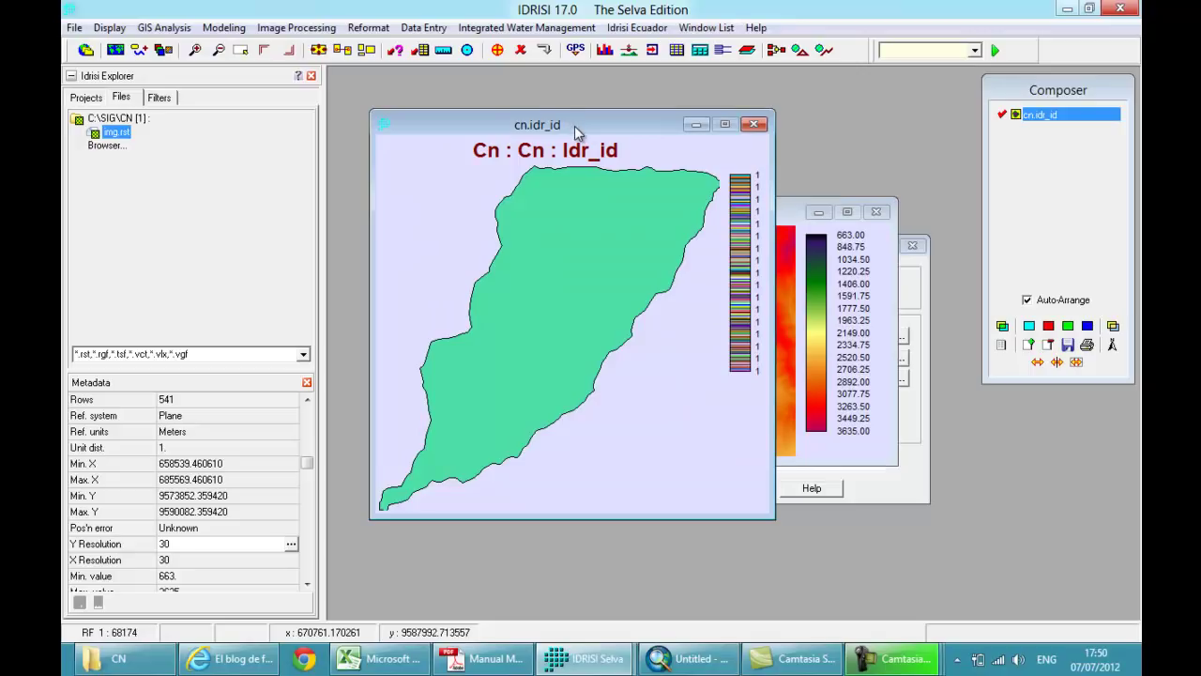
{"action": "left_click", "coordinate": [369, 28]}
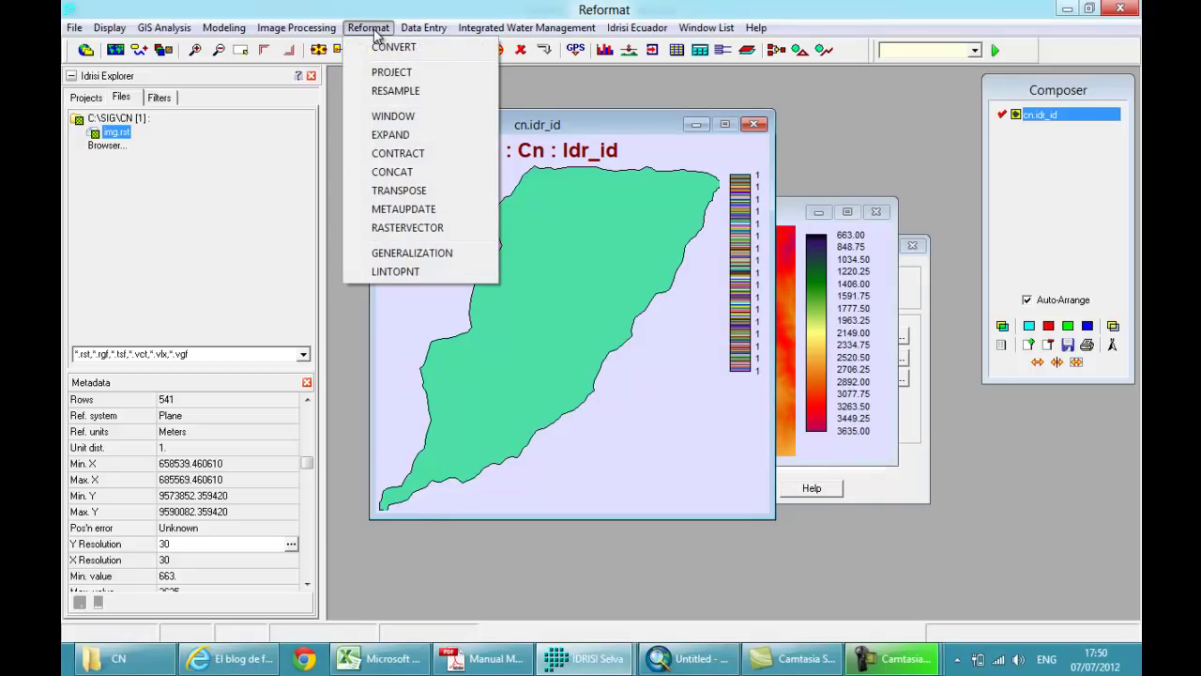
{"action": "left_click", "coordinate": [407, 227]}
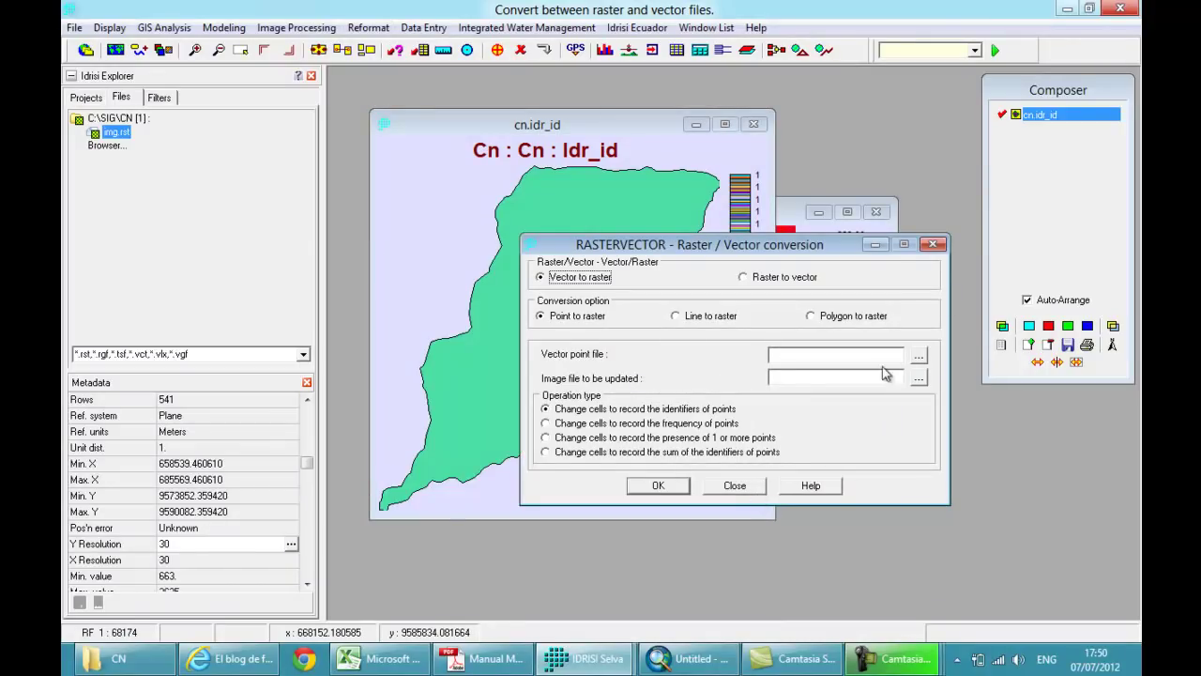
{"action": "left_click", "coordinate": [933, 245]}
{"action": "left_click", "coordinate": [793, 236]}
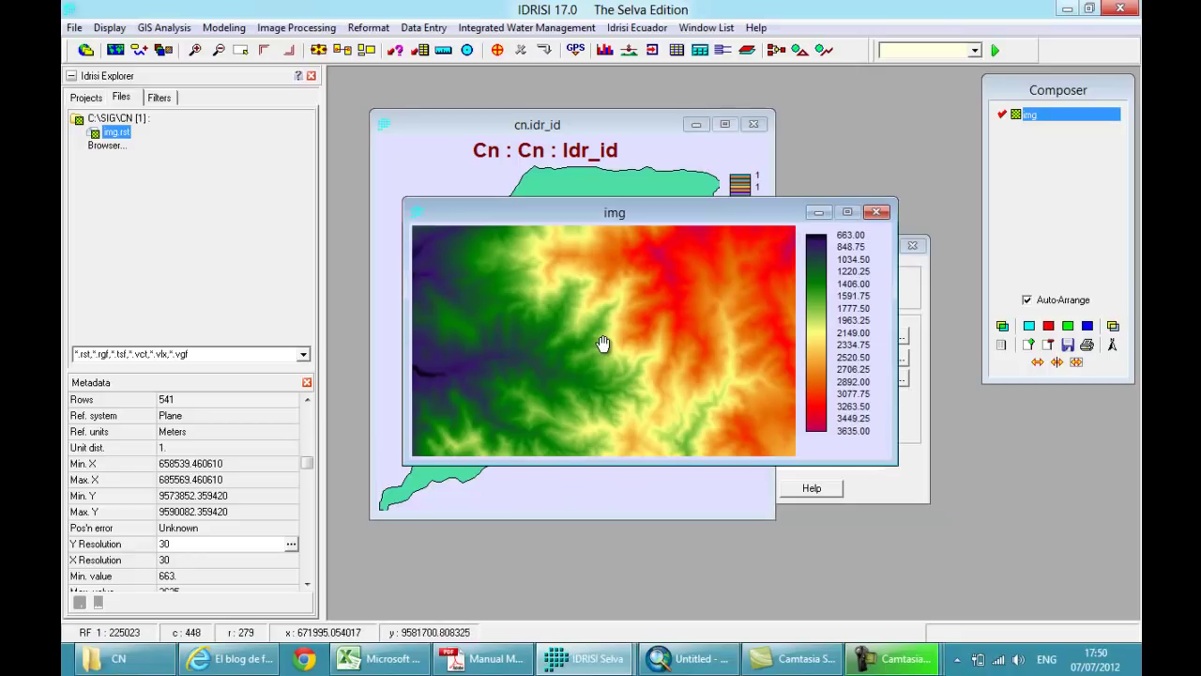
Step: Set up a PROJECT grid transformation for a raster with img as the input file and DEM as the output file
{"action": "left_click", "coordinate": [368, 28]}
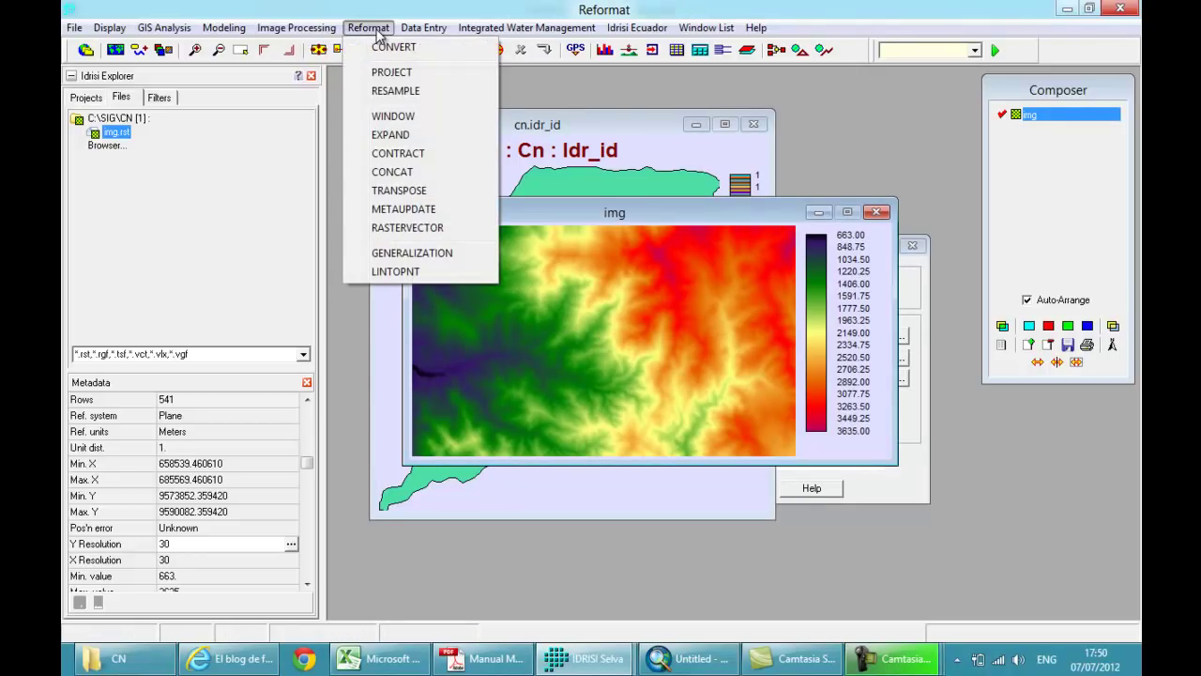
{"action": "left_click", "coordinate": [401, 75]}
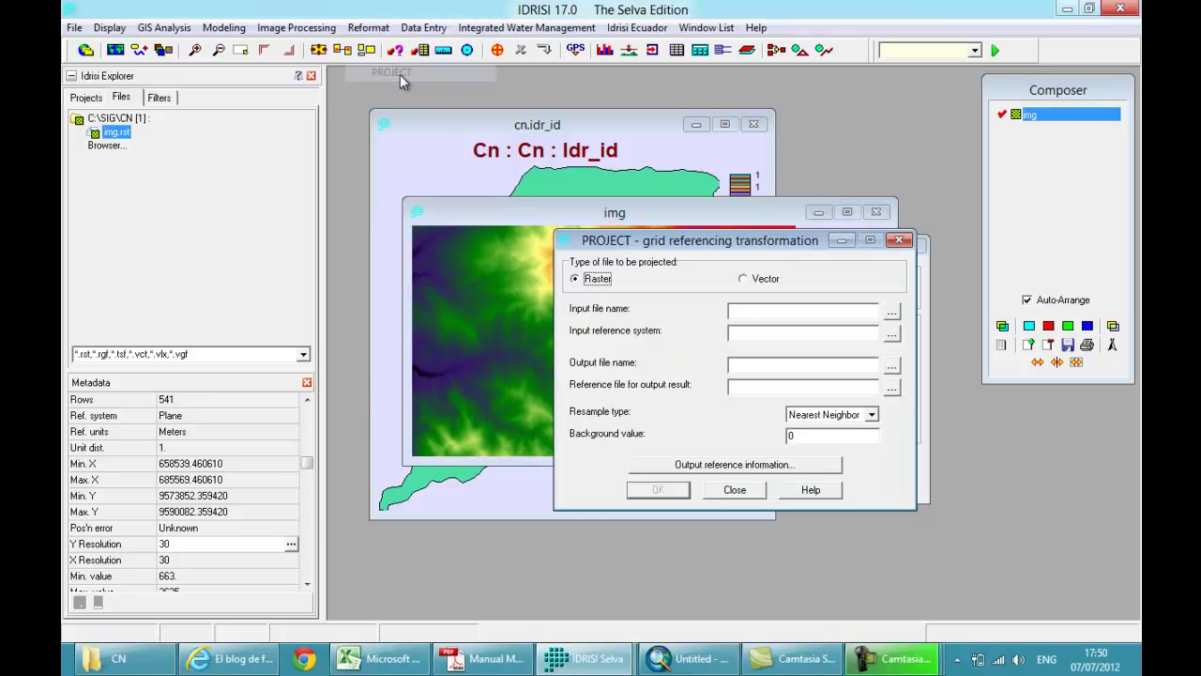
{"action": "left_click", "coordinate": [892, 313]}
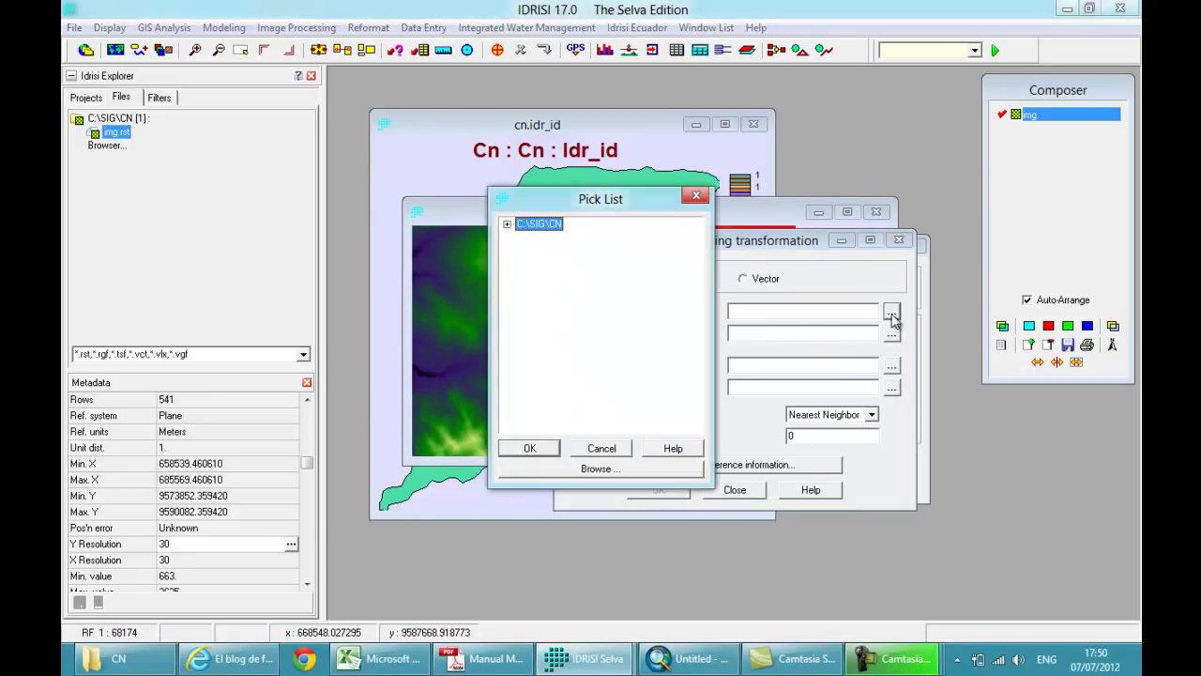
{"action": "left_click", "coordinate": [506, 226]}
{"action": "left_click", "coordinate": [536, 240]}
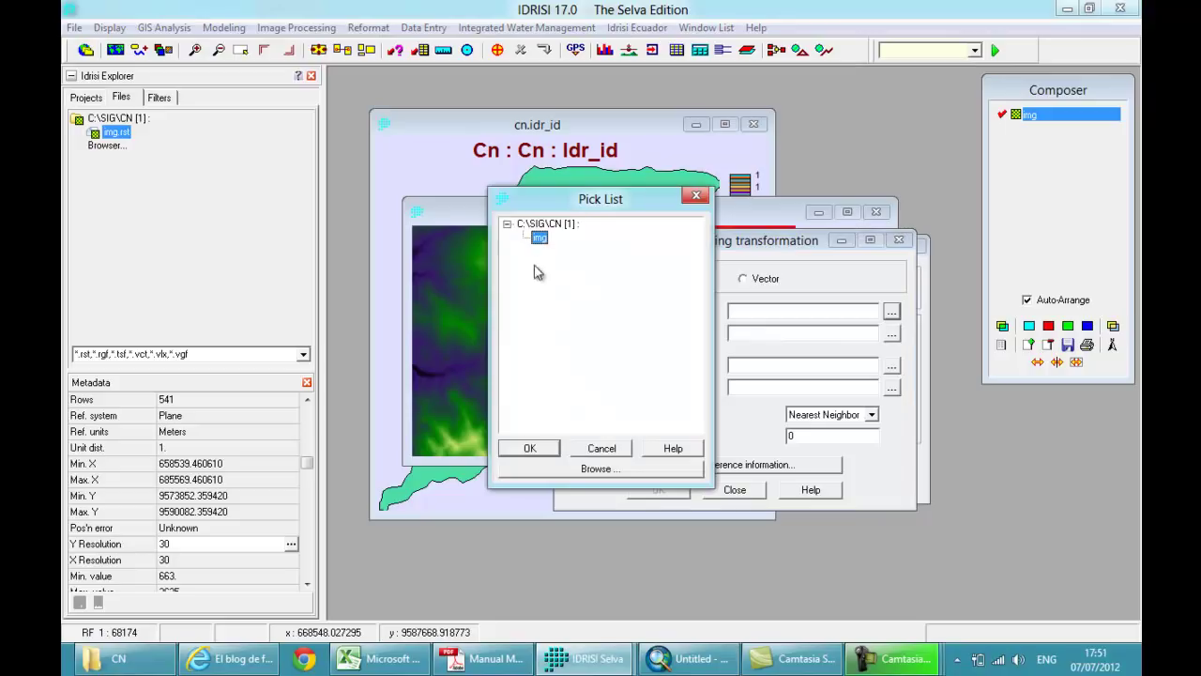
{"action": "left_click", "coordinate": [536, 446]}
{"action": "left_click", "coordinate": [741, 367]}
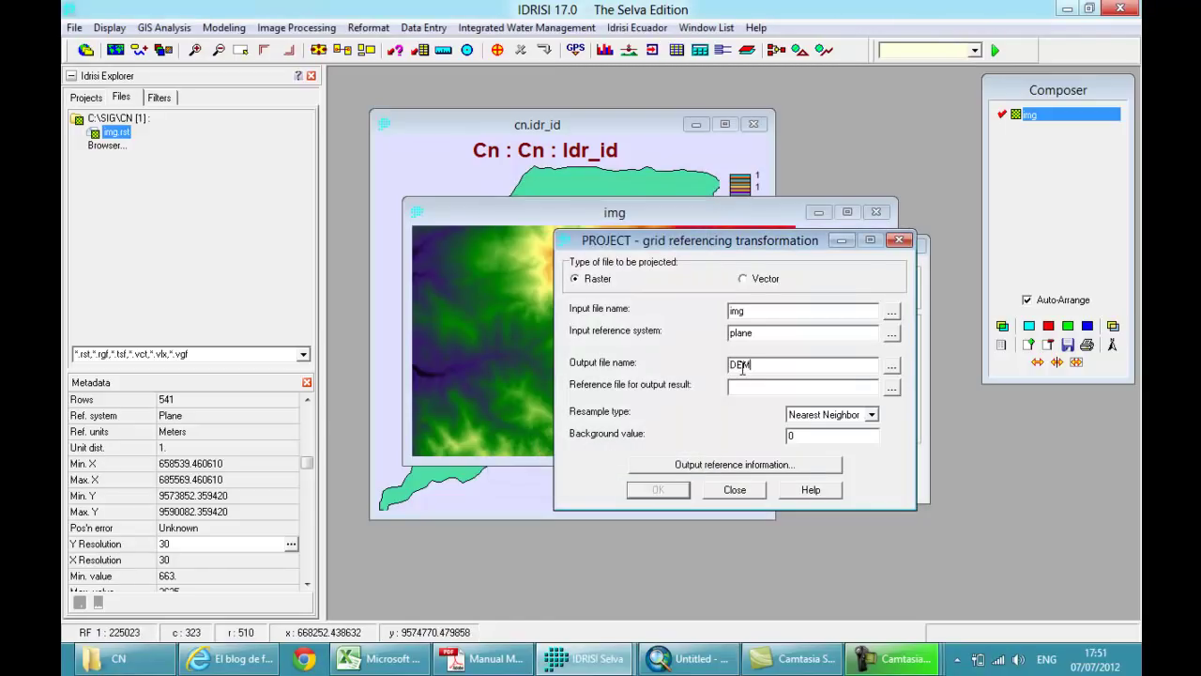
Step: Set the projection's input reference system to UTM-17S from the IDRISI Selva Georef folder
{"action": "left_click", "coordinate": [891, 334]}
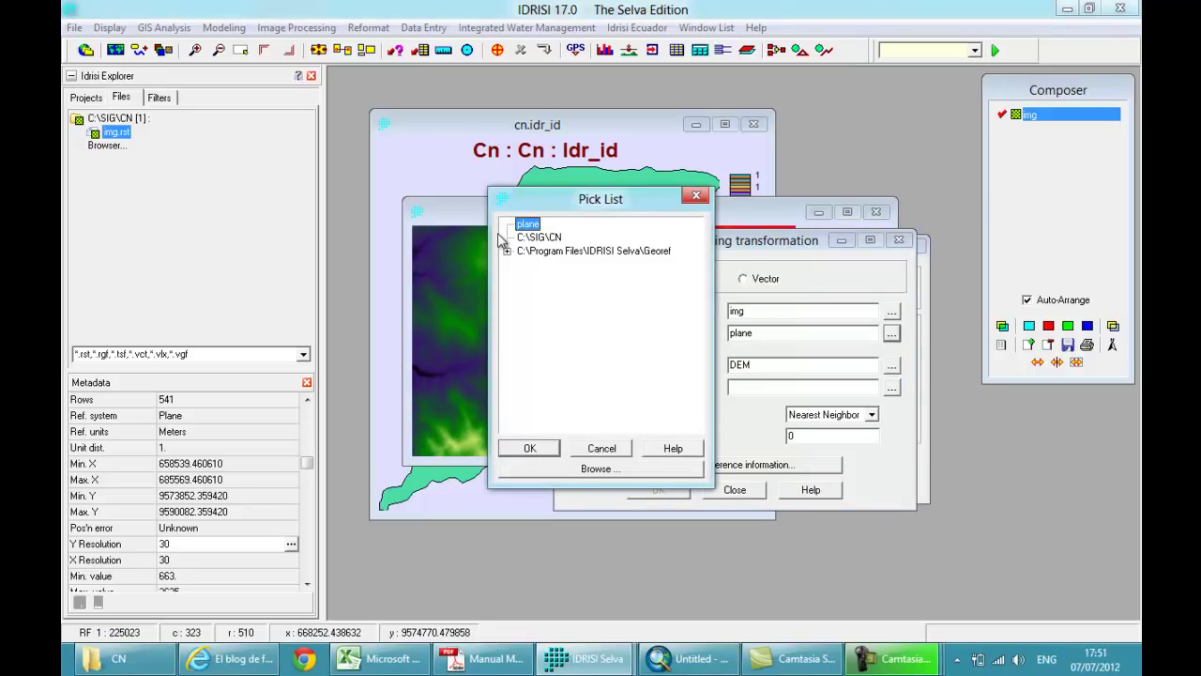
{"action": "left_click_drag", "start_coordinate": [697, 246], "coordinate": [698, 378]}
{"action": "left_click", "coordinate": [697, 411]}
{"action": "left_click", "coordinate": [696, 411]}
{"action": "left_click", "coordinate": [696, 411]}
{"action": "left_click", "coordinate": [554, 414]}
{"action": "left_click", "coordinate": [533, 446]}
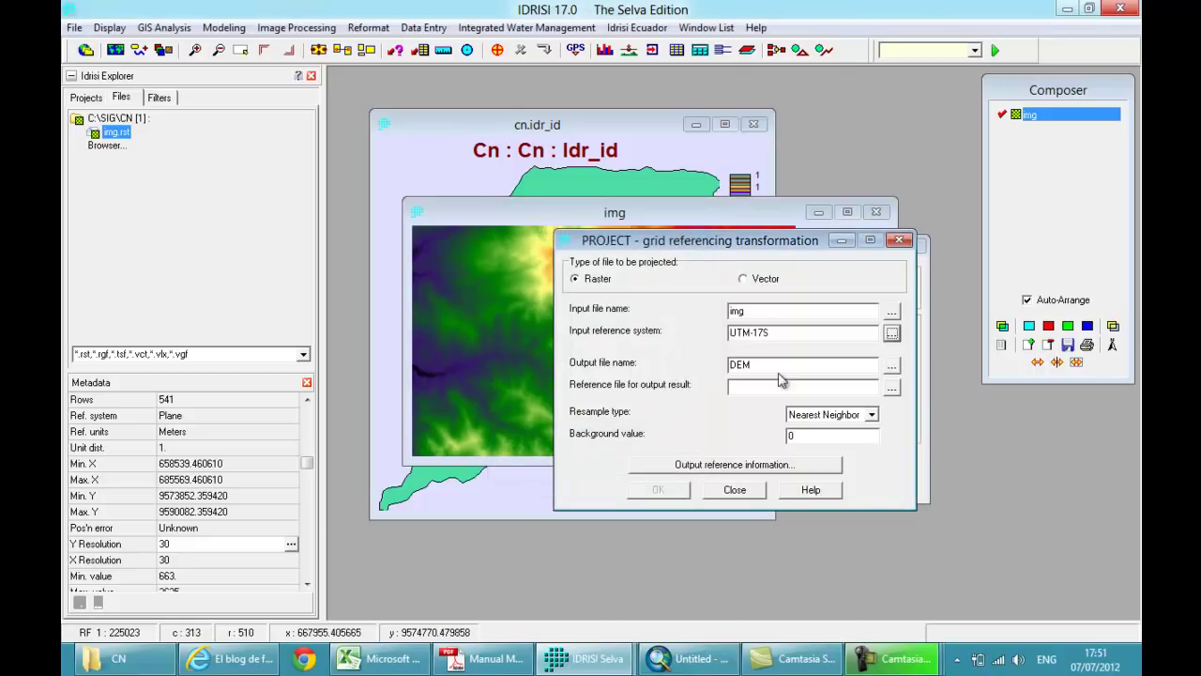
Step: Use UTM-17S as the output reference file too, check the output reference parameters, and run the projection
{"action": "left_click_drag", "start_coordinate": [775, 335], "coordinate": [718, 348]}
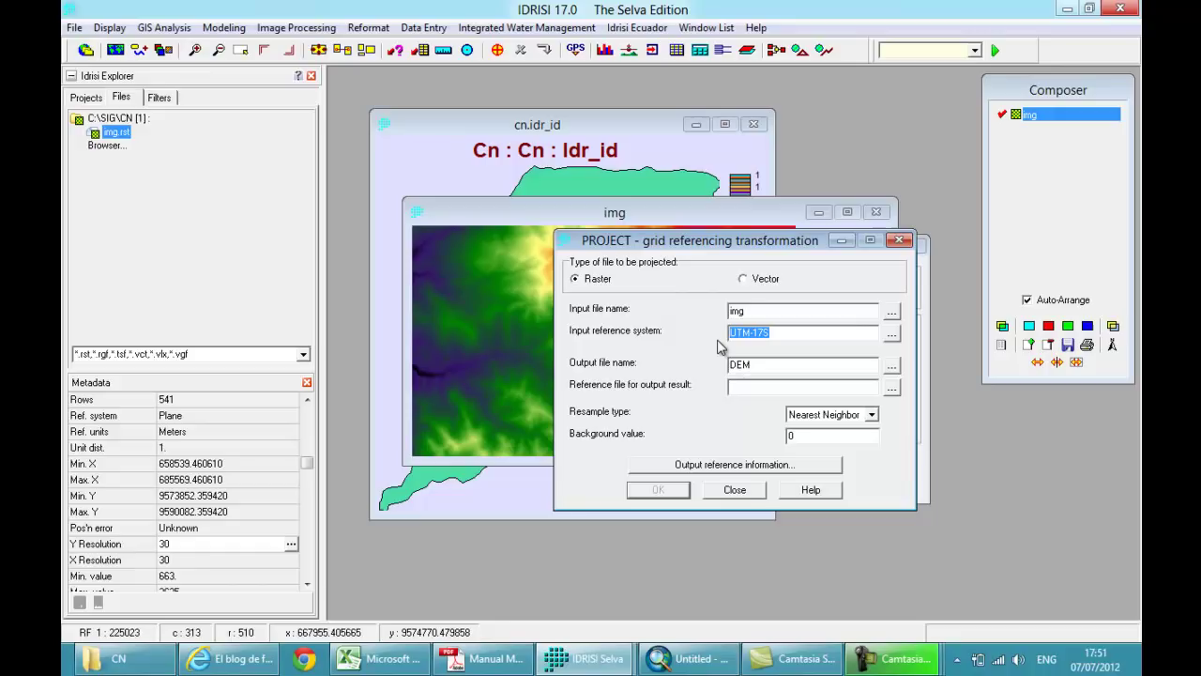
{"action": "left_click", "coordinate": [742, 385]}
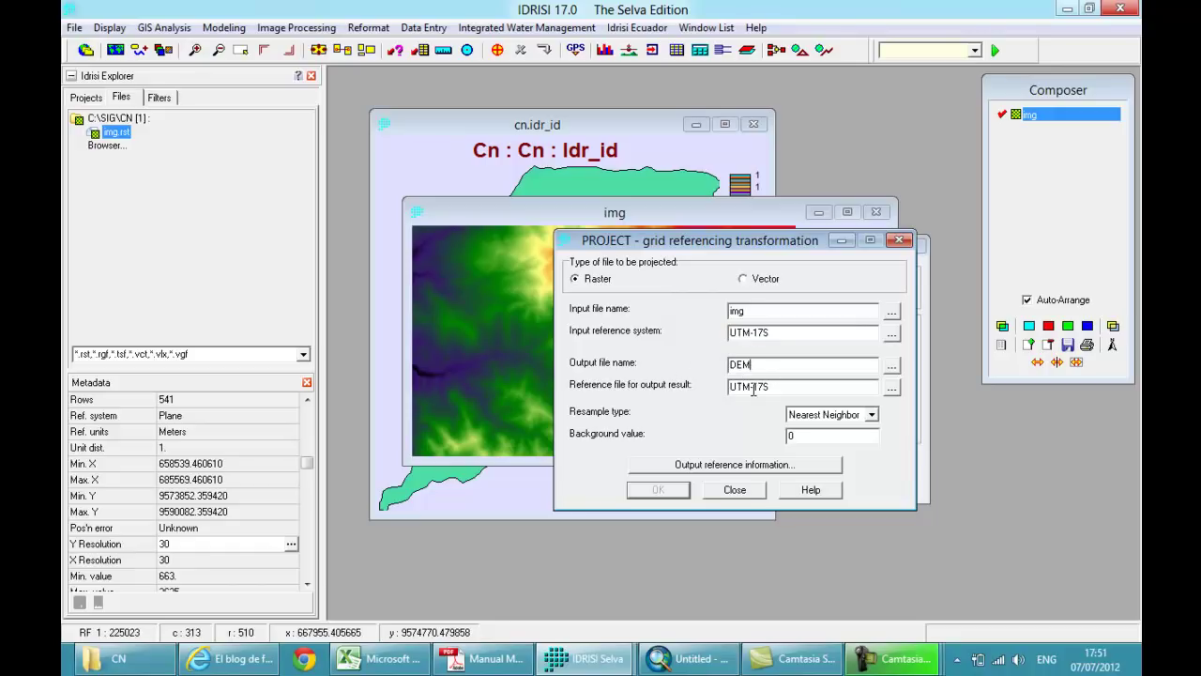
{"action": "left_click", "coordinate": [708, 468]}
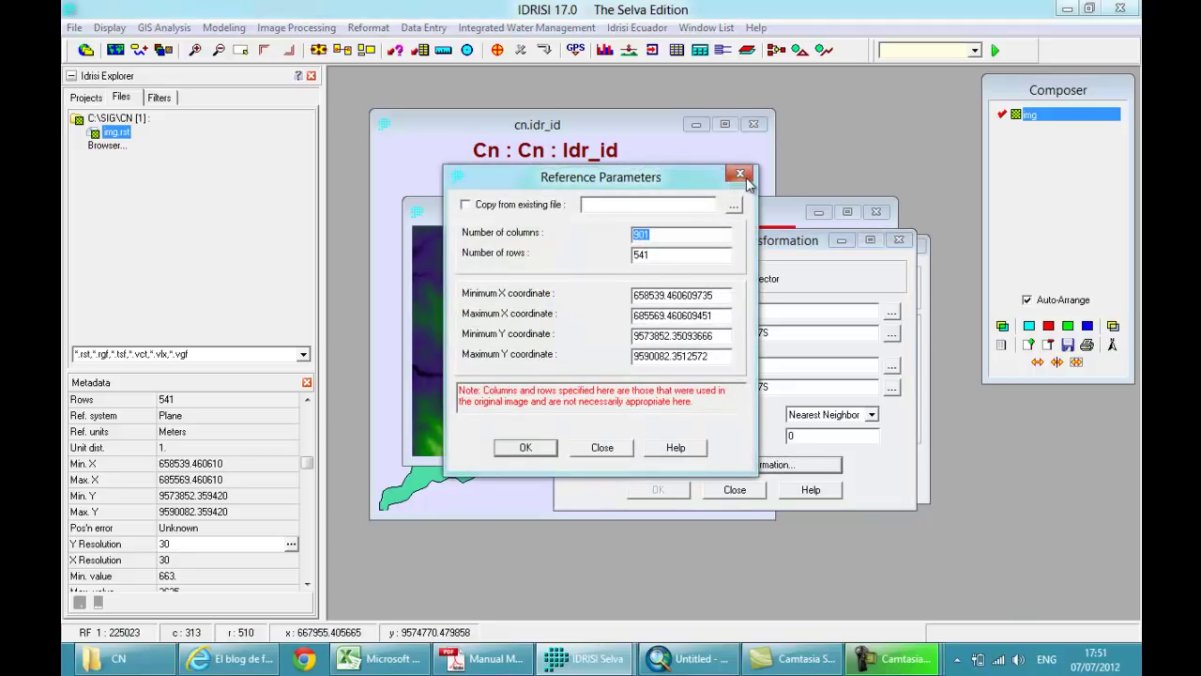
{"action": "left_click", "coordinate": [742, 175]}
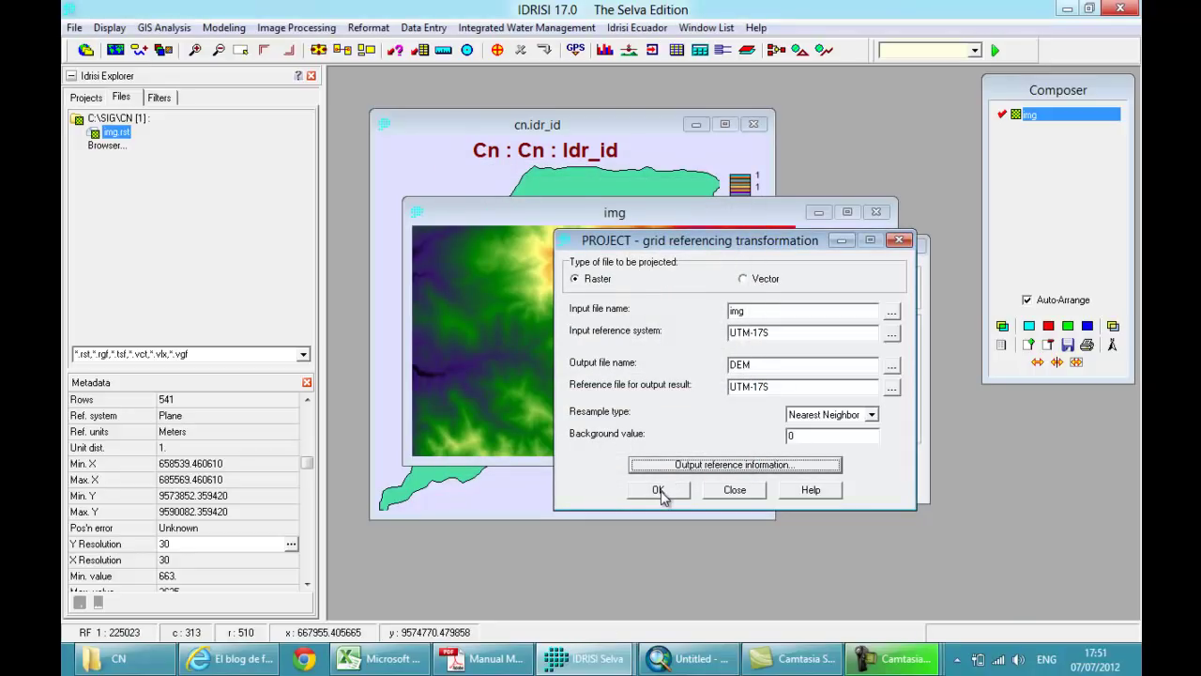
{"action": "left_click", "coordinate": [658, 489]}
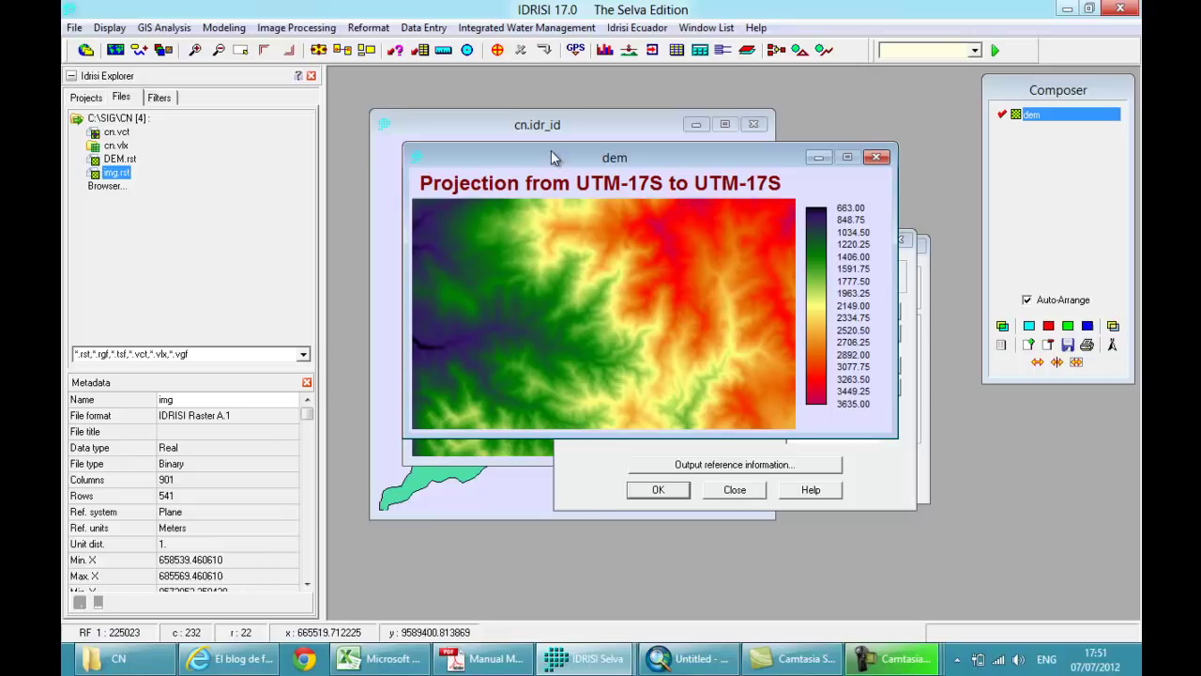
Step: Examine the DEM.rst metadata for its reference system, rows, columns, and X and Y extents
{"action": "left_click", "coordinate": [118, 119]}
{"action": "double_click", "coordinate": [119, 120]}
{"action": "double_click", "coordinate": [118, 121]}
{"action": "left_click", "coordinate": [121, 159]}
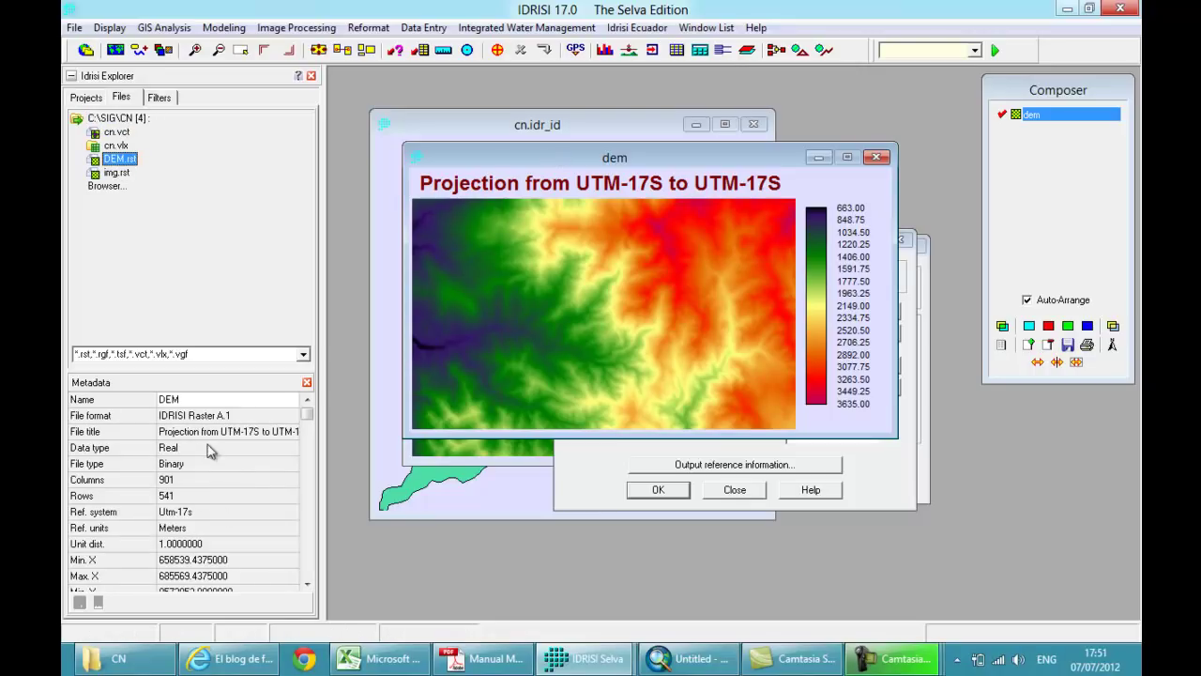
{"action": "left_click_drag", "start_coordinate": [308, 413], "coordinate": [308, 443]}
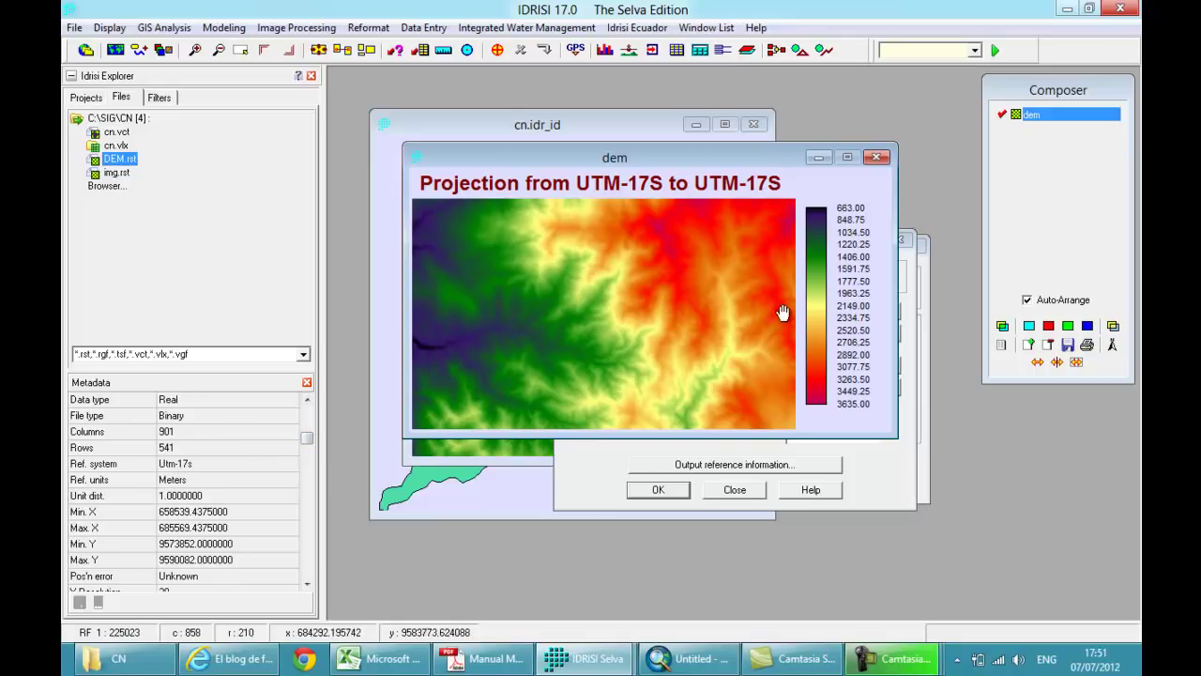
Step: Close the PROJECT dialog and rerun the conversion of cn.shp with cuenca as the output vector file
{"action": "left_click", "coordinate": [601, 479]}
{"action": "left_click", "coordinate": [901, 241]}
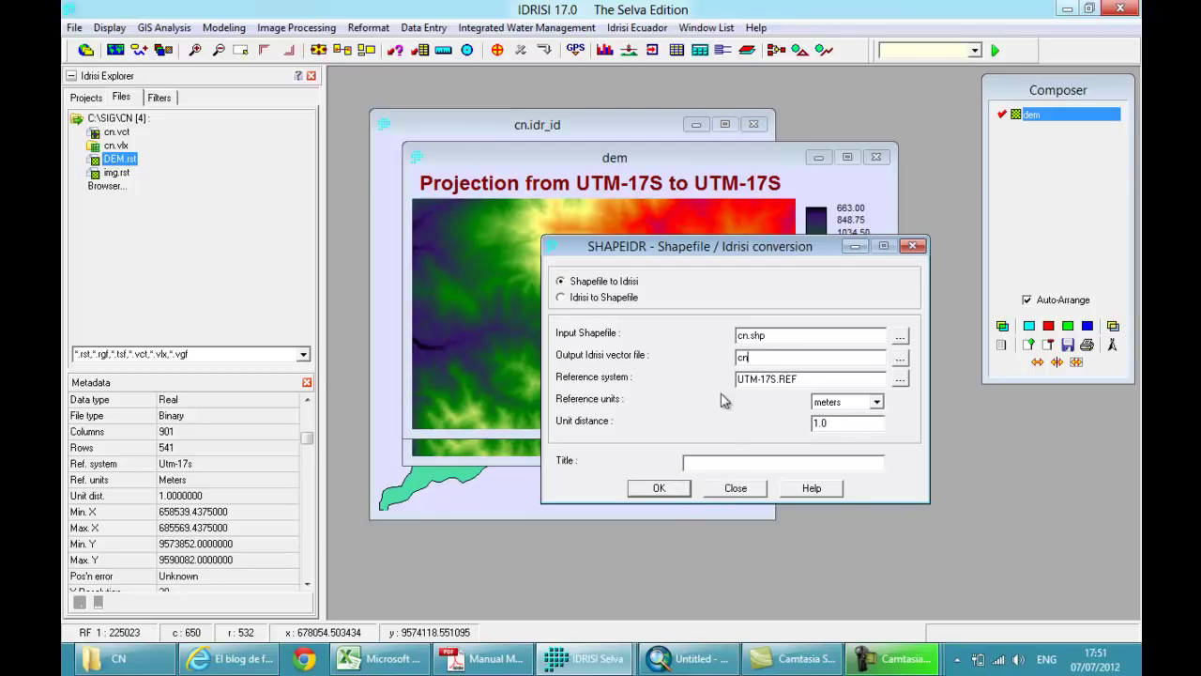
{"action": "left_click", "coordinate": [660, 488]}
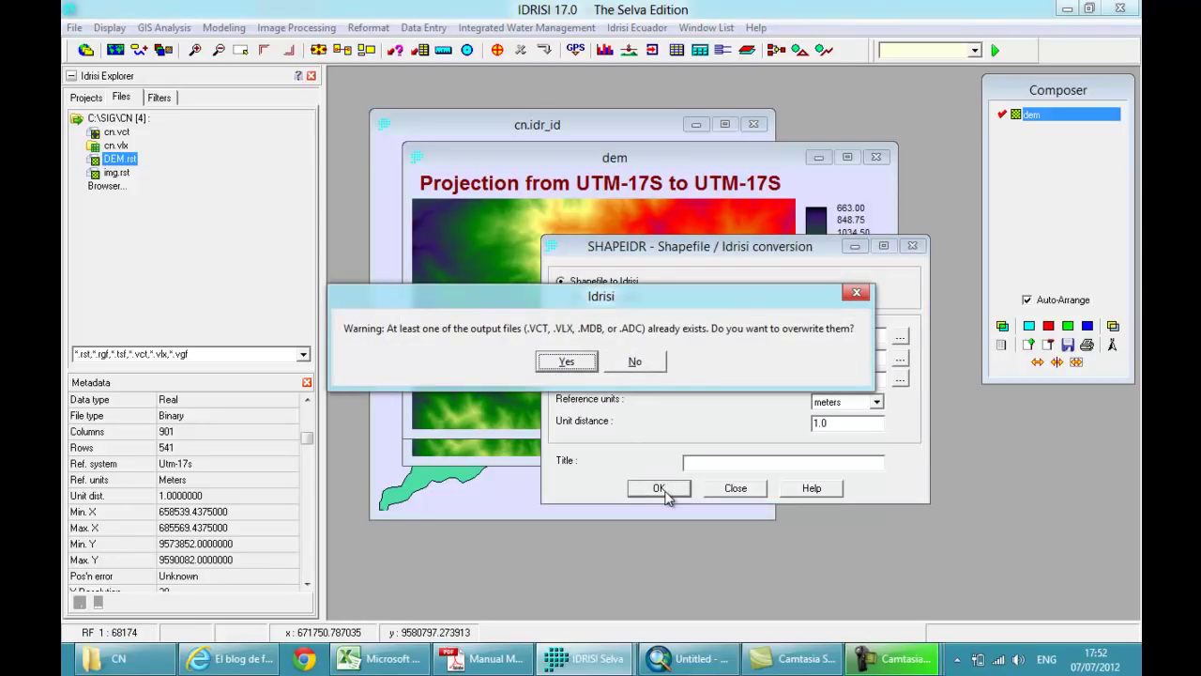
{"action": "left_click", "coordinate": [635, 361]}
{"action": "left_click", "coordinate": [764, 357]}
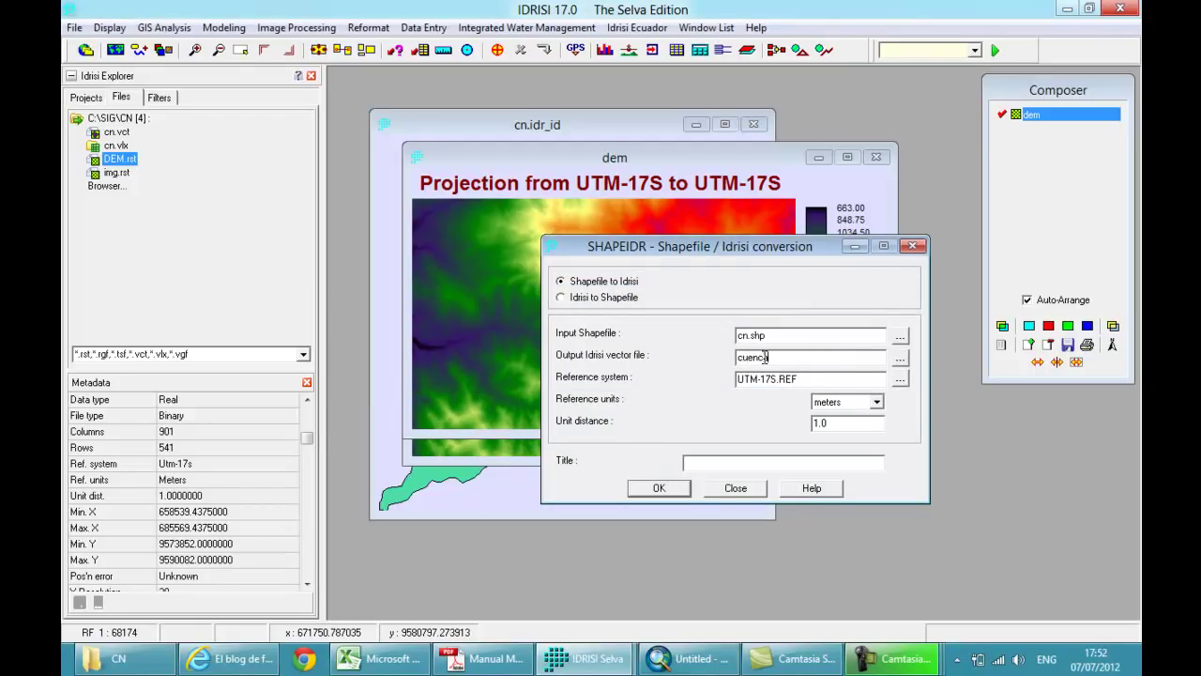
{"action": "left_click", "coordinate": [660, 489]}
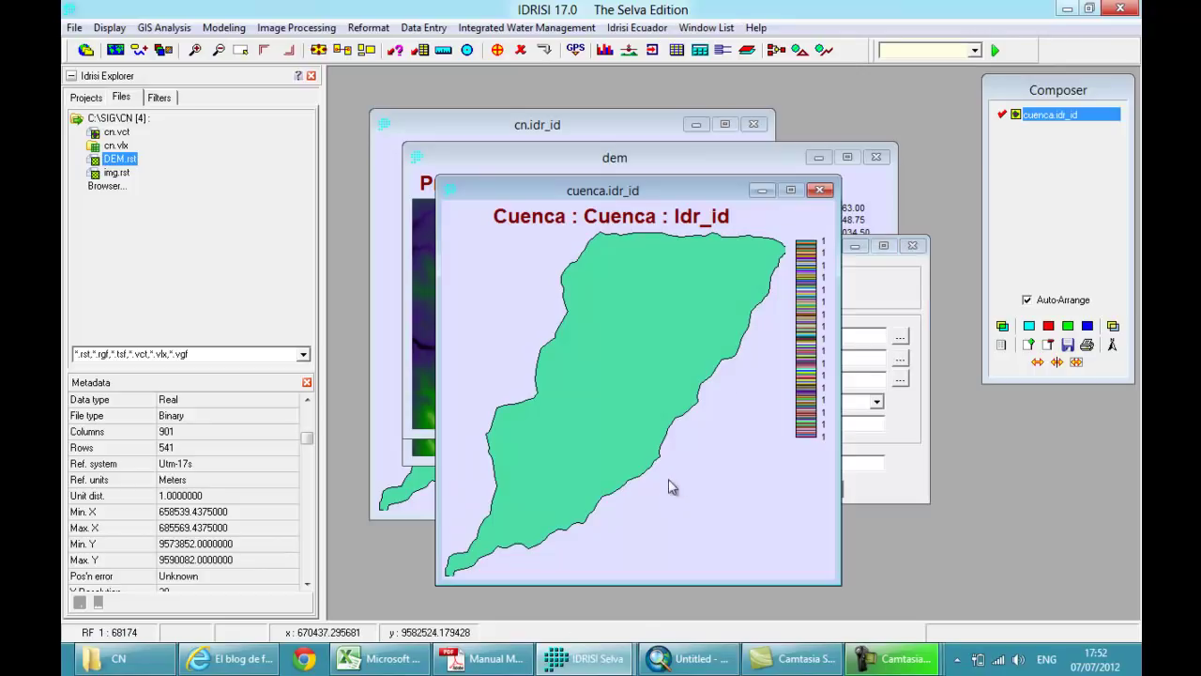
Step: Close the cuenca.idr_id map, the SHAPEIDR dialog and the cn.idr_id map
{"action": "left_click", "coordinate": [819, 190]}
{"action": "left_click", "coordinate": [834, 285]}
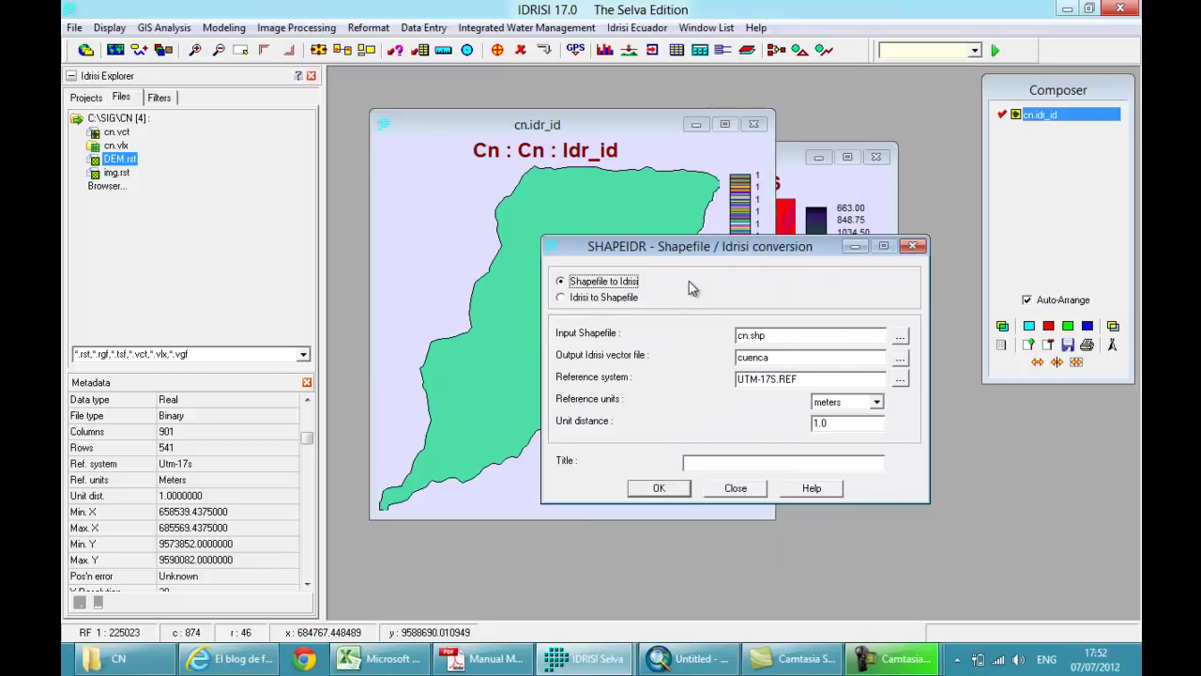
{"action": "left_click", "coordinate": [913, 244]}
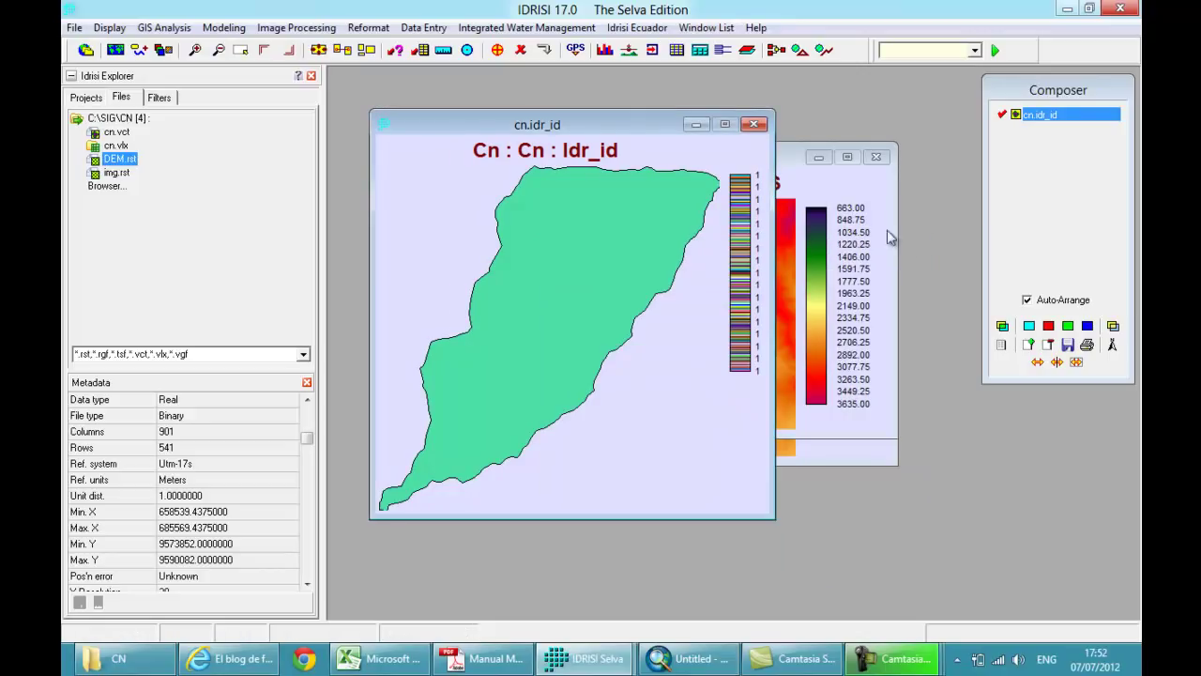
{"action": "left_click", "coordinate": [760, 128]}
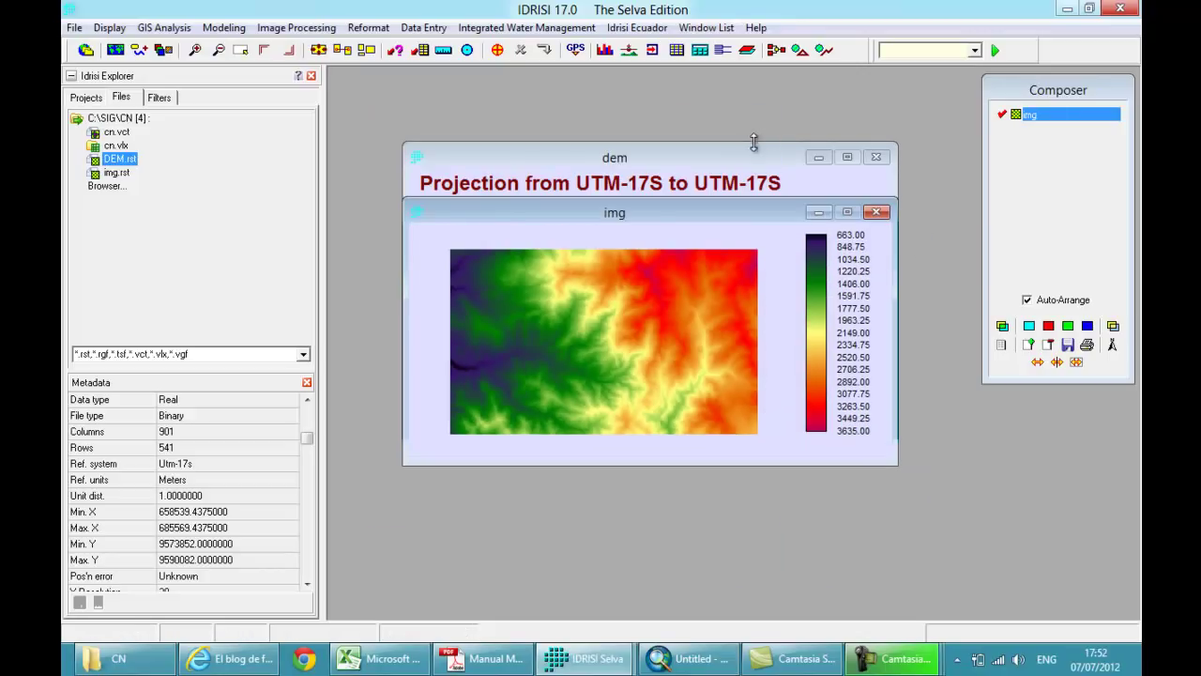
Step: Display the cn.vct polygon layer in its own map window
{"action": "left_click", "coordinate": [375, 30]}
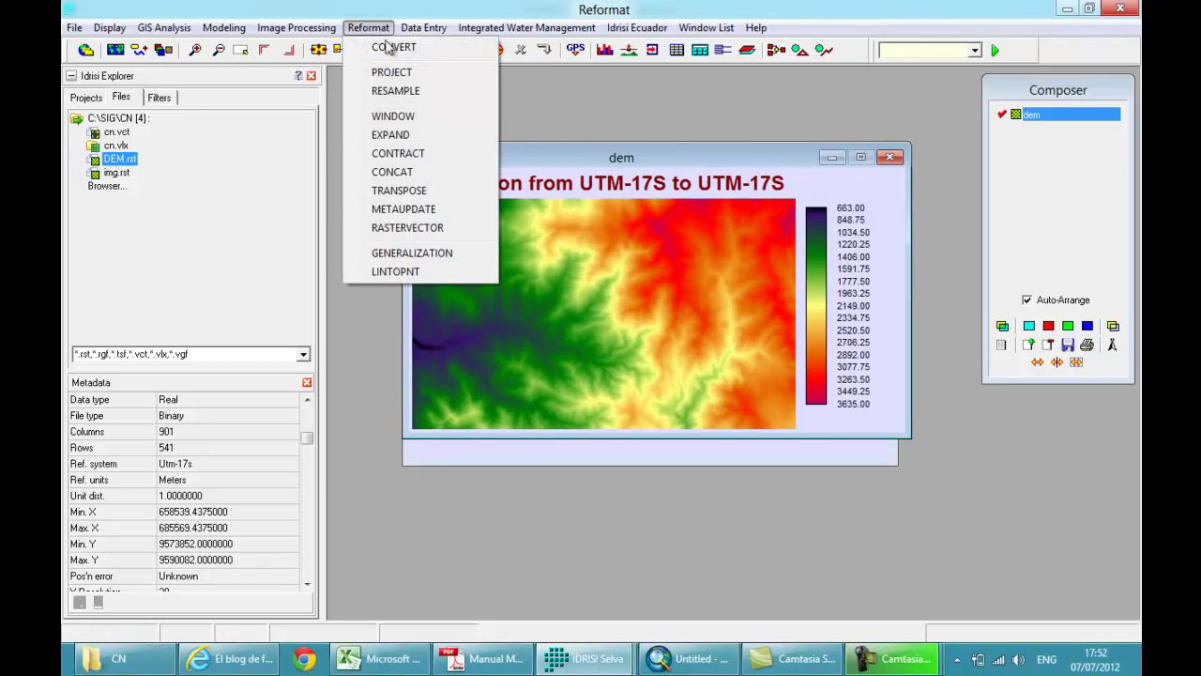
{"action": "double_click", "coordinate": [117, 135]}
Step: Start a RASTERVECTOR polygon-to-raster conversion with cn as the vector polygon file
{"action": "left_click", "coordinate": [431, 29]}
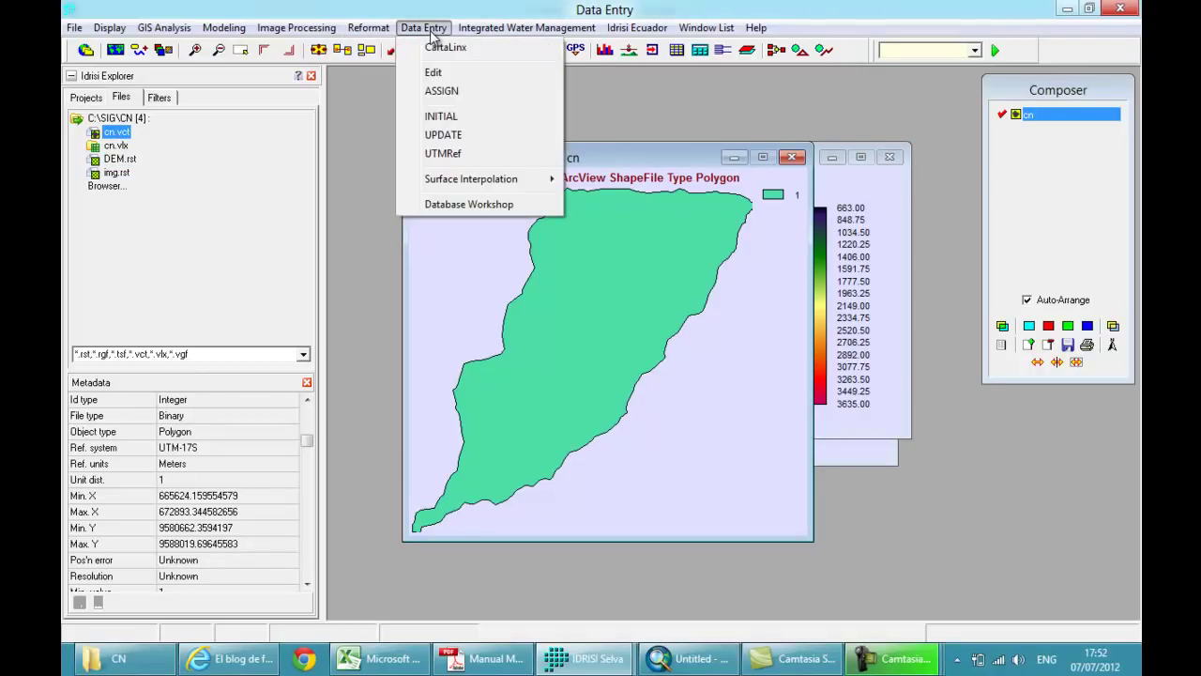
{"action": "mouse_move", "coordinate": [366, 28]}
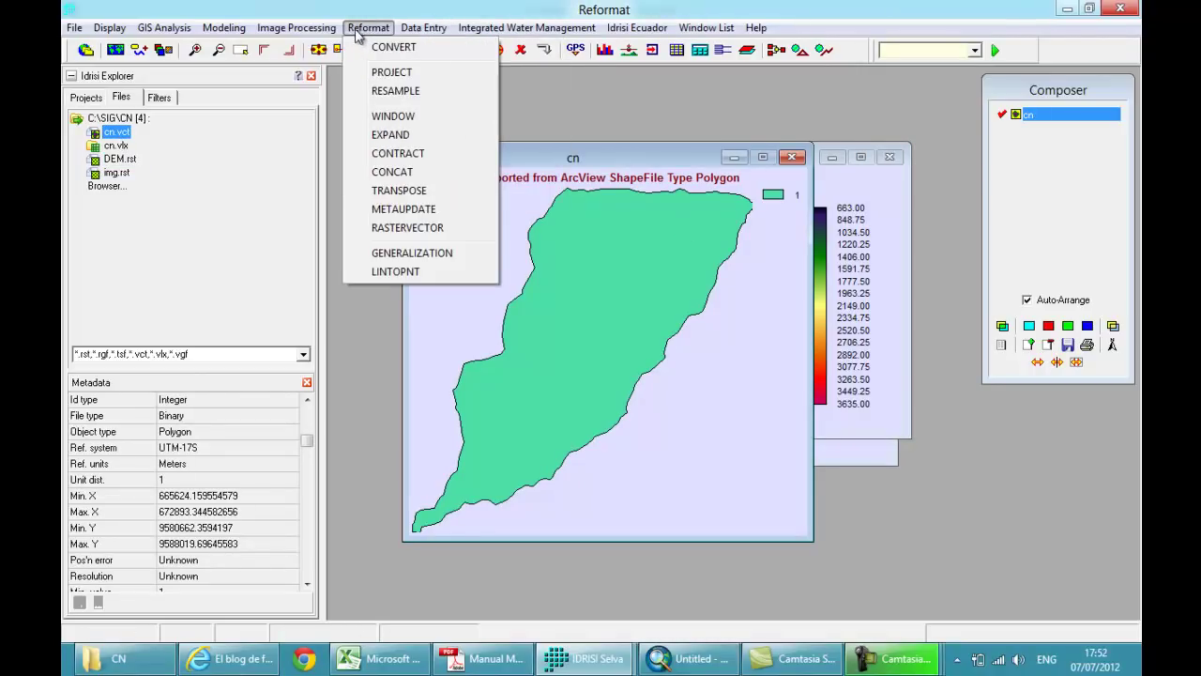
{"action": "left_click", "coordinate": [397, 227]}
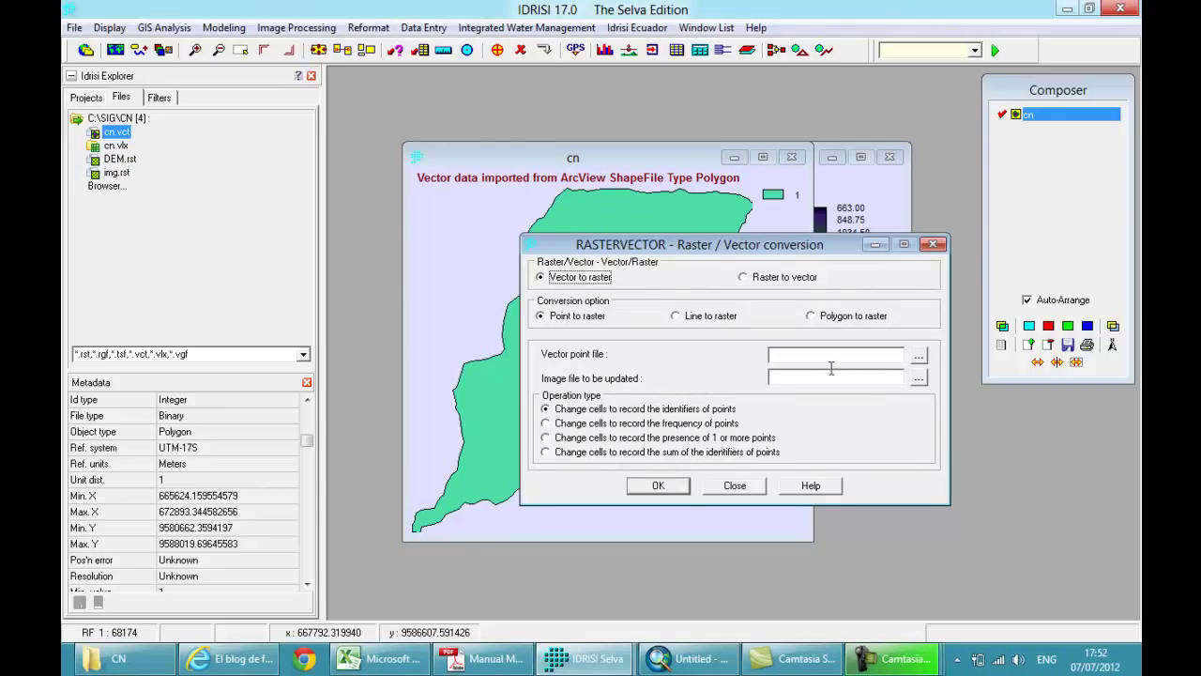
{"action": "left_click", "coordinate": [813, 317]}
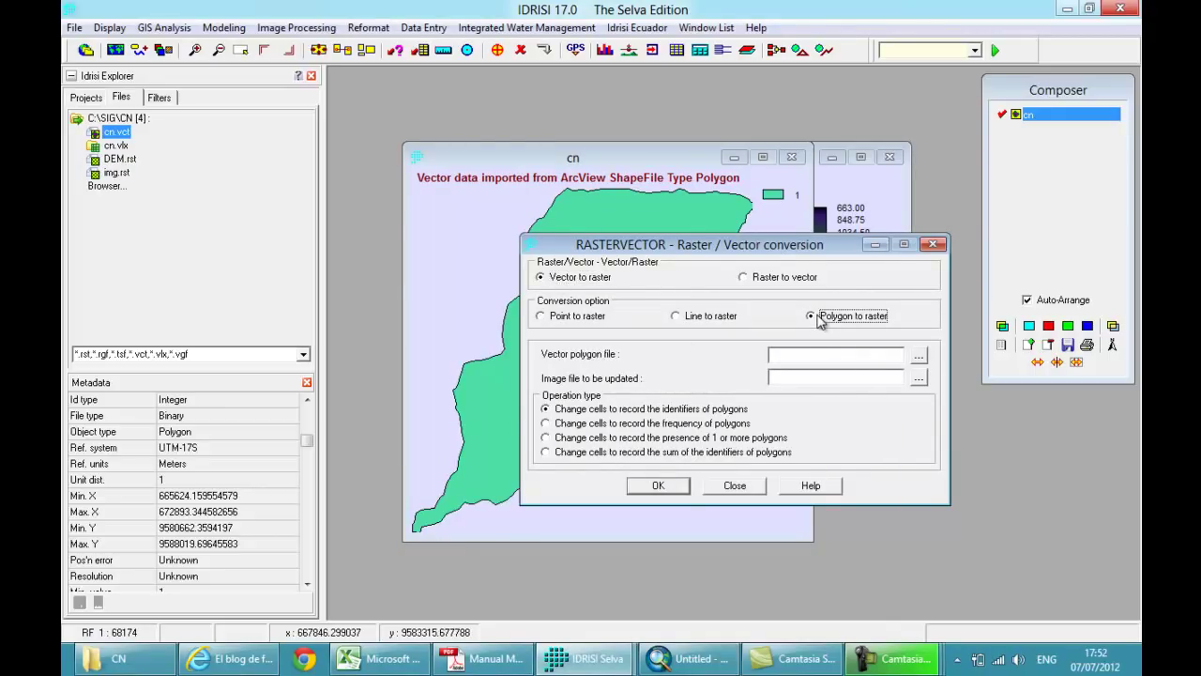
{"action": "left_click", "coordinate": [919, 355]}
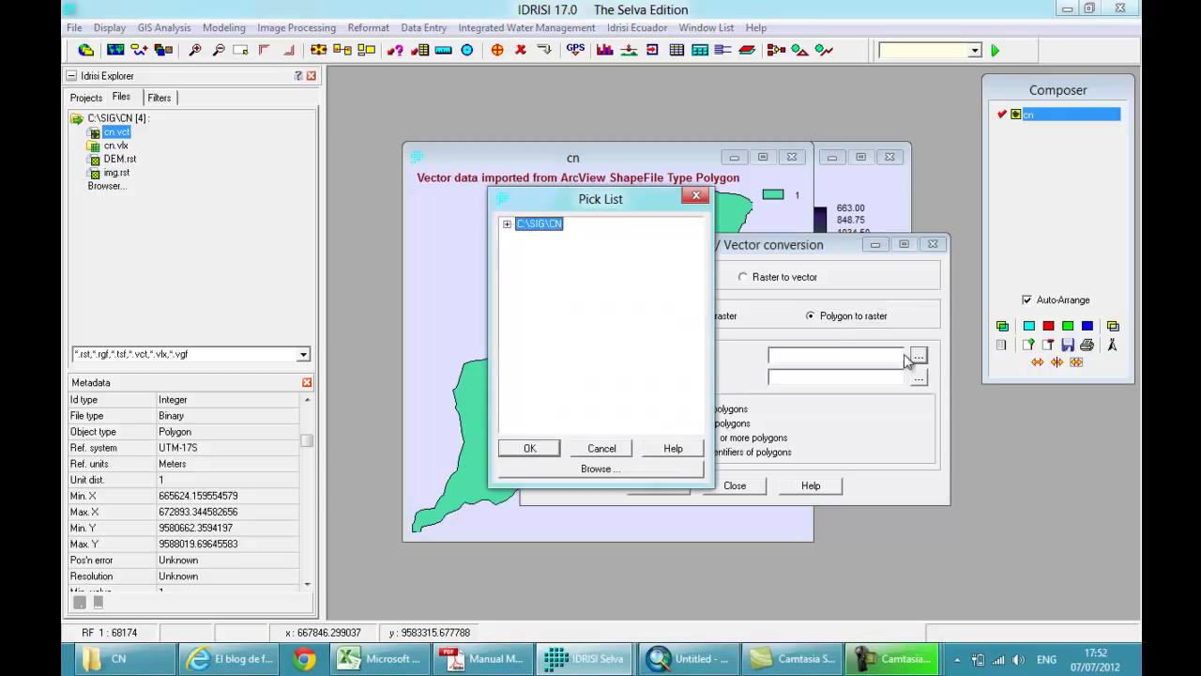
{"action": "left_click", "coordinate": [508, 224]}
{"action": "left_click", "coordinate": [538, 238]}
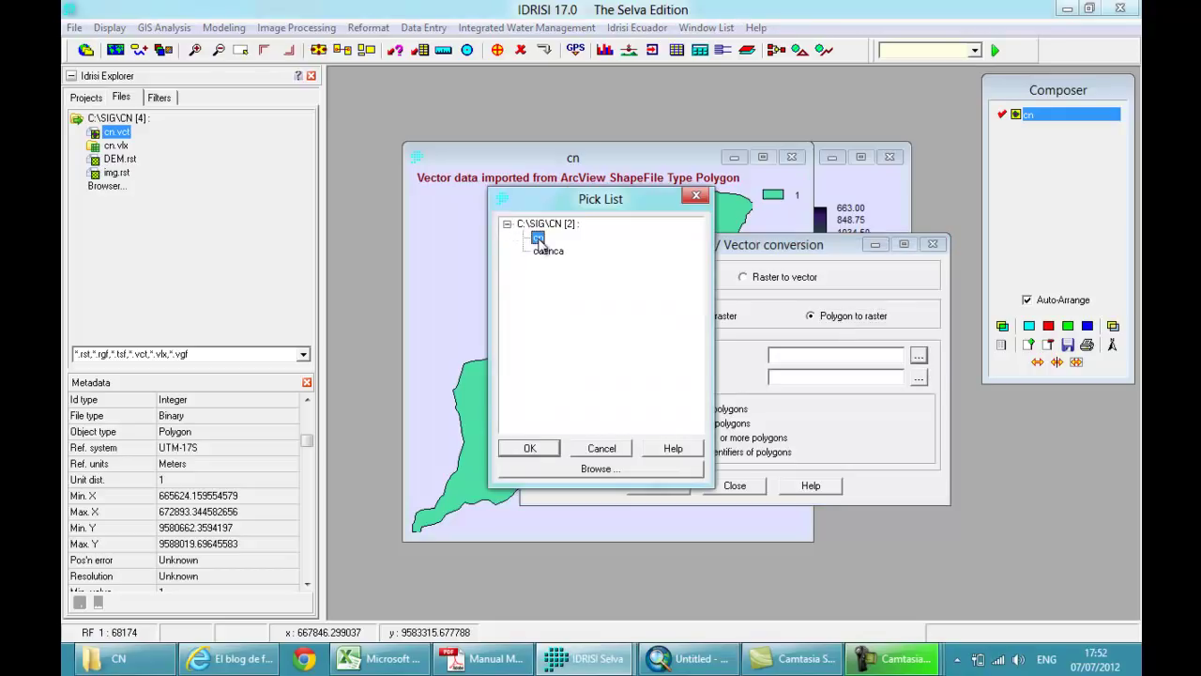
{"action": "left_click", "coordinate": [539, 450]}
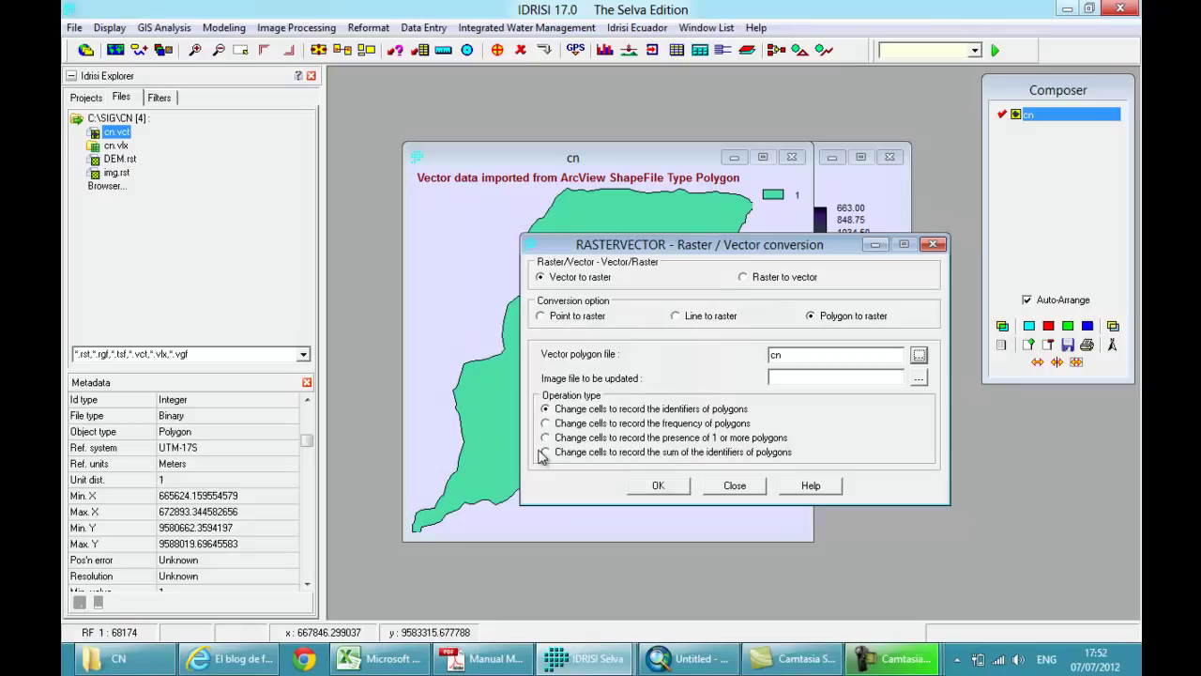
Step: Set cn_r as the image to be updated and start creating the missing image with INITIAL
{"action": "left_click", "coordinate": [805, 379]}
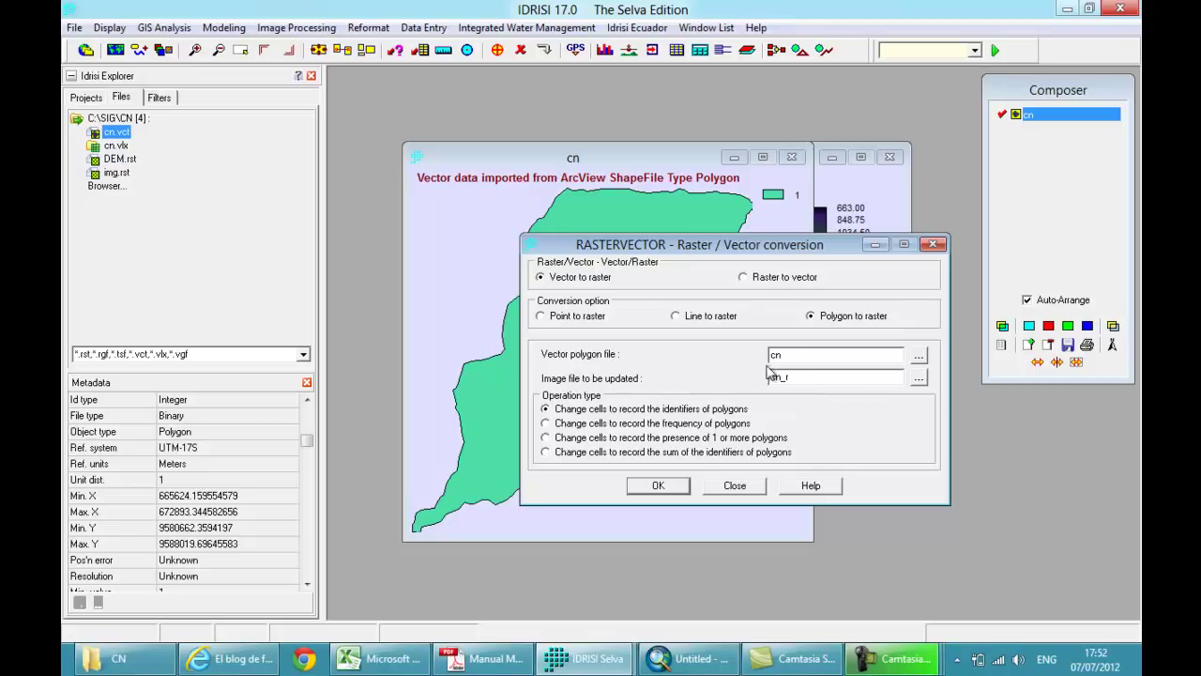
{"action": "left_click", "coordinate": [659, 491]}
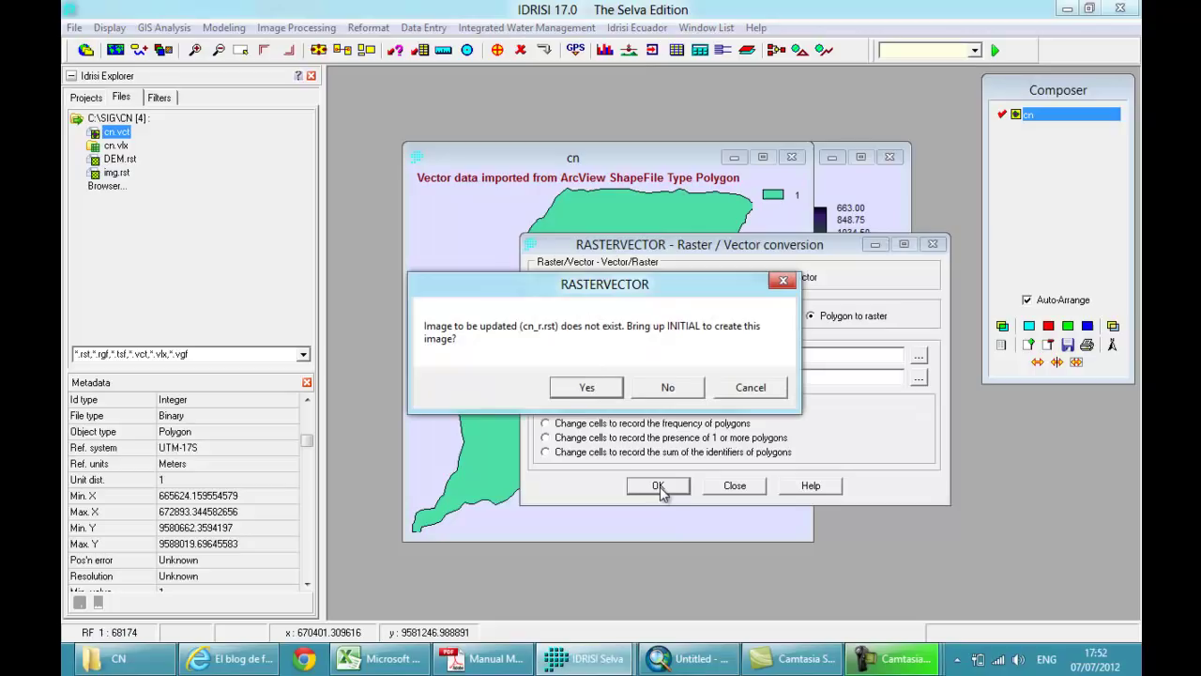
{"action": "left_click", "coordinate": [585, 390]}
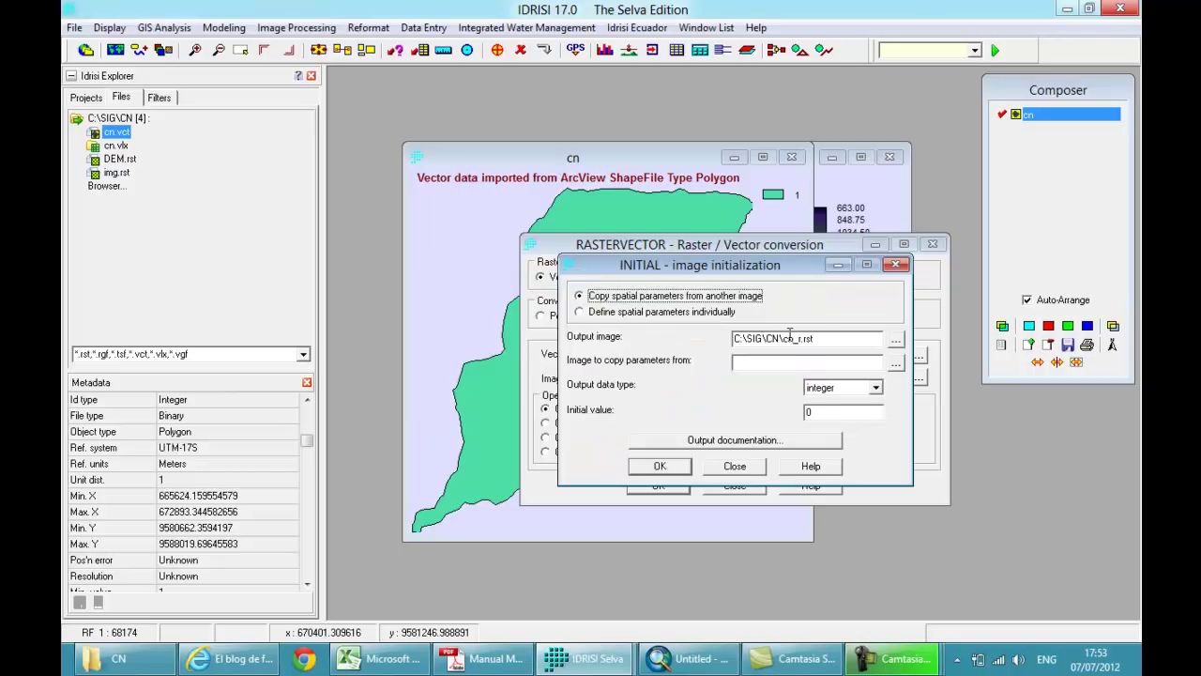
Step: Initialize cn_r.rst with spatial parameters copied from an existing image, keeping integer data type and initial value 0, to complete the rasterization
{"action": "left_click", "coordinate": [773, 361]}
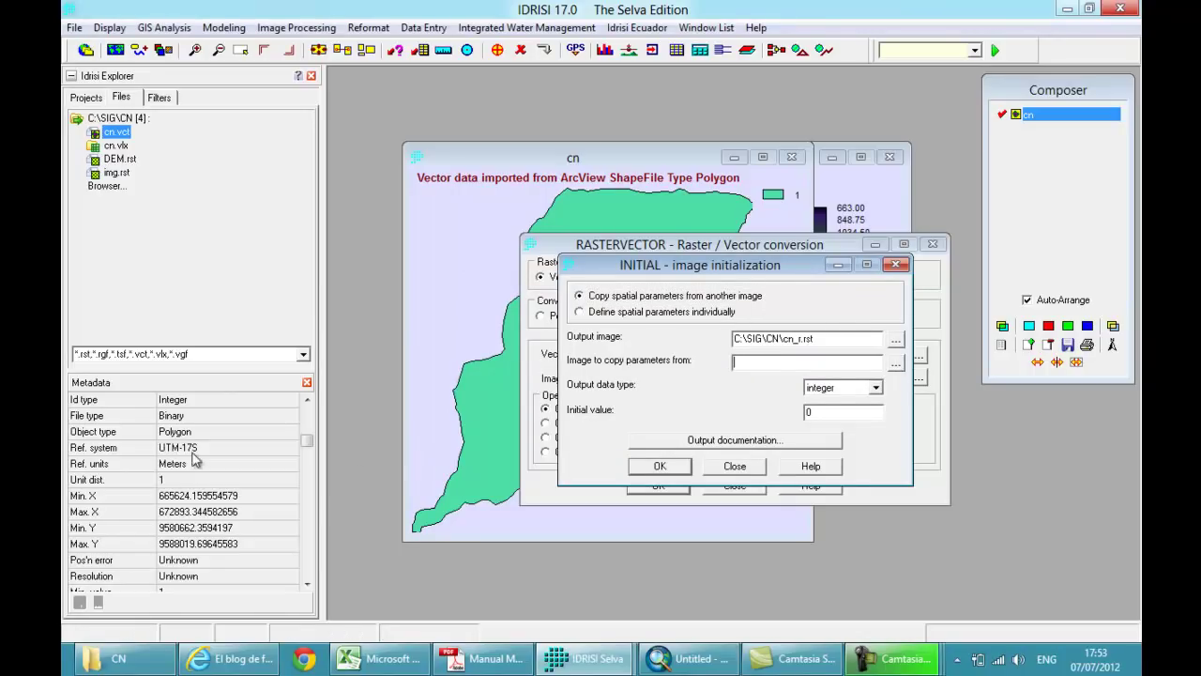
{"action": "left_click", "coordinate": [896, 363]}
{"action": "left_click", "coordinate": [537, 449]}
{"action": "left_click", "coordinate": [662, 469]}
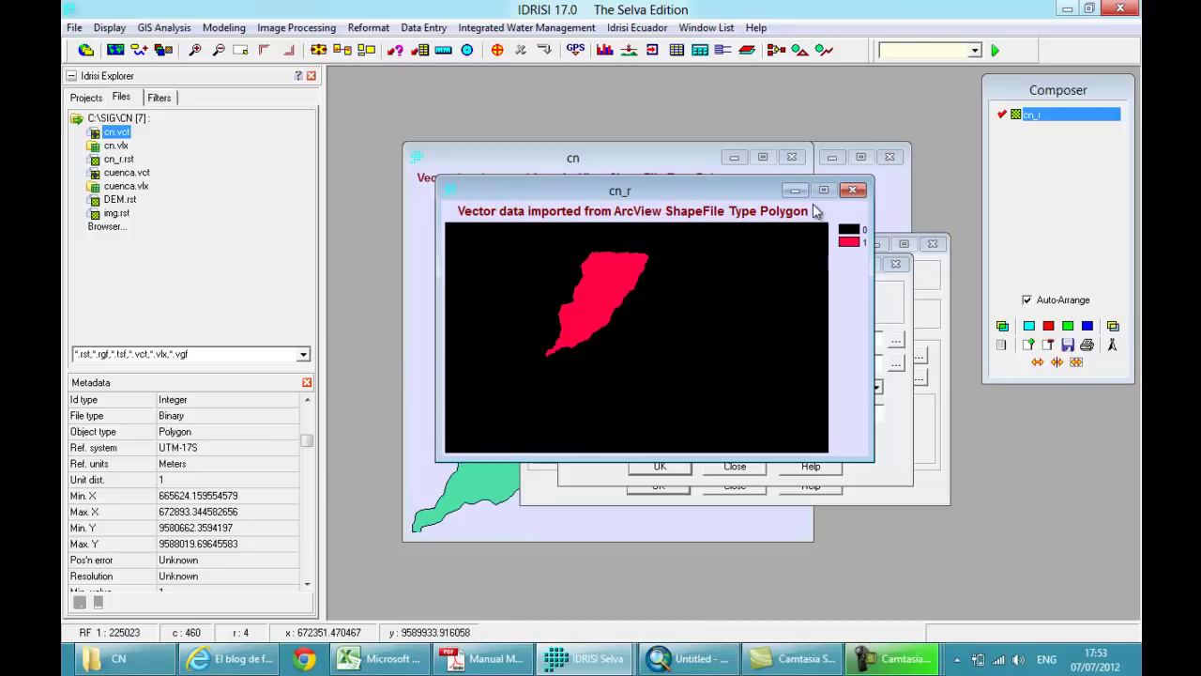
Step: Close the INITIAL and RASTERVECTOR dialogs
{"action": "left_click", "coordinate": [901, 267]}
{"action": "left_click", "coordinate": [897, 264]}
{"action": "left_click", "coordinate": [932, 243]}
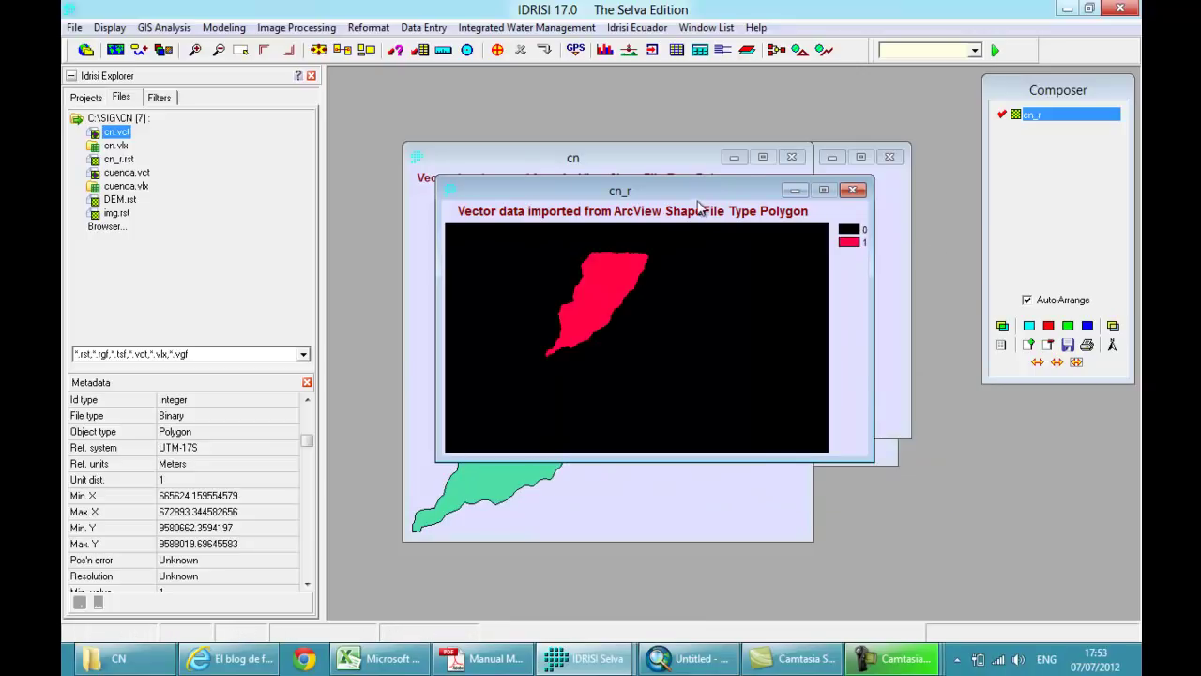
Step: Arrange the open maps to compare img with the rasterized cn_r, and close all the map windows
{"action": "left_click_drag", "start_coordinate": [731, 191], "coordinate": [751, 364]}
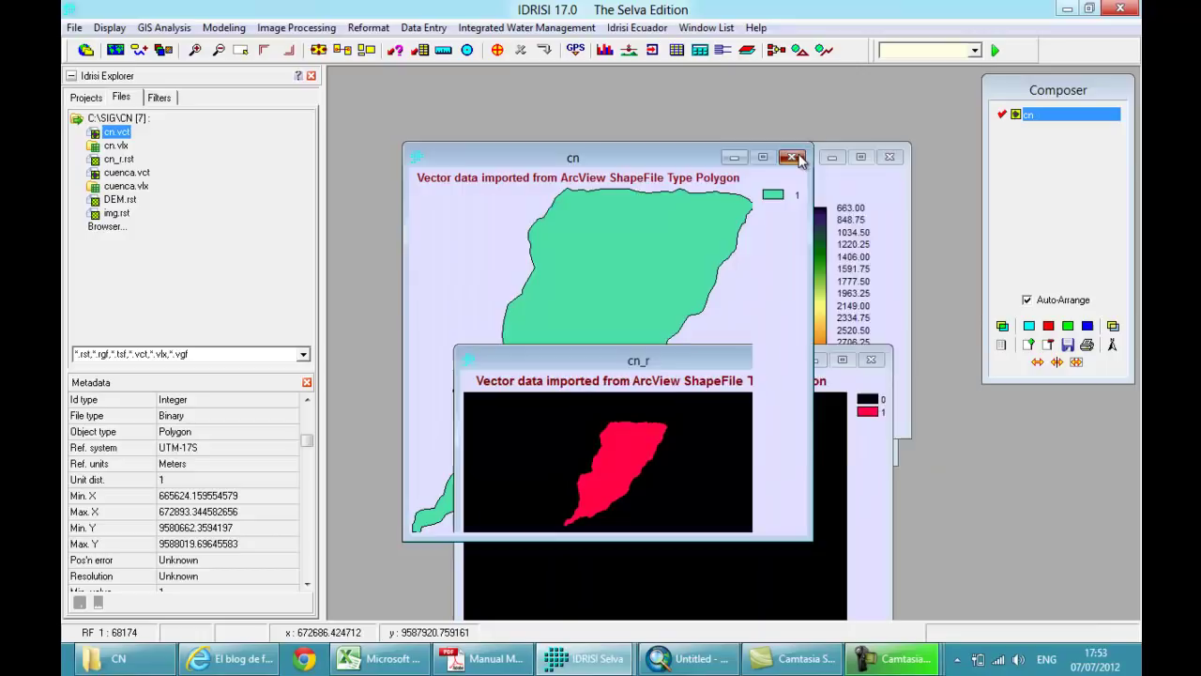
{"action": "left_click", "coordinate": [791, 157]}
{"action": "left_click", "coordinate": [890, 157]}
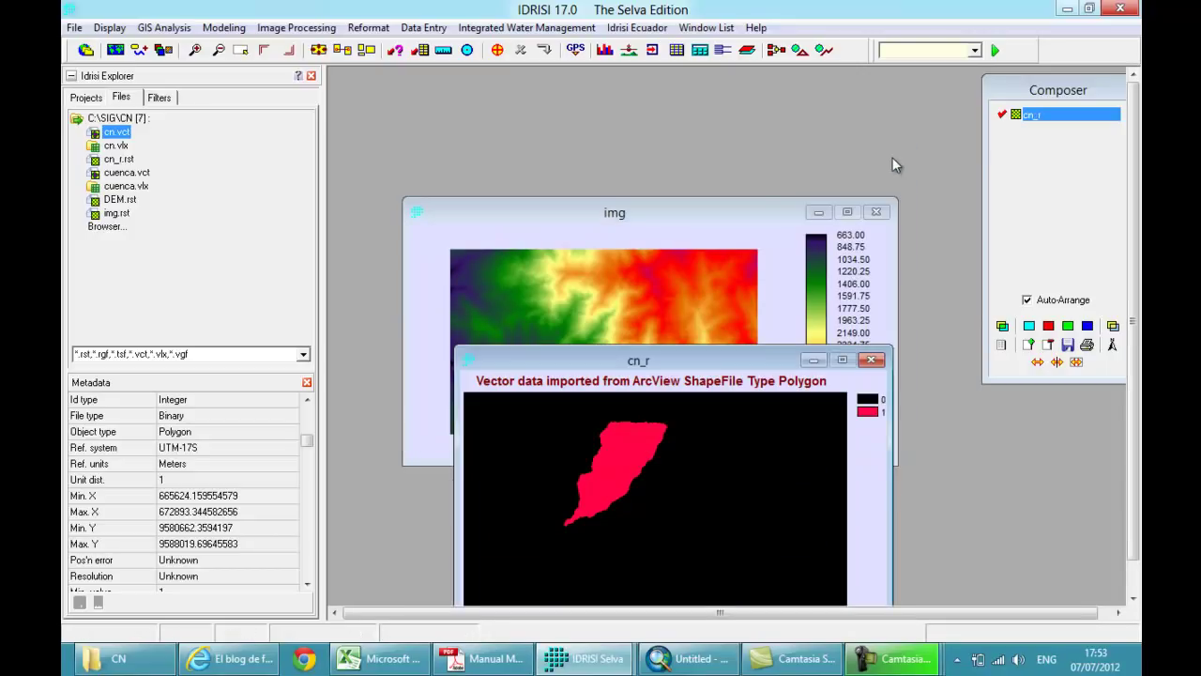
{"action": "left_click_drag", "start_coordinate": [738, 221], "coordinate": [727, 121]}
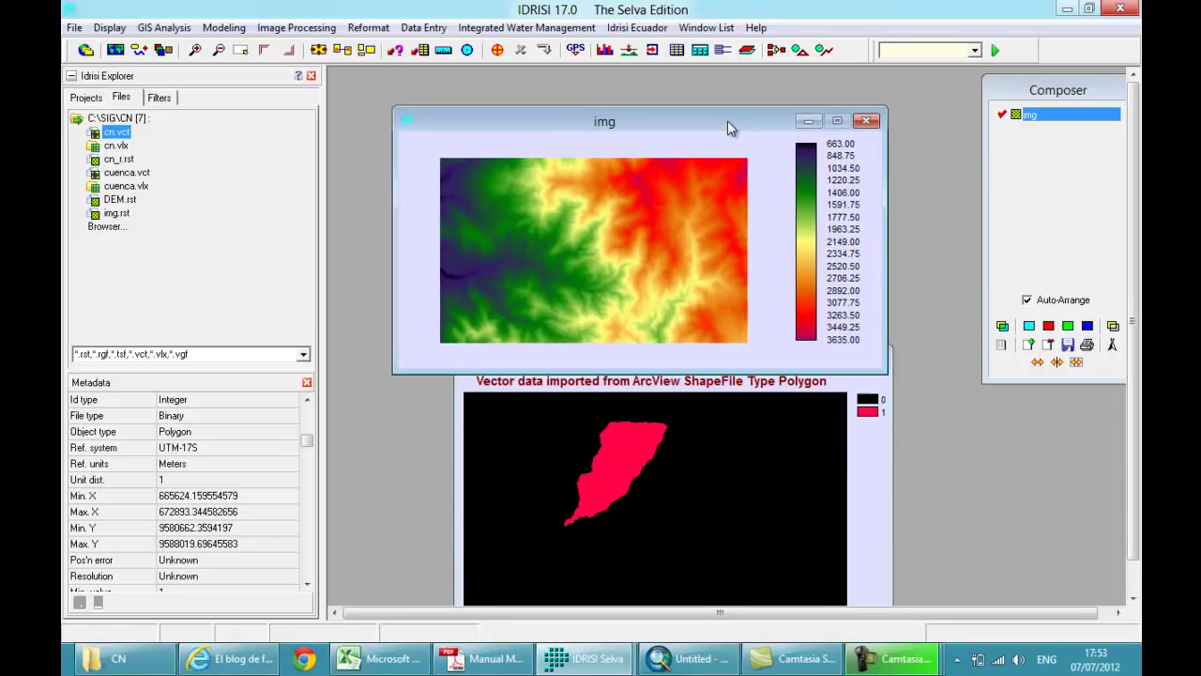
{"action": "left_click", "coordinate": [711, 469]}
{"action": "left_click_drag", "start_coordinate": [701, 362], "coordinate": [675, 247]}
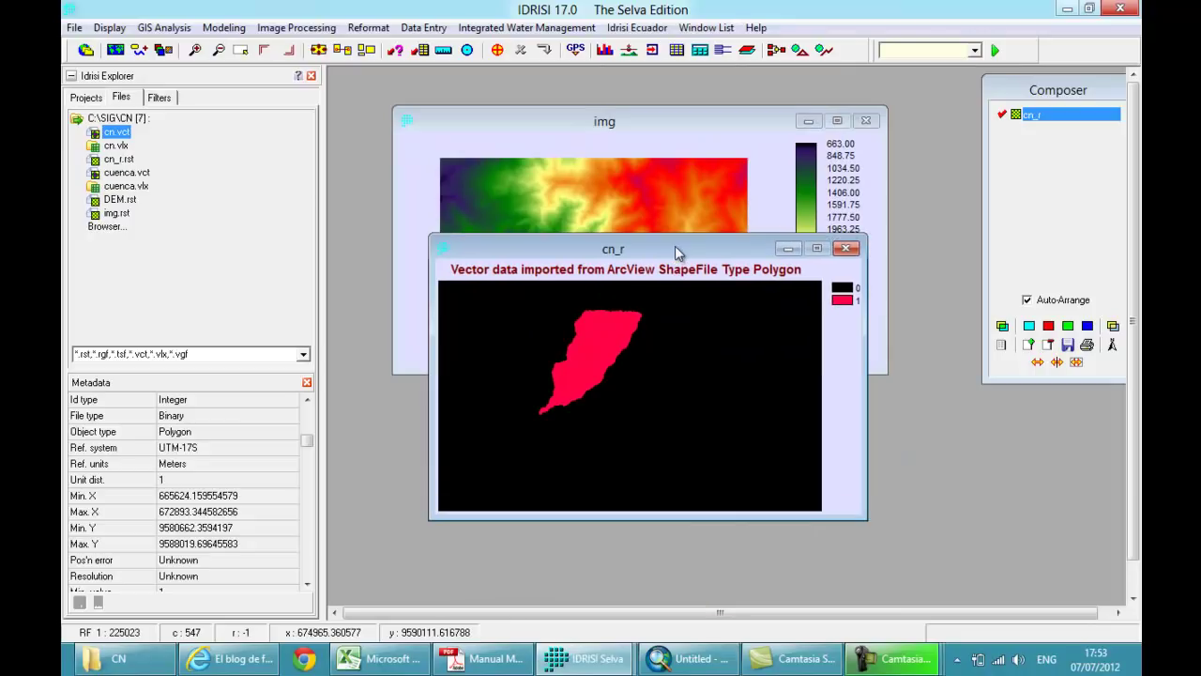
{"action": "left_click", "coordinate": [843, 247]}
{"action": "left_click", "coordinate": [866, 122]}
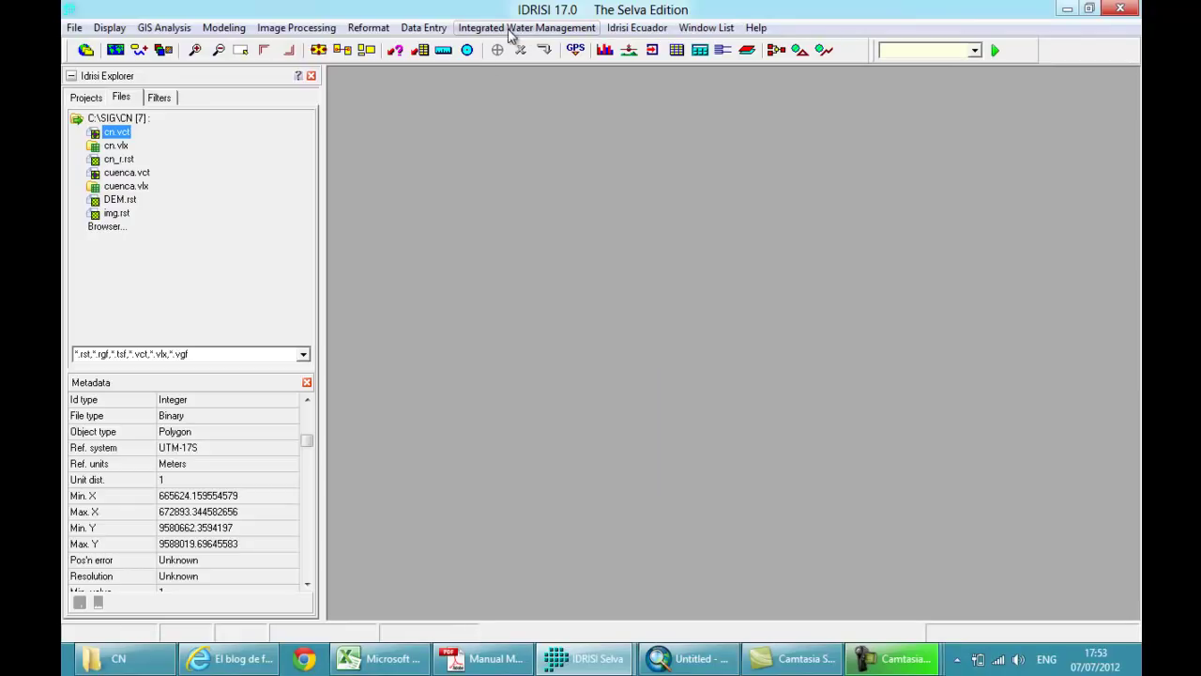
Step: Launch the Water cycle module from the environmental aspects of Integrated Water Management and open its watershed parameters tool
{"action": "left_click", "coordinate": [556, 32]}
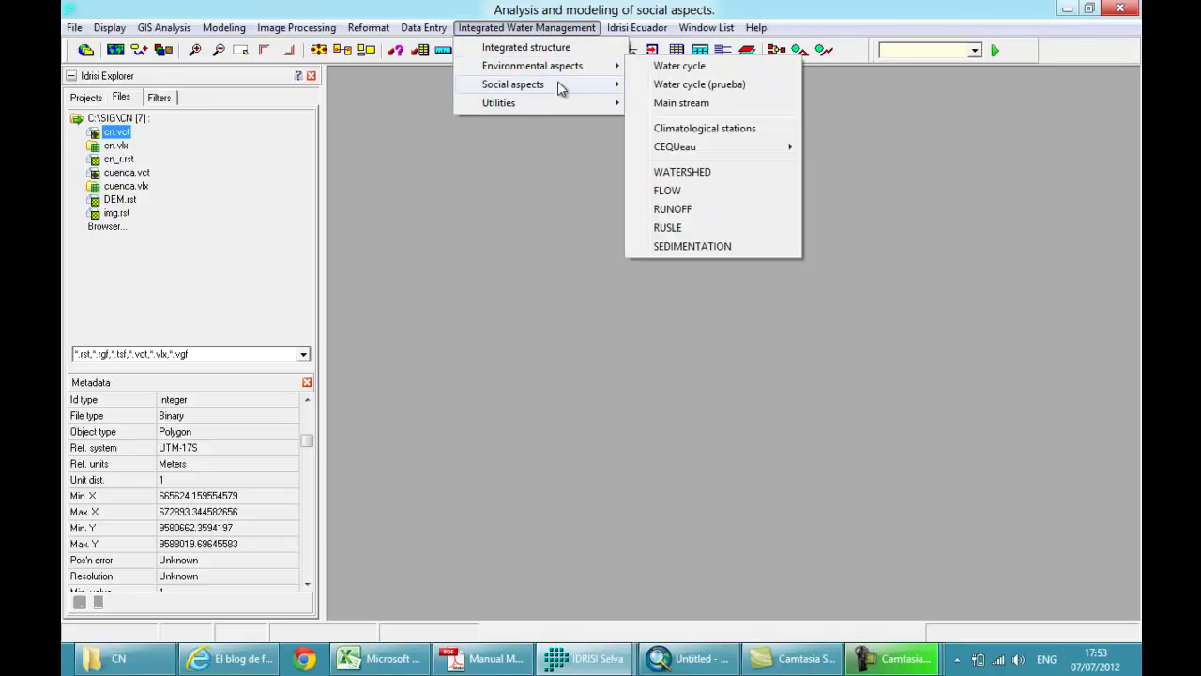
{"action": "mouse_move", "coordinate": [580, 71]}
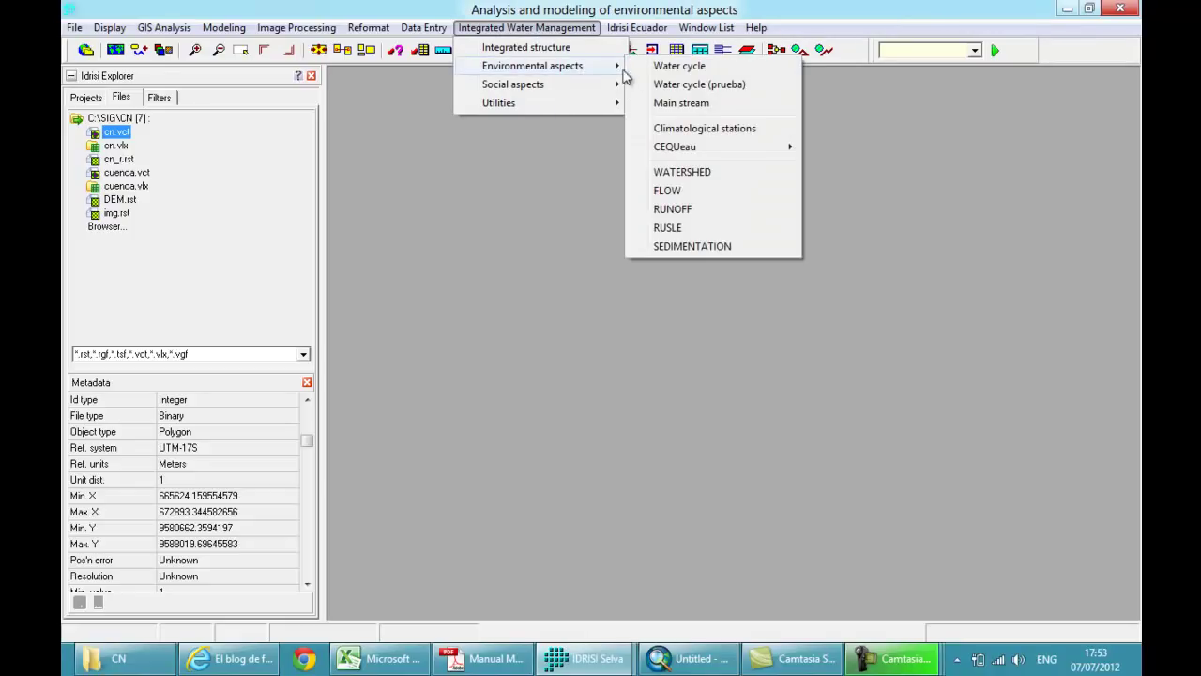
{"action": "left_click", "coordinate": [678, 68]}
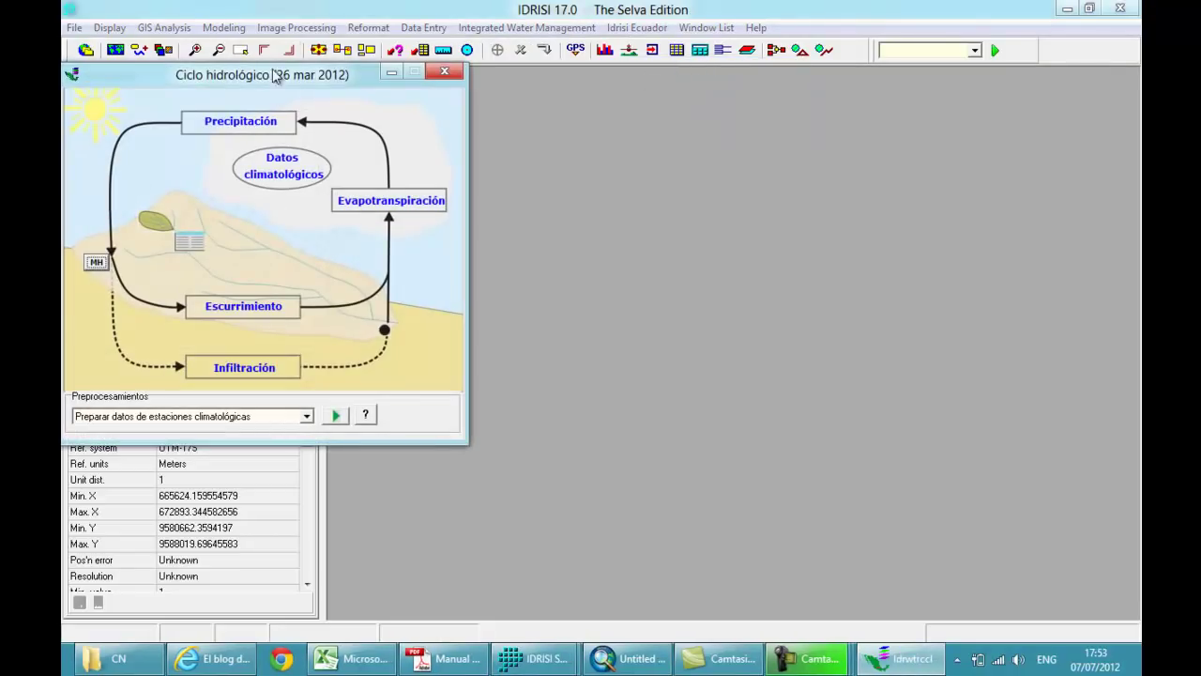
{"action": "left_click_drag", "start_coordinate": [273, 75], "coordinate": [967, 129]}
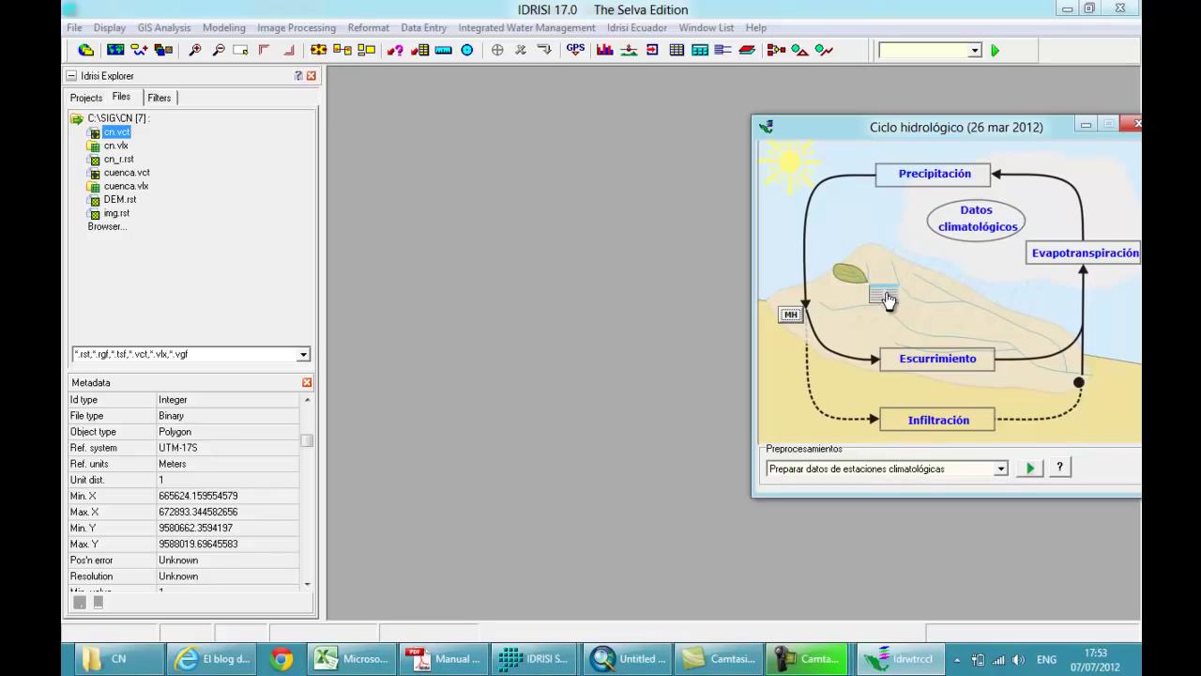
{"action": "left_click", "coordinate": [885, 295]}
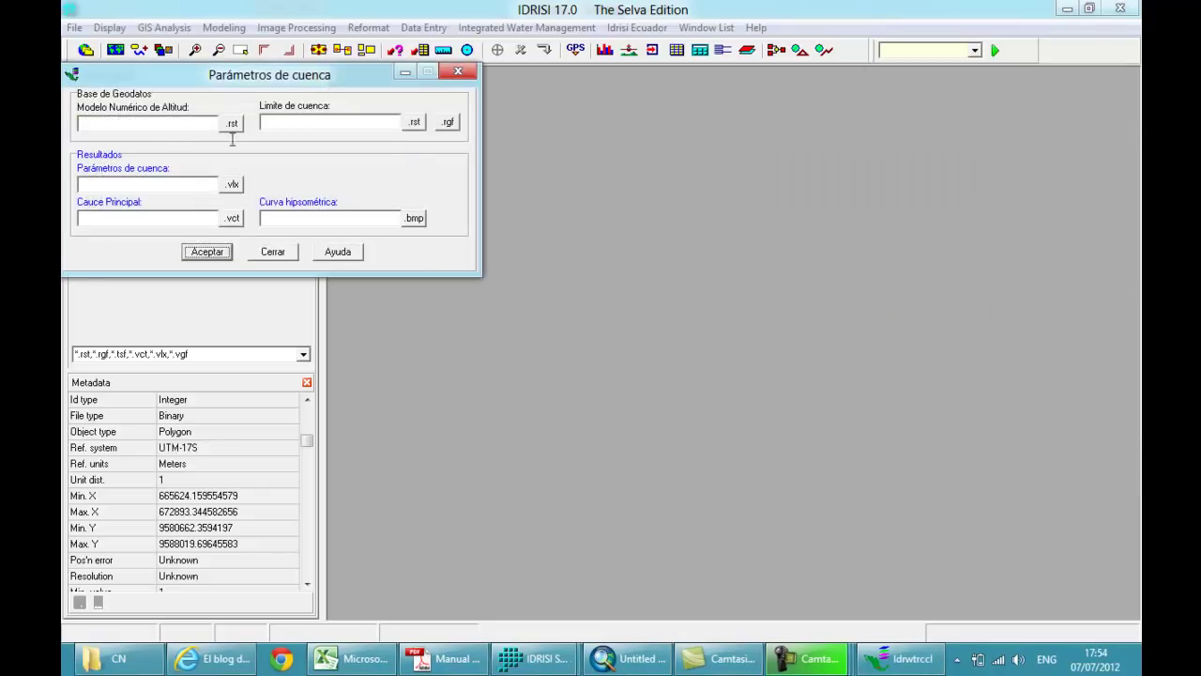
Step: Calculate the watershed parameters from altitude model DEM and limit cn_r, naming the outputs pcuenca, cprincipal and chipso
{"action": "left_click", "coordinate": [231, 124]}
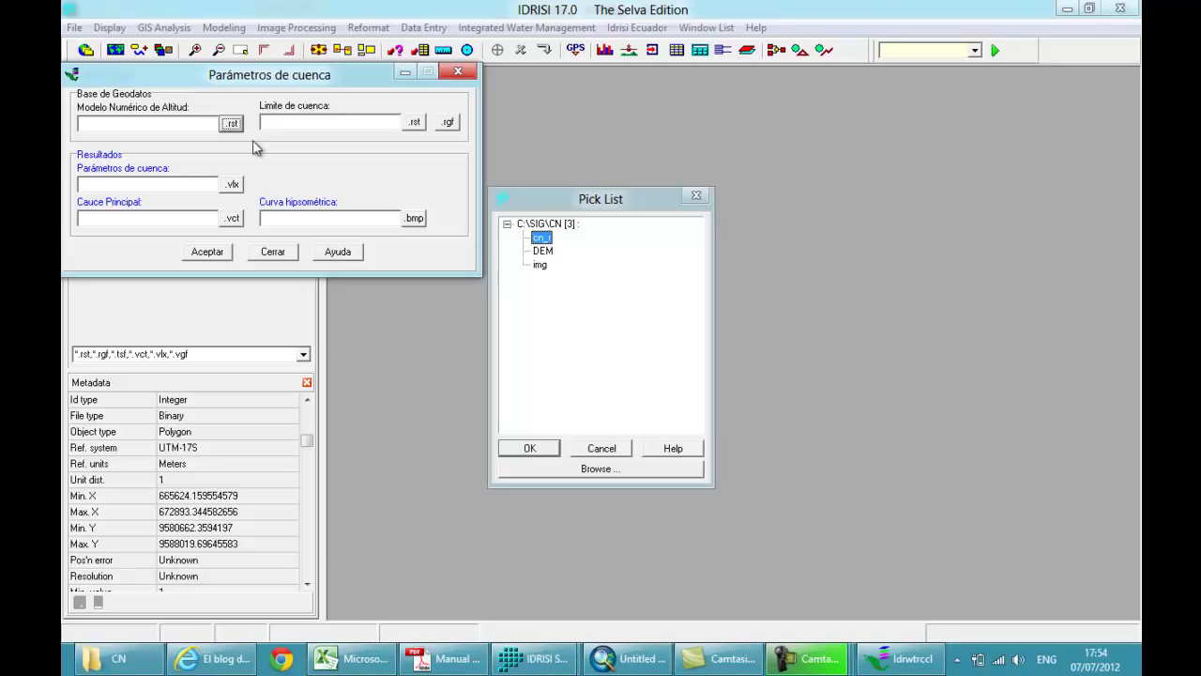
{"action": "left_click", "coordinate": [544, 254]}
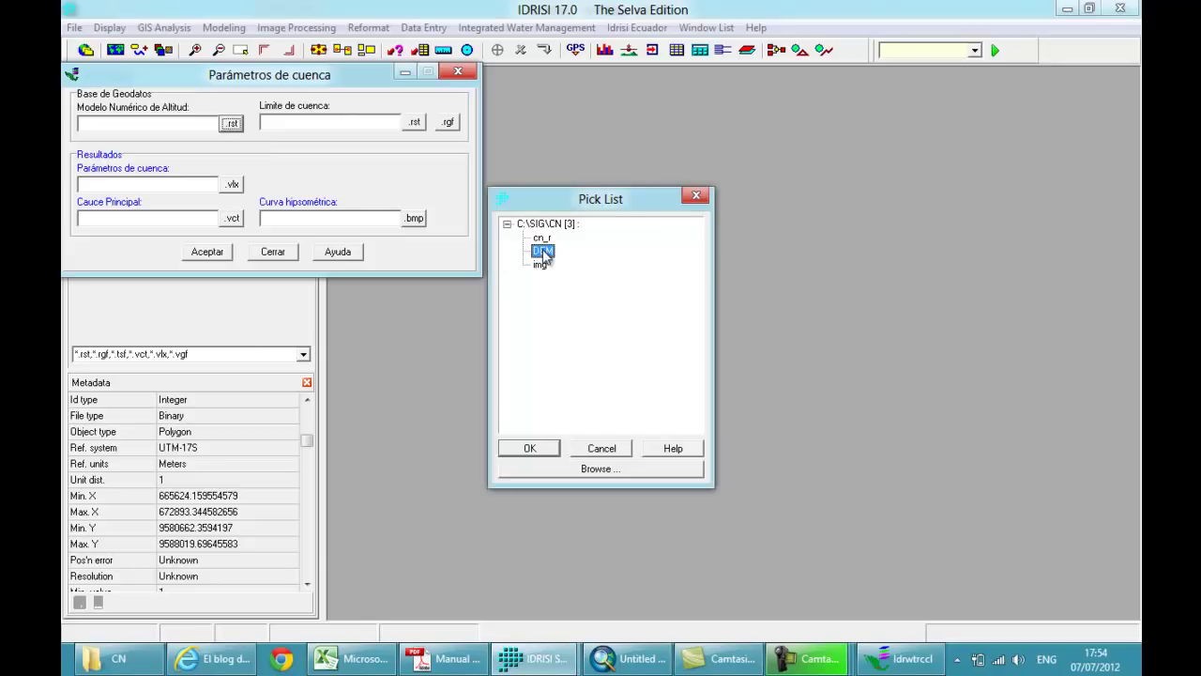
{"action": "left_click", "coordinate": [529, 447]}
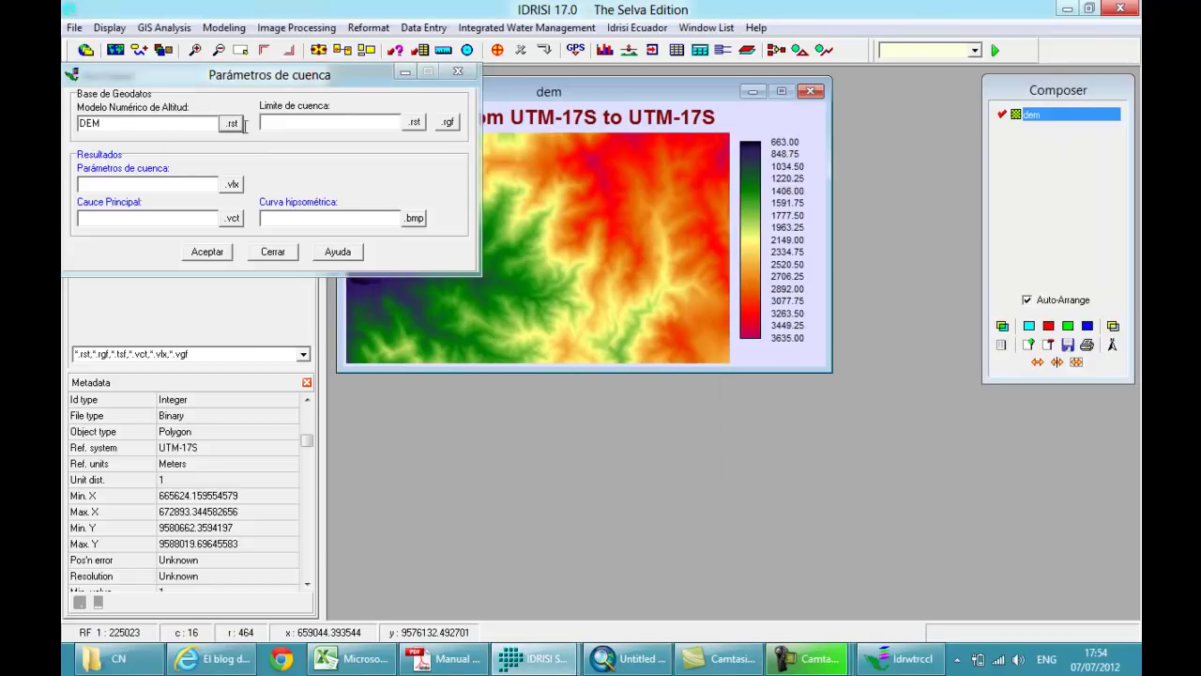
{"action": "left_click", "coordinate": [414, 122]}
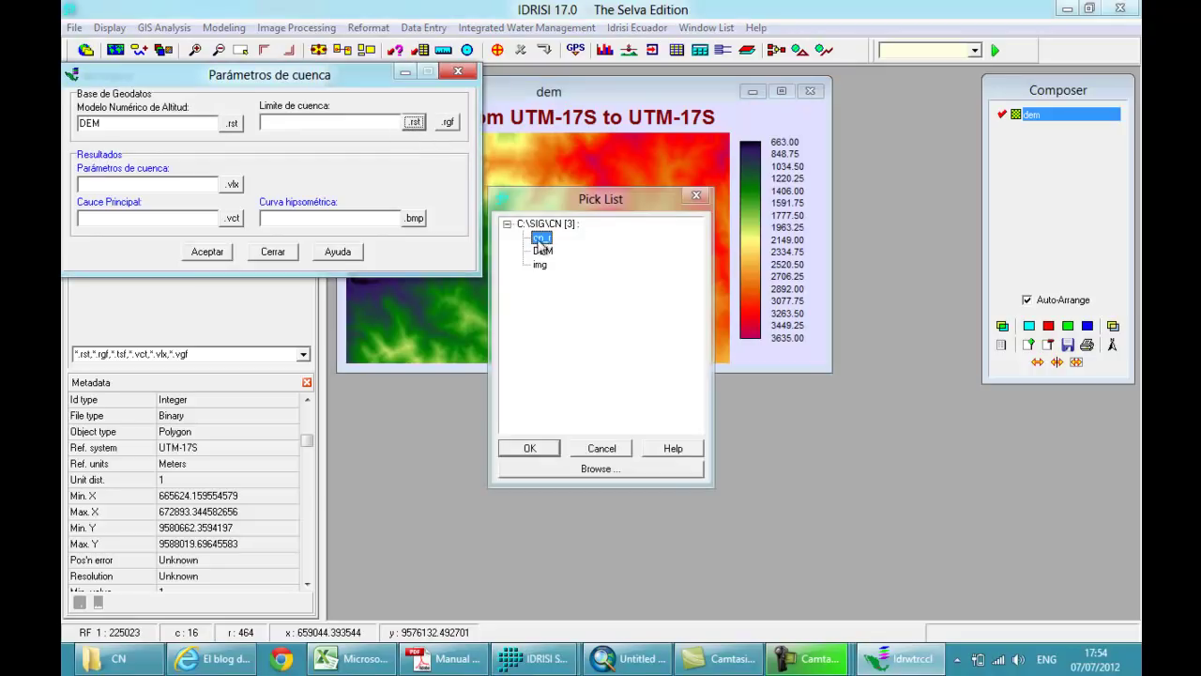
{"action": "left_click", "coordinate": [529, 448]}
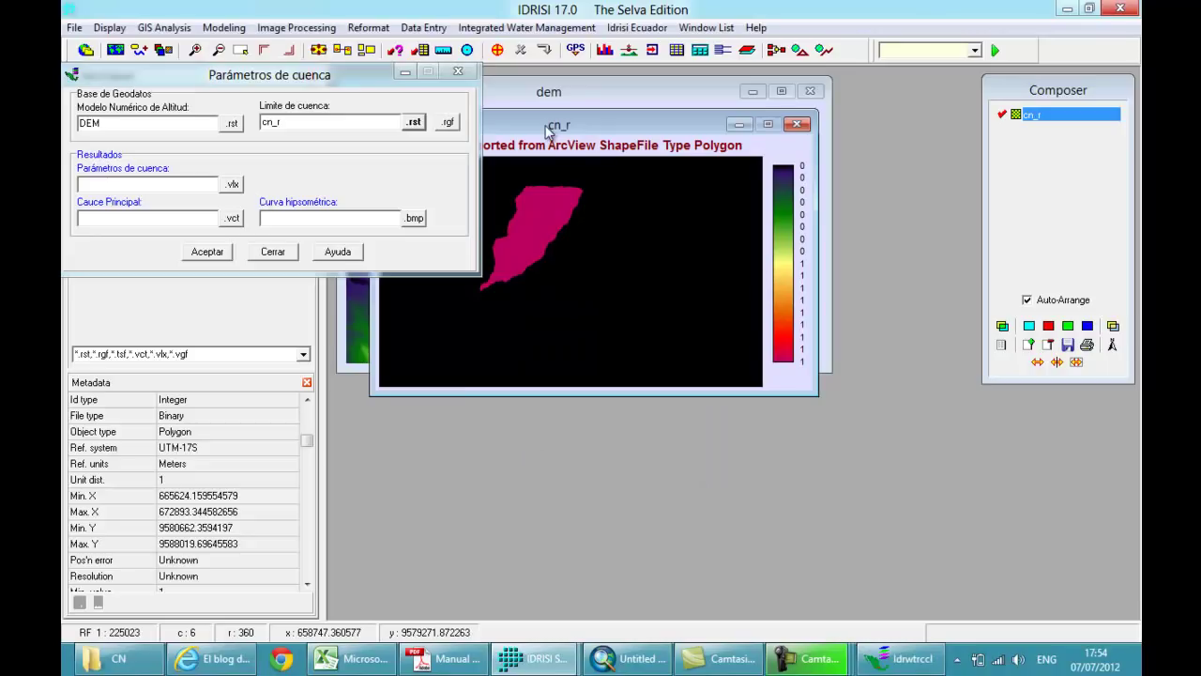
{"action": "left_click", "coordinate": [124, 183]}
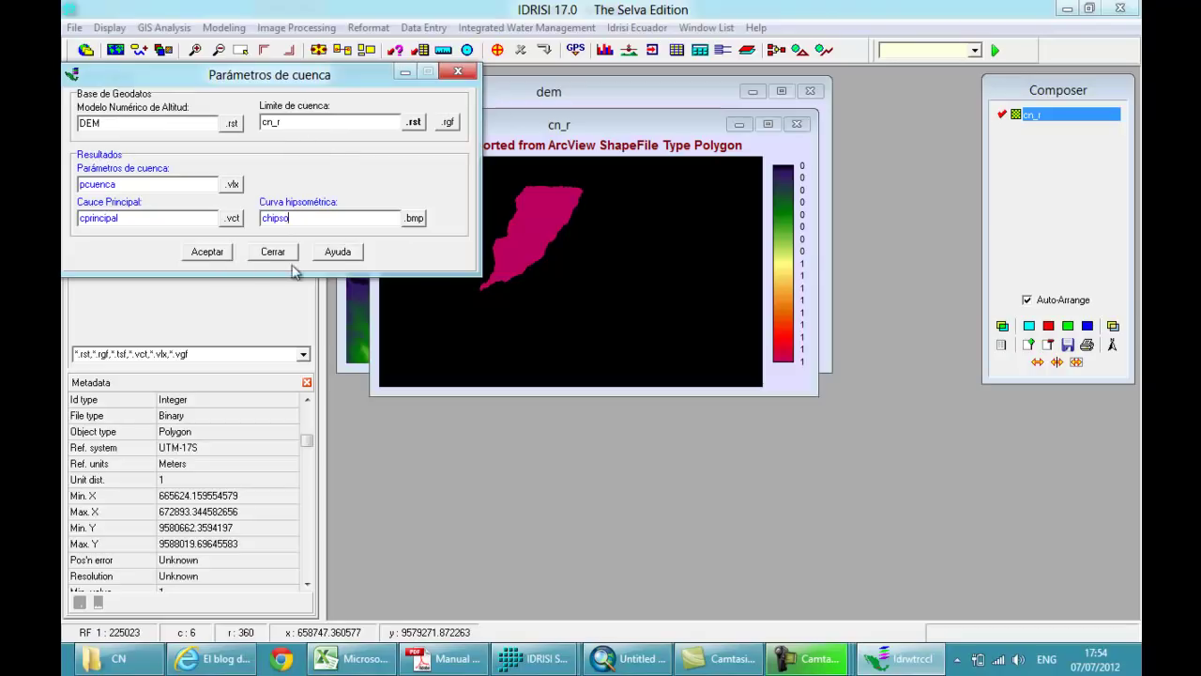
{"action": "left_click", "coordinate": [207, 253]}
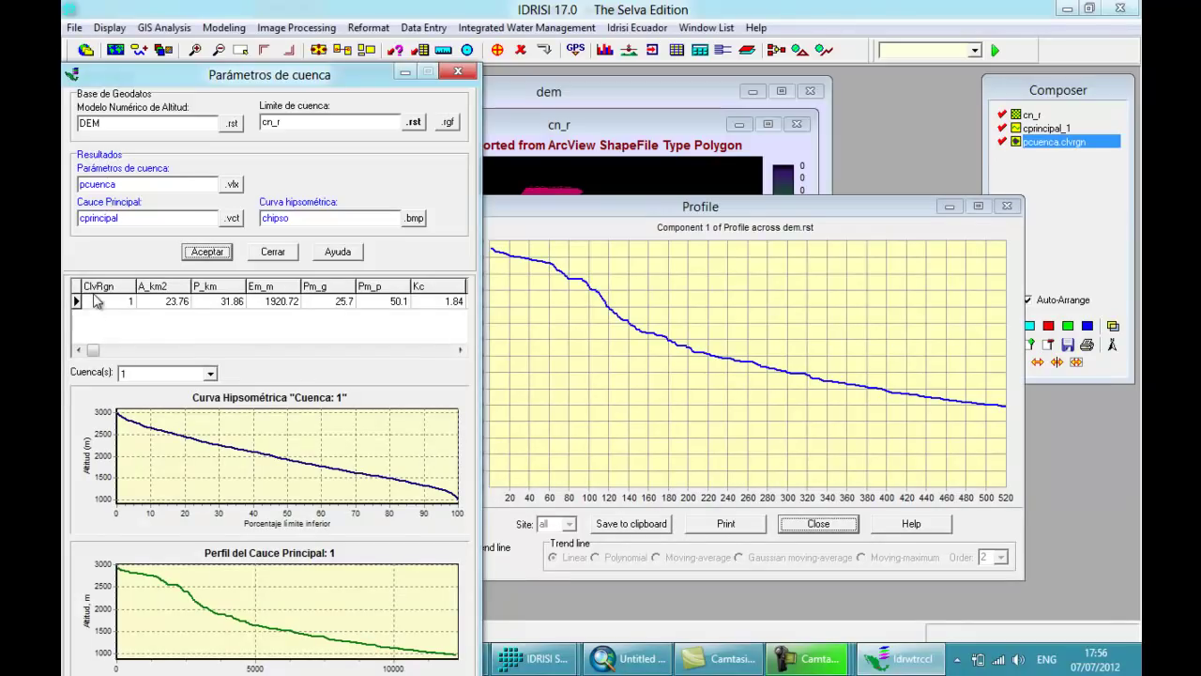
Step: Look through the columns of the watershed parameters table, and close the Profile and Parámetros de cuenca windows
{"action": "mouse_move", "coordinate": [92, 350]}
{"action": "left_mouse_down"}
{"action": "mouse_move", "coordinate": [125, 350]}
{"action": "mouse_move", "coordinate": [93, 351]}
{"action": "left_mouse_up"}
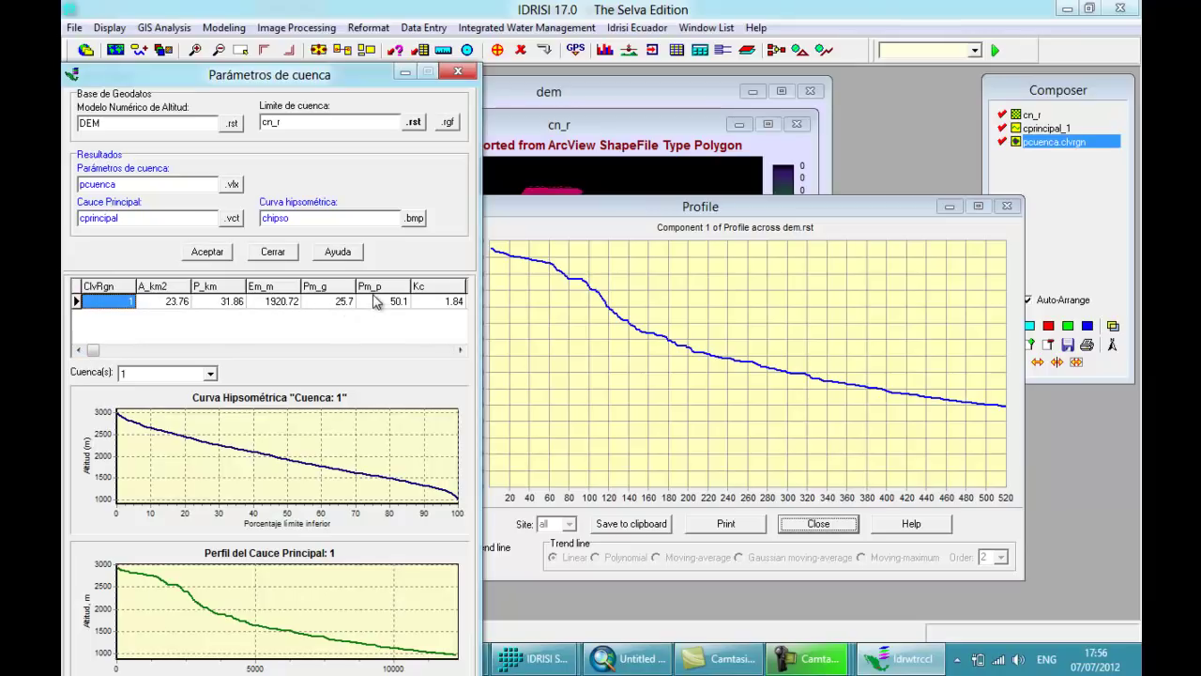
{"action": "left_click", "coordinate": [460, 351]}
{"action": "left_click", "coordinate": [460, 351]}
{"action": "left_click_drag", "start_coordinate": [157, 352], "coordinate": [418, 351]}
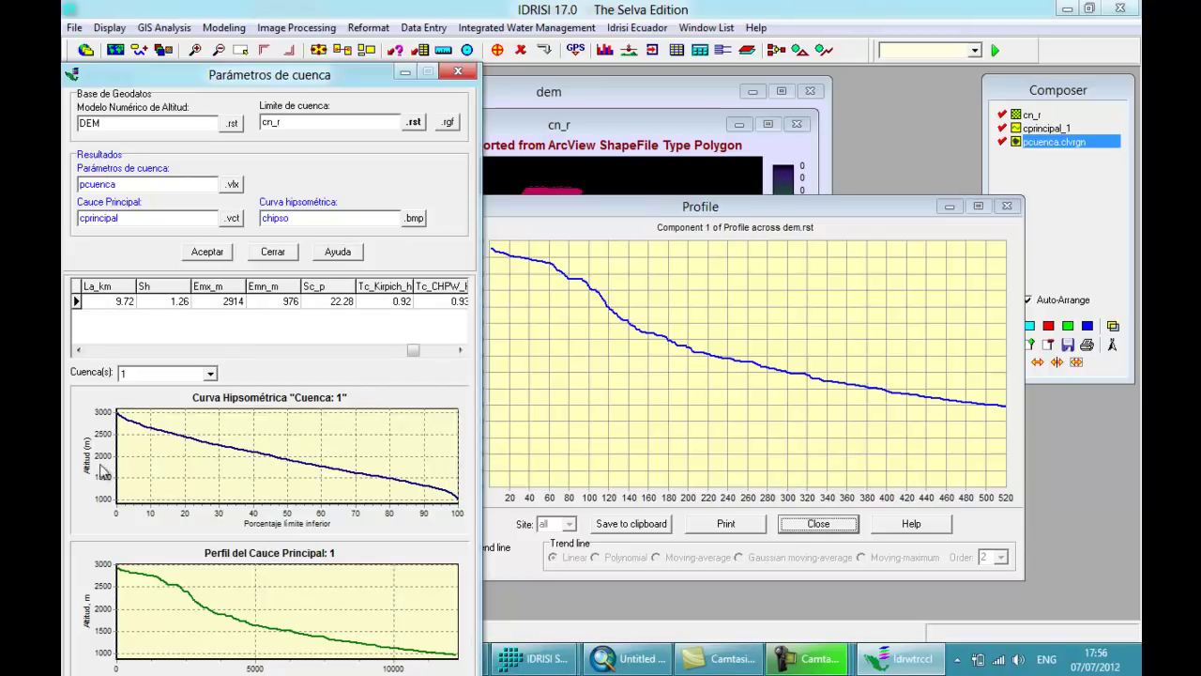
{"action": "left_click", "coordinate": [642, 210]}
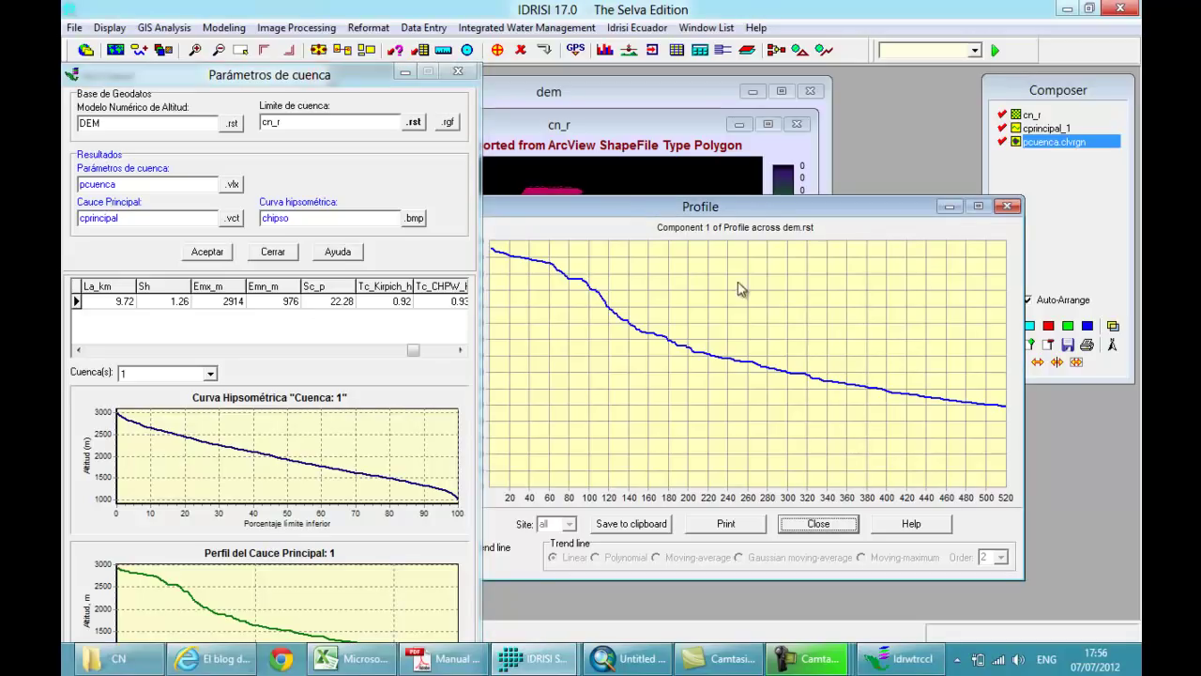
{"action": "left_click", "coordinate": [1009, 207]}
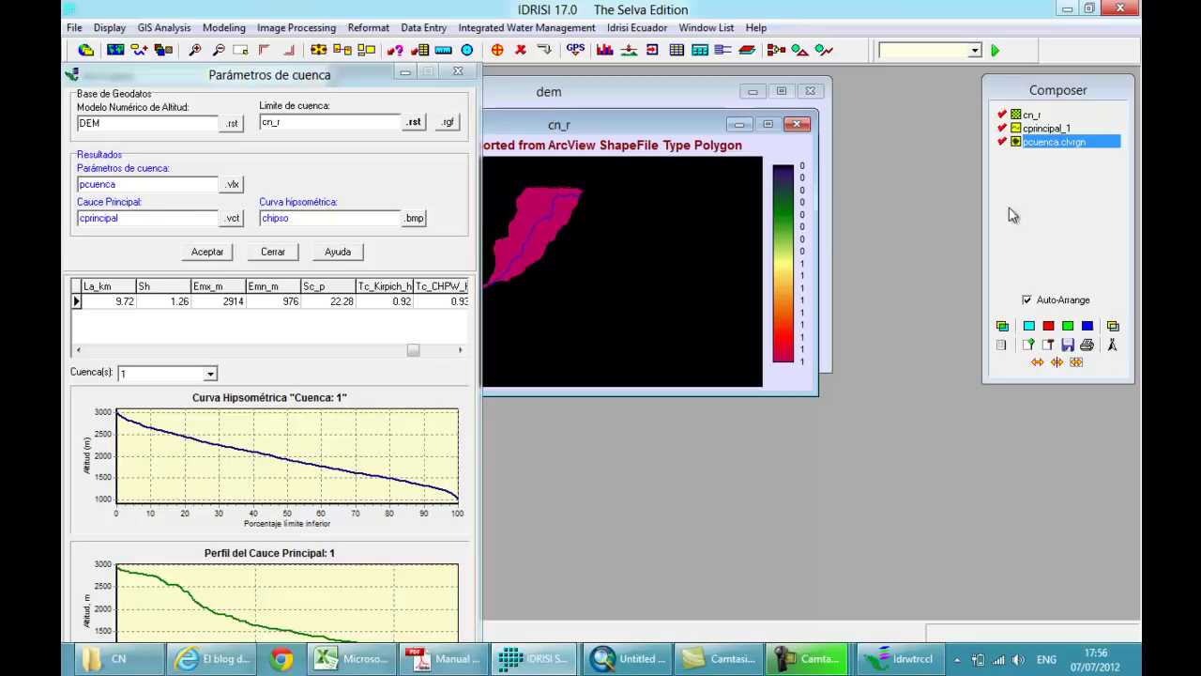
{"action": "left_click", "coordinate": [459, 75]}
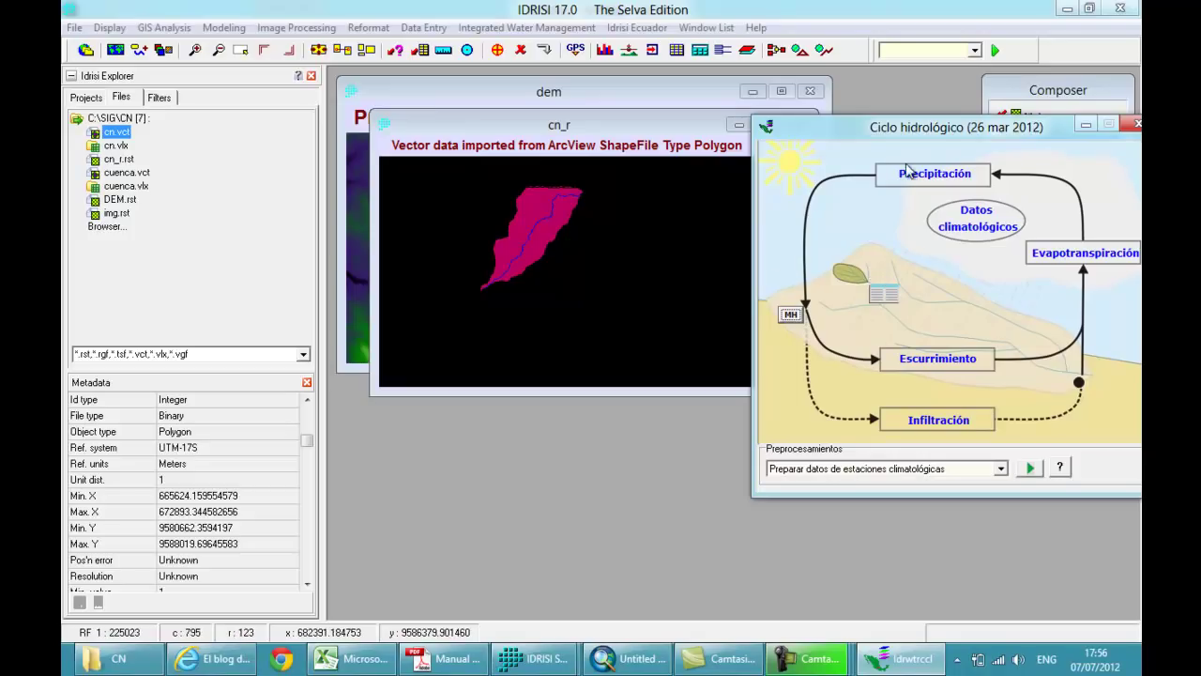
Step: Move the Ciclo hidrológico window clear of the maps and bring the dem map to the front
{"action": "left_click_drag", "start_coordinate": [943, 132], "coordinate": [661, 316]}
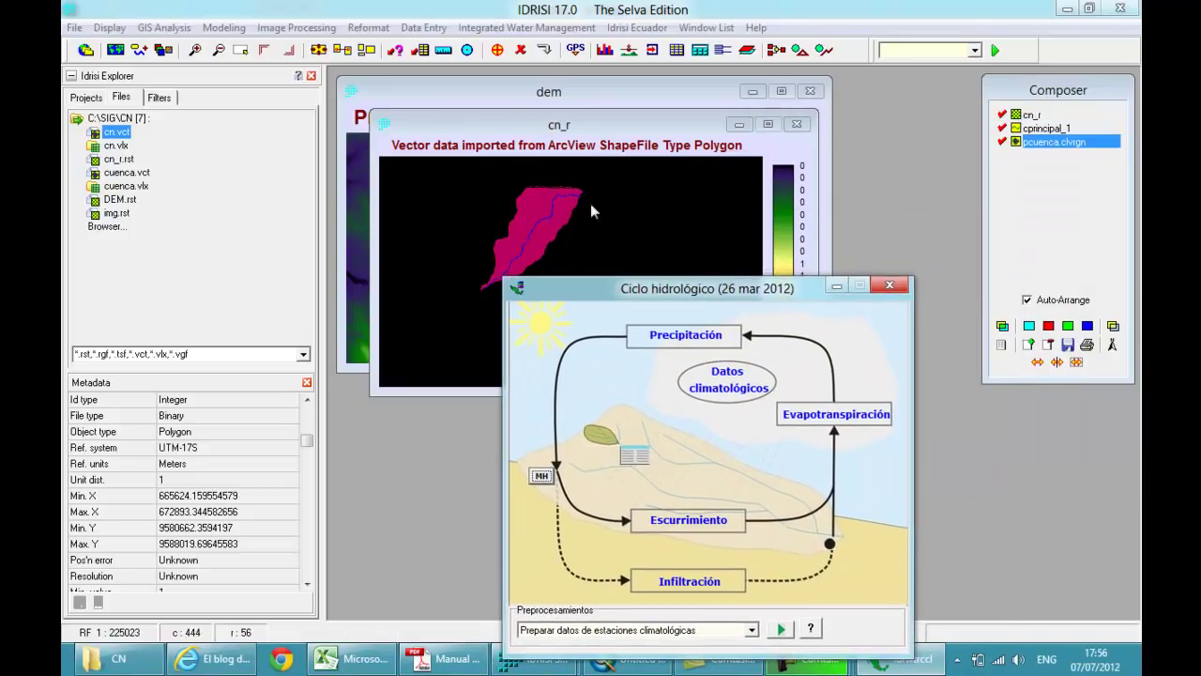
{"action": "left_click", "coordinate": [551, 100]}
{"action": "left_click_drag", "start_coordinate": [729, 288], "coordinate": [727, 381]}
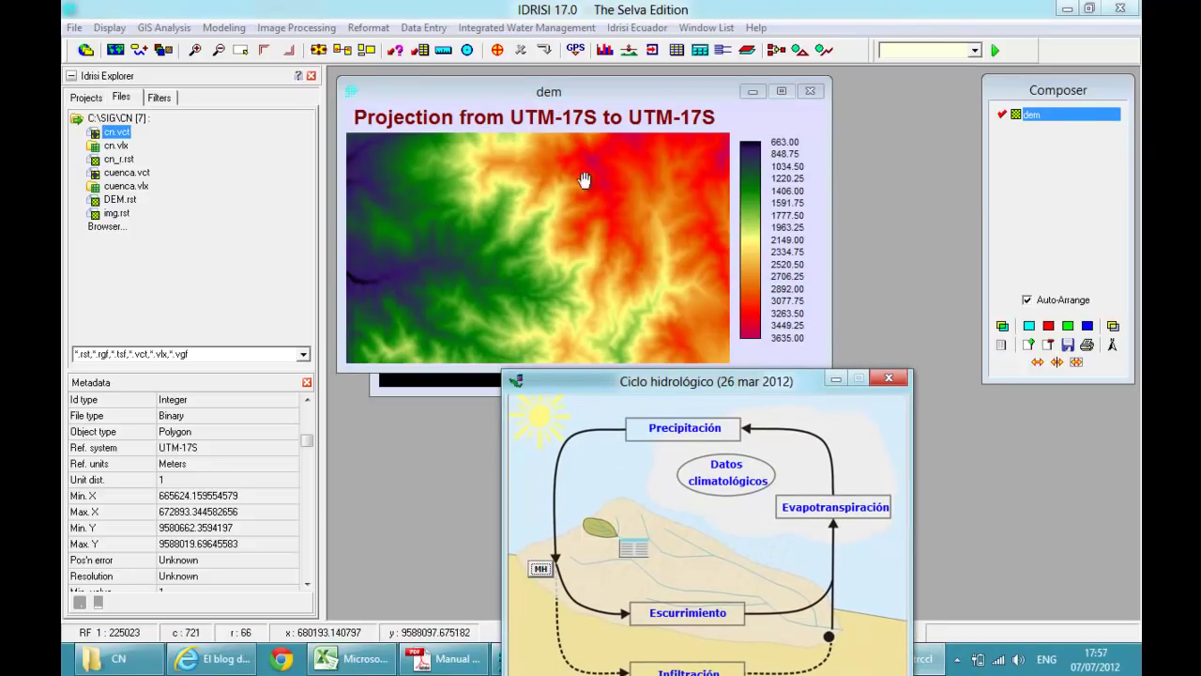
Step: Open the RUNOFF surface runoff accumulation module
{"action": "left_click", "coordinate": [355, 28]}
{"action": "mouse_move", "coordinate": [313, 30]}
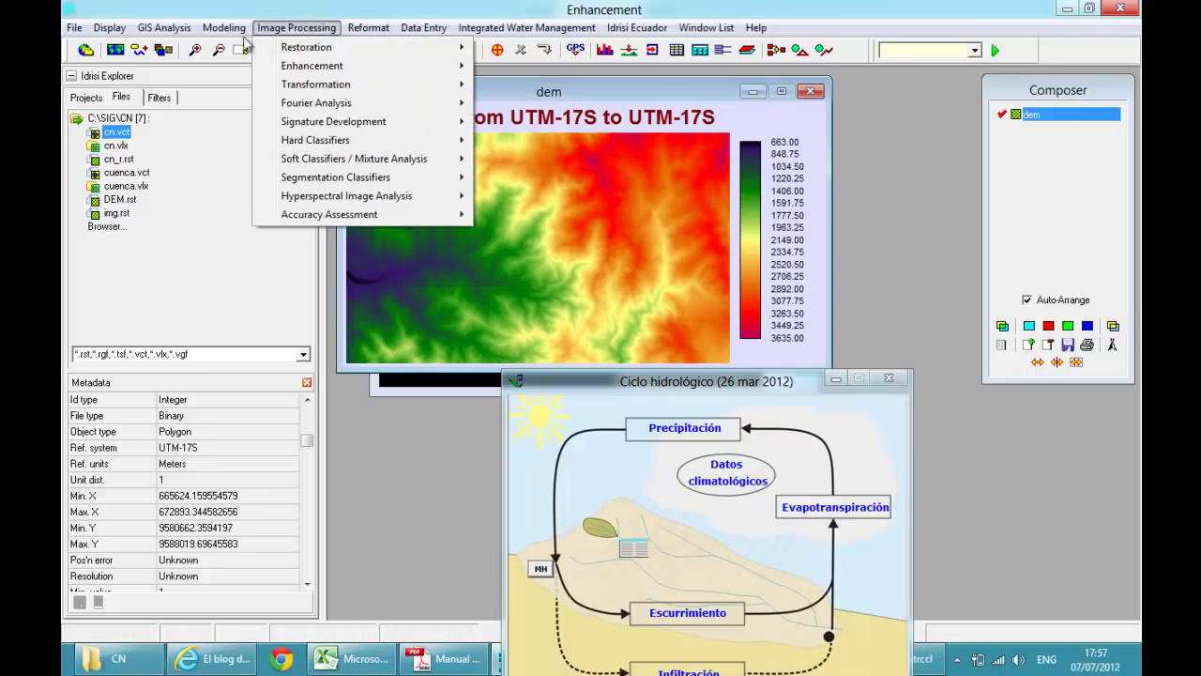
{"action": "mouse_move", "coordinate": [223, 28]}
{"action": "mouse_move", "coordinate": [302, 85]}
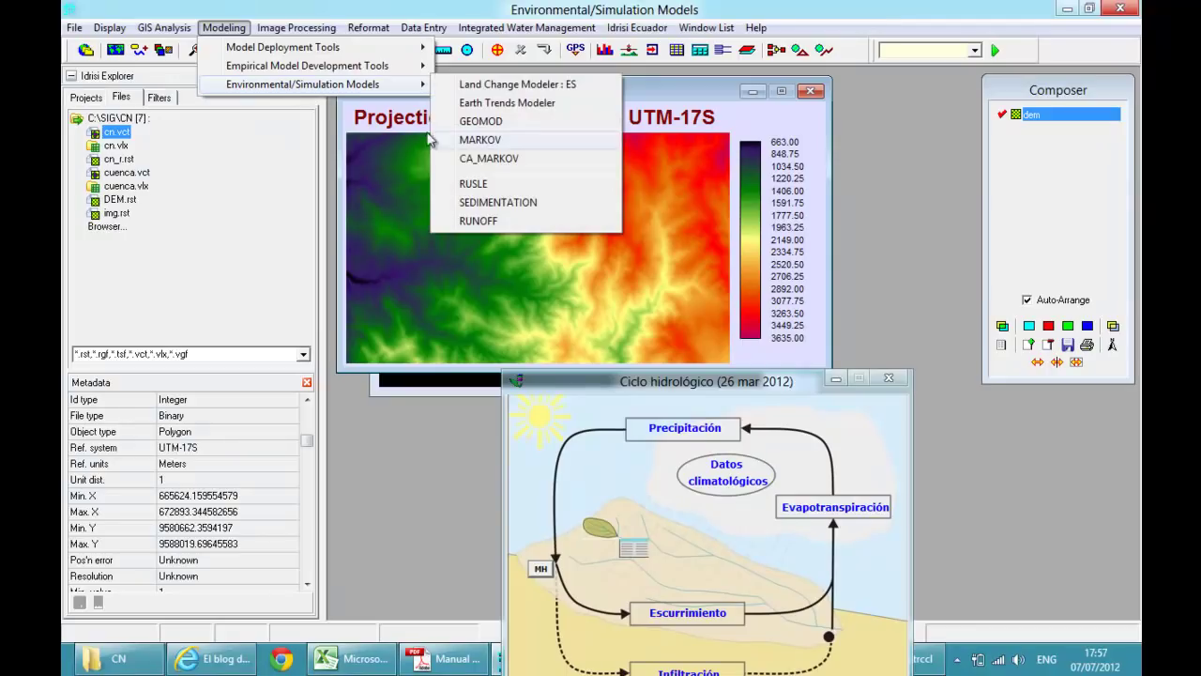
{"action": "left_click", "coordinate": [907, 50]}
{"action": "type", "text": "Runoff"}
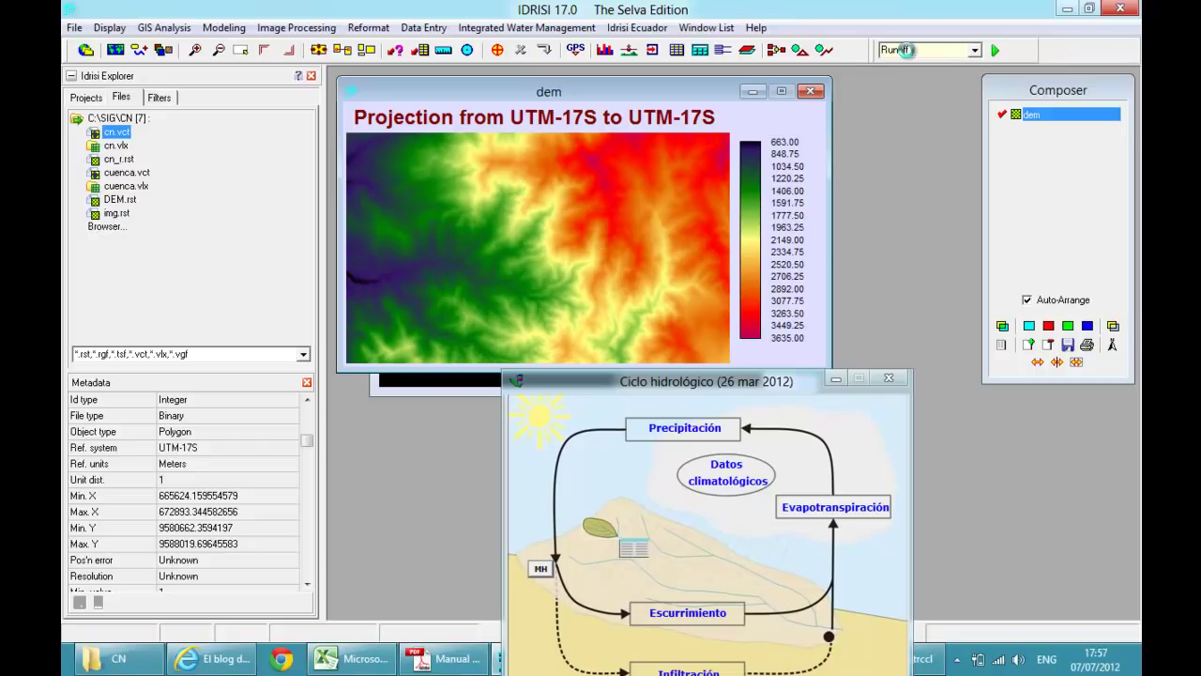
{"action": "key", "text": "Return"}
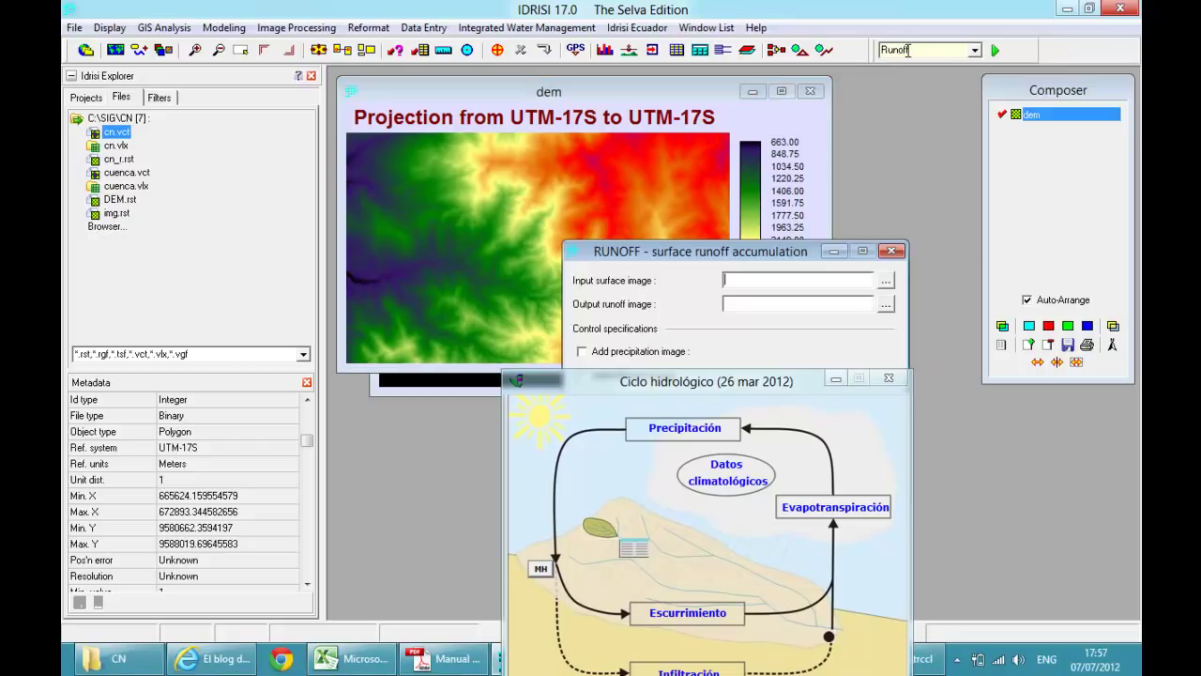
Step: Set DEM as the input surface image and runoff as the output image, and move the RUNOFF dialog clear of the other window
{"action": "left_click", "coordinate": [887, 281]}
{"action": "left_click", "coordinate": [544, 250]}
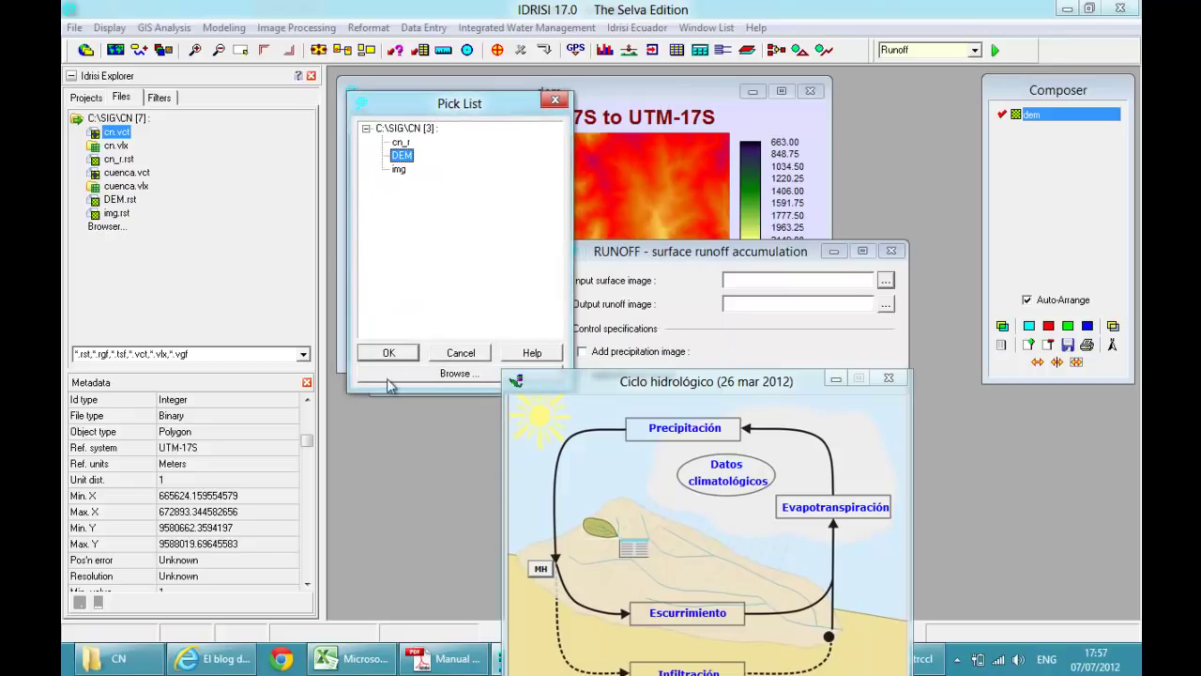
{"action": "left_click", "coordinate": [390, 352]}
{"action": "left_click", "coordinate": [761, 303]}
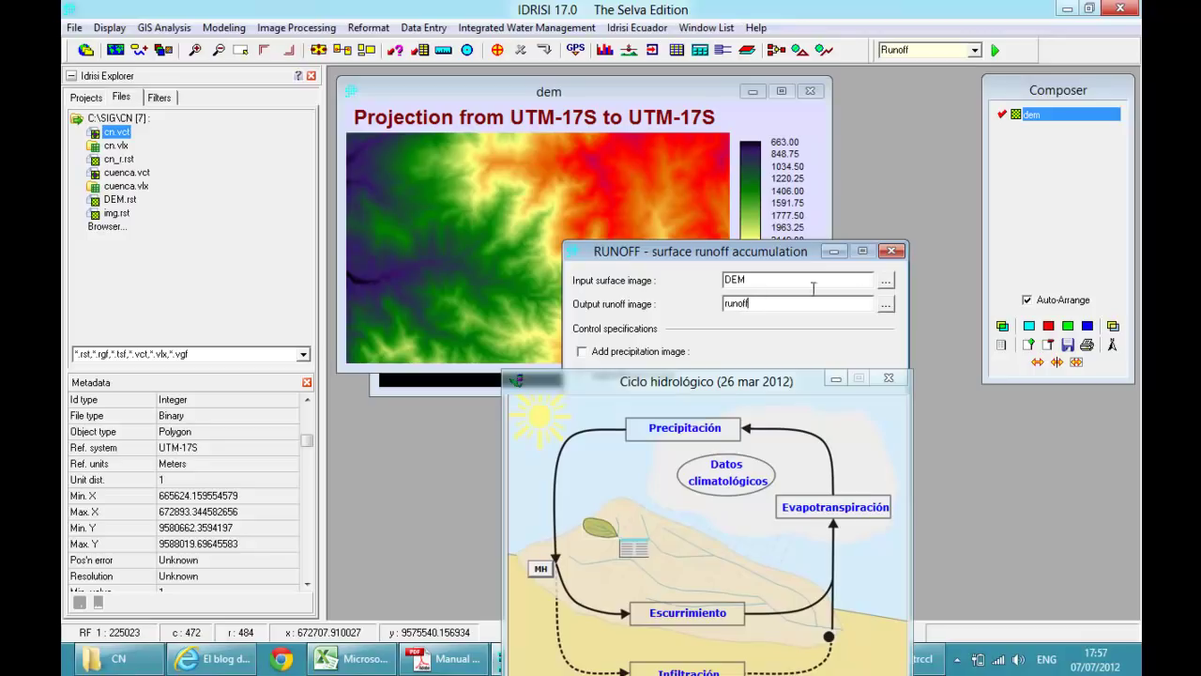
{"action": "left_click_drag", "start_coordinate": [775, 255], "coordinate": [585, 126]}
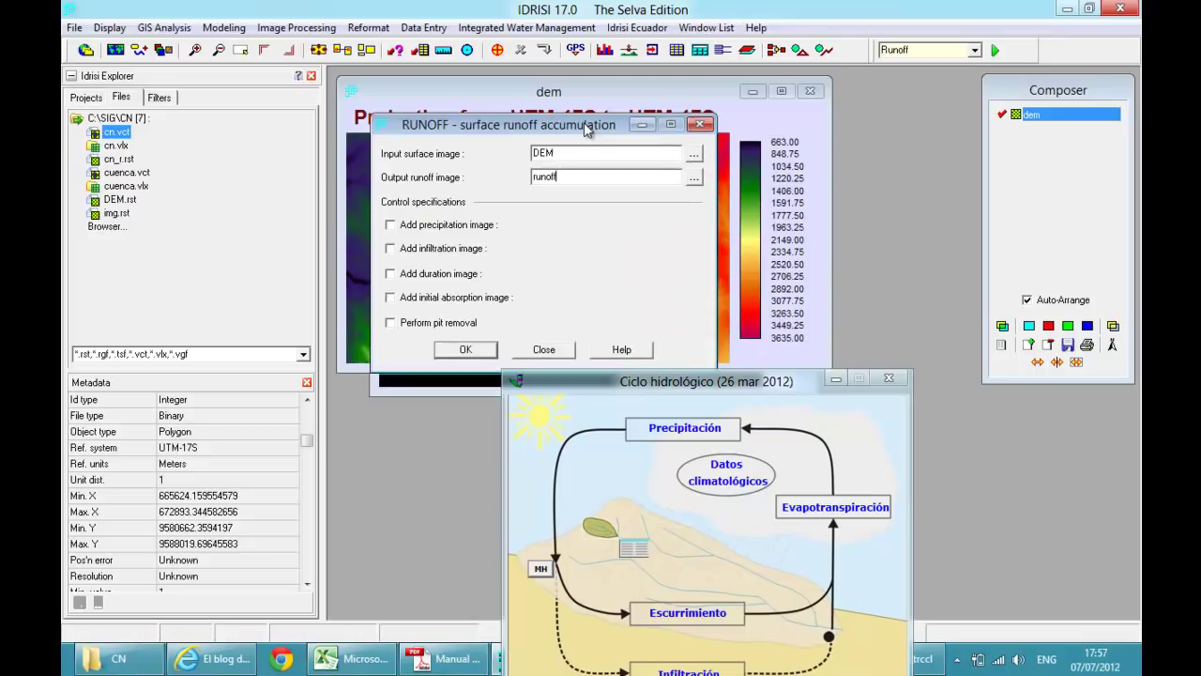
Step: Close the Ciclo hidrológico window and calculate the runoff accumulation with pit removal enabled
{"action": "left_click", "coordinate": [890, 379]}
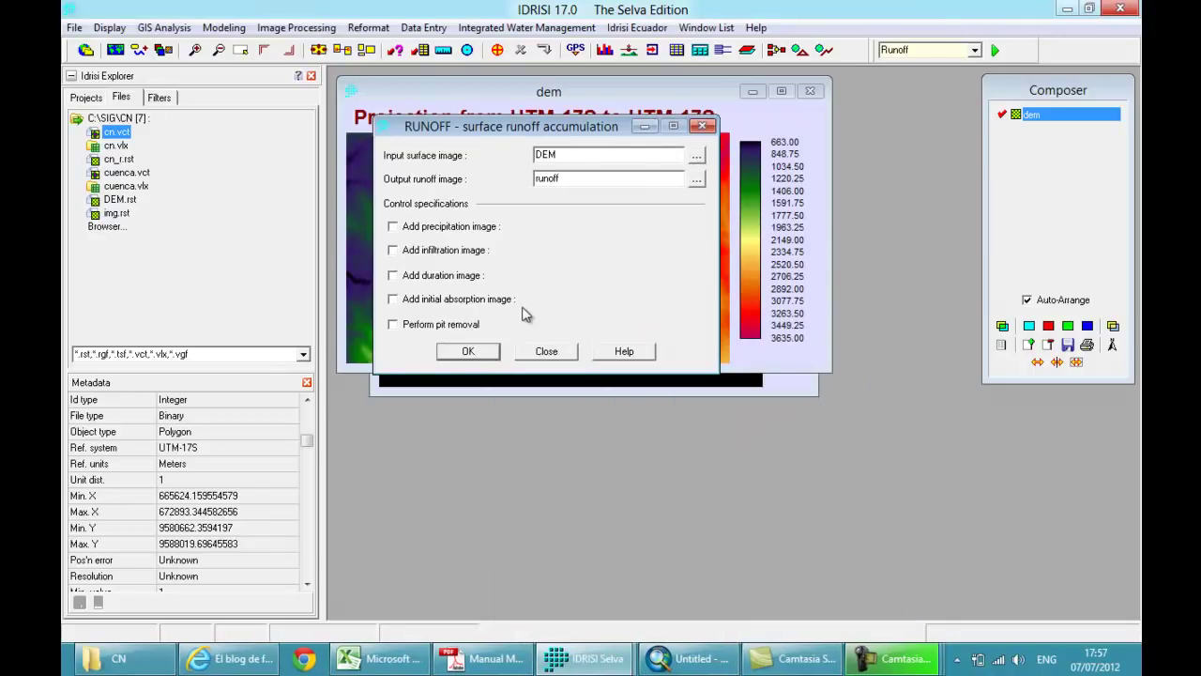
{"action": "left_click", "coordinate": [432, 325]}
{"action": "left_click_drag", "start_coordinate": [514, 127], "coordinate": [698, 238]}
{"action": "left_click", "coordinate": [652, 463]}
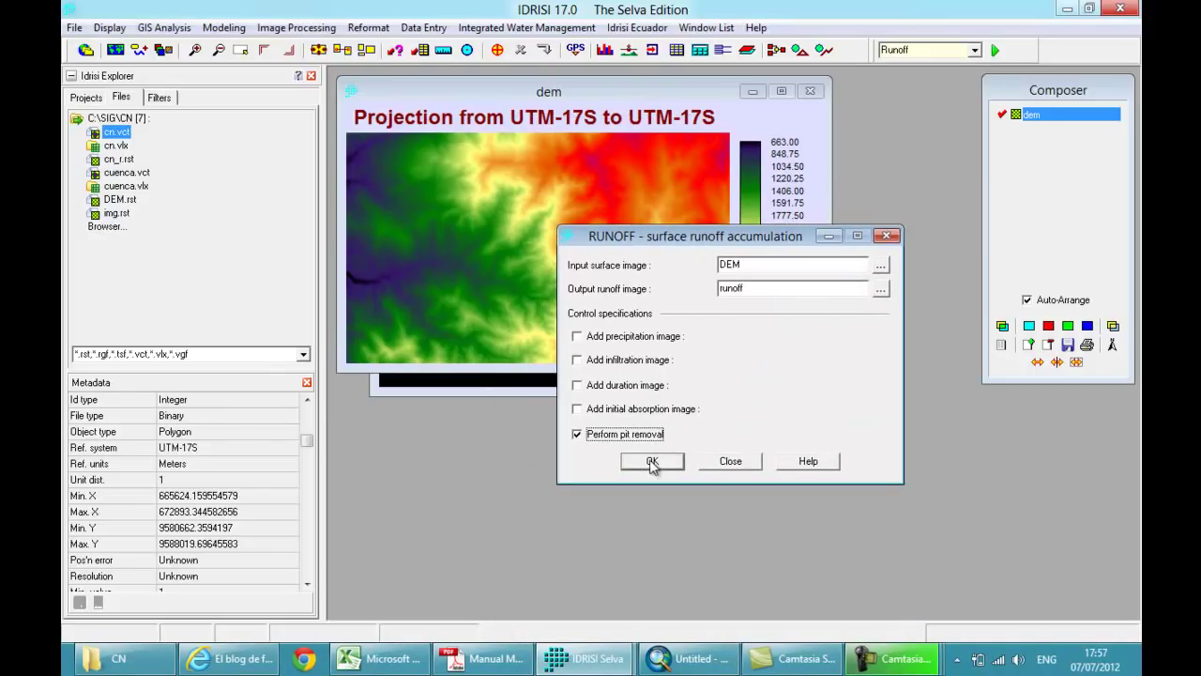
{"action": "left_click", "coordinate": [652, 461]}
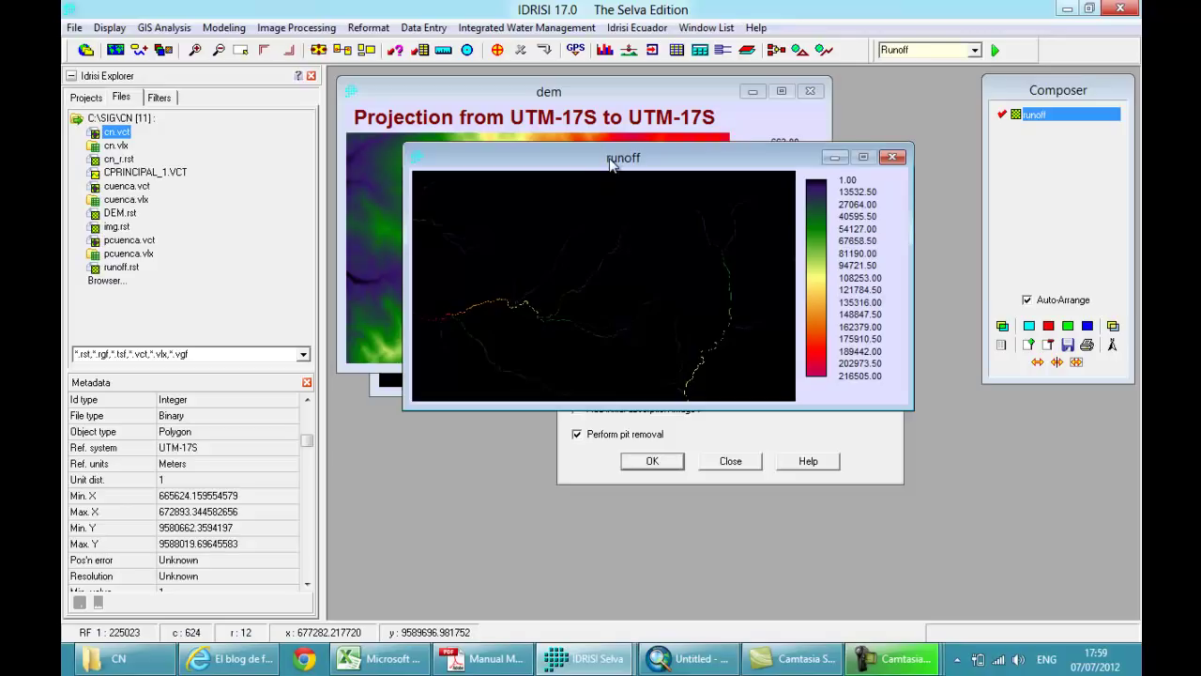
Step: Compare the runoff map with the flow accumulation map in ArcMap, dismissing the open layer properties there, and return to IDRISI
{"action": "left_click_drag", "start_coordinate": [610, 164], "coordinate": [615, 302]}
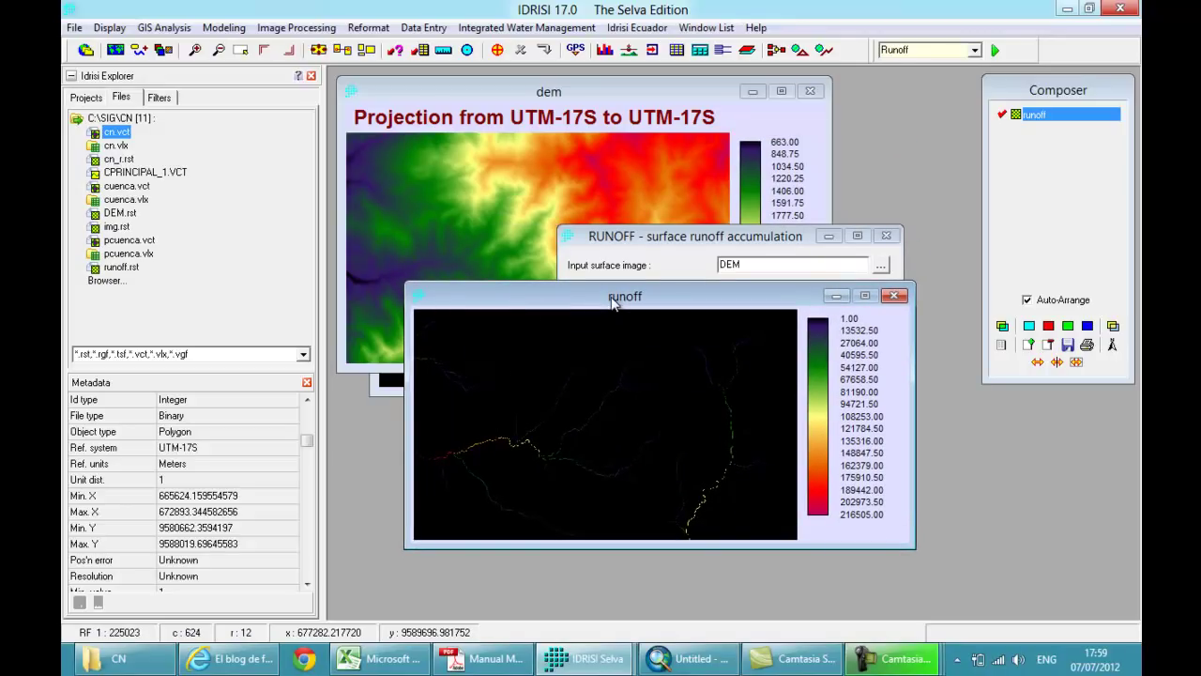
{"action": "left_click", "coordinate": [681, 657]}
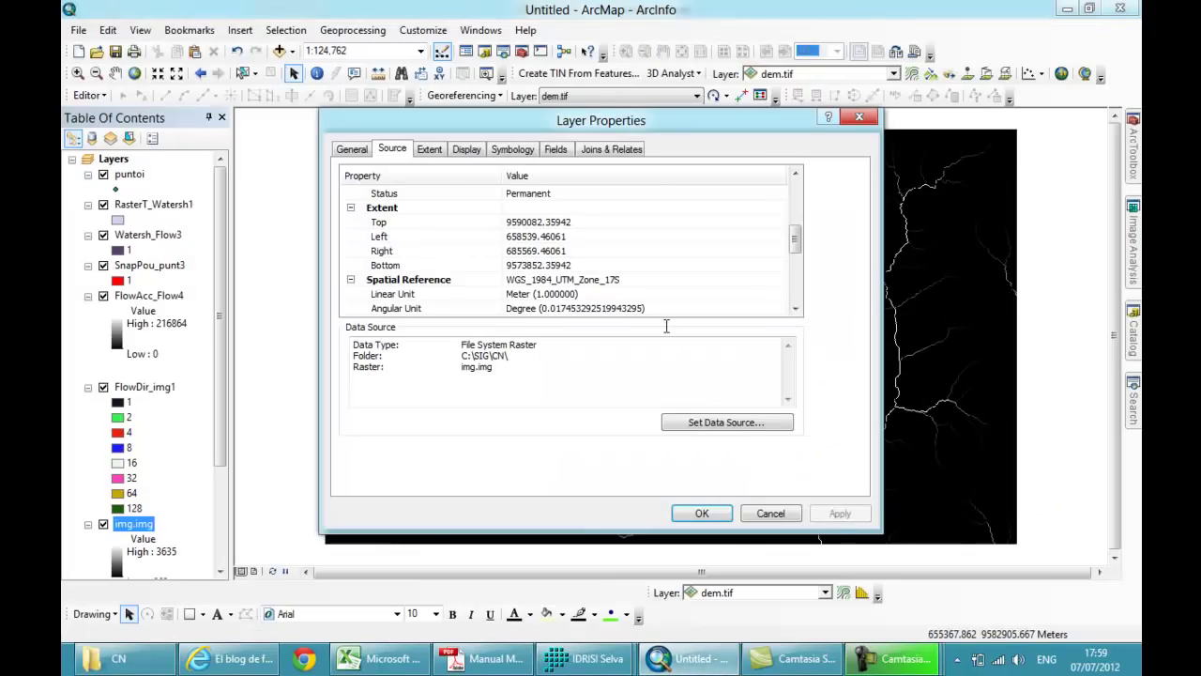
{"action": "left_click", "coordinate": [788, 511]}
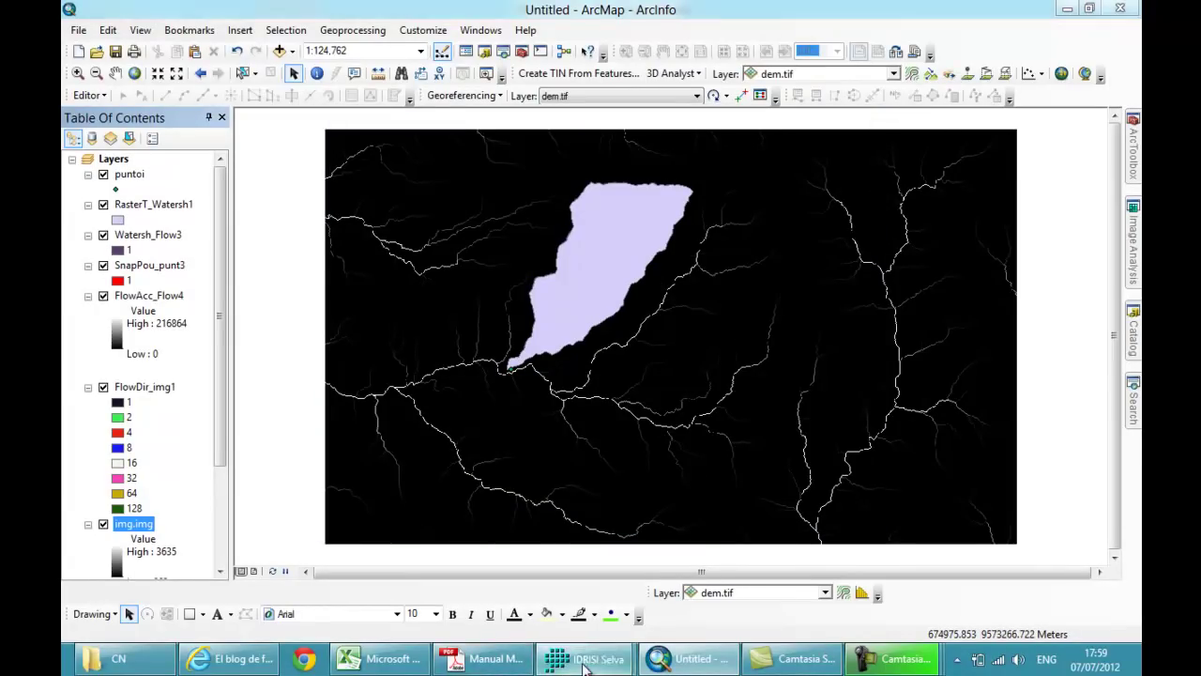
{"action": "mouse_move", "coordinate": [585, 665]}
{"action": "left_click", "coordinate": [470, 563]}
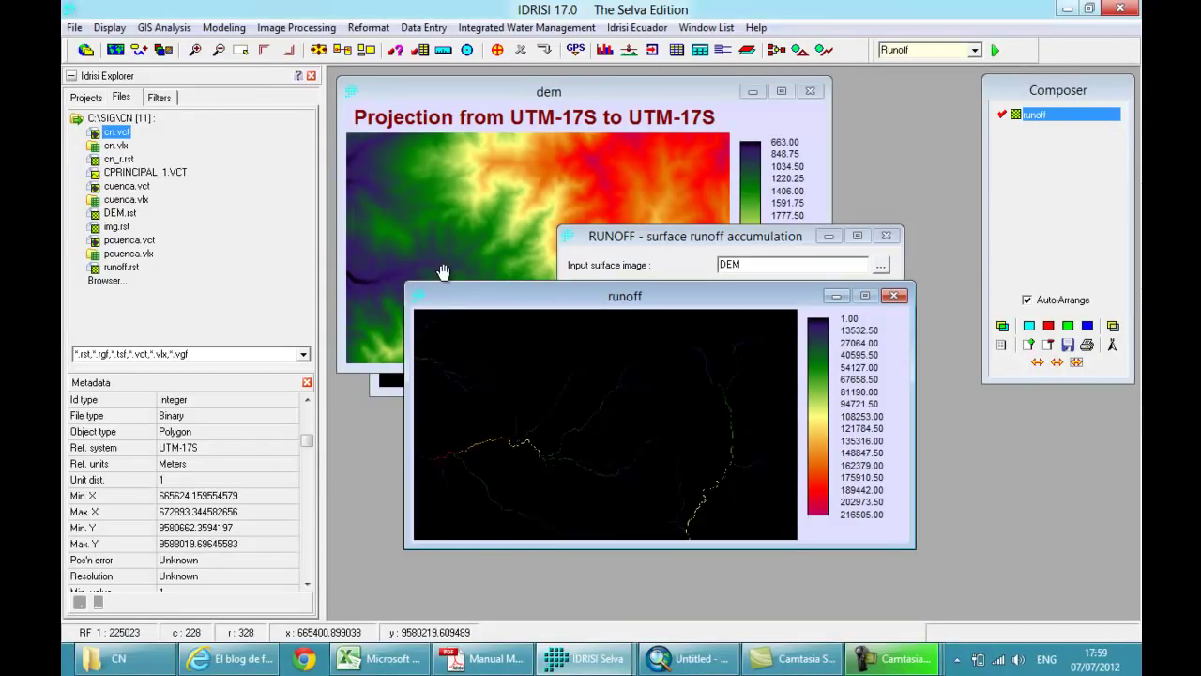
Step: Create a point layer named punto_n for digitizing over the river confluence in the runoff map
{"action": "left_click", "coordinate": [241, 52]}
{"action": "left_click_drag", "start_coordinate": [537, 448], "coordinate": [563, 473]}
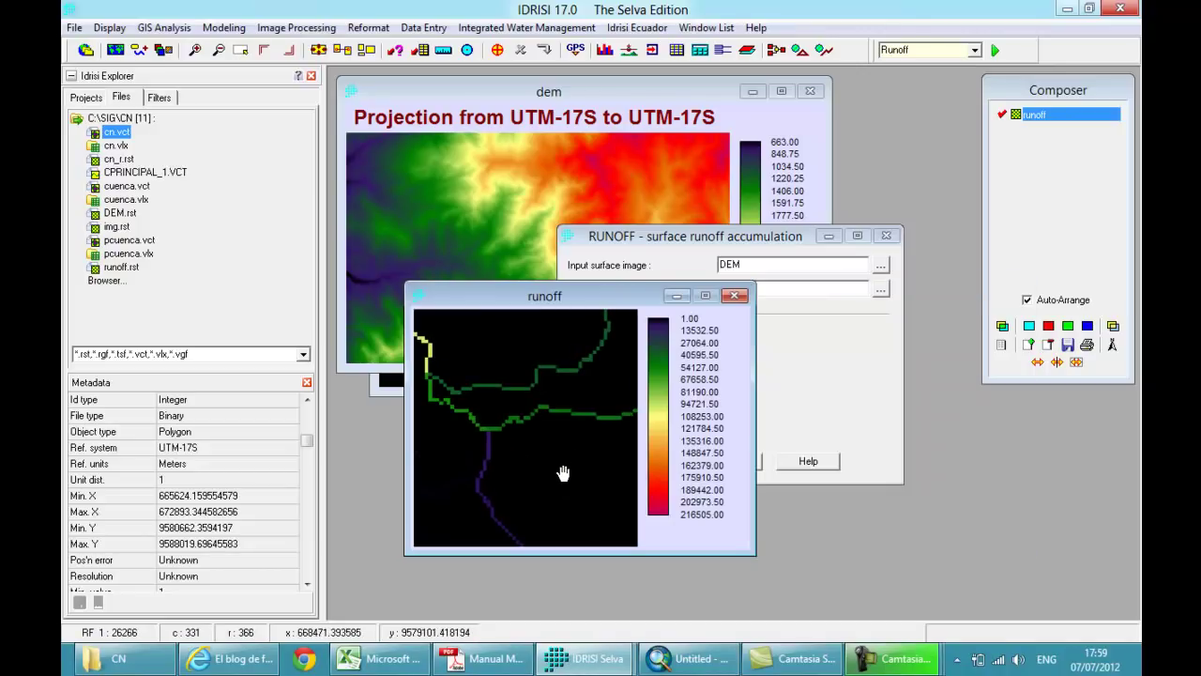
{"action": "left_click", "coordinate": [241, 53]}
{"action": "left_click_drag", "start_coordinate": [467, 393], "coordinate": [531, 460]}
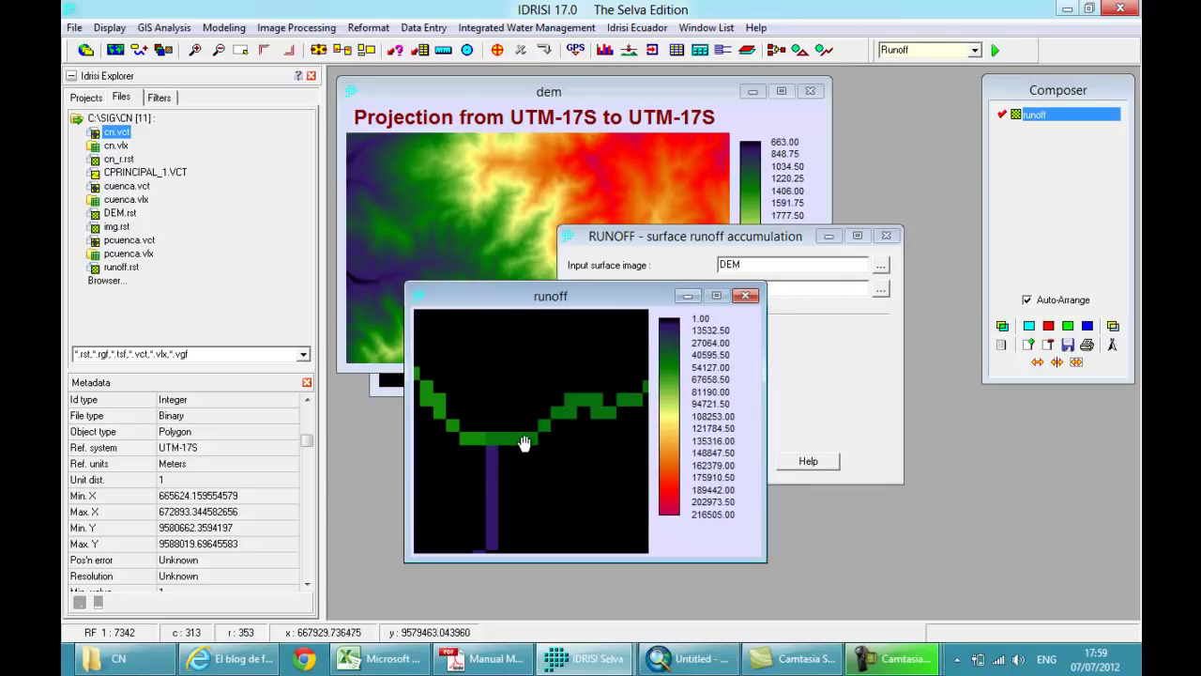
{"action": "left_click", "coordinate": [498, 51]}
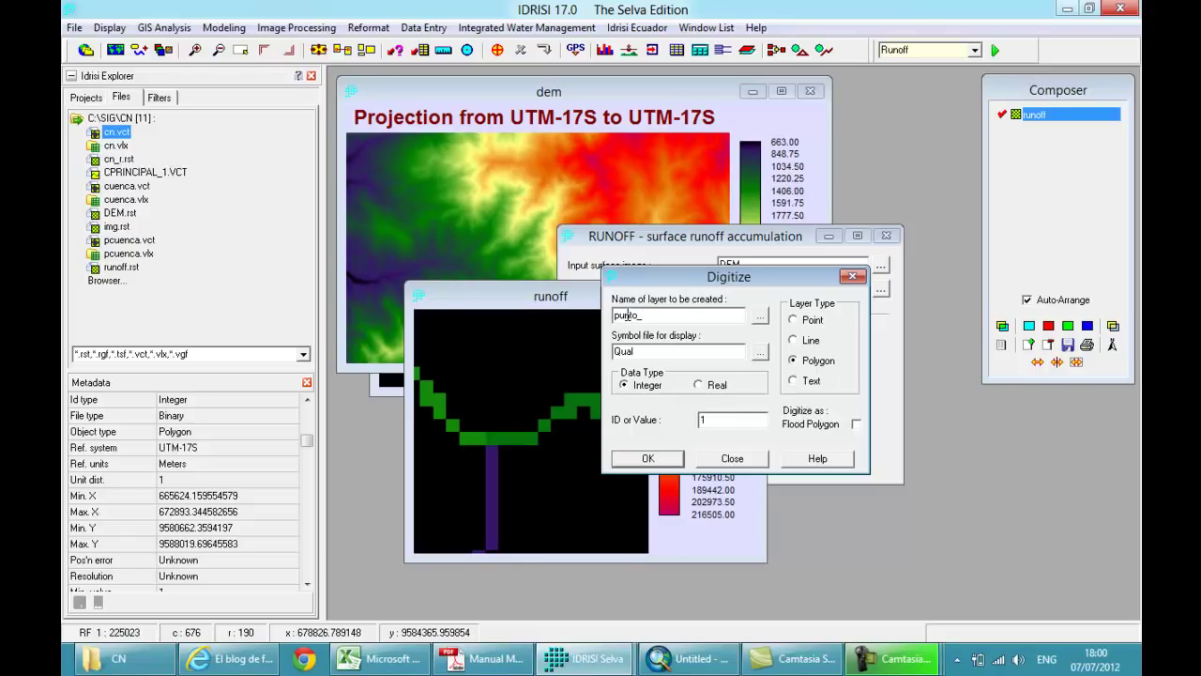
{"action": "left_click", "coordinate": [795, 320]}
{"action": "left_click", "coordinate": [648, 458]}
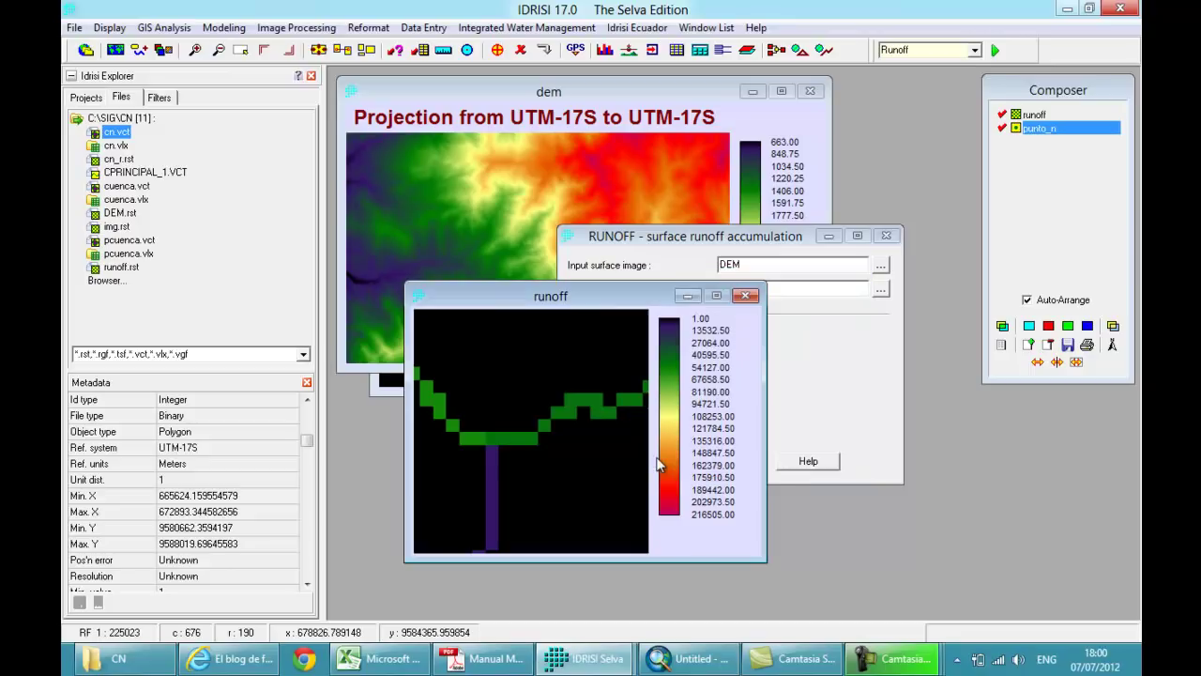
Step: Digitize an outlet point on the eastern green channel just beside the confluence and save the digitized layer
{"action": "left_click", "coordinate": [519, 439]}
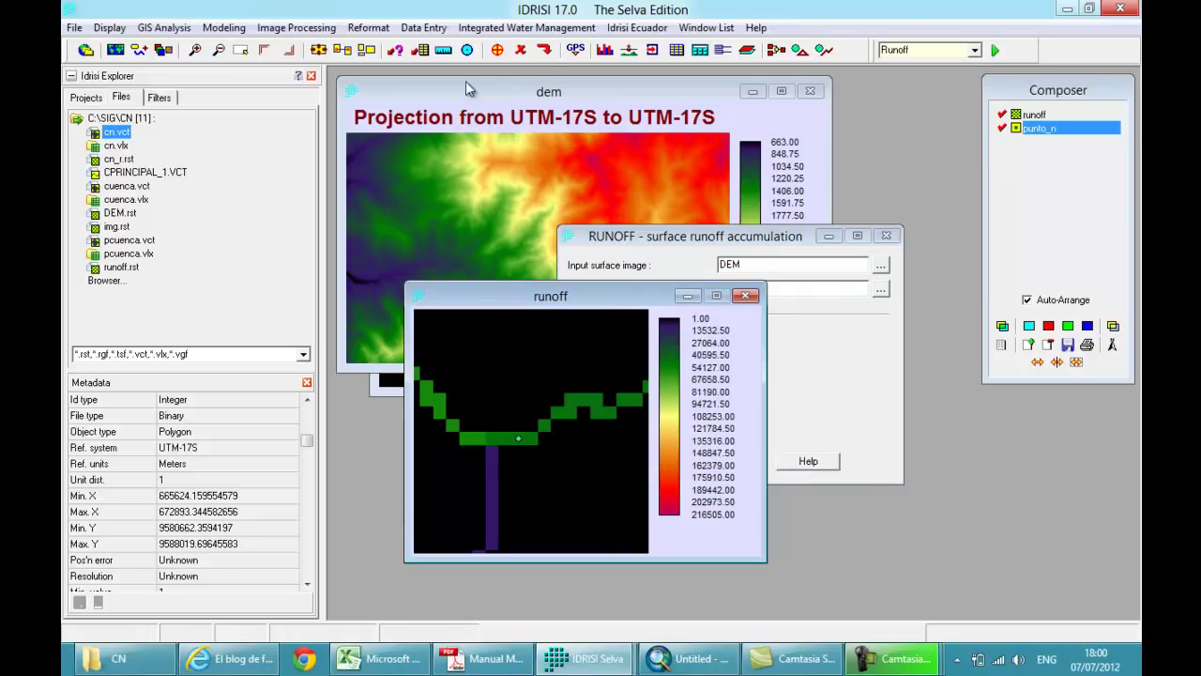
{"action": "left_click", "coordinate": [544, 52]}
{"action": "left_click", "coordinate": [615, 380]}
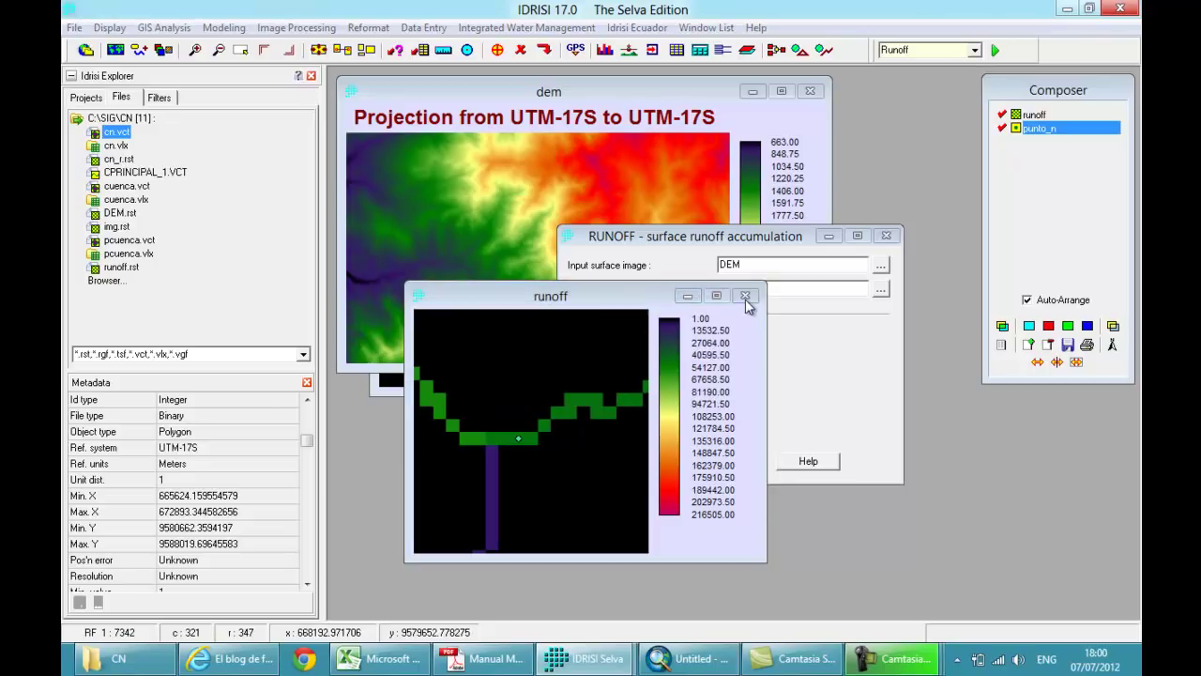
Step: Close the runoff map, the cn_r map and the RUNOFF dialog
{"action": "left_click", "coordinate": [745, 298]}
{"action": "left_click", "coordinate": [614, 380]}
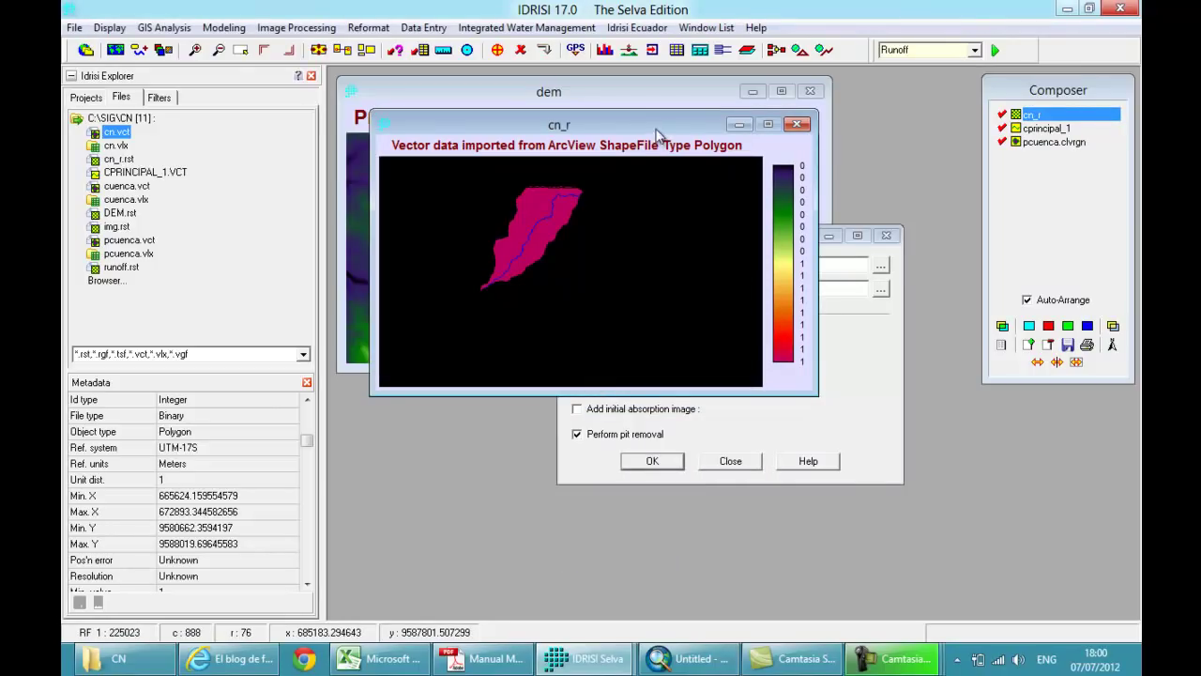
{"action": "left_click", "coordinate": [796, 126]}
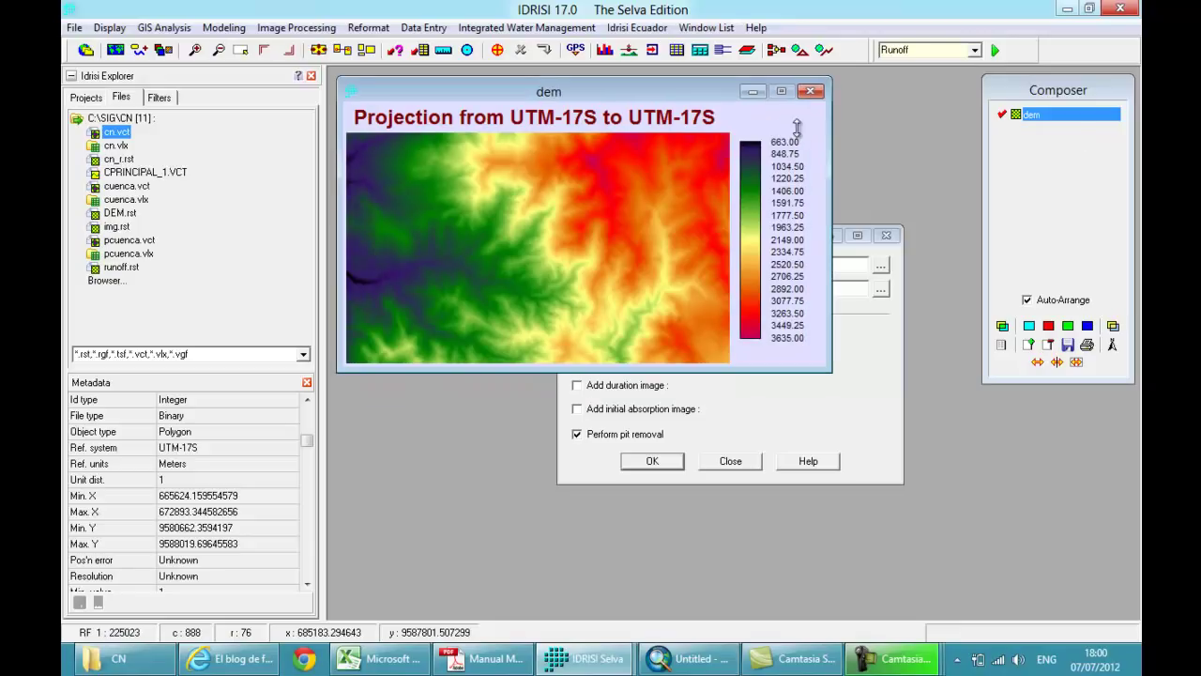
{"action": "left_click", "coordinate": [828, 403]}
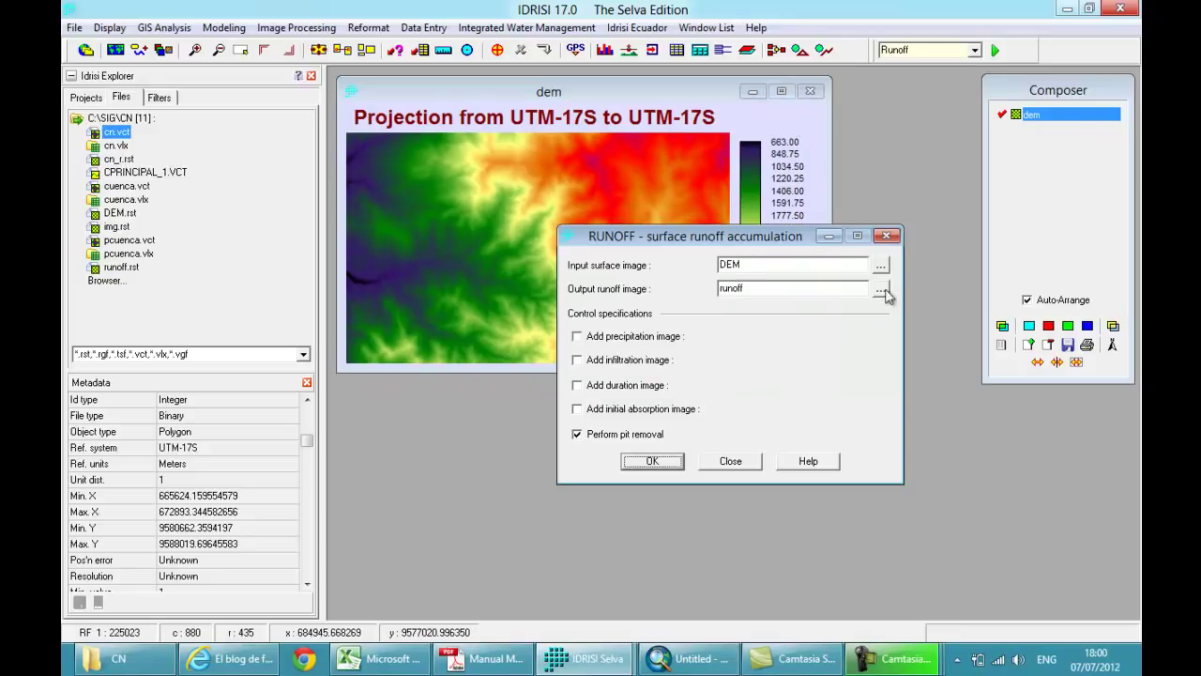
{"action": "left_click", "coordinate": [887, 237]}
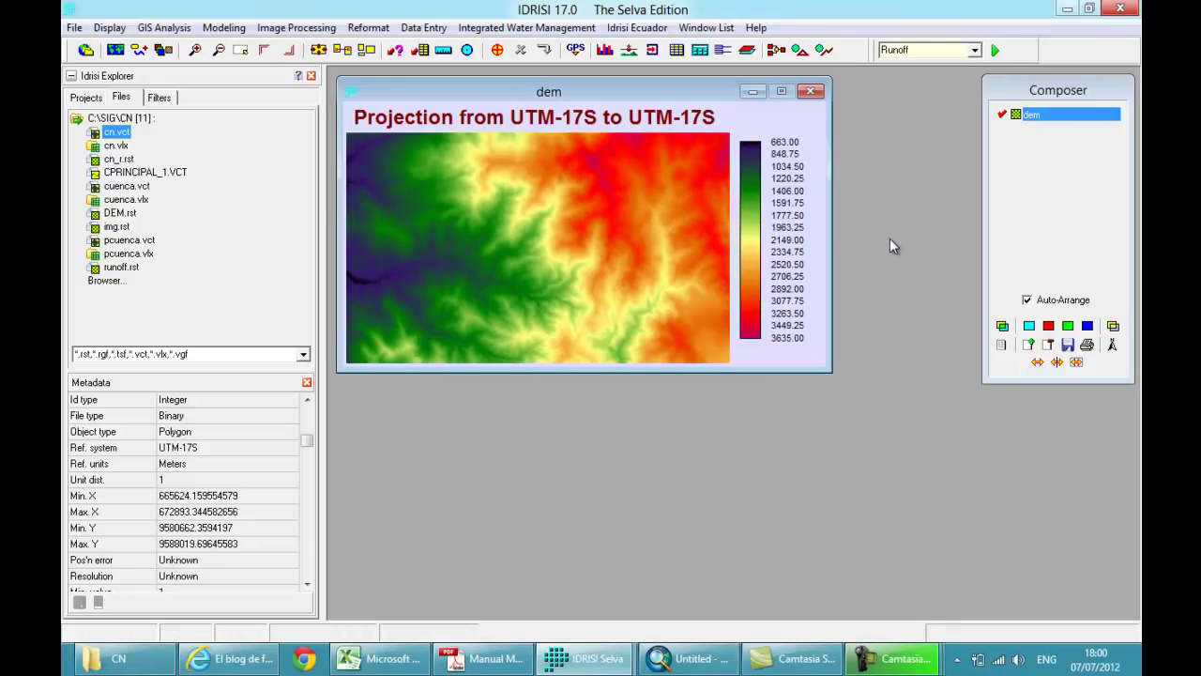
Step: Launch the Water cycle module from the environmental aspects of Integrated Water Management and open its watershed delimitation tool
{"action": "left_click", "coordinate": [542, 32]}
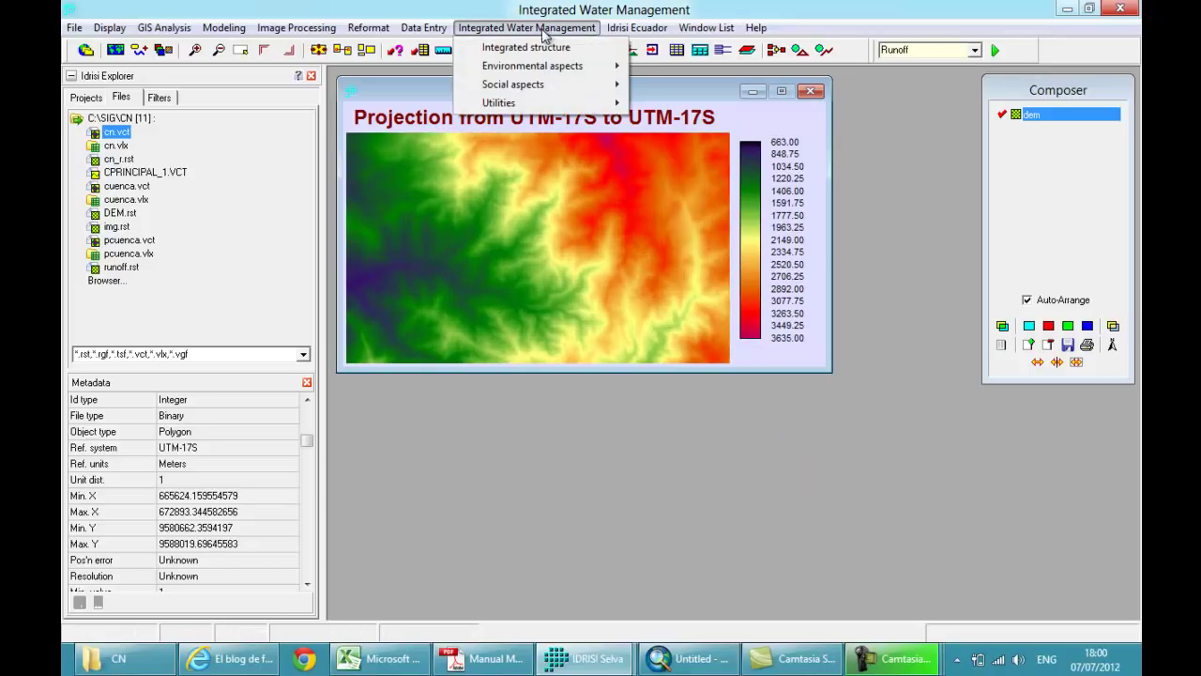
{"action": "mouse_move", "coordinate": [567, 69]}
{"action": "left_click", "coordinate": [662, 65]}
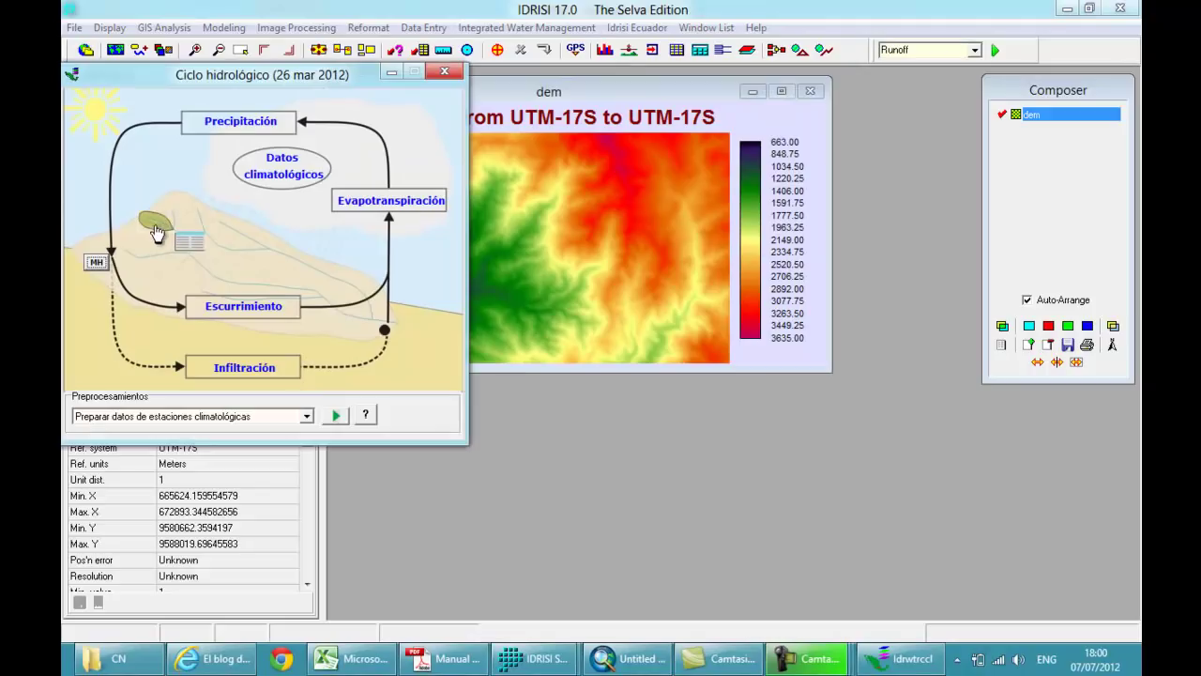
{"action": "left_click", "coordinate": [154, 218]}
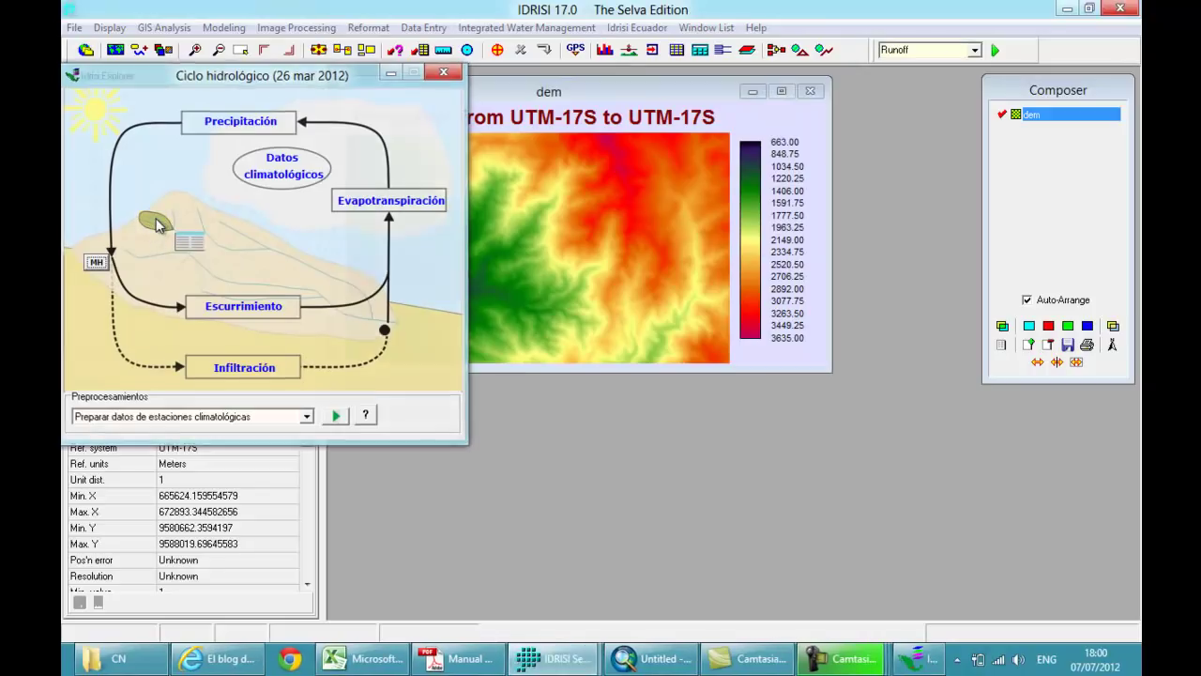
{"action": "left_click_drag", "start_coordinate": [146, 75], "coordinate": [577, 256]}
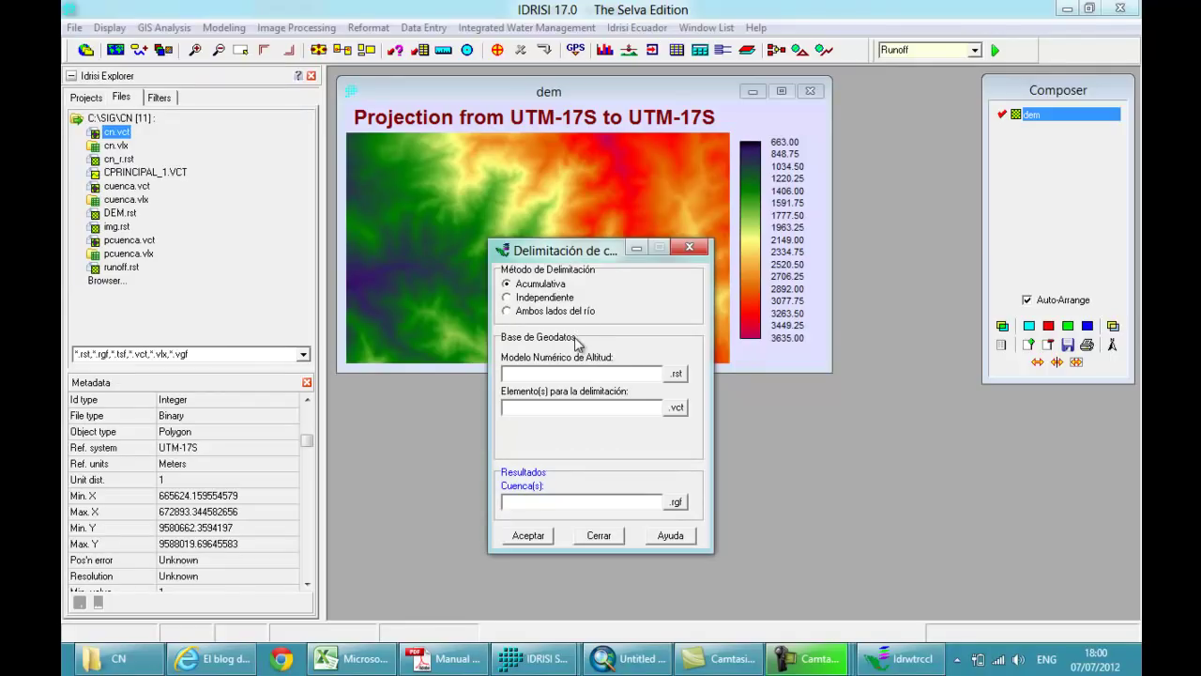
Step: Set DEM as the altitude model and punto_n as the delimitation element for the watershed
{"action": "left_click", "coordinate": [676, 375]}
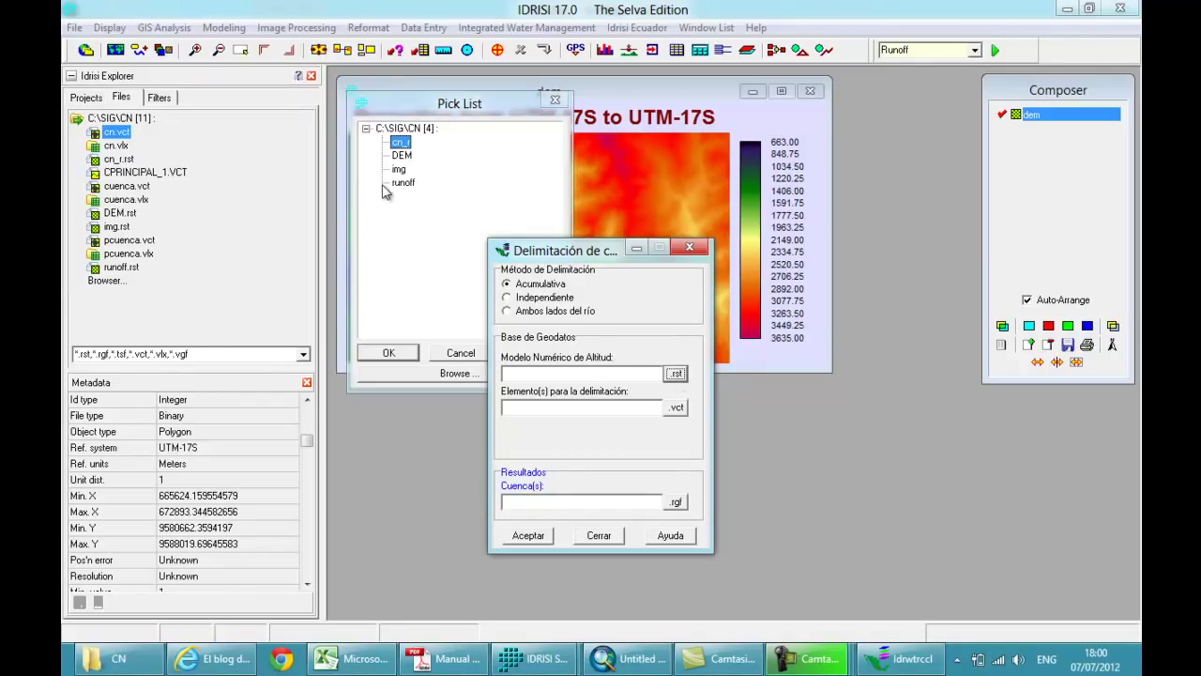
{"action": "left_click", "coordinate": [401, 155]}
{"action": "left_click", "coordinate": [395, 352]}
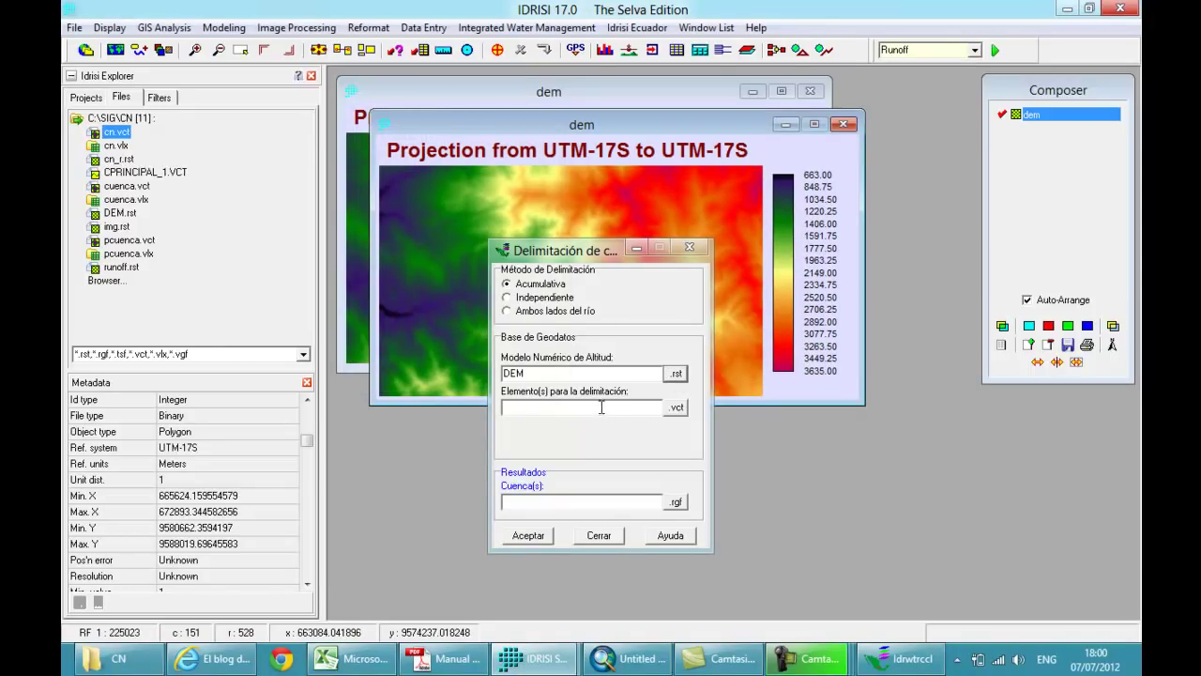
{"action": "left_click", "coordinate": [675, 406]}
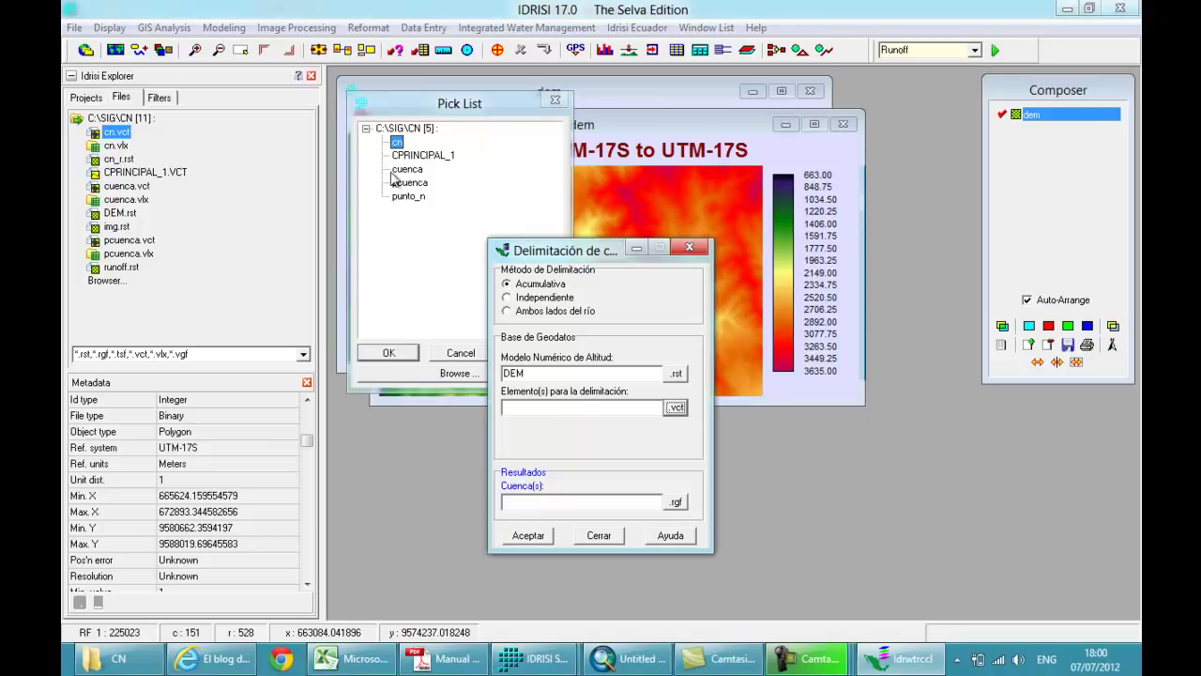
{"action": "left_click", "coordinate": [409, 197]}
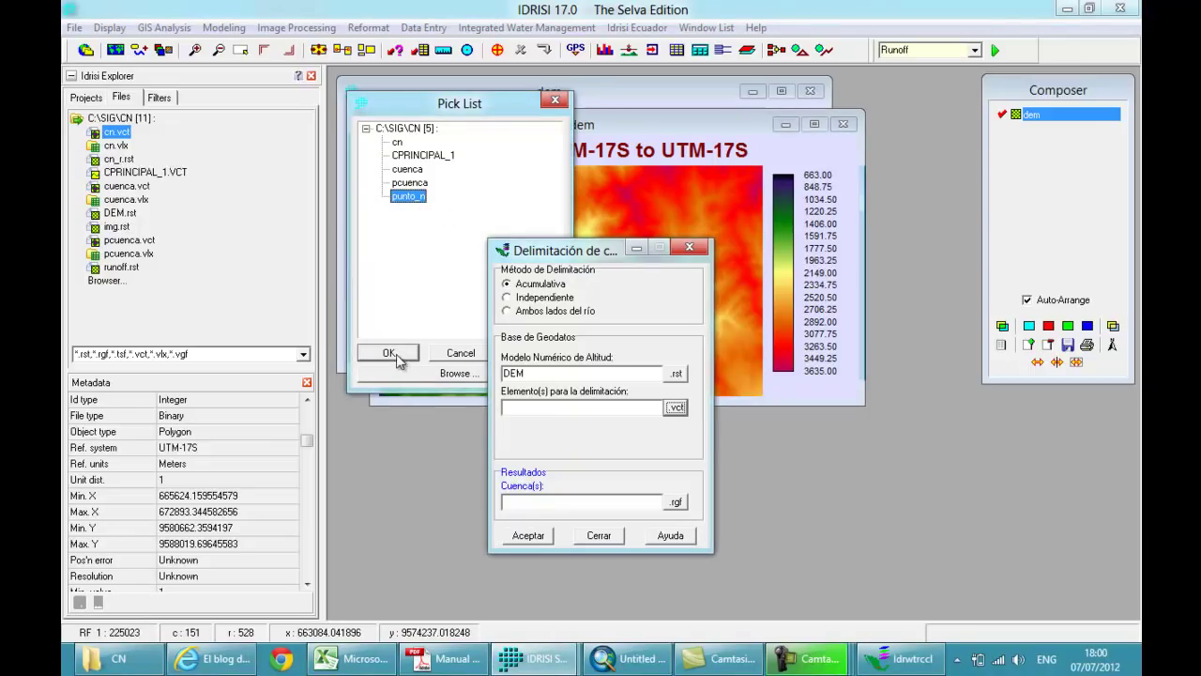
{"action": "left_click", "coordinate": [390, 353]}
Step: Name the resulting watershed cuenca2 and run the delimitation with the Acumulativa method
{"action": "left_click_drag", "start_coordinate": [591, 253], "coordinate": [302, 215]}
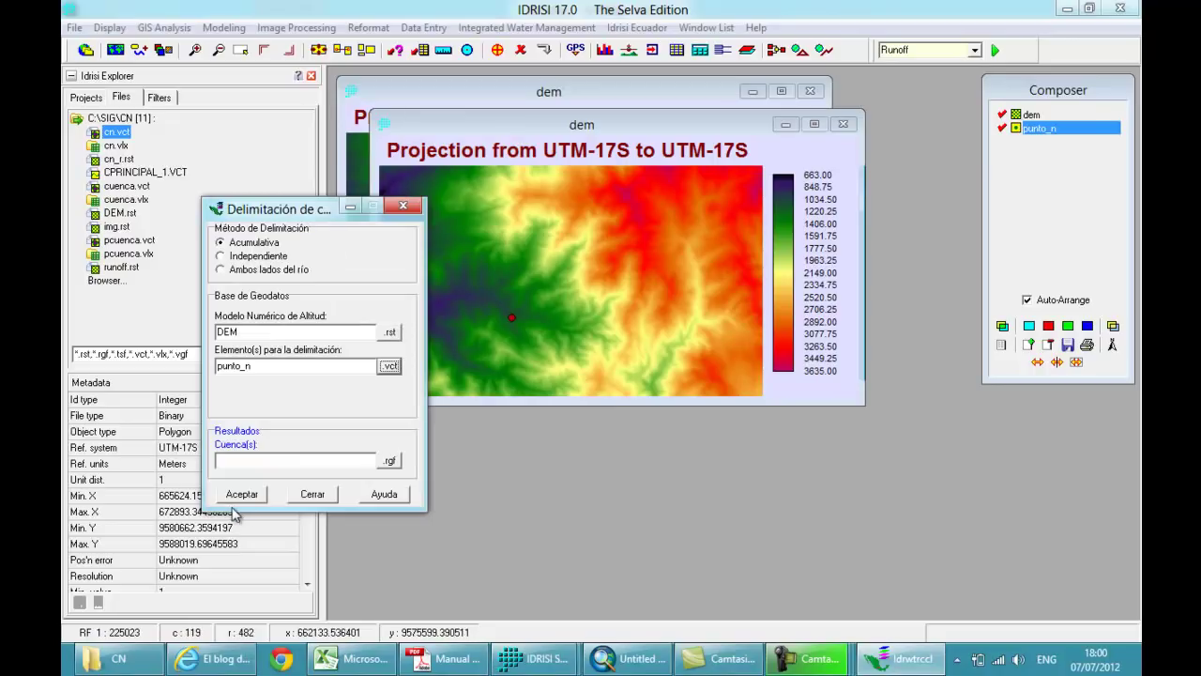
{"action": "left_click", "coordinate": [264, 458]}
{"action": "type", "text": "cuenca2"}
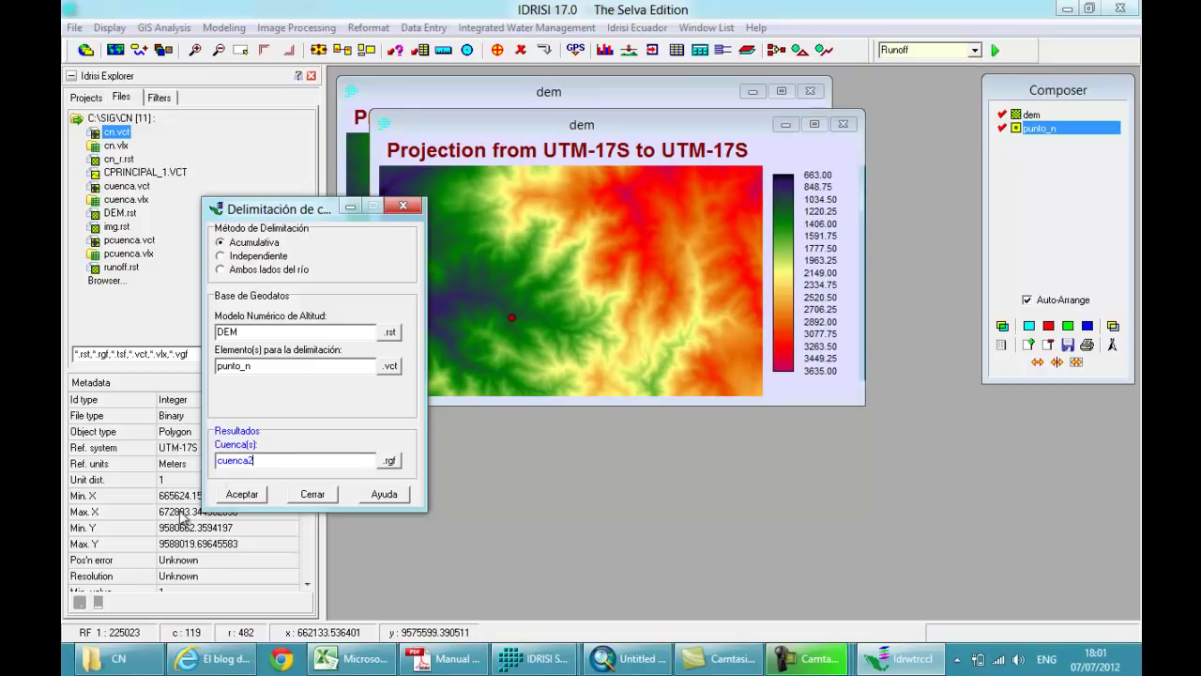
{"action": "left_click", "coordinate": [246, 496]}
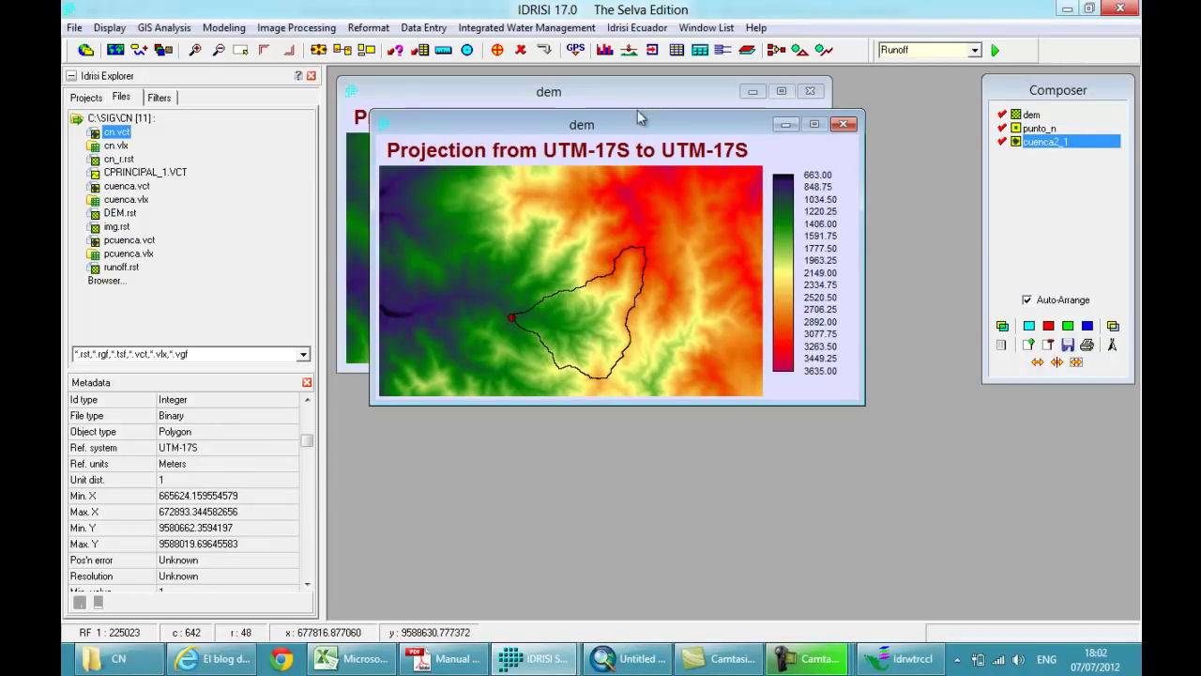
{"action": "left_click", "coordinate": [498, 29]}
{"action": "mouse_move", "coordinate": [592, 66]}
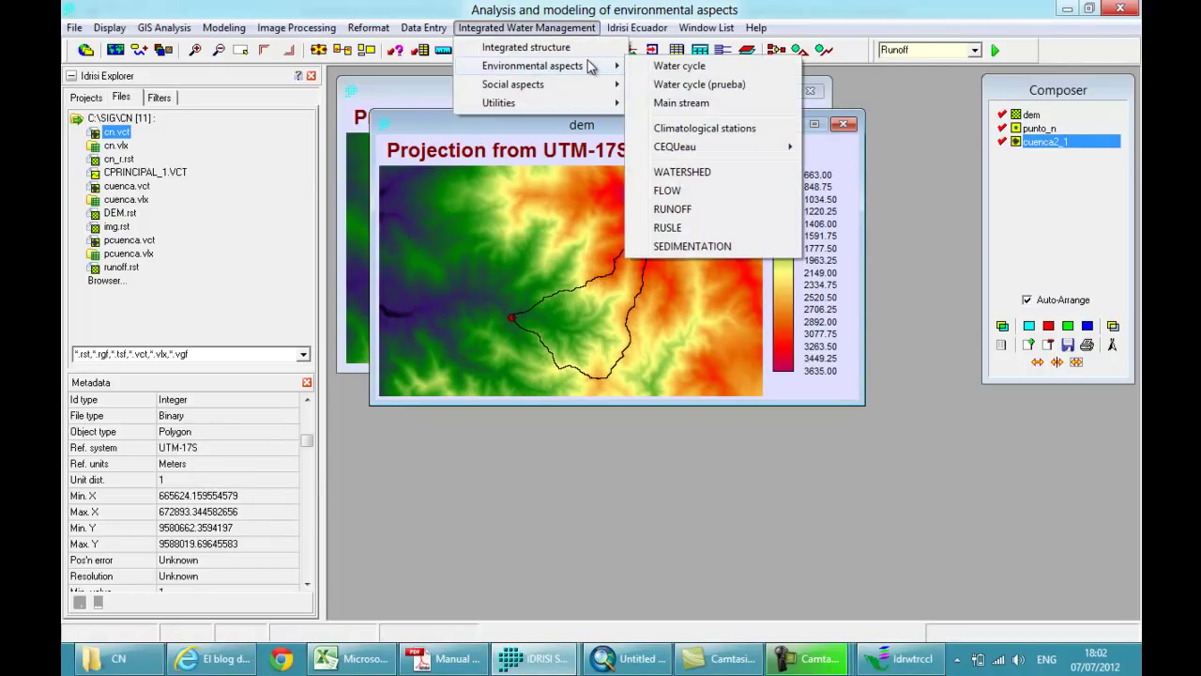
{"action": "left_click", "coordinate": [652, 63]}
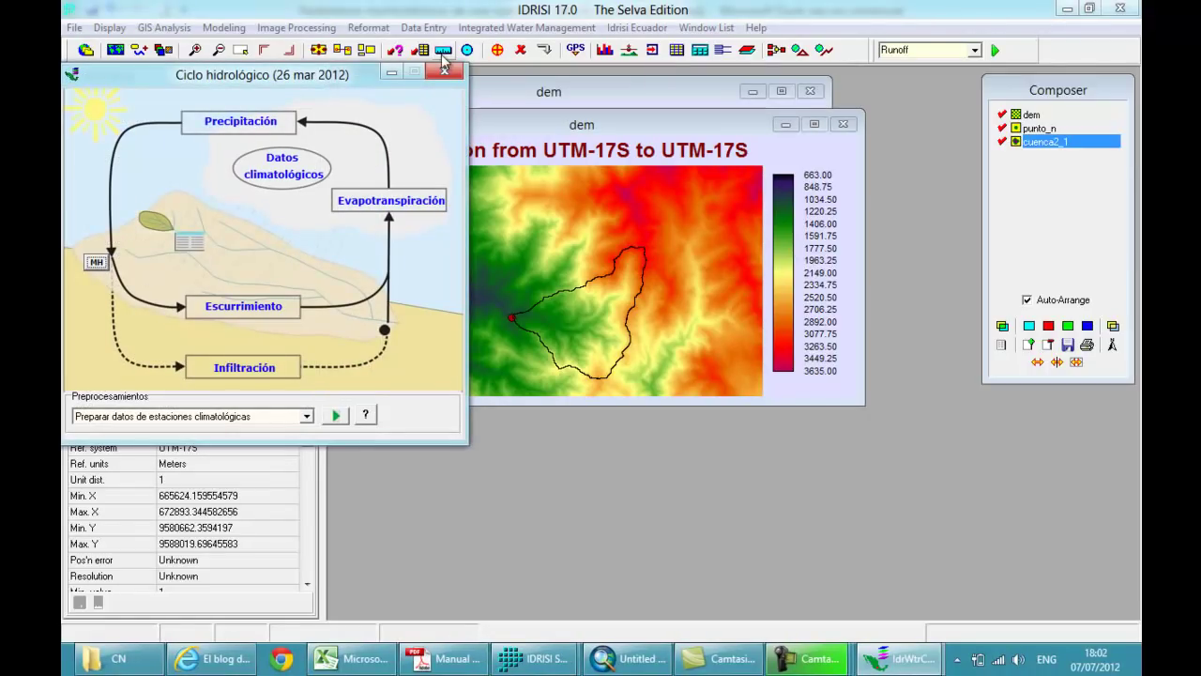
{"action": "left_click", "coordinate": [446, 73]}
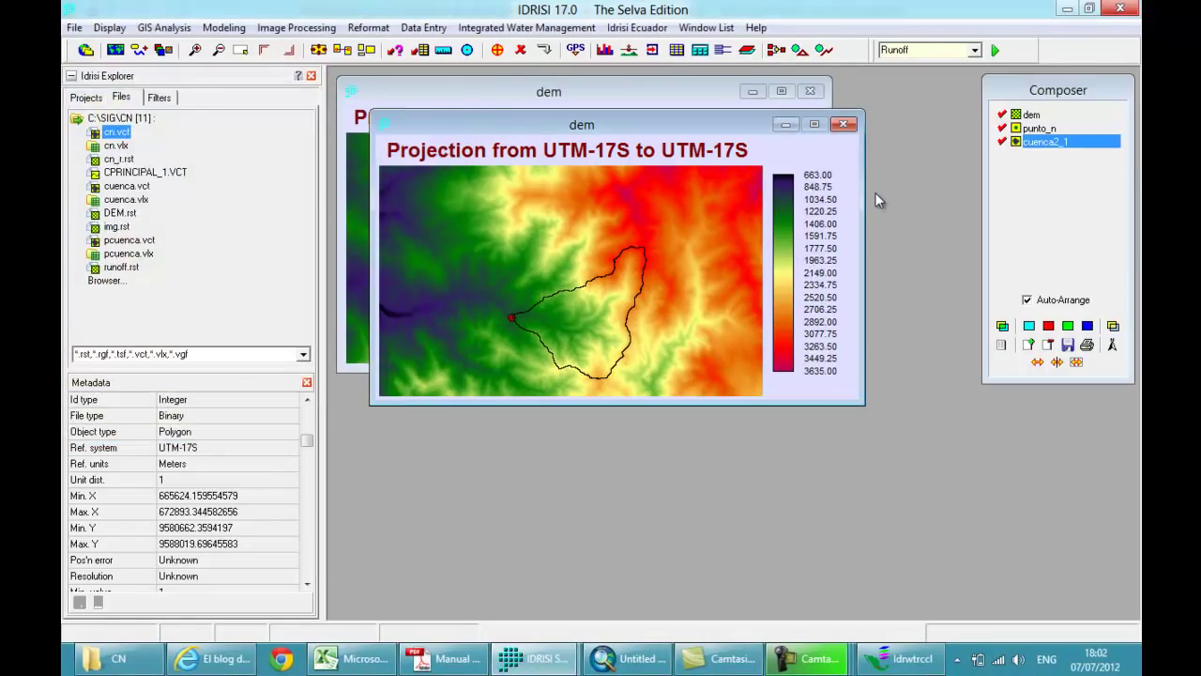
Step: Move the two dem map windows apart so both are visible, and open Database Workshop
{"action": "left_click_drag", "start_coordinate": [657, 125], "coordinate": [679, 319]}
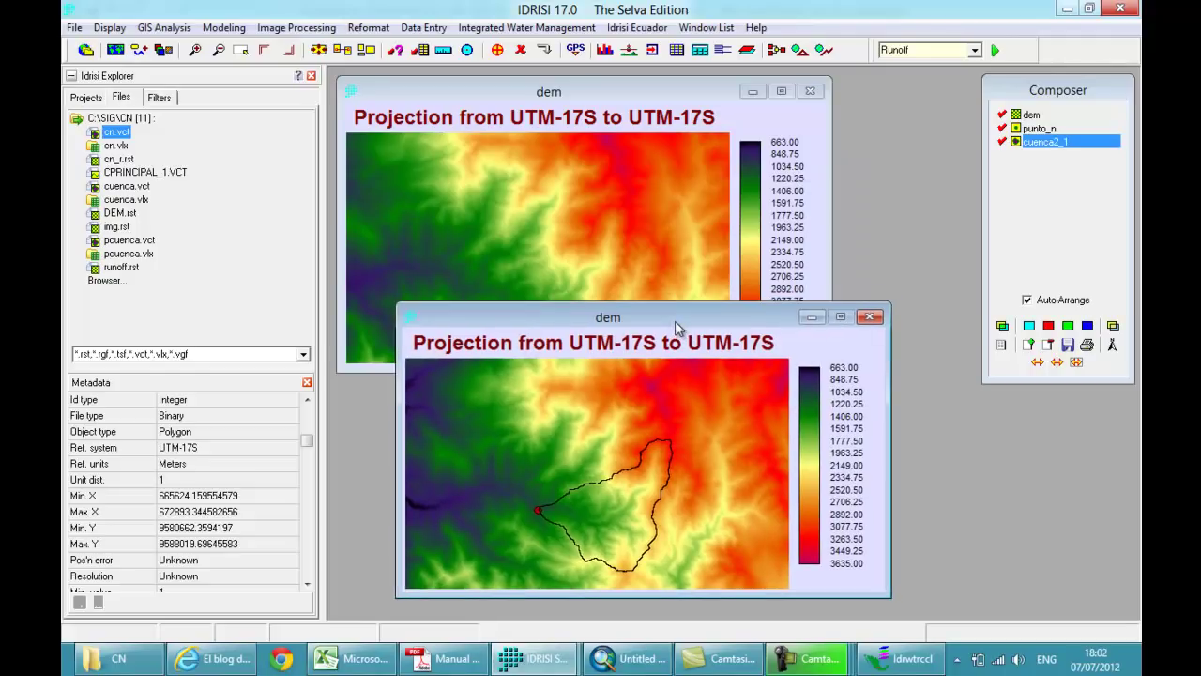
{"action": "left_click", "coordinate": [585, 97]}
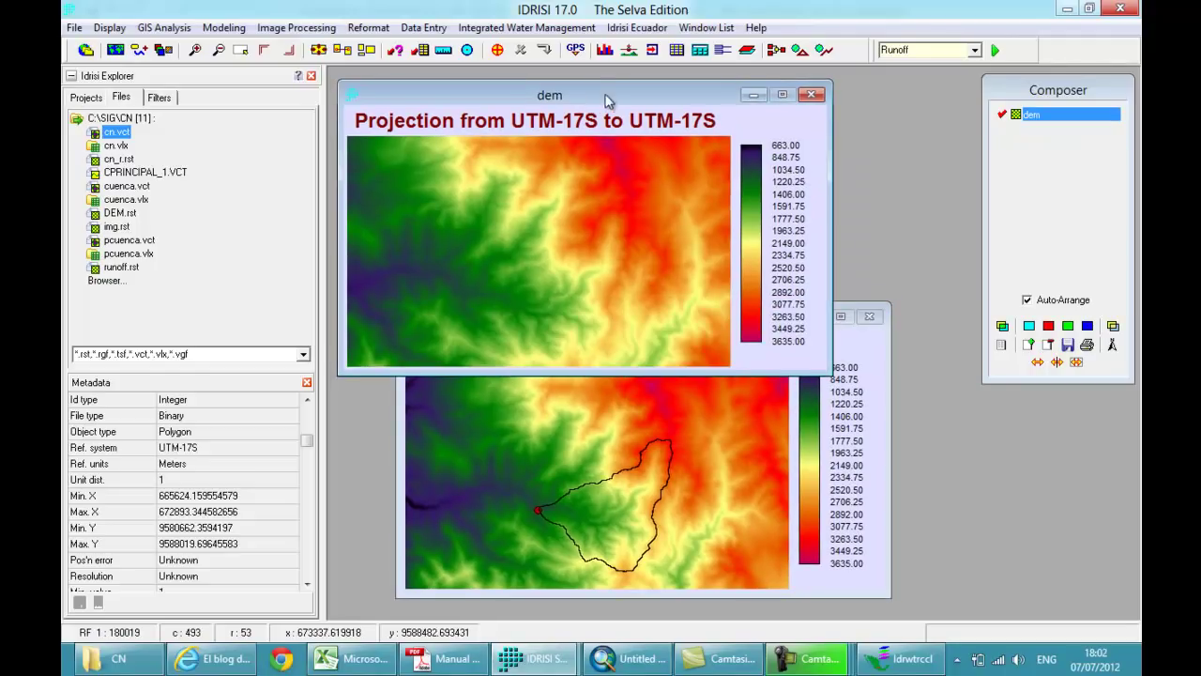
{"action": "left_click_drag", "start_coordinate": [586, 96], "coordinate": [596, 96]}
{"action": "left_click", "coordinate": [870, 363]}
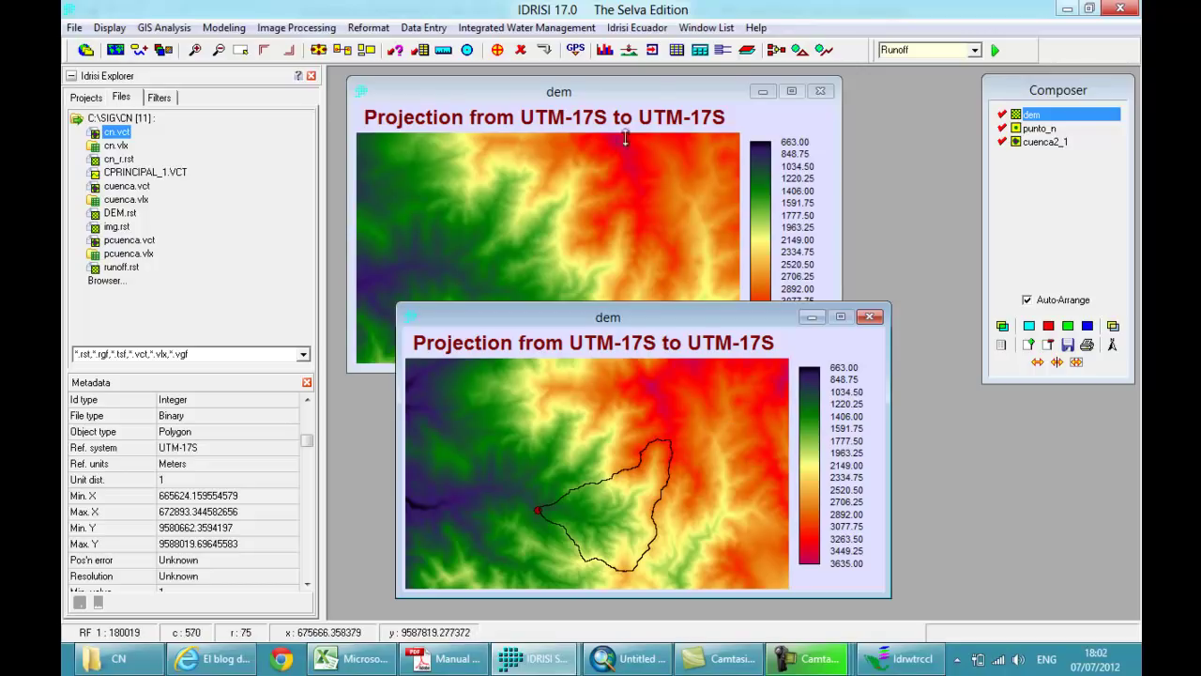
{"action": "left_click", "coordinate": [676, 48]}
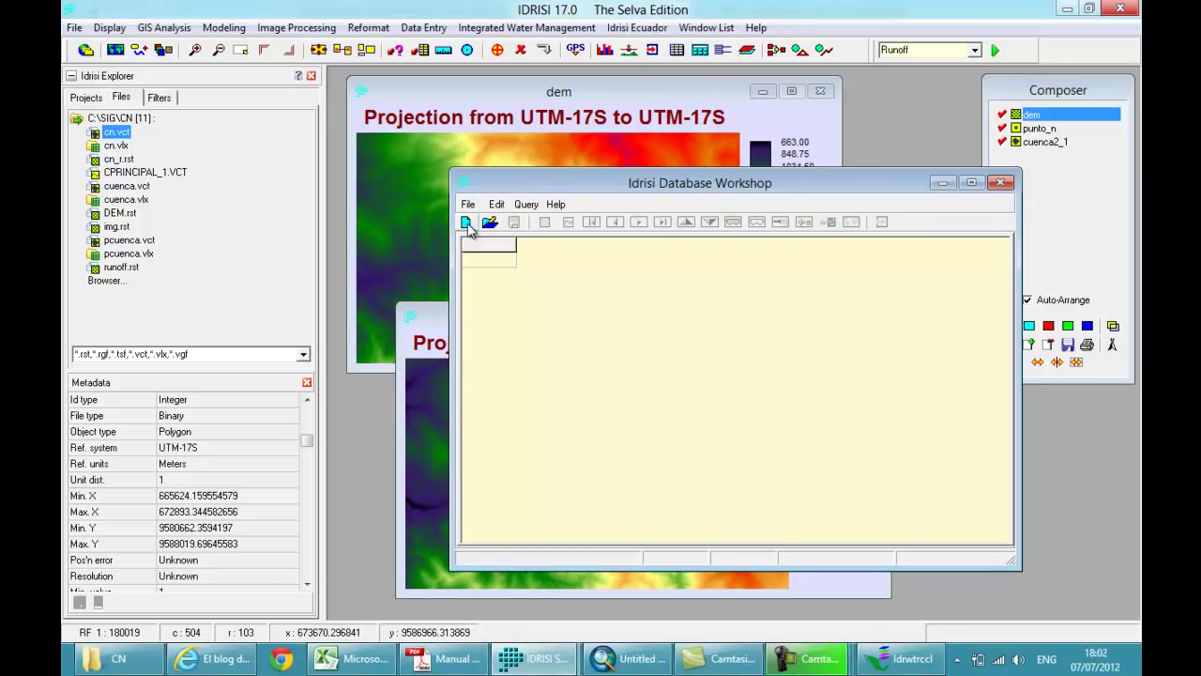
{"action": "left_click", "coordinate": [467, 225]}
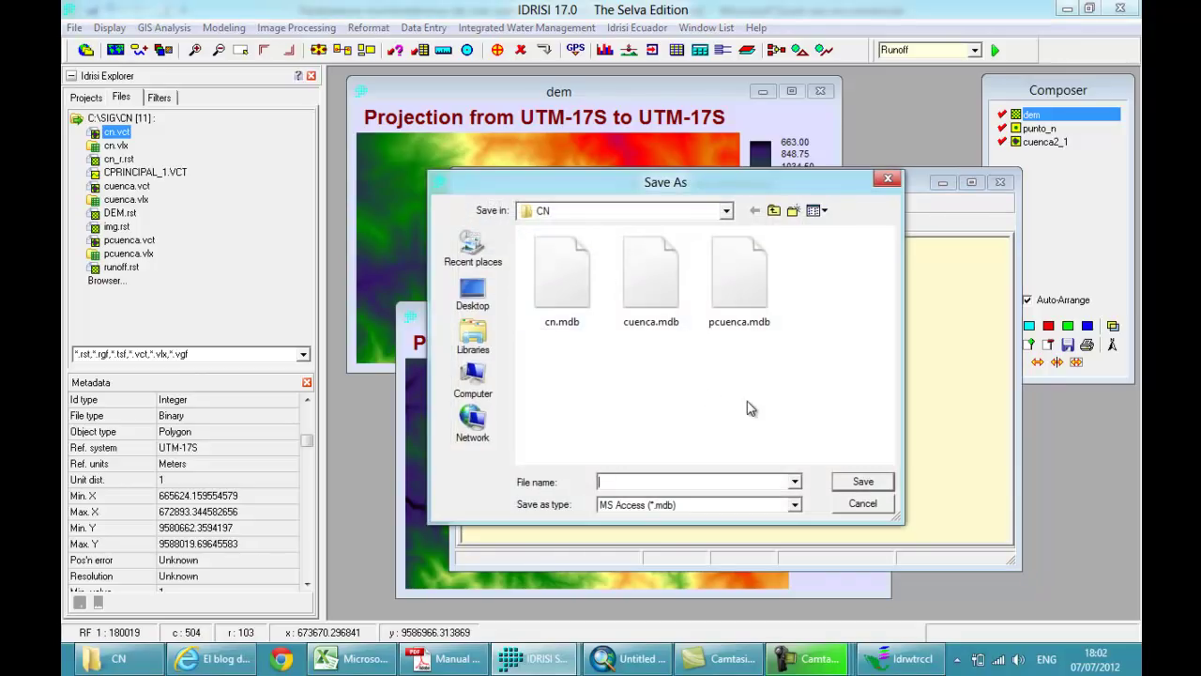
{"action": "left_click", "coordinate": [750, 286]}
{"action": "left_click", "coordinate": [857, 487]}
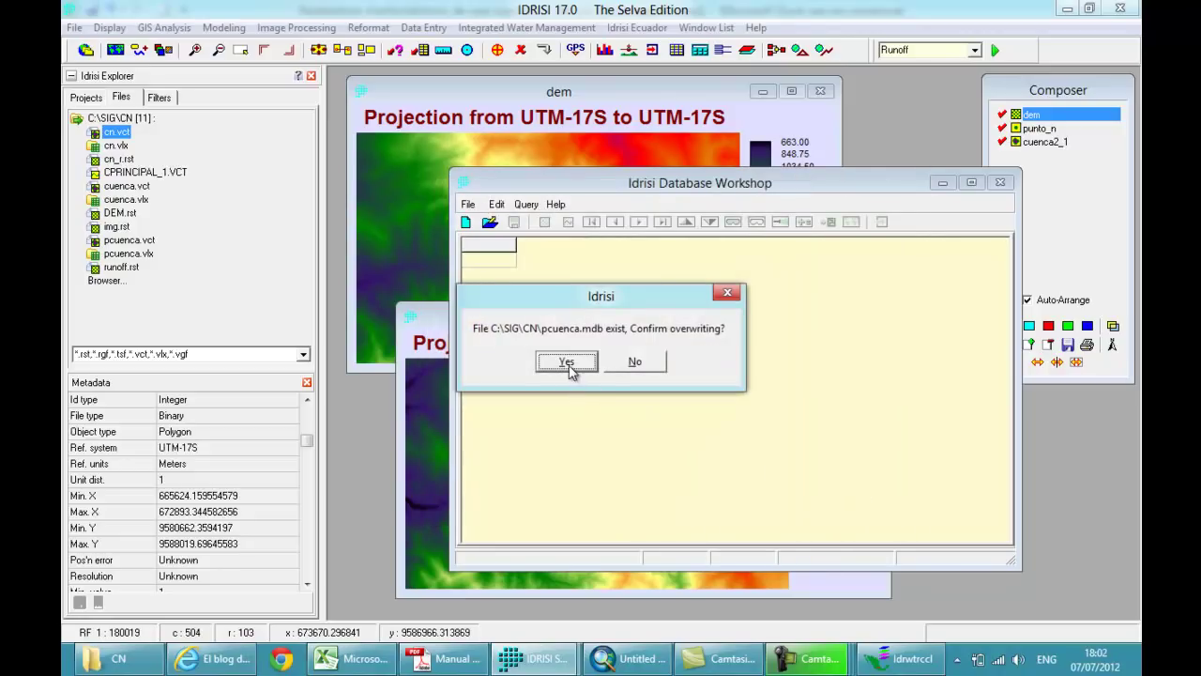
{"action": "left_click", "coordinate": [635, 364]}
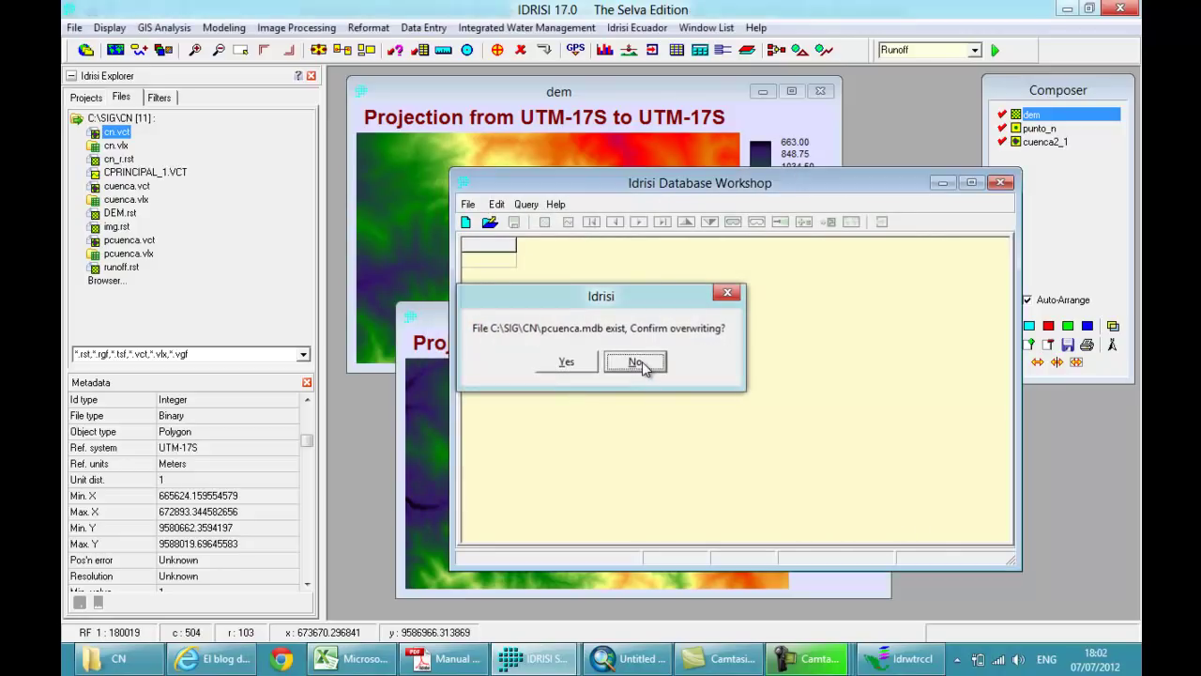
Step: Open the existing pcuenca.mdb database from the CN folder to view the watershed's morphometric parameters
{"action": "left_click", "coordinate": [490, 222]}
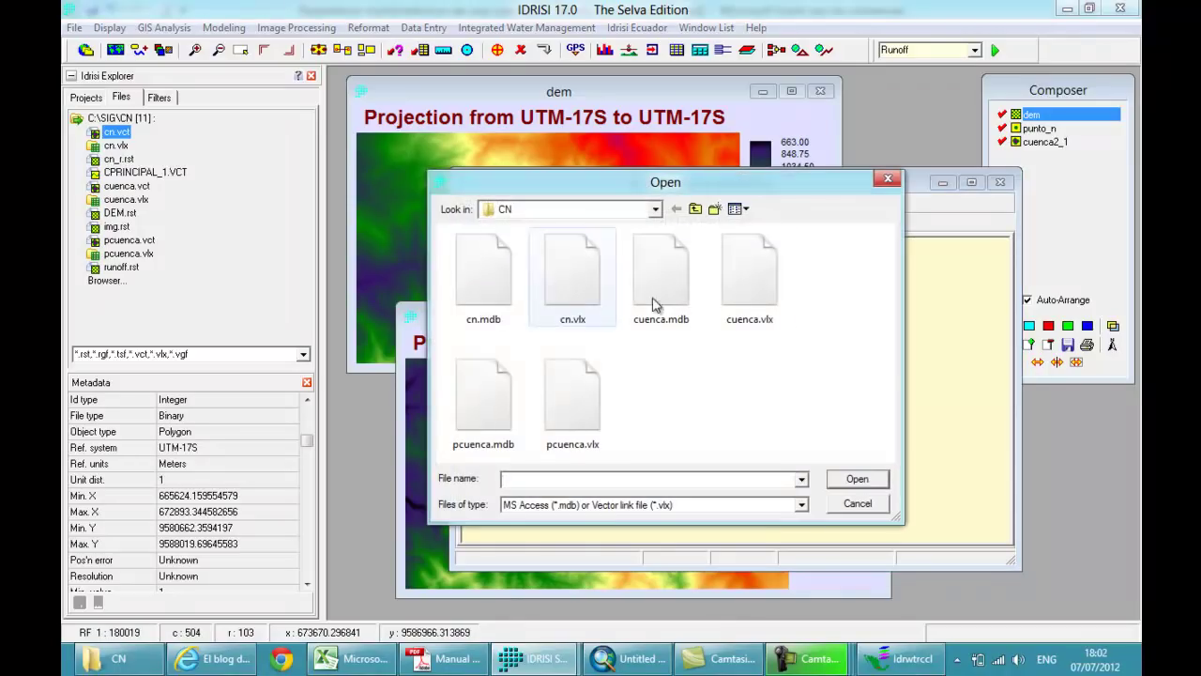
{"action": "left_click", "coordinate": [483, 401]}
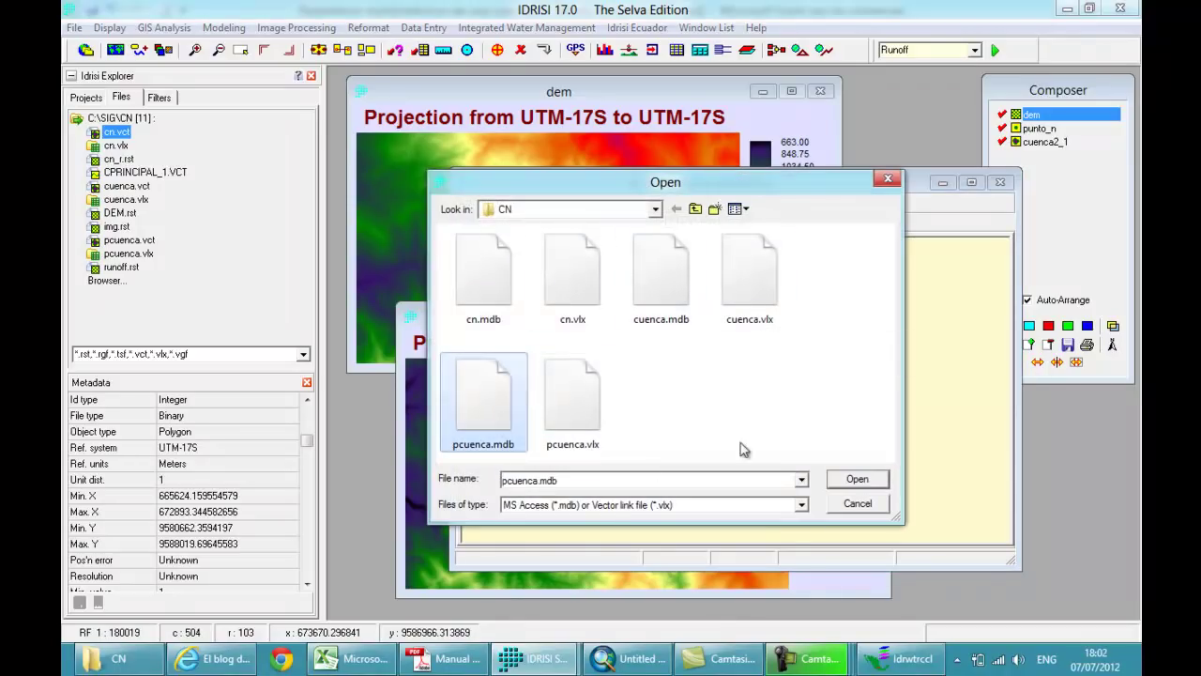
{"action": "left_click", "coordinate": [857, 479]}
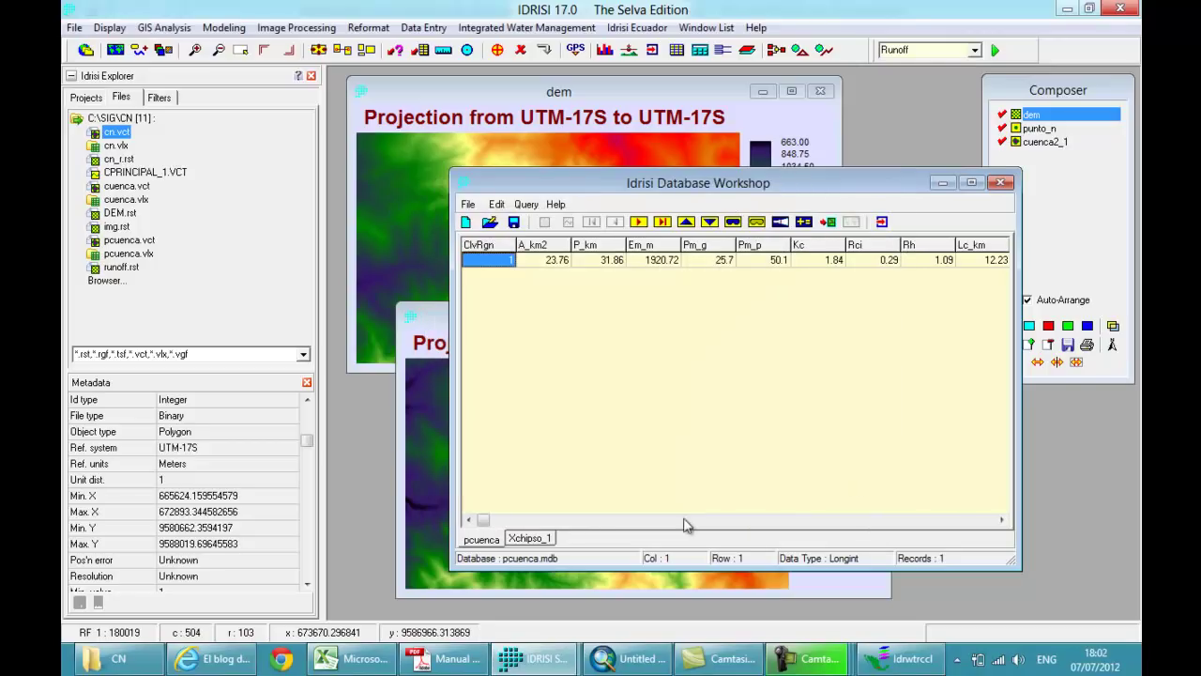
{"action": "mouse_move", "coordinate": [484, 521]}
{"action": "left_mouse_down"}
{"action": "mouse_move", "coordinate": [985, 521]}
{"action": "mouse_move", "coordinate": [481, 523]}
{"action": "left_mouse_up"}
Step: Switch to ArcMap and open the attribute table of the RasterT_Watersh1 layer
{"action": "left_click", "coordinate": [638, 659]}
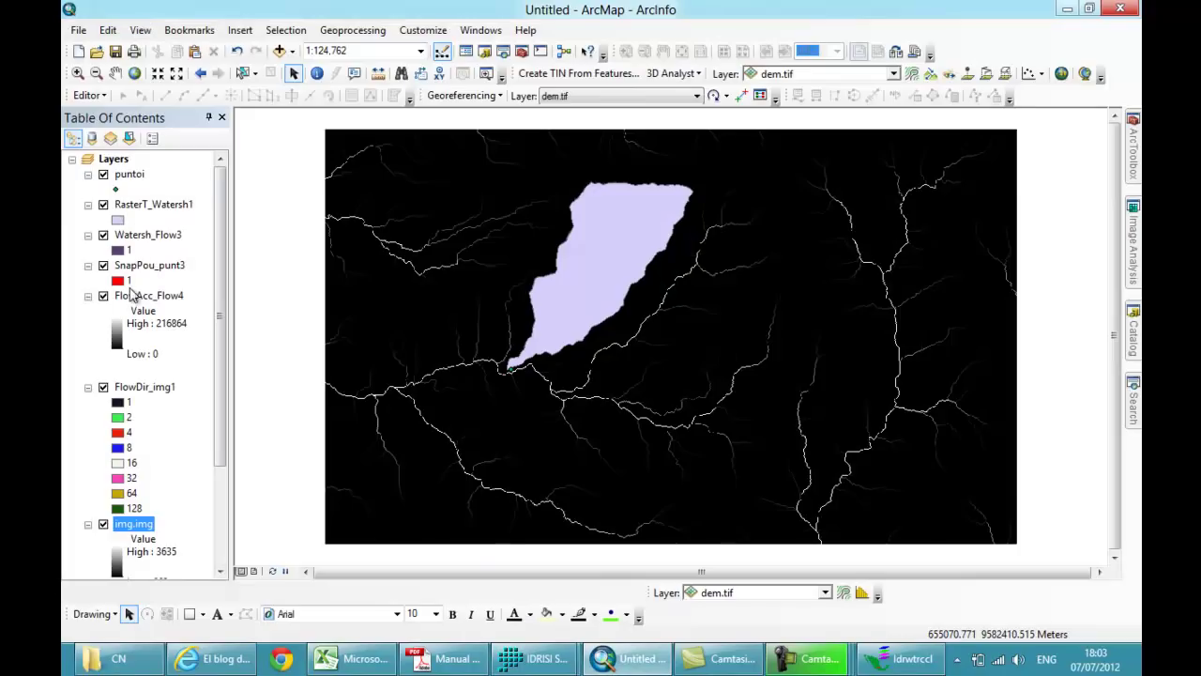
{"action": "right_click", "coordinate": [153, 206]}
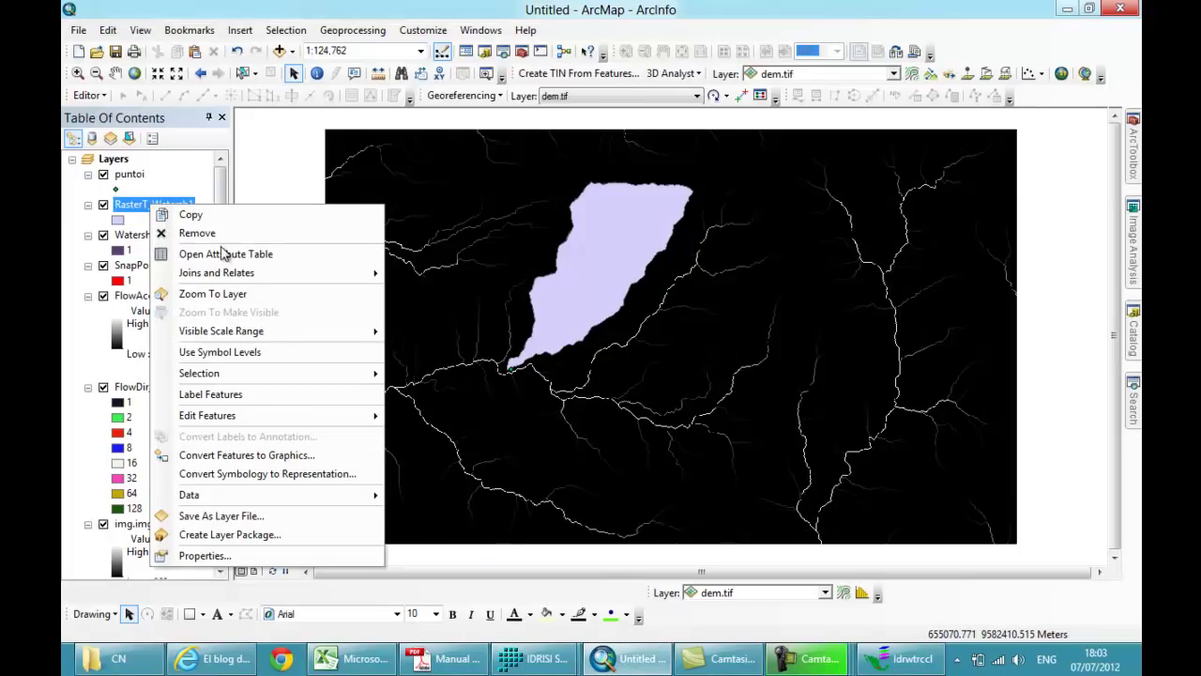
{"action": "left_click", "coordinate": [223, 257]}
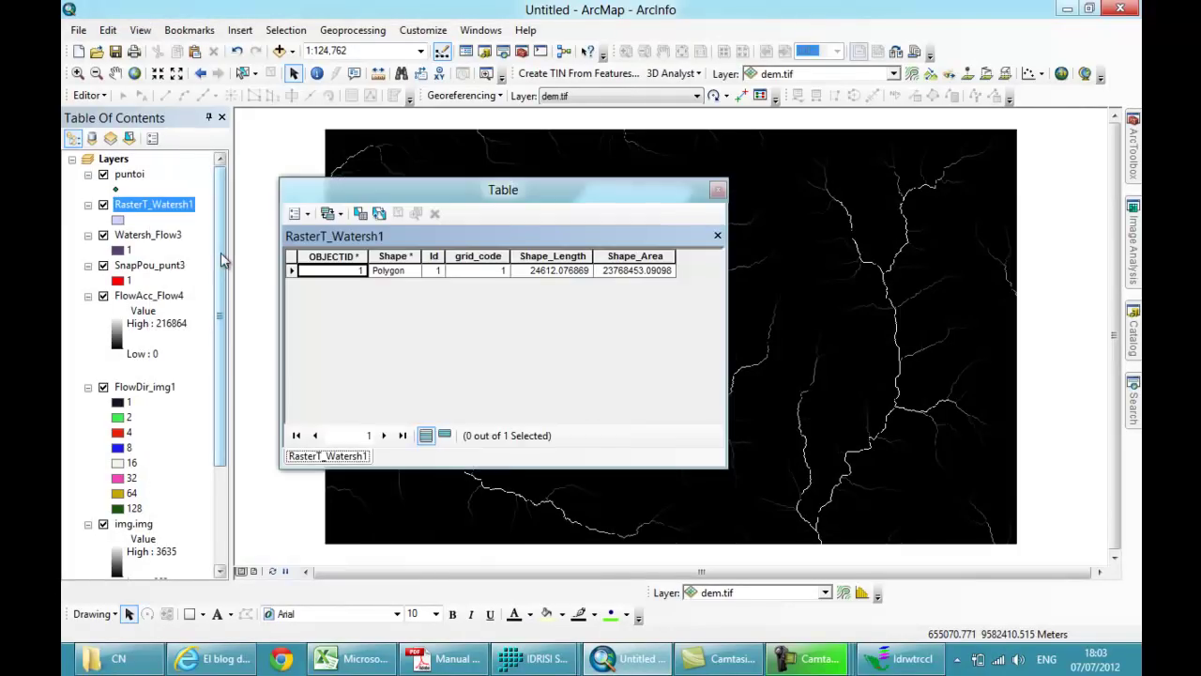
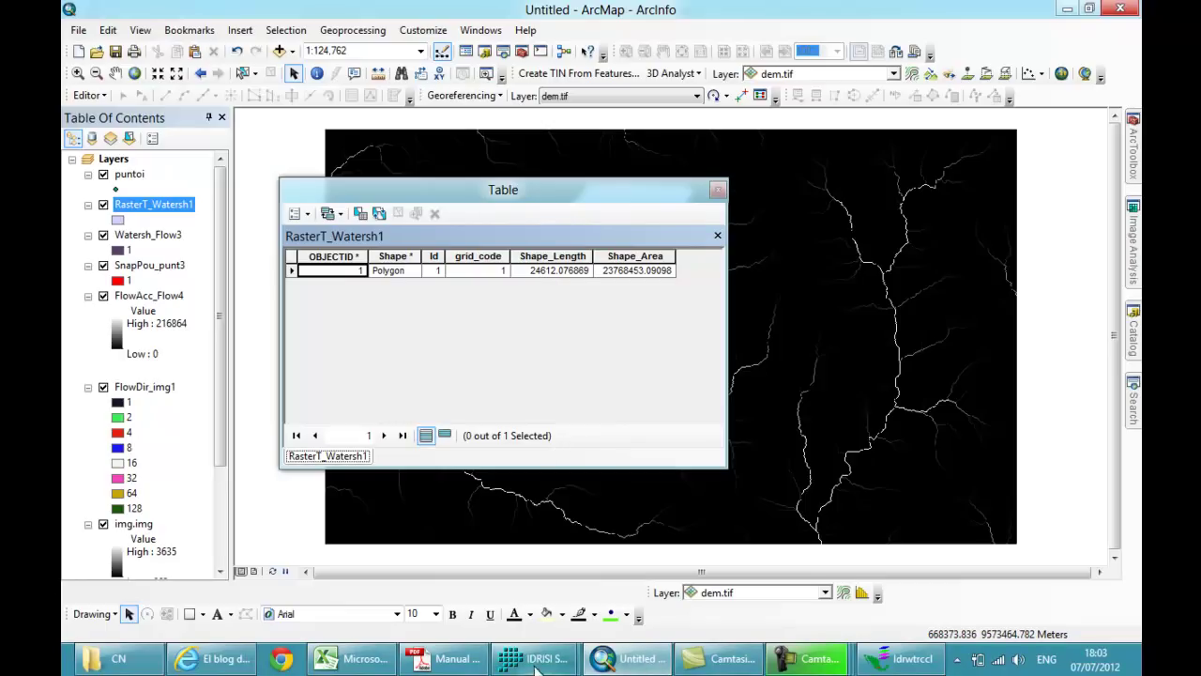
Step: Compare the watershed area in IDRISI's pcuenca table with Shape_Area in ArcMap's attribute table, finishing back in IDRISI
{"action": "mouse_move", "coordinate": [535, 658]}
{"action": "left_click", "coordinate": [486, 578]}
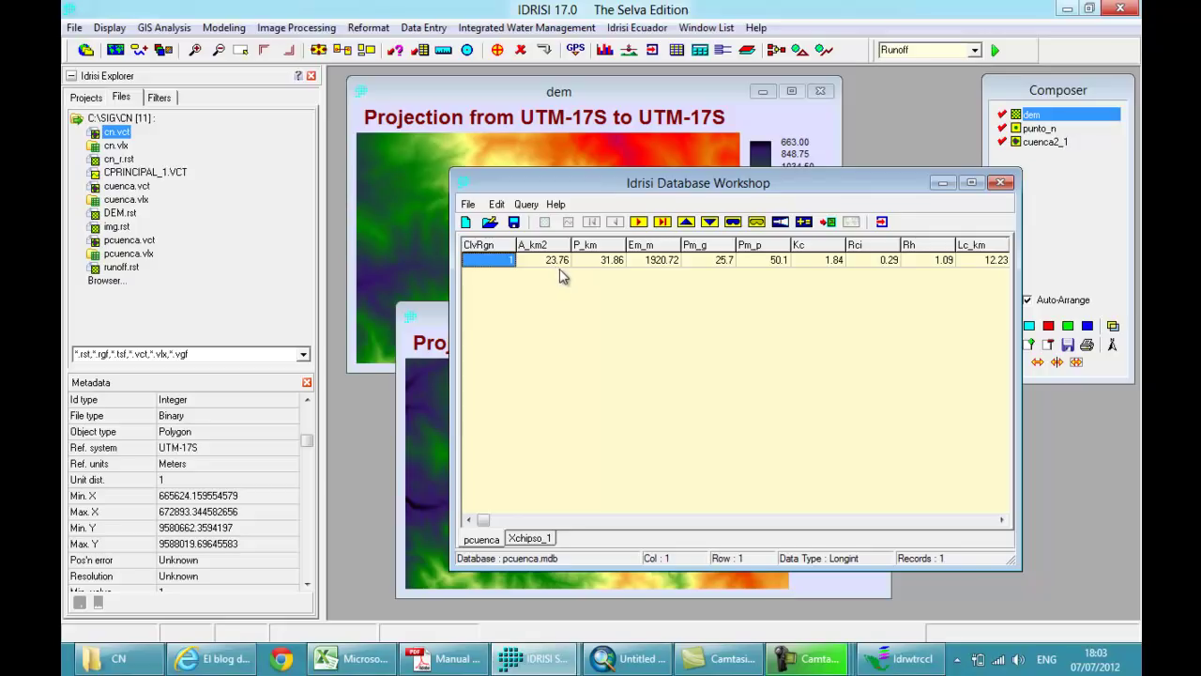
{"action": "left_click", "coordinate": [627, 660]}
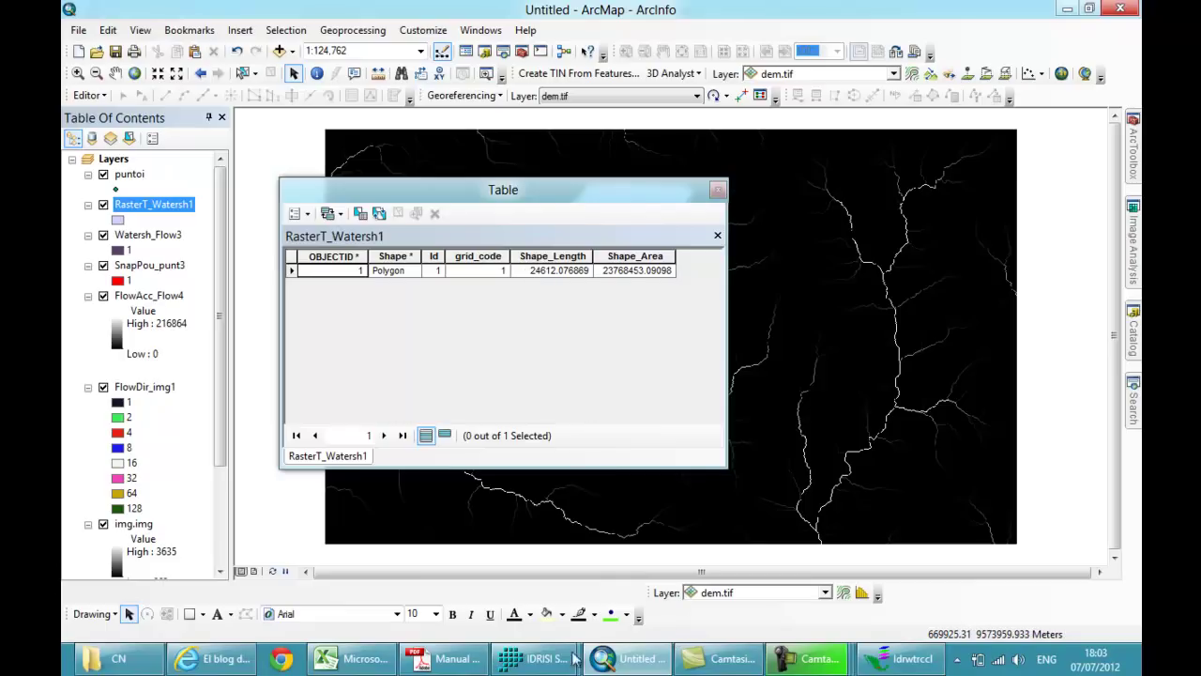
{"action": "mouse_move", "coordinate": [559, 666]}
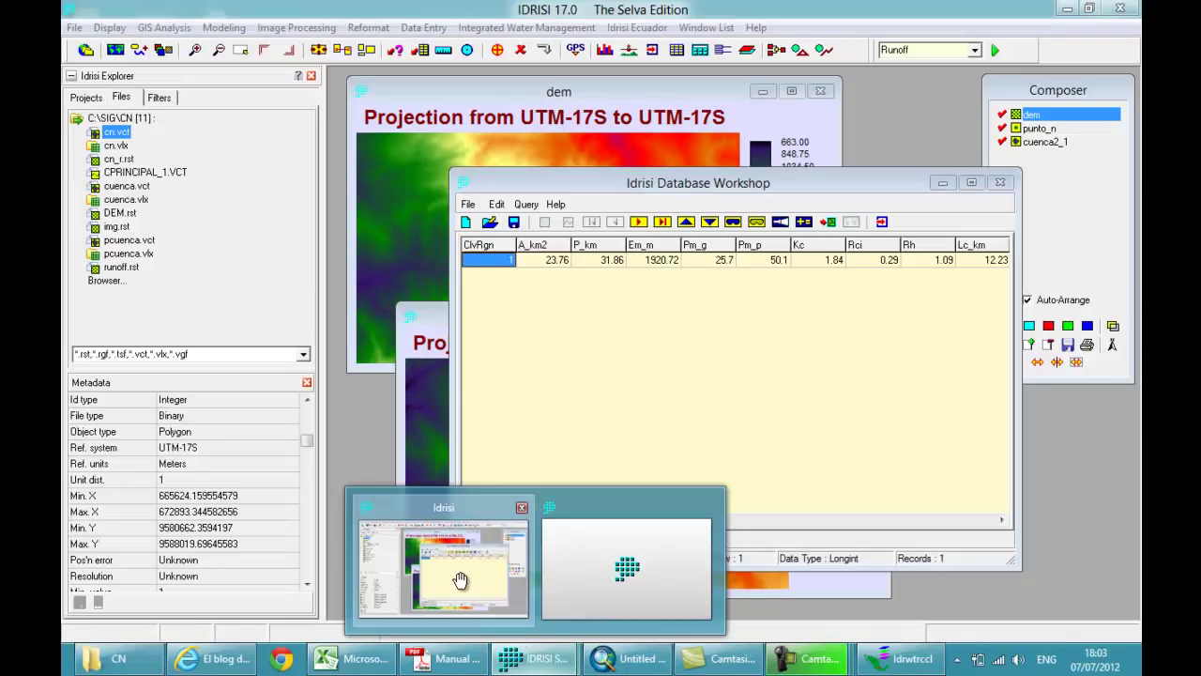
{"action": "left_click", "coordinate": [459, 579]}
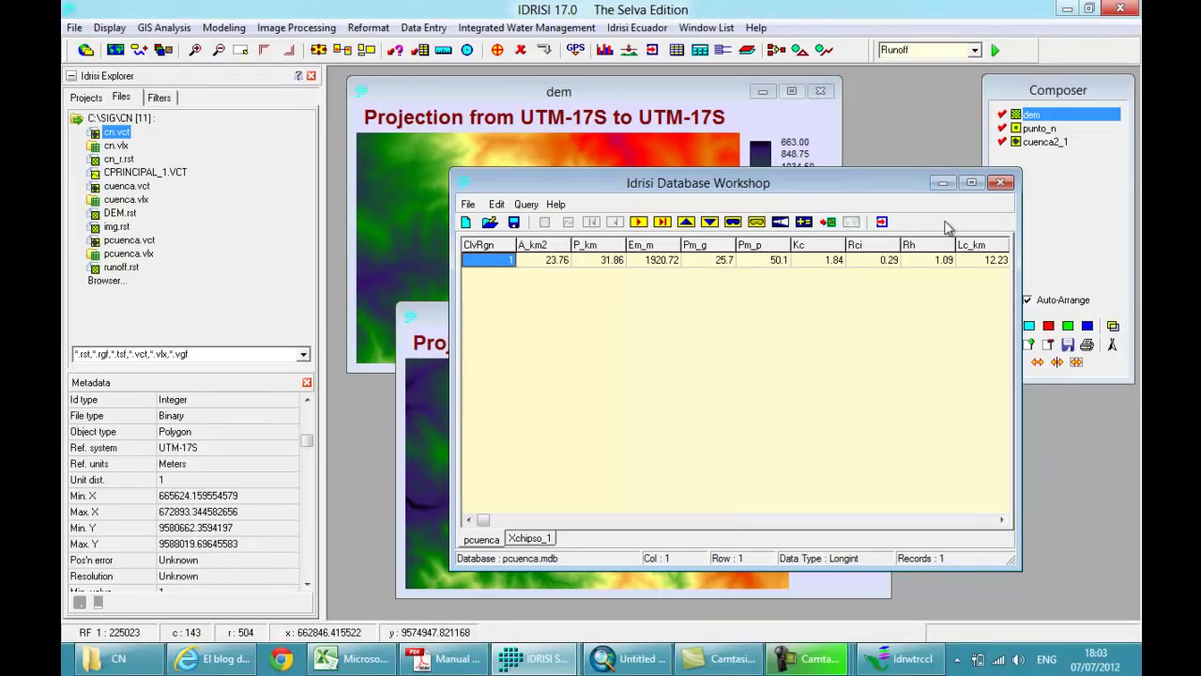
Step: Close the dem map window that contains the punto_n and cuenca2_1 layers
{"action": "left_click", "coordinate": [624, 113]}
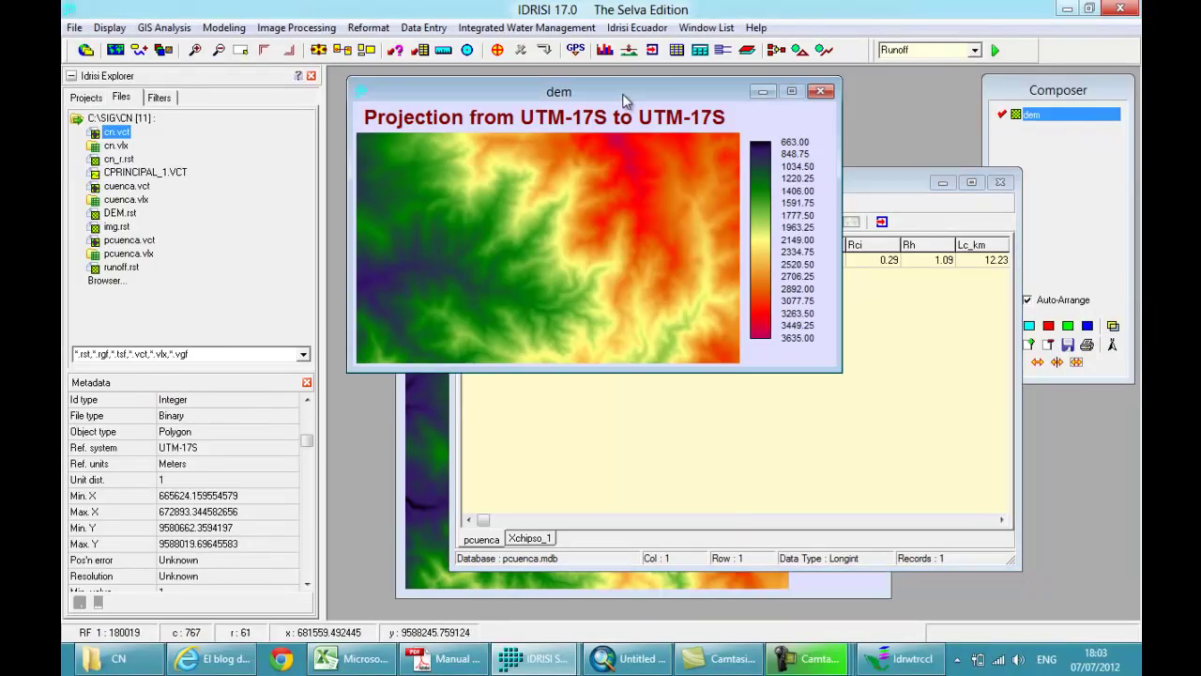
{"action": "left_click", "coordinate": [431, 402]}
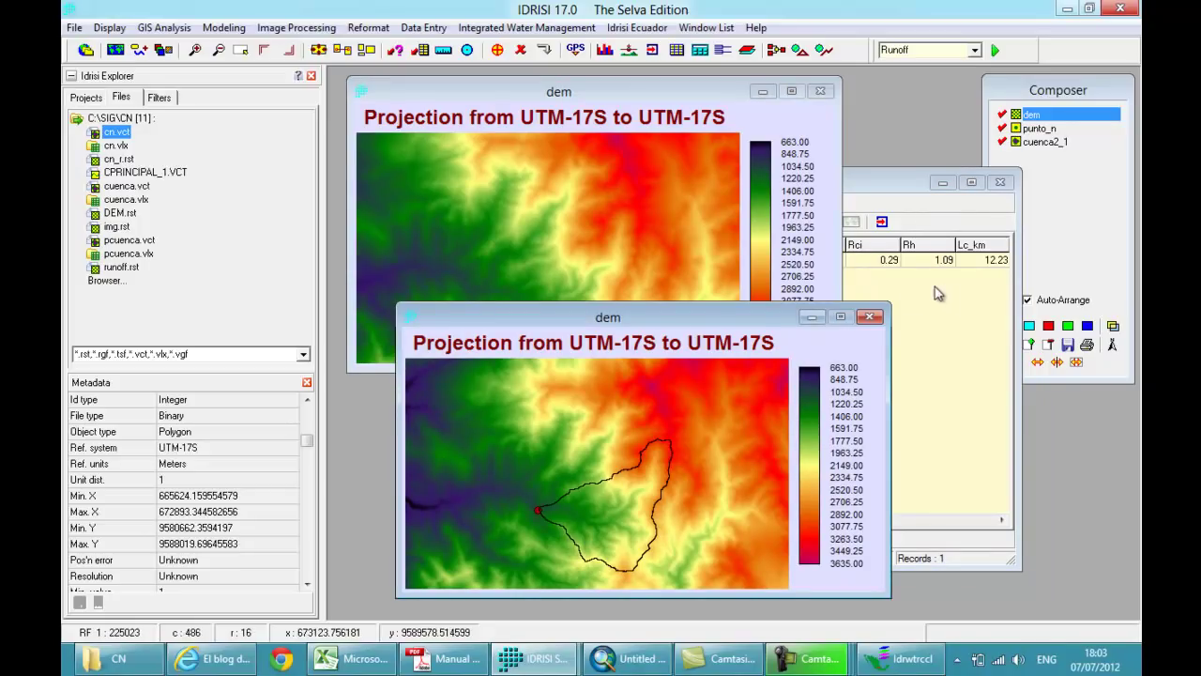
{"action": "left_click", "coordinate": [869, 316]}
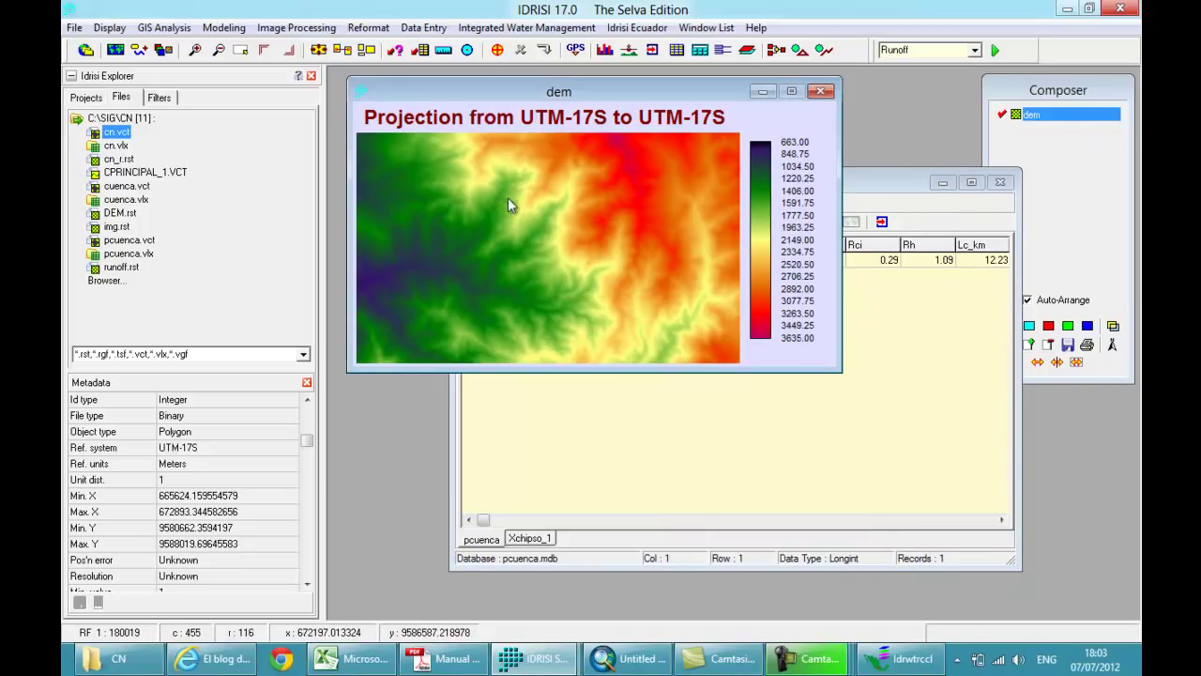
Step: Add the cuenca vector layer to the remaining dem map using the Outline Black symbol file
{"action": "left_click", "coordinate": [1079, 212]}
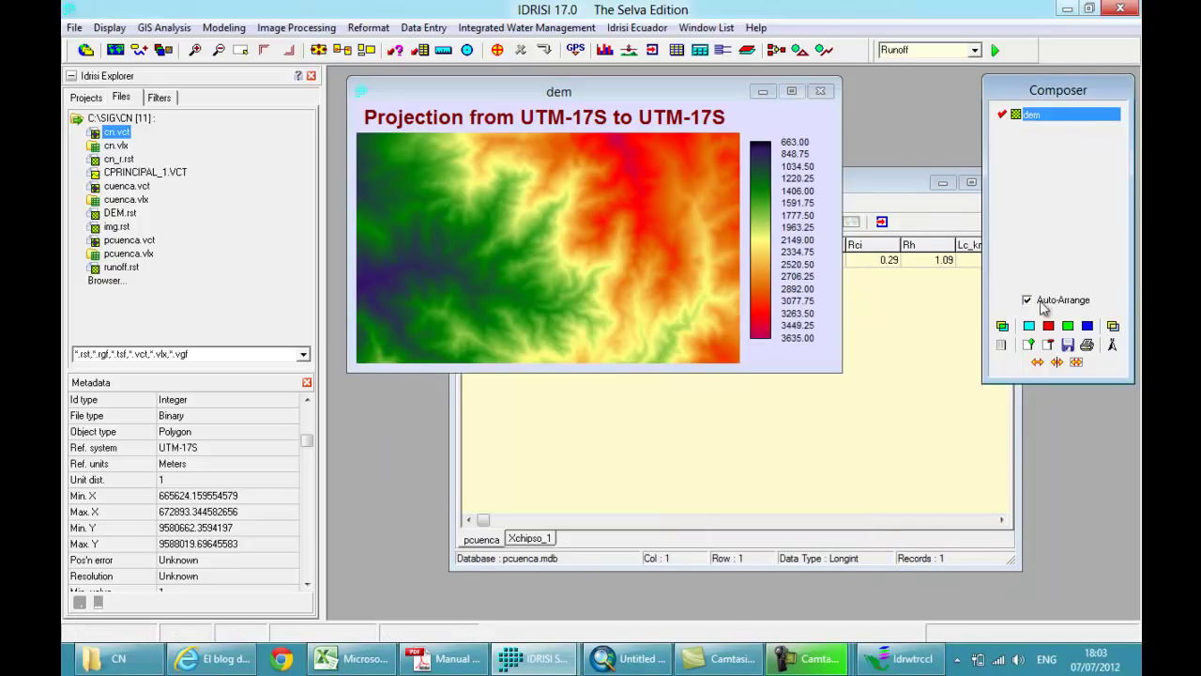
{"action": "left_click", "coordinate": [1028, 345]}
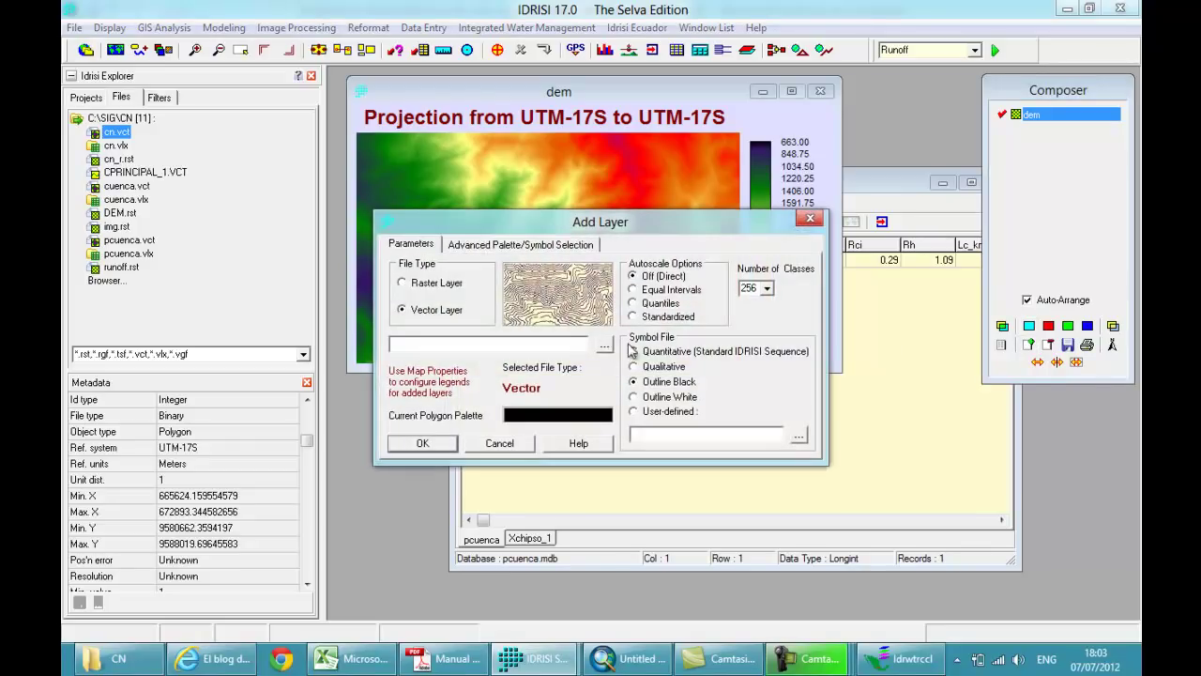
{"action": "left_click", "coordinate": [603, 347]}
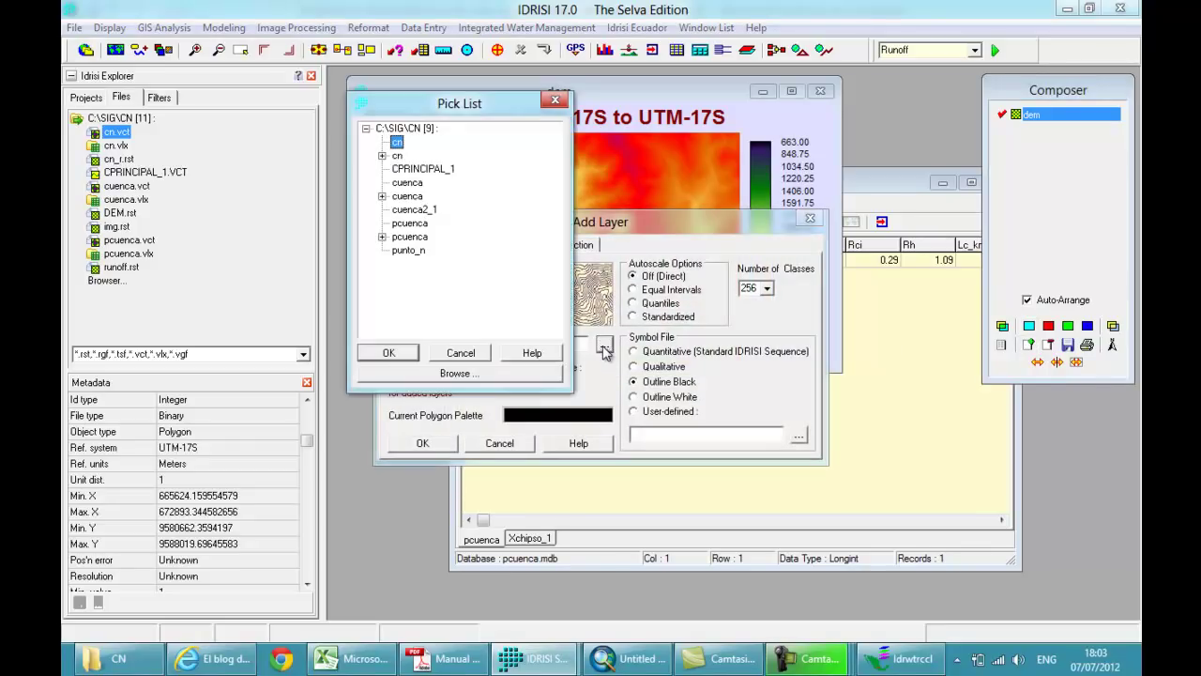
{"action": "left_click", "coordinate": [409, 183]}
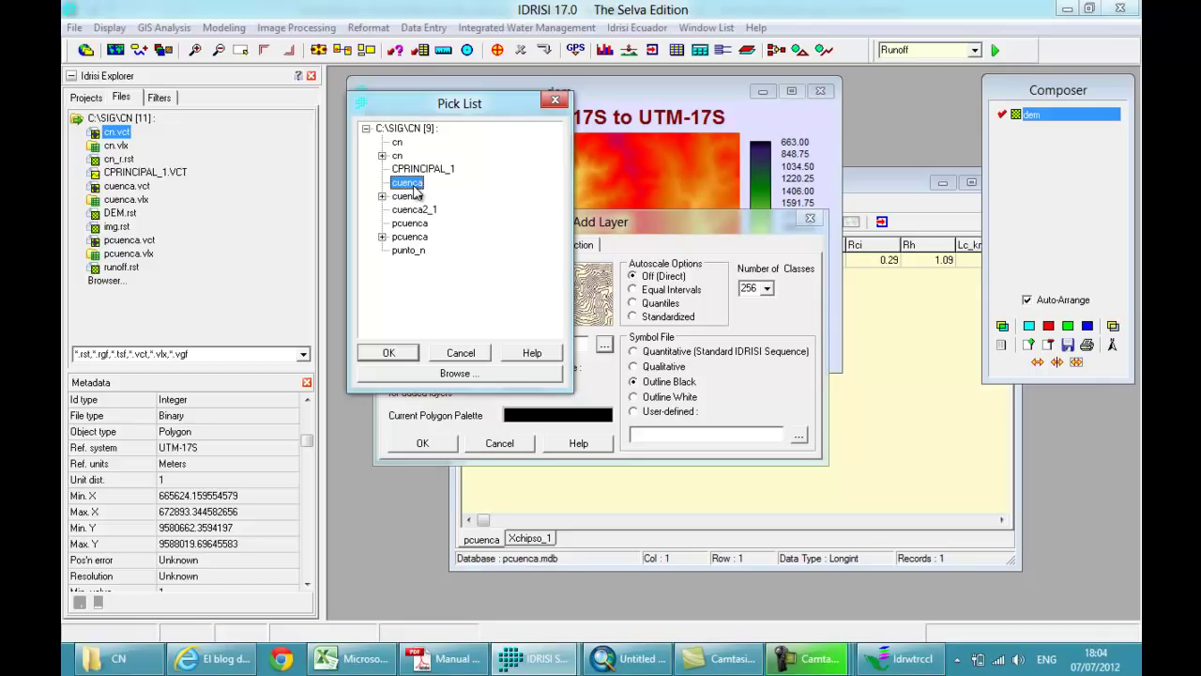
{"action": "left_click", "coordinate": [391, 354]}
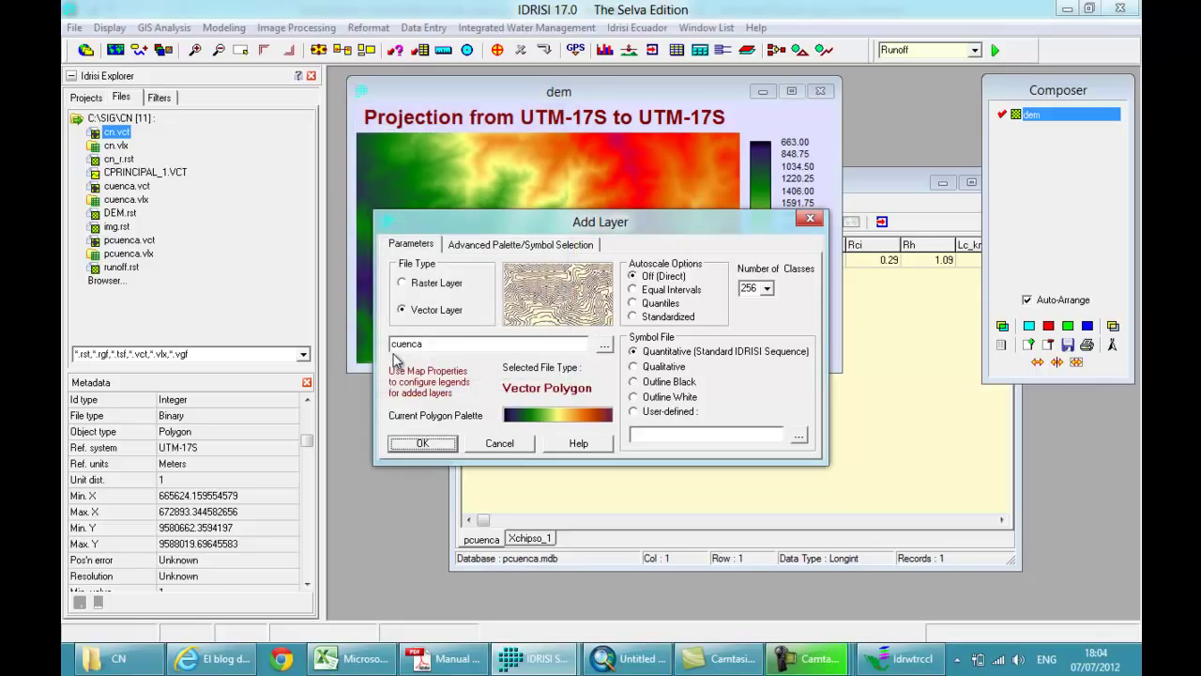
{"action": "left_click", "coordinate": [654, 385]}
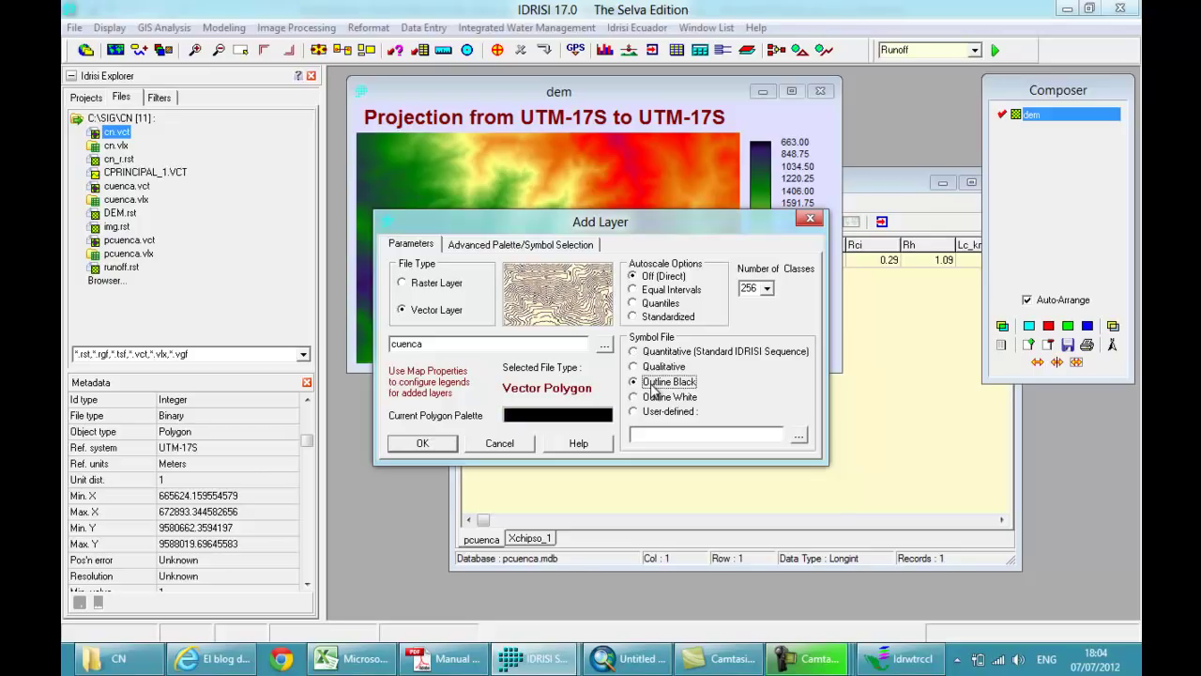
{"action": "left_click", "coordinate": [443, 442]}
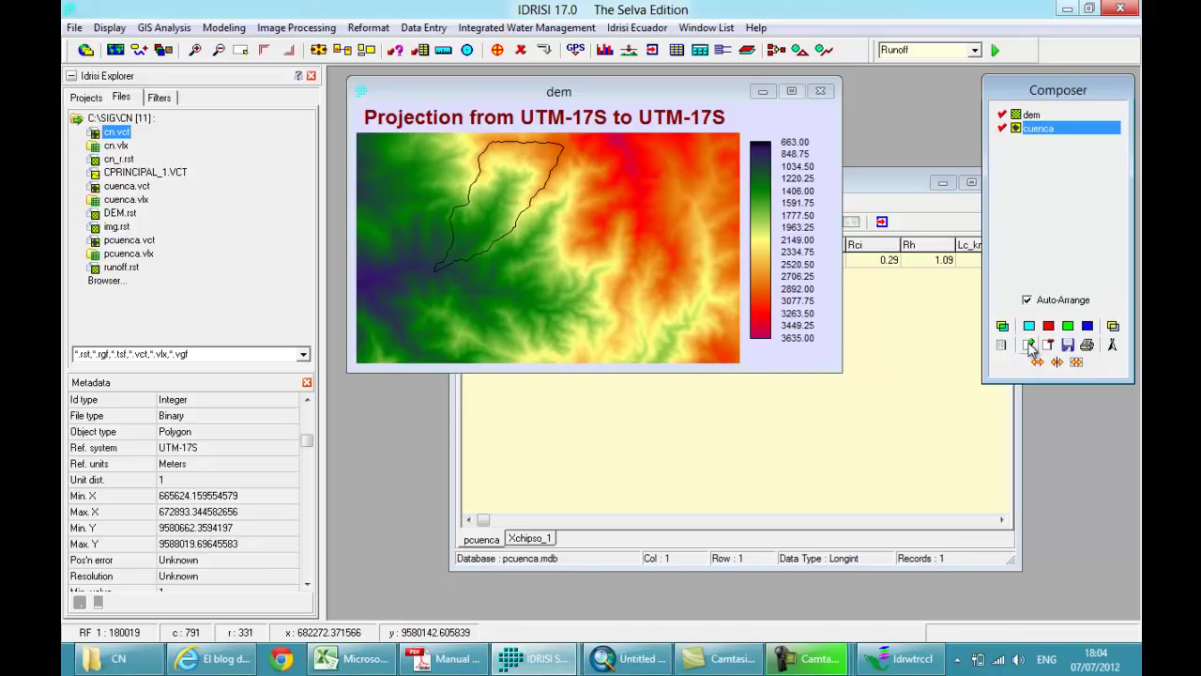
Step: Add the pcuenca vector layer to the dem map using the Outline White symbol file
{"action": "left_click", "coordinate": [1029, 345]}
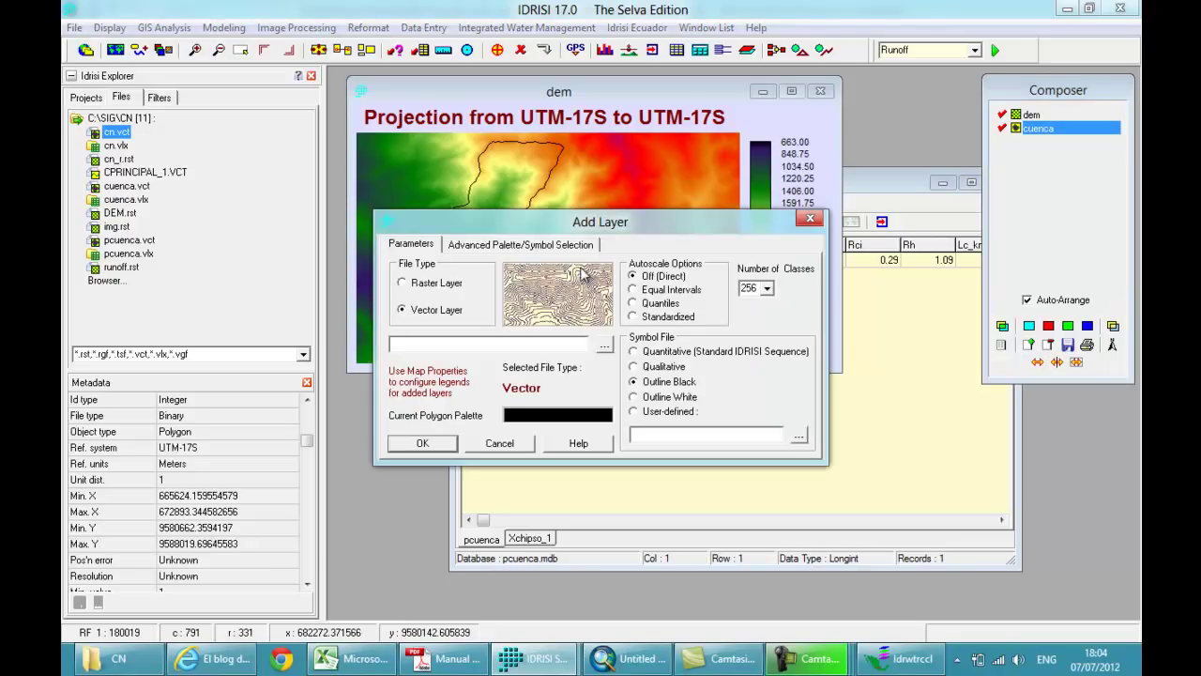
{"action": "left_click", "coordinate": [604, 345]}
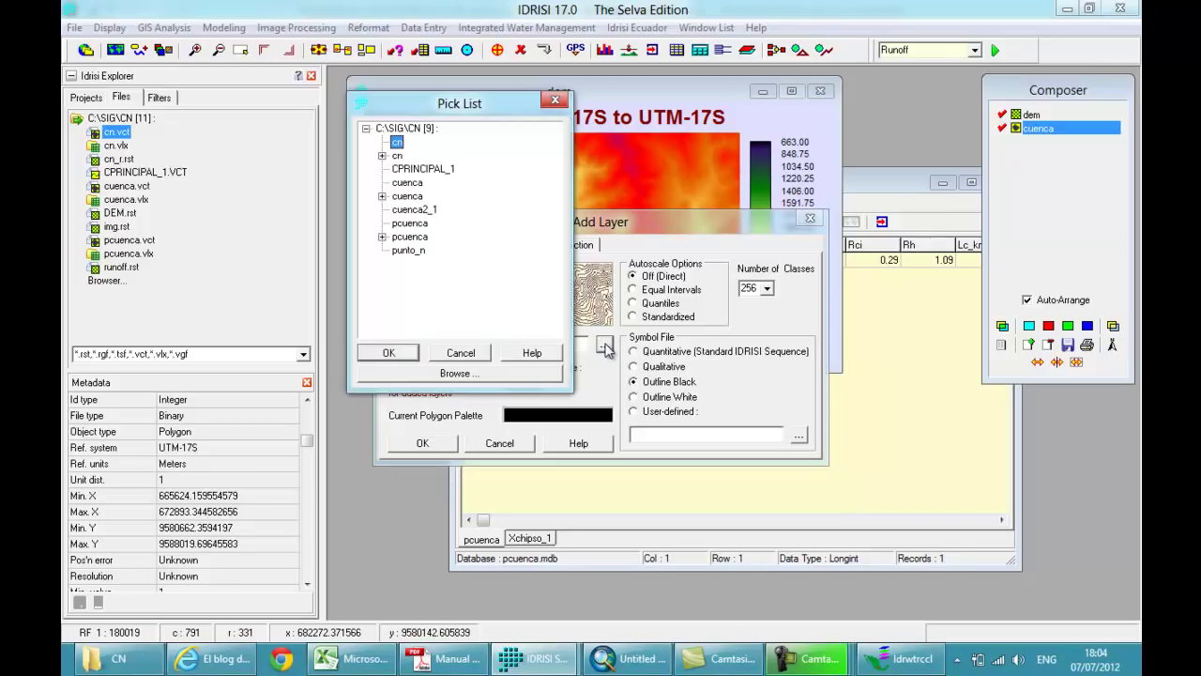
{"action": "left_click", "coordinate": [410, 223]}
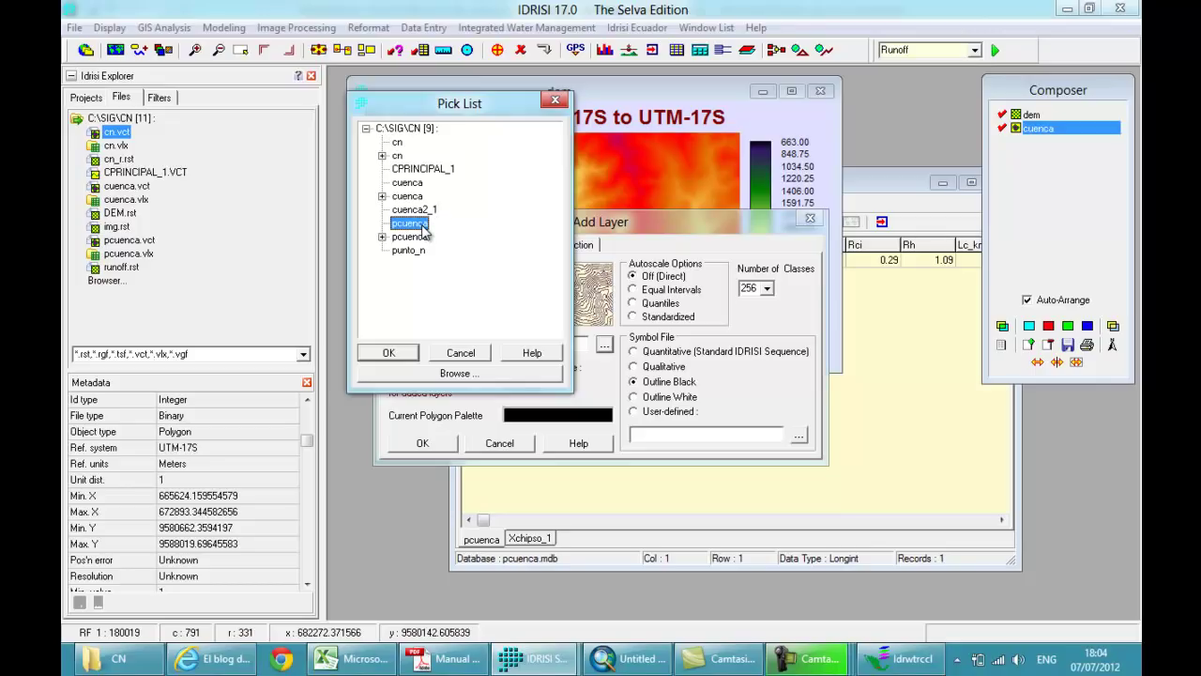
{"action": "left_click", "coordinate": [394, 351]}
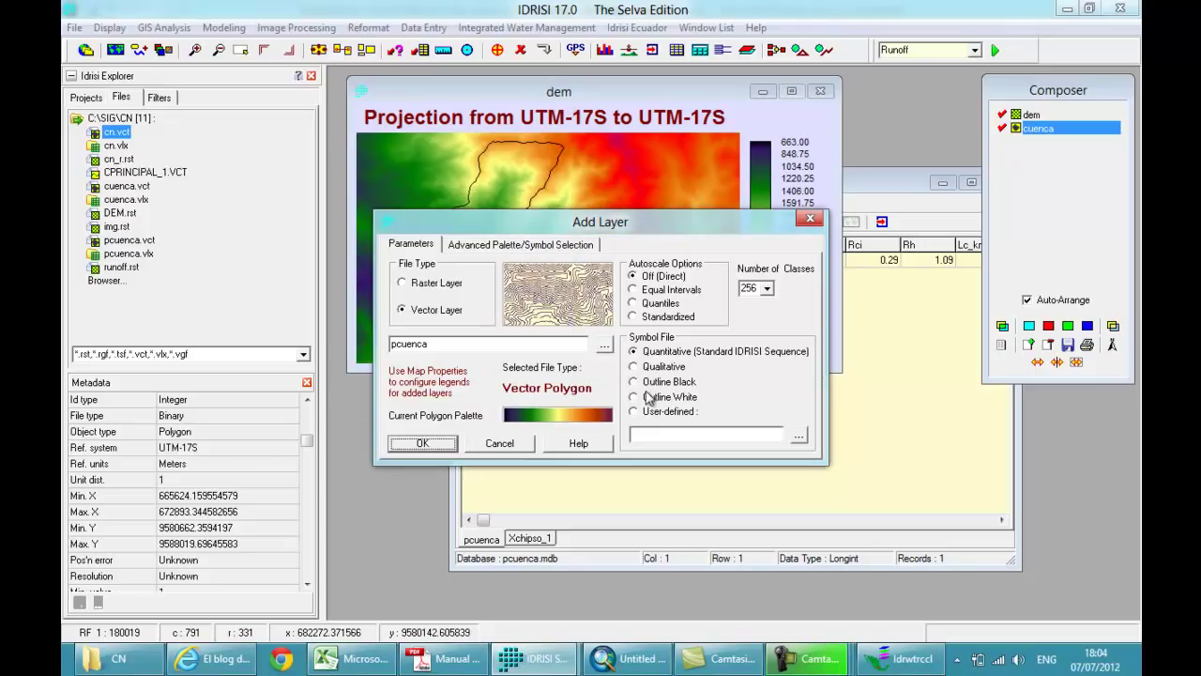
{"action": "left_click", "coordinate": [638, 397]}
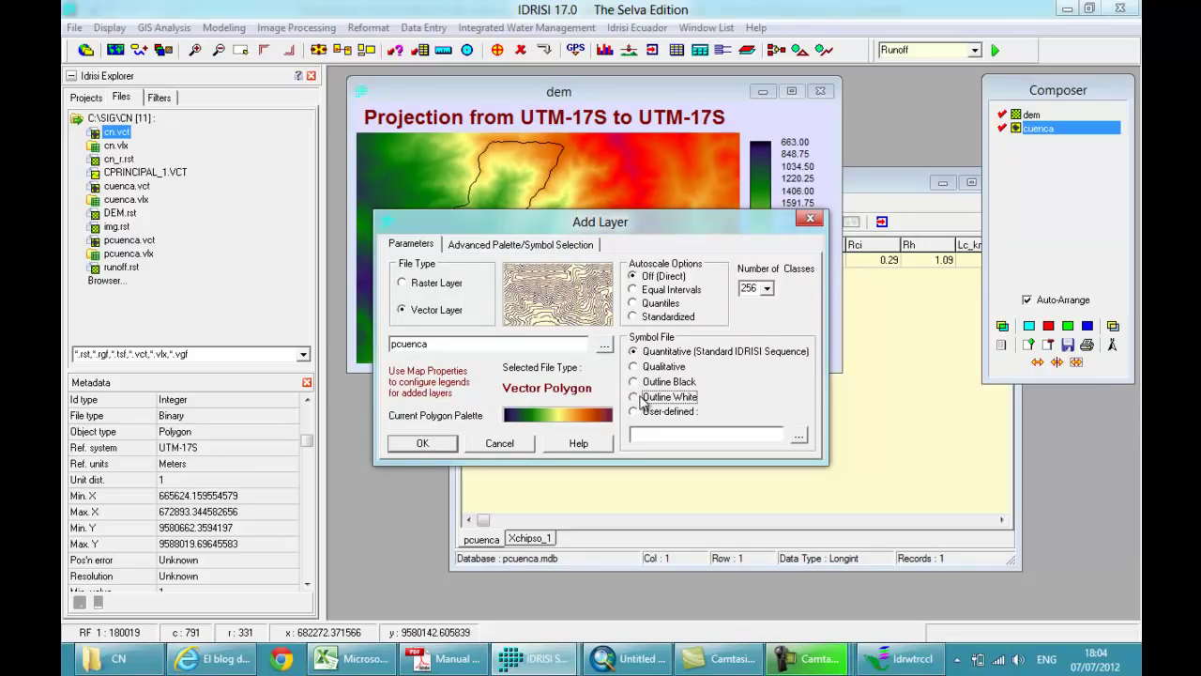
{"action": "left_click", "coordinate": [427, 445]}
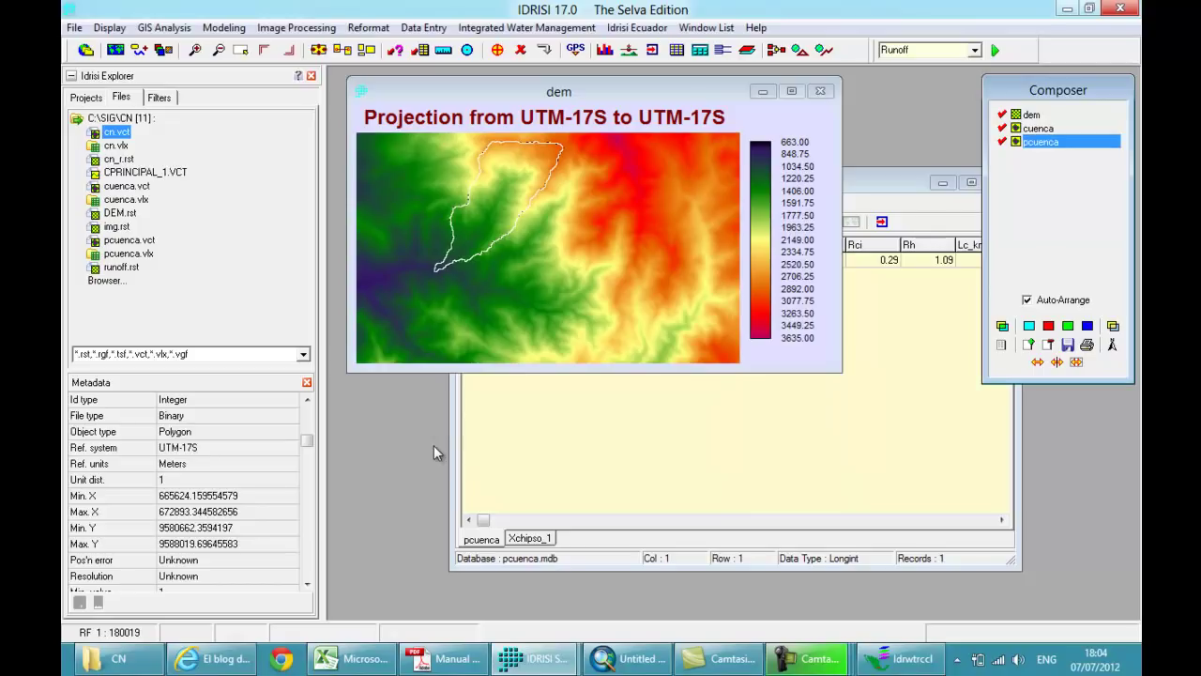
Step: Examine the cuenca and pcuenca outlines up close near the watershed outlet, enlarging the dem map window
{"action": "left_click", "coordinate": [241, 51]}
{"action": "left_click_drag", "start_coordinate": [423, 255], "coordinate": [464, 283]}
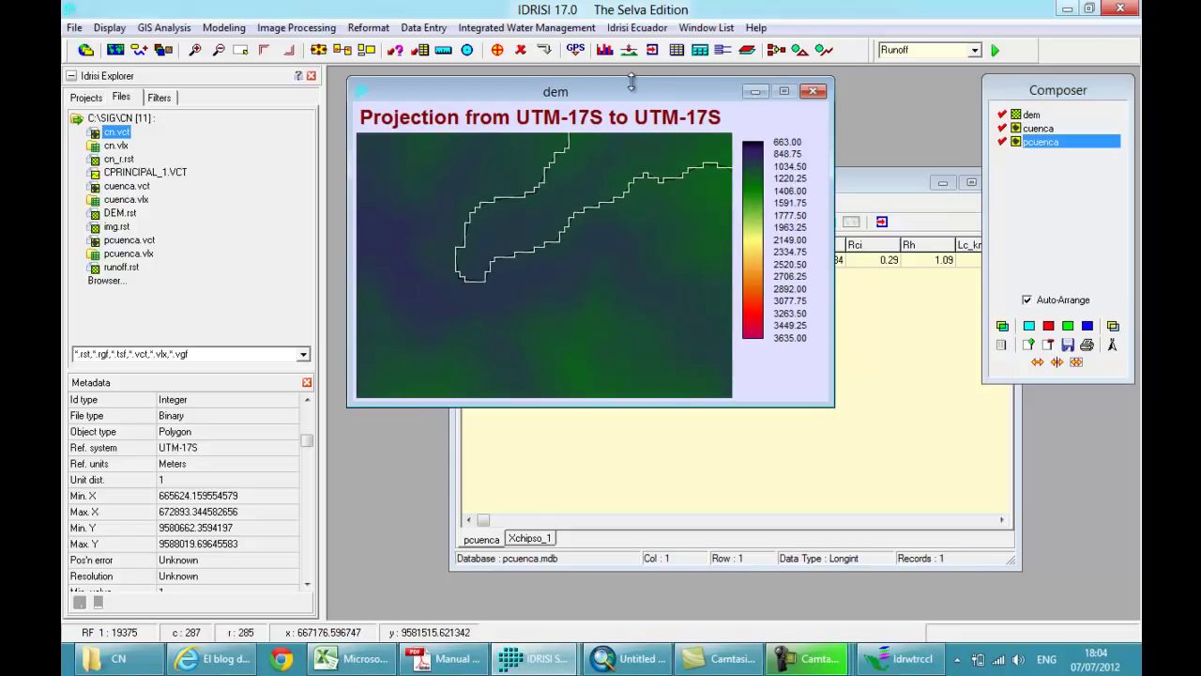
{"action": "left_click_drag", "start_coordinate": [611, 238], "coordinate": [524, 268]}
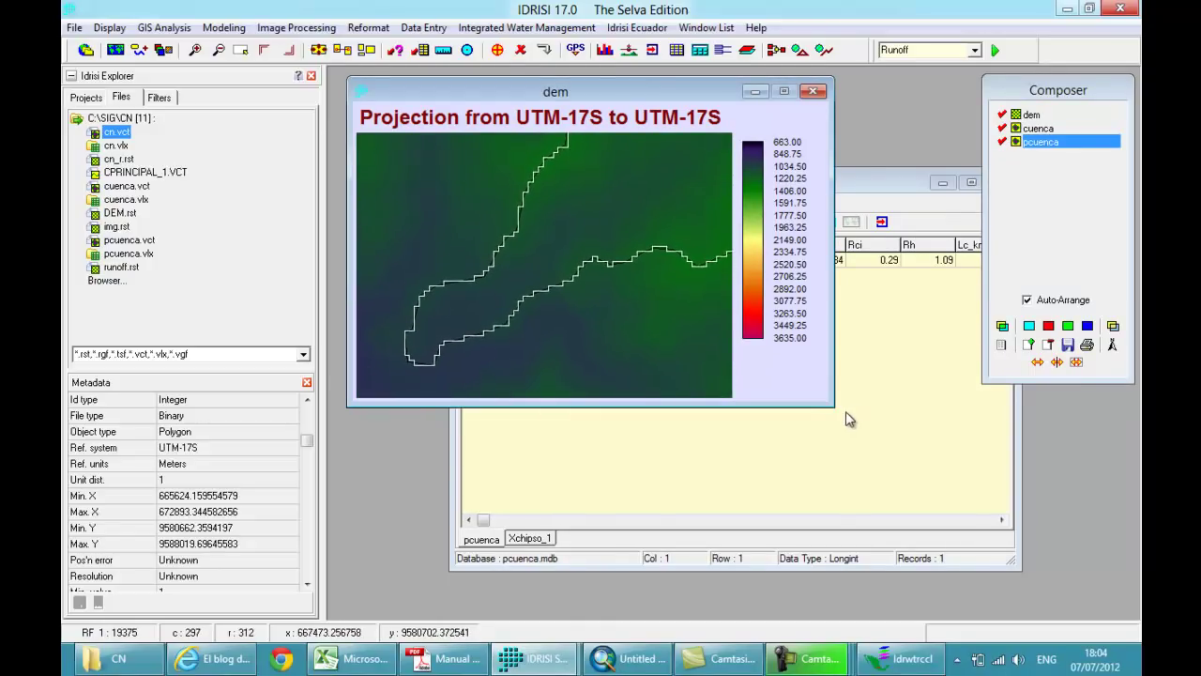
{"action": "left_click_drag", "start_coordinate": [833, 406], "coordinate": [953, 528]}
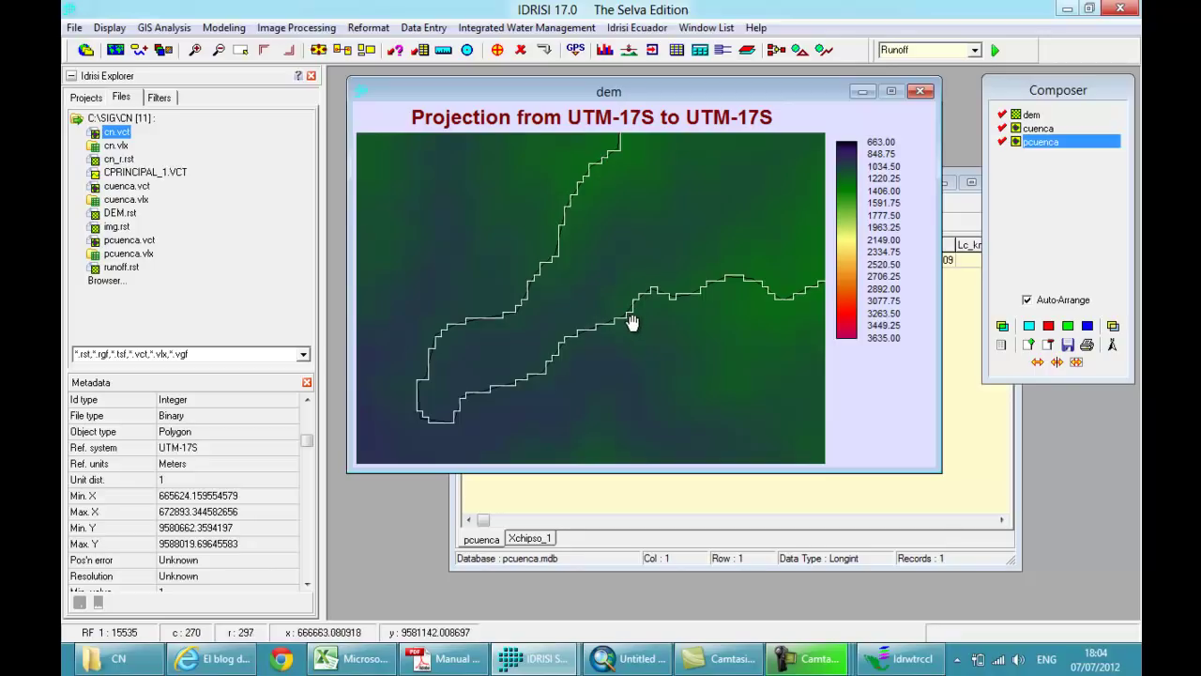
{"action": "left_click", "coordinate": [239, 54]}
{"action": "left_click_drag", "start_coordinate": [596, 287], "coordinate": [644, 335]}
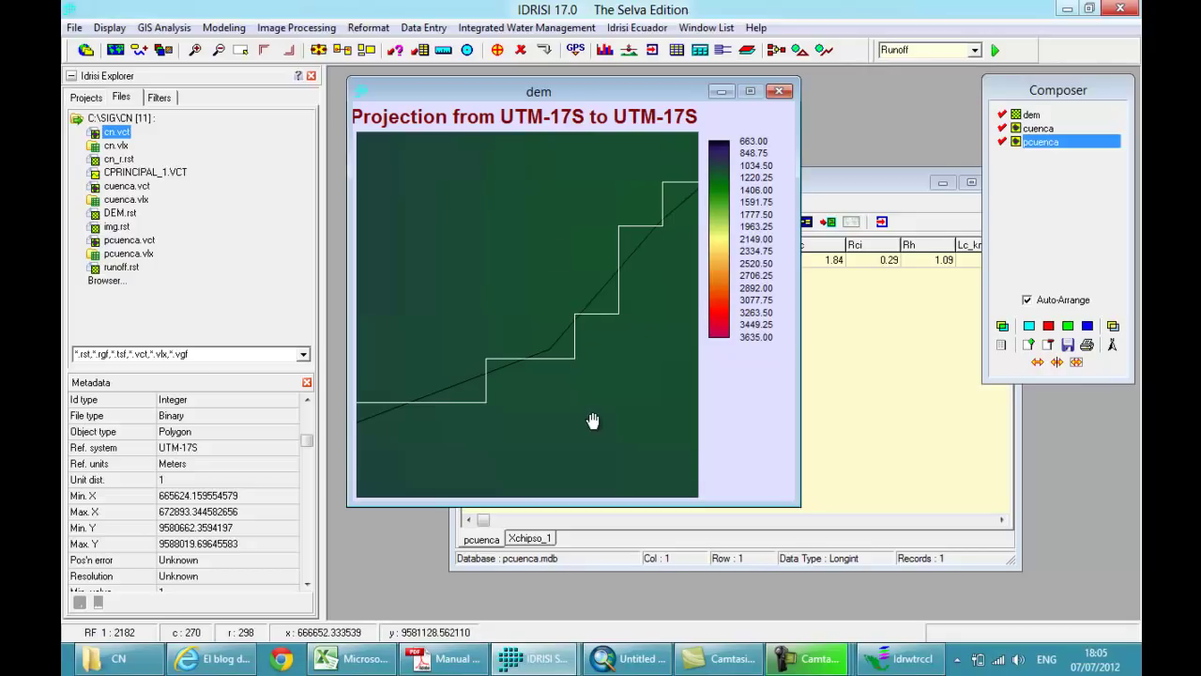
Step: Check the RasterT_Watersh1 attribute table in ArcMap, and return to the pcuenca table in IDRISI's Database Workshop
{"action": "left_click", "coordinate": [635, 667]}
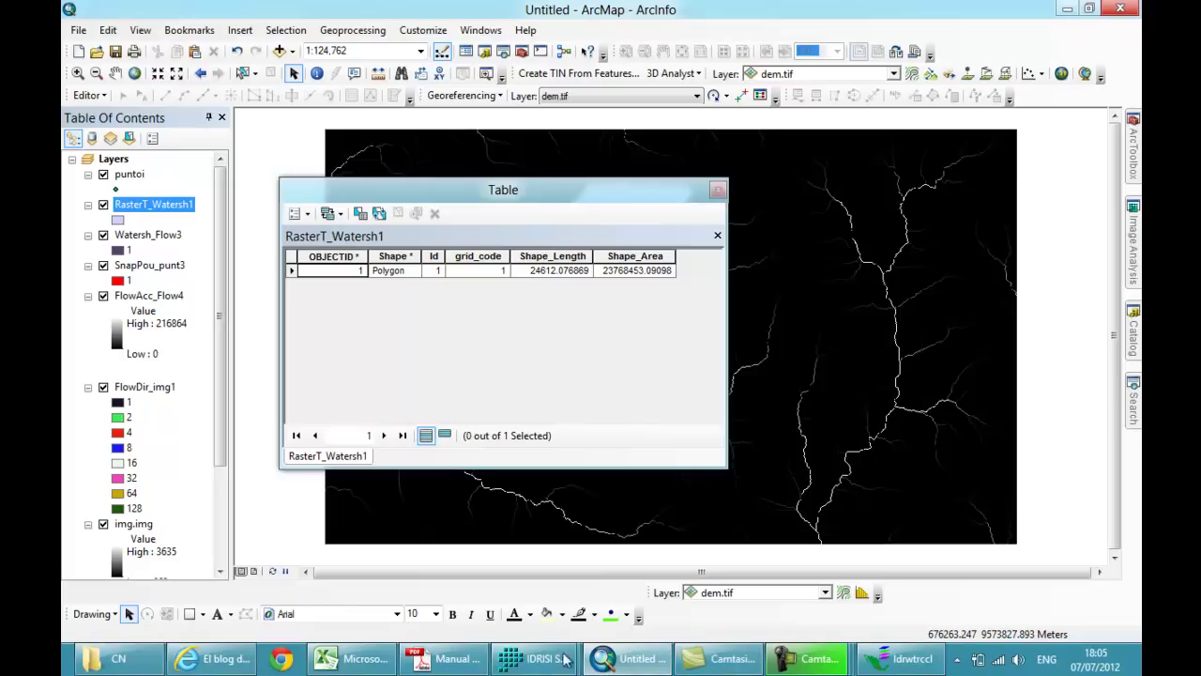
{"action": "mouse_move", "coordinate": [552, 664]}
{"action": "left_click", "coordinate": [454, 573]}
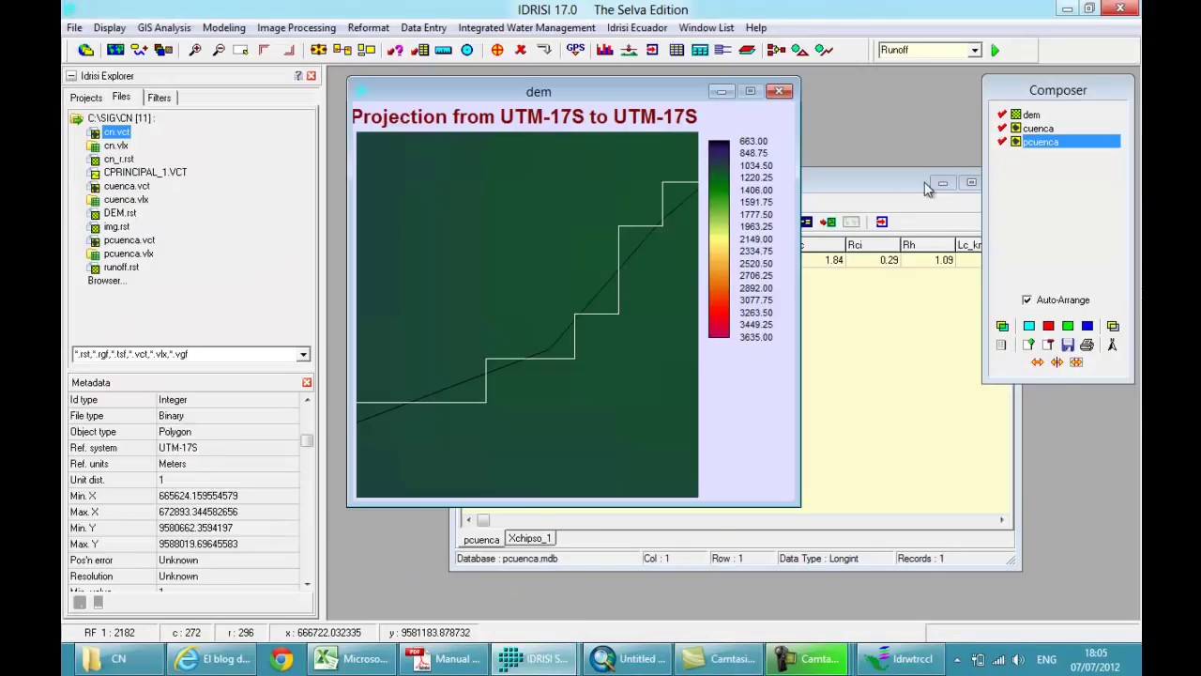
{"action": "left_click", "coordinate": [890, 200]}
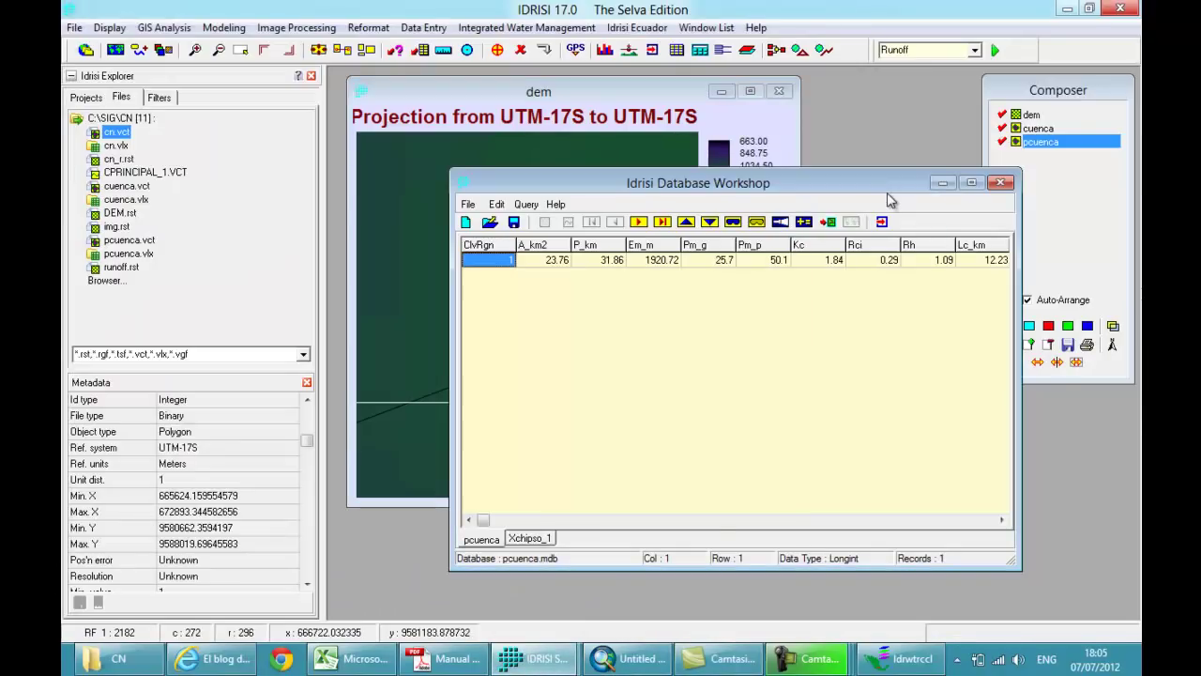
Step: Export the pcuenca table to the CN folder as an Excel (*.xls) file named tabla
{"action": "left_click", "coordinate": [469, 206]}
{"action": "mouse_move", "coordinate": [525, 342]}
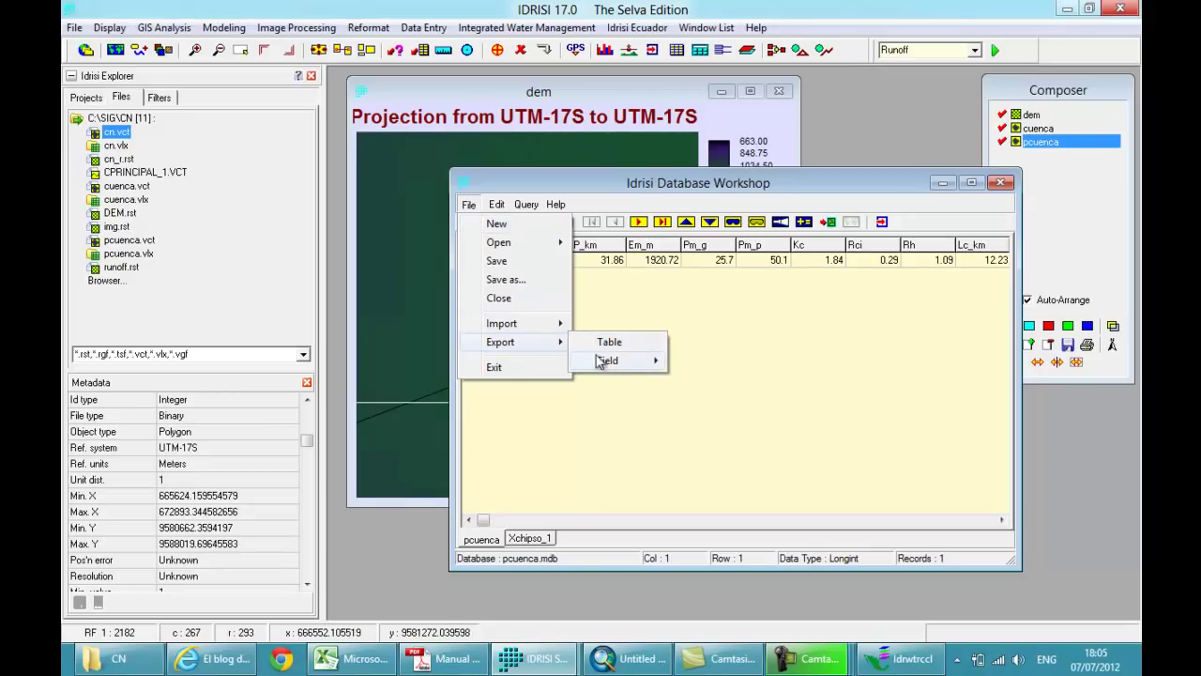
{"action": "mouse_move", "coordinate": [616, 364]}
{"action": "left_click", "coordinate": [610, 343]}
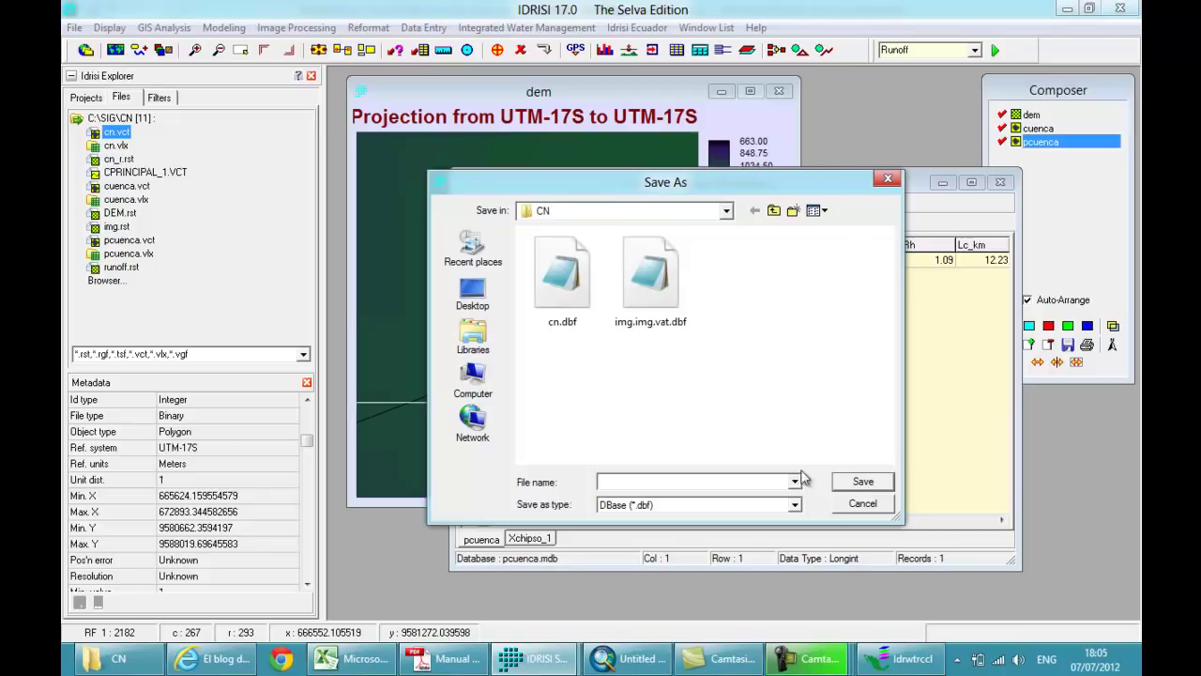
{"action": "left_click", "coordinate": [795, 504]}
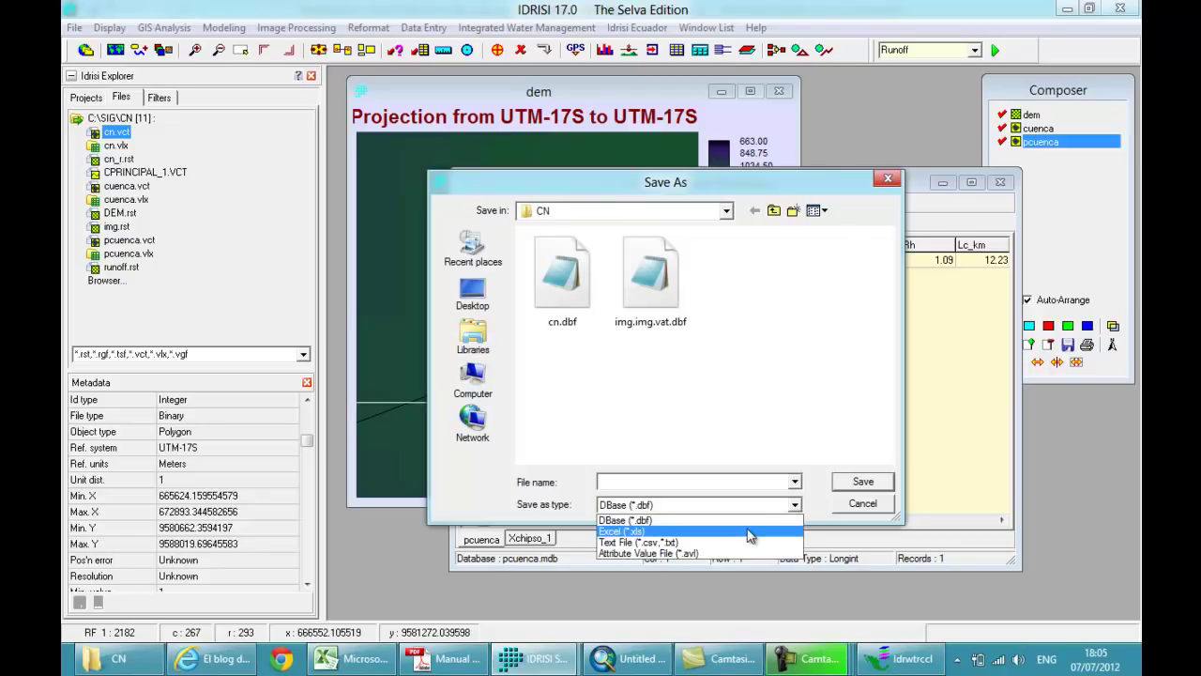
{"action": "left_click", "coordinate": [750, 532]}
{"action": "left_click", "coordinate": [656, 482]}
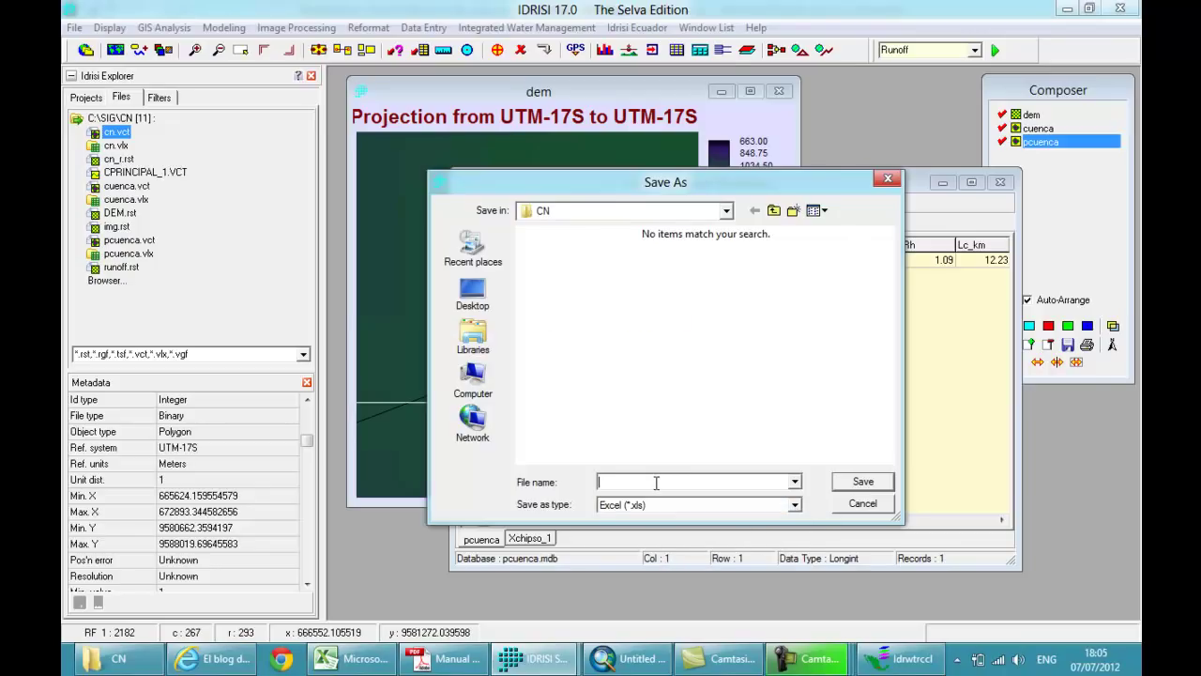
{"action": "left_click", "coordinate": [855, 482]}
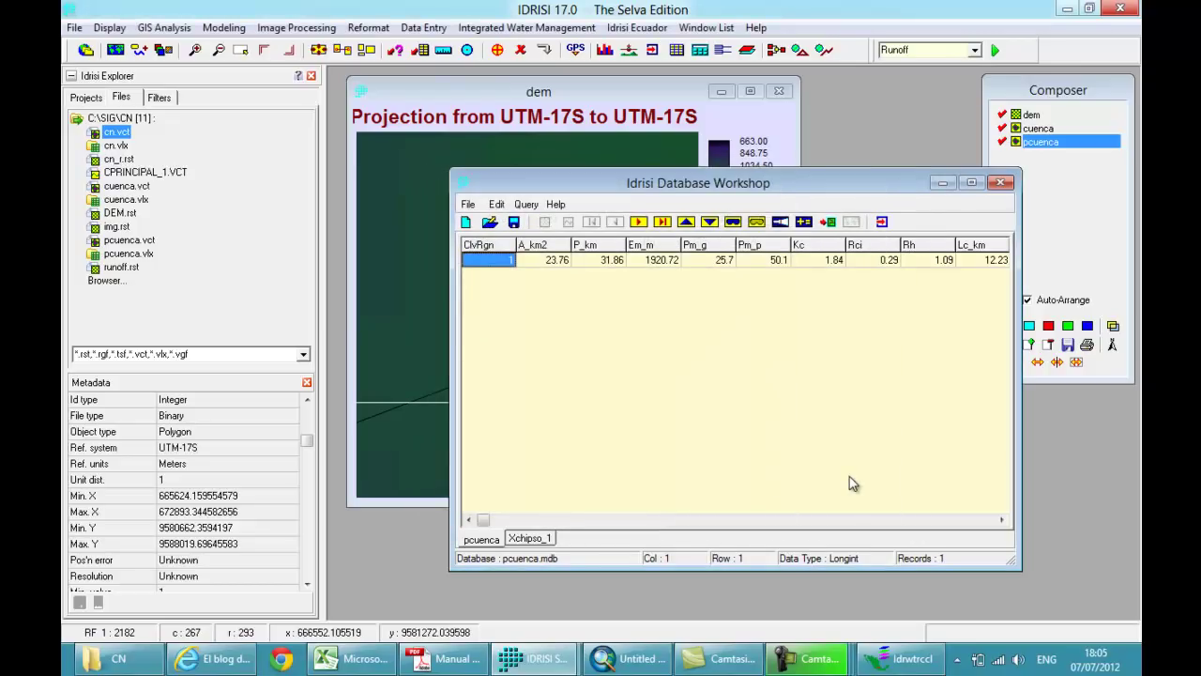
Step: Open the exported tabla.xls from the C:\SIG\CN folder in Excel
{"action": "left_click", "coordinate": [105, 658]}
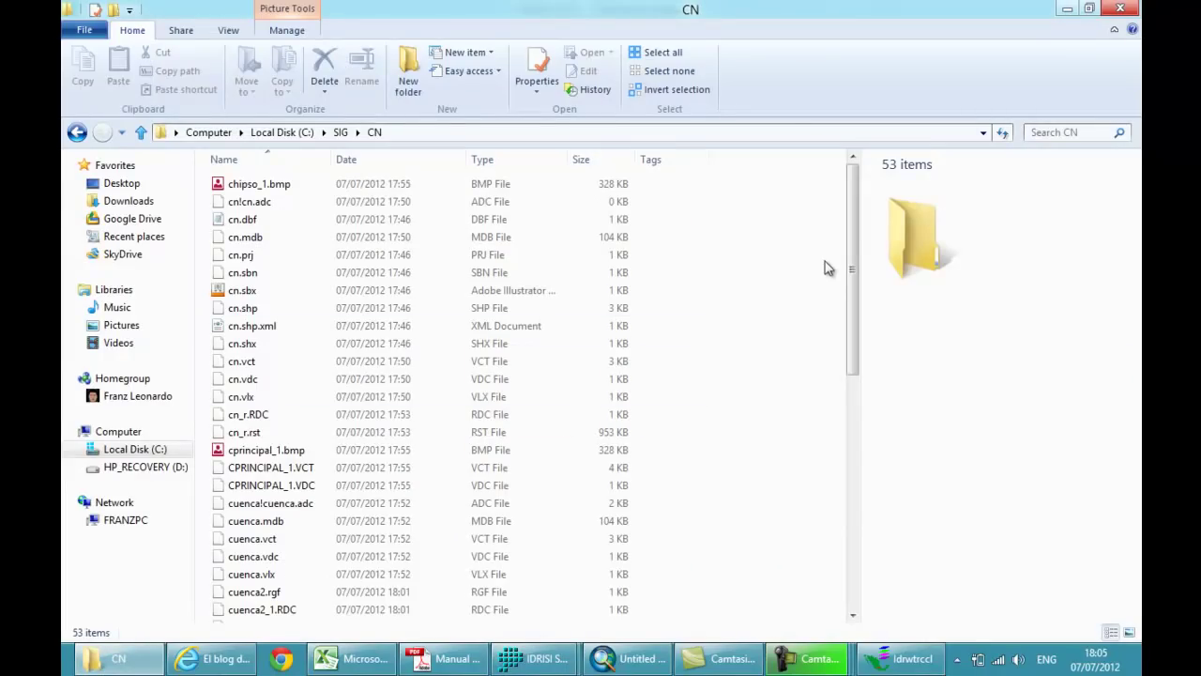
{"action": "left_click_drag", "start_coordinate": [853, 272], "coordinate": [841, 561]}
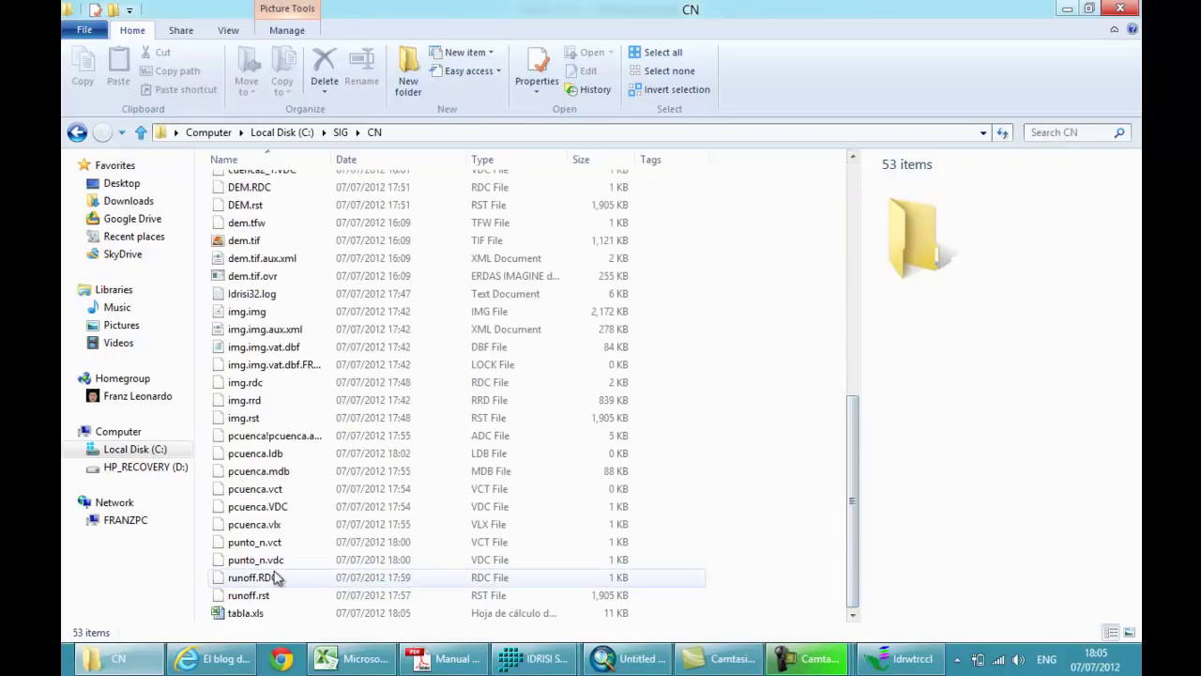
{"action": "double_click", "coordinate": [246, 612]}
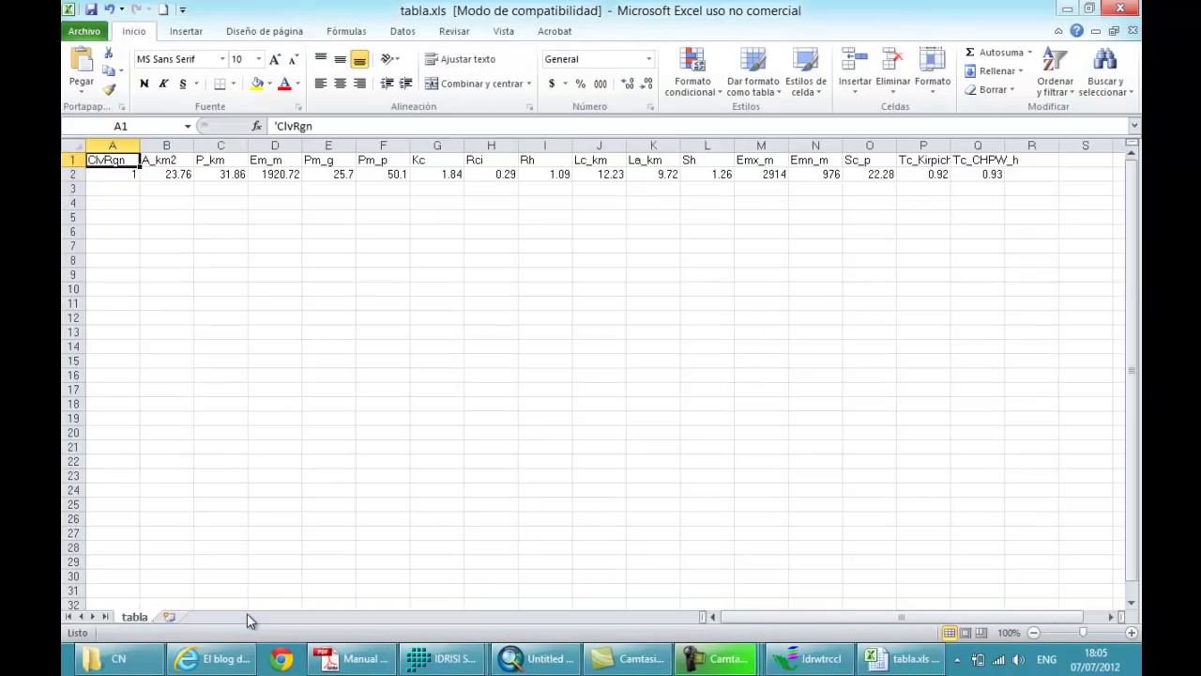
Step: Copy the morphometric values in row 2 of tabla.xls, from A_km2 through Tc_CHPW_h (B2:Q2)
{"action": "key", "text": "Down"}
{"action": "key", "text": "Right"}
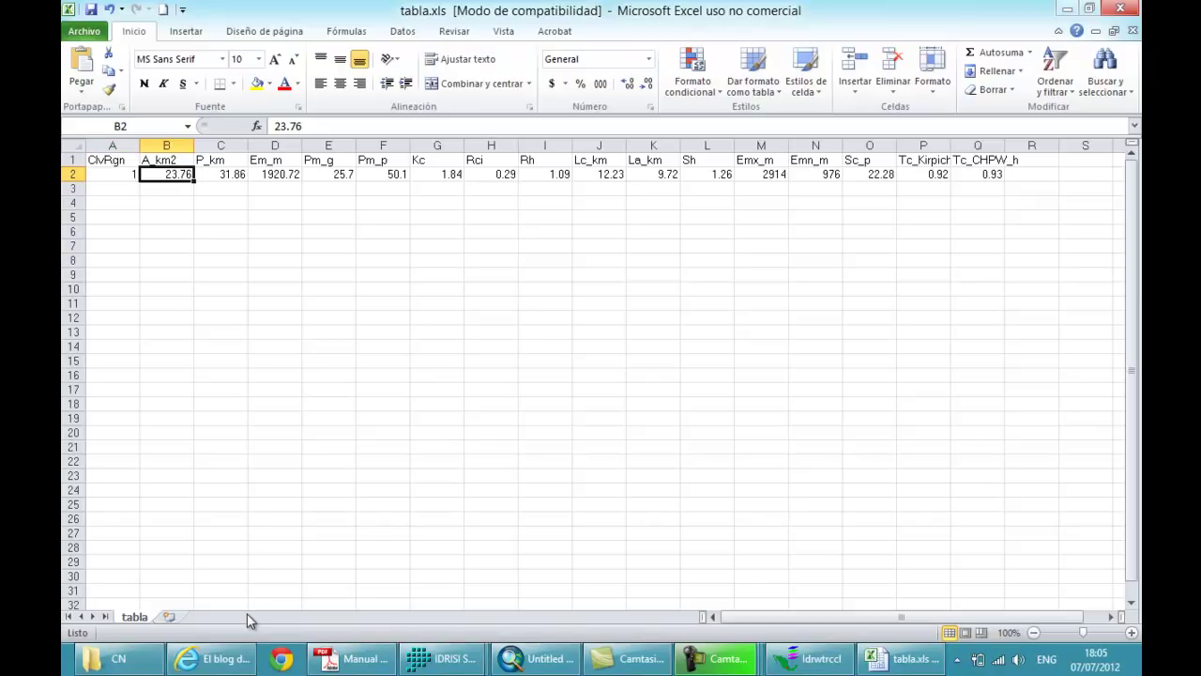
{"action": "key", "text": "ctrl+shift+Right"}
{"action": "key", "text": "ctrl+c"}
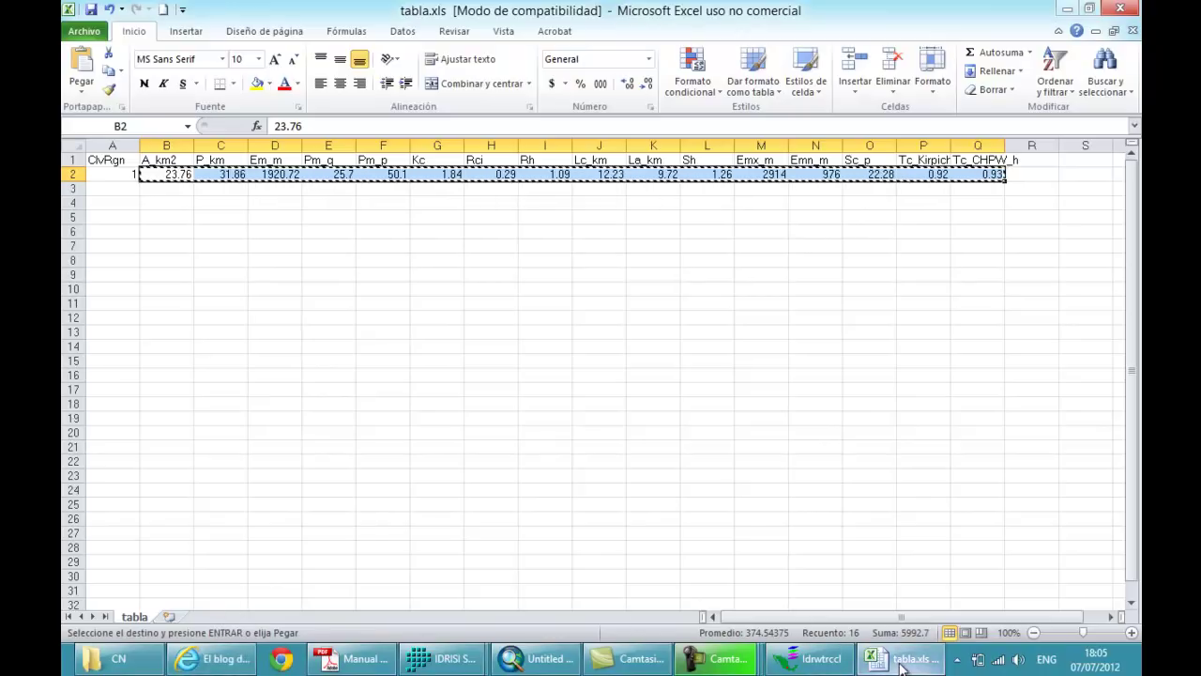
{"action": "mouse_move", "coordinate": [900, 664]}
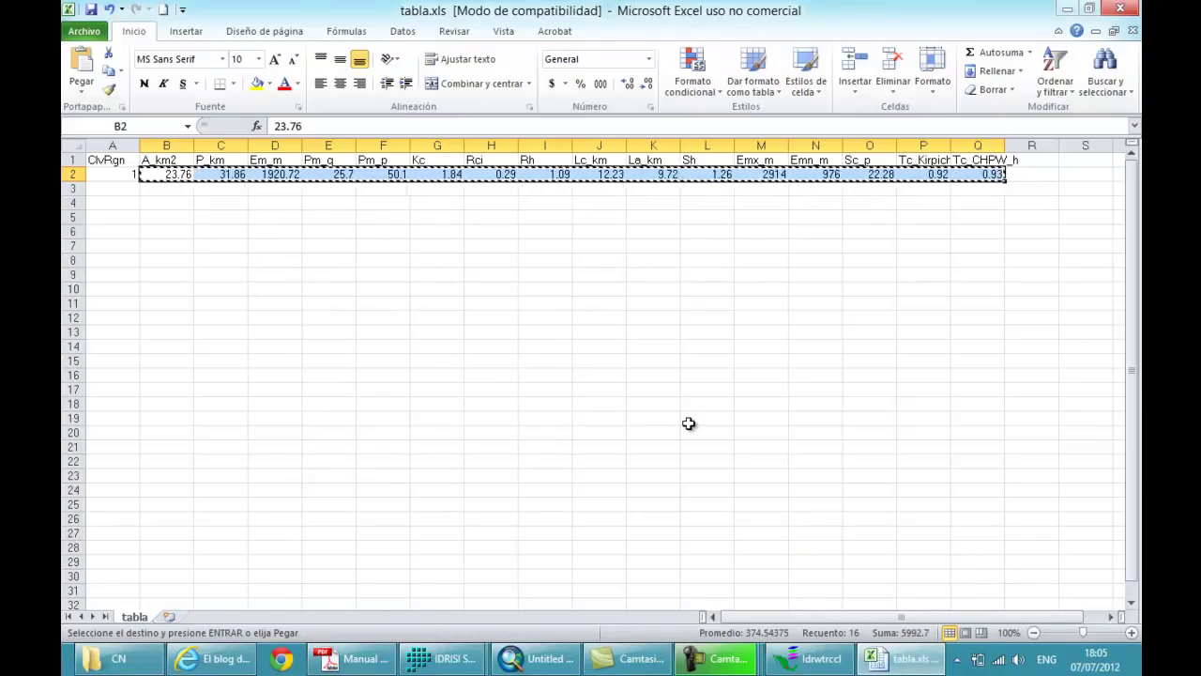
Step: Open the recent workbook Parámetros morfométricos de una cuenca.xls from C:\SIG\Morfo_Cuenca
{"action": "left_click", "coordinate": [85, 32]}
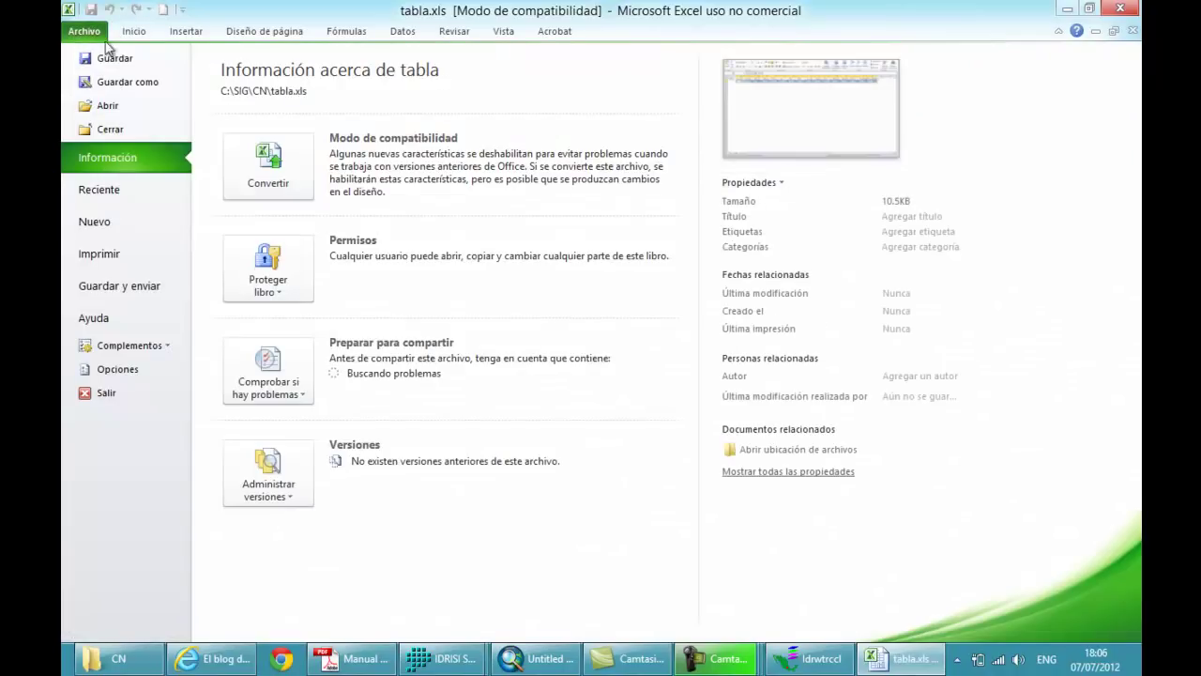
{"action": "left_click", "coordinate": [117, 193]}
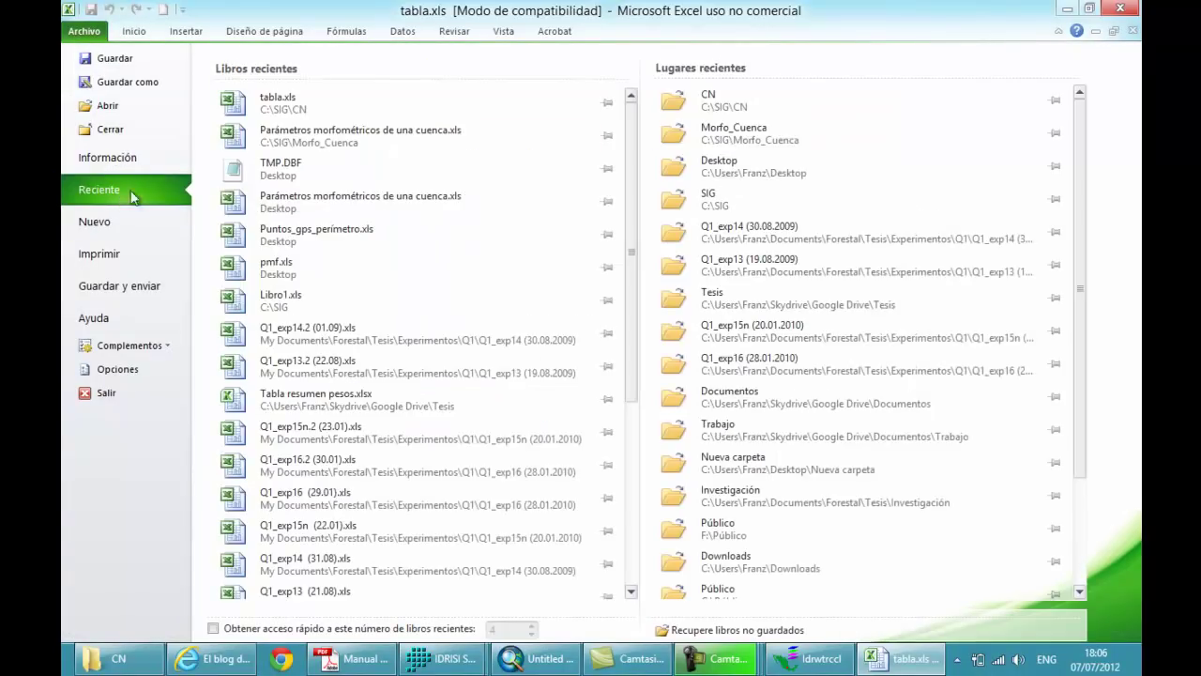
{"action": "left_click", "coordinate": [338, 134]}
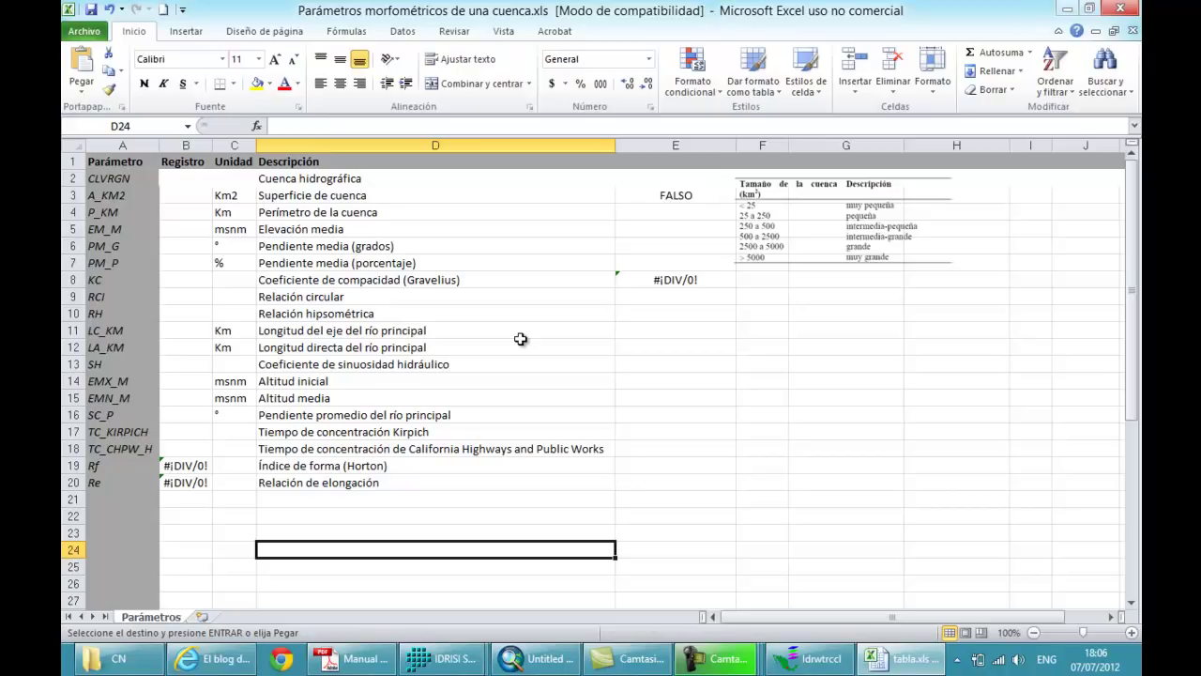
Step: Place the copied row at F23, and paste it as transposed values into the Registro column starting at B3
{"action": "left_click", "coordinate": [767, 532]}
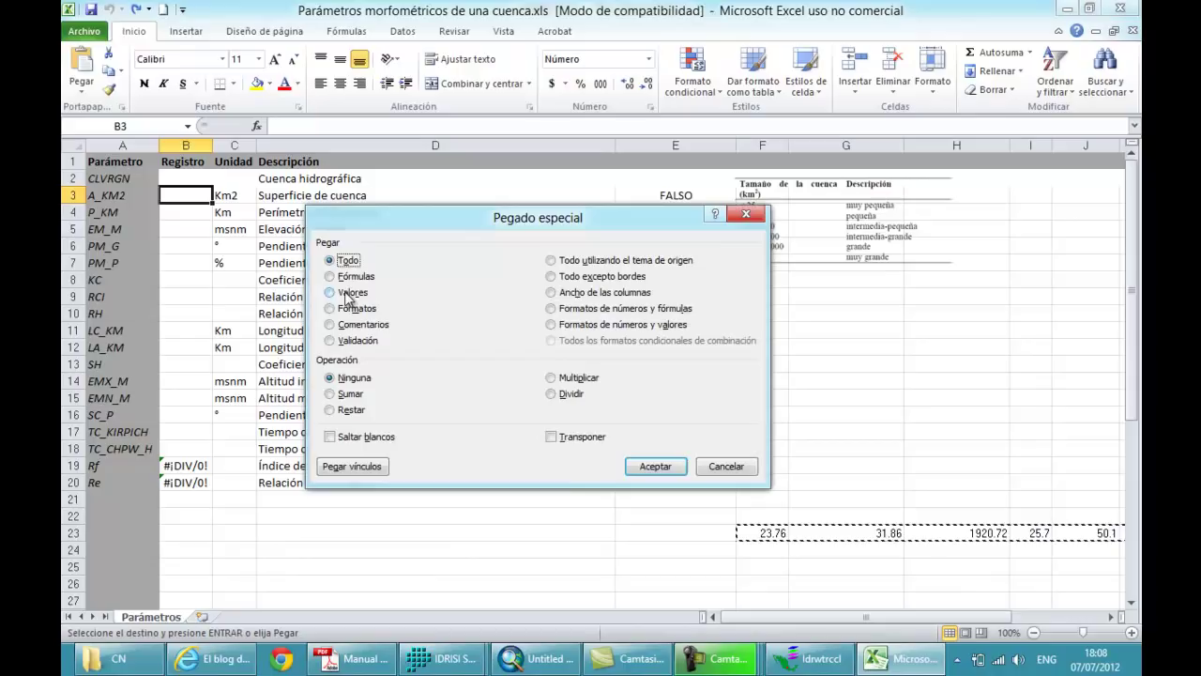
{"action": "left_click", "coordinate": [342, 292]}
{"action": "left_click", "coordinate": [551, 436]}
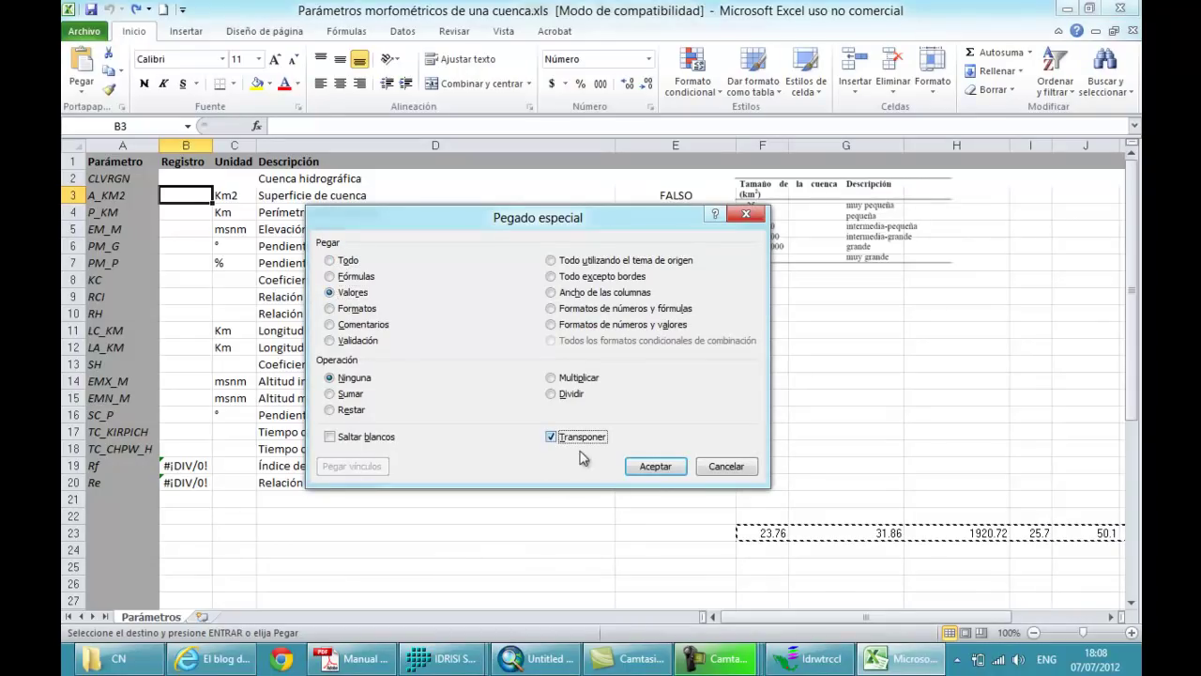
{"action": "left_click", "coordinate": [663, 465]}
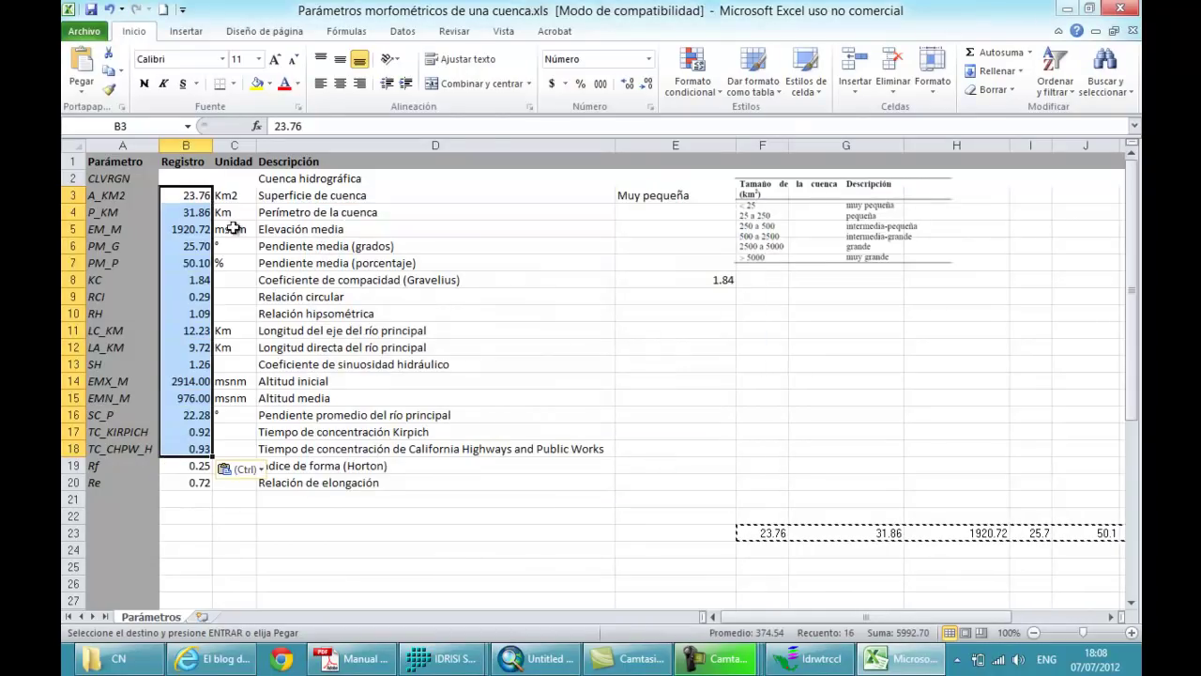
Step: Enter 1 as the Registro value for CLVRGN in cell B2
{"action": "left_click", "coordinate": [197, 178]}
{"action": "type", "text": "1"}
{"action": "key", "text": "Return"}
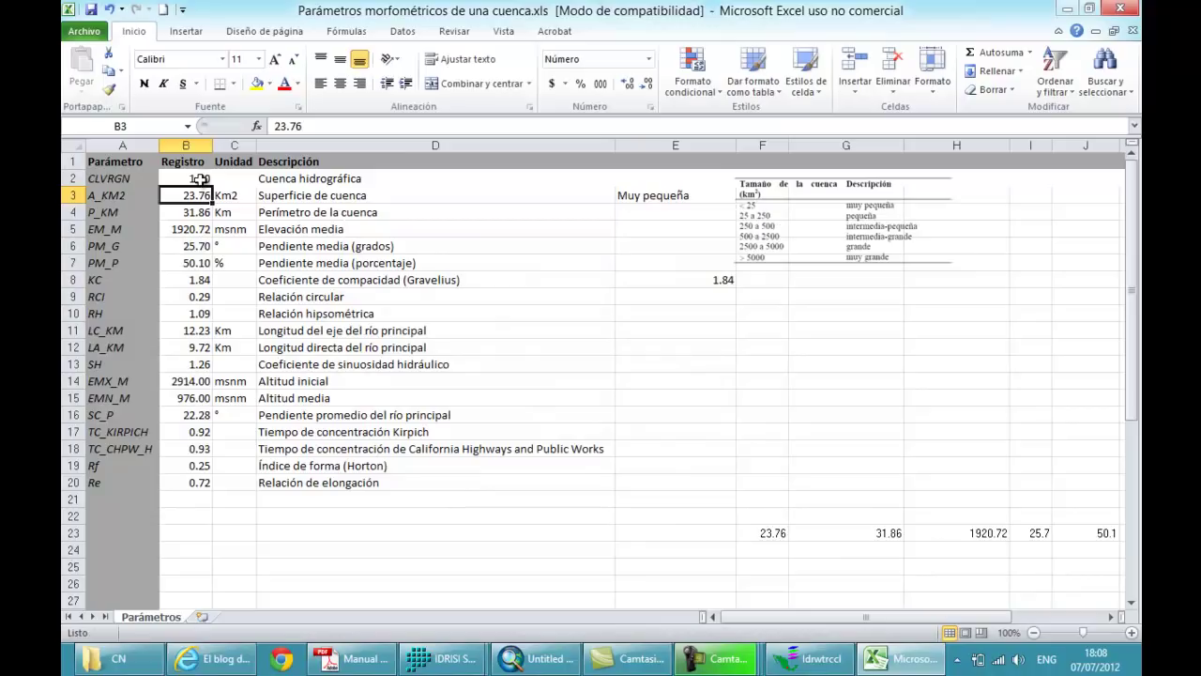
Step: Clear the auxiliary copied values from row 23 of the Parámetros sheet
{"action": "left_click", "coordinate": [73, 532]}
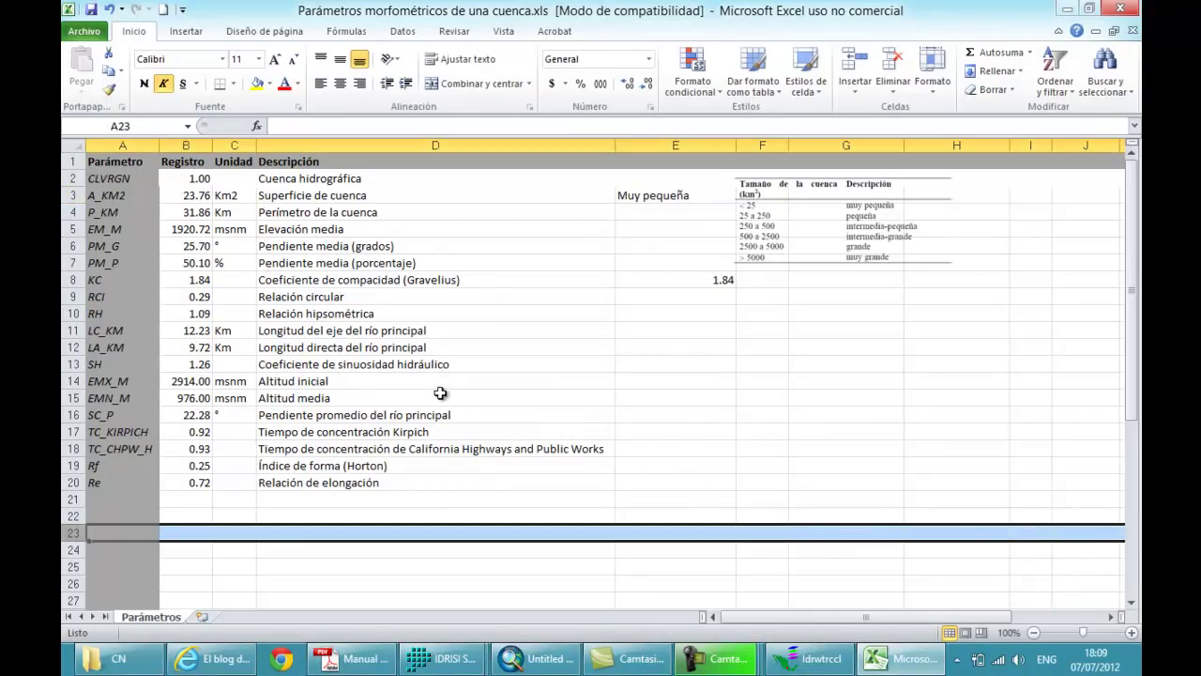
{"action": "key", "text": "ctrl+z"}
{"action": "left_click", "coordinate": [300, 196]}
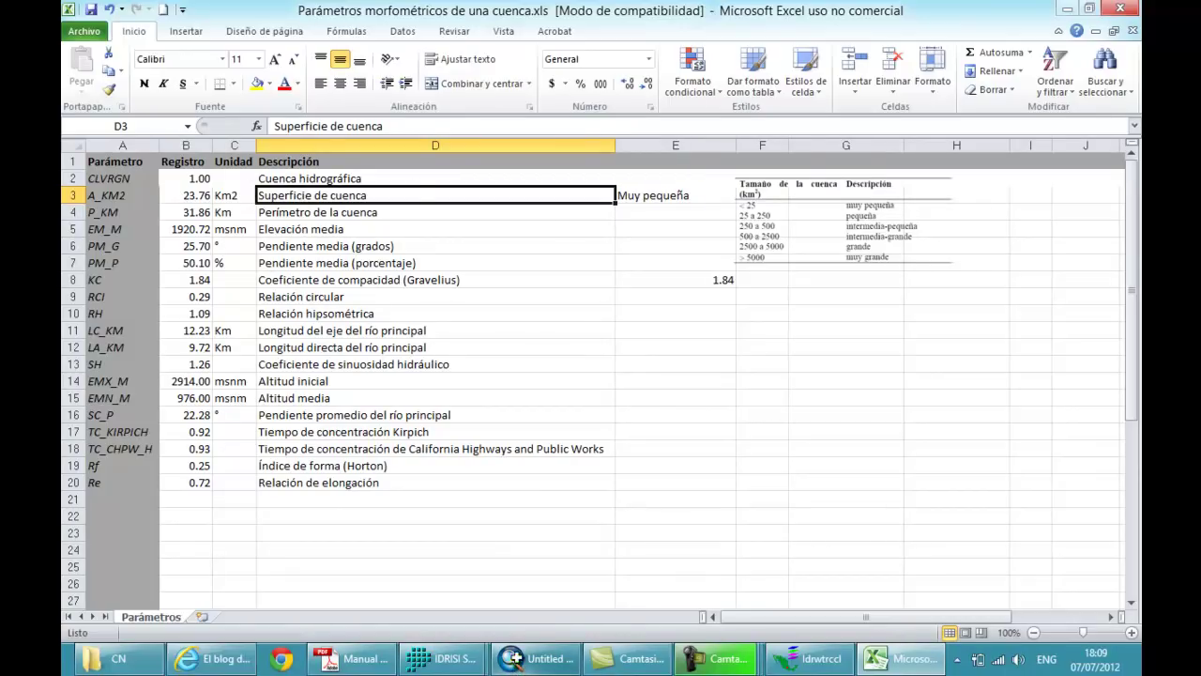
Step: Check Shape_Length in ArcMap's RasterT_Watersh1 table, and set the P_KM perimeter in Excel's cell B4 to 24.6
{"action": "left_click", "coordinate": [520, 662]}
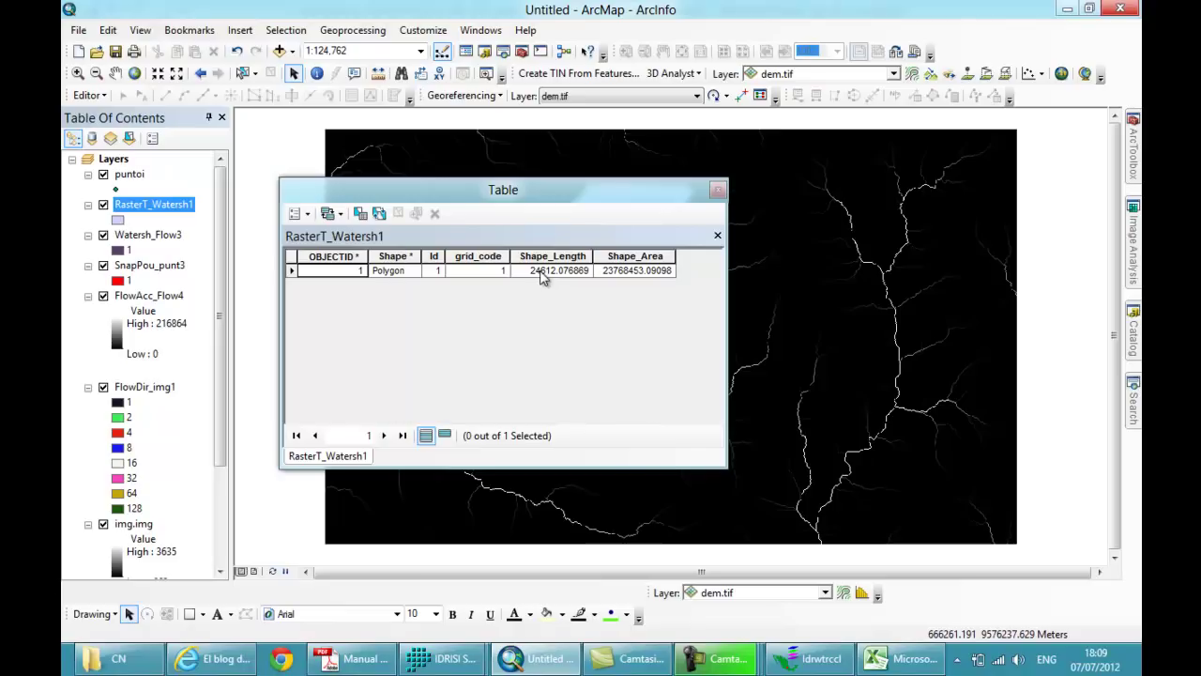
{"action": "left_click", "coordinate": [899, 659]}
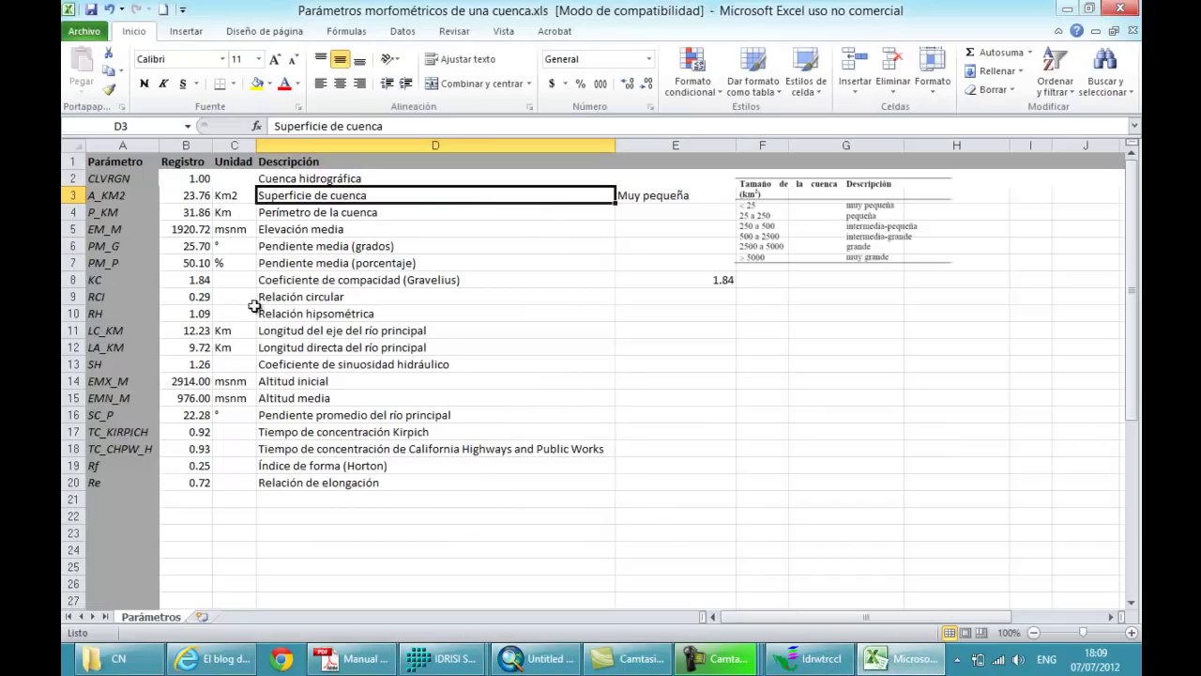
{"action": "left_click", "coordinate": [185, 214]}
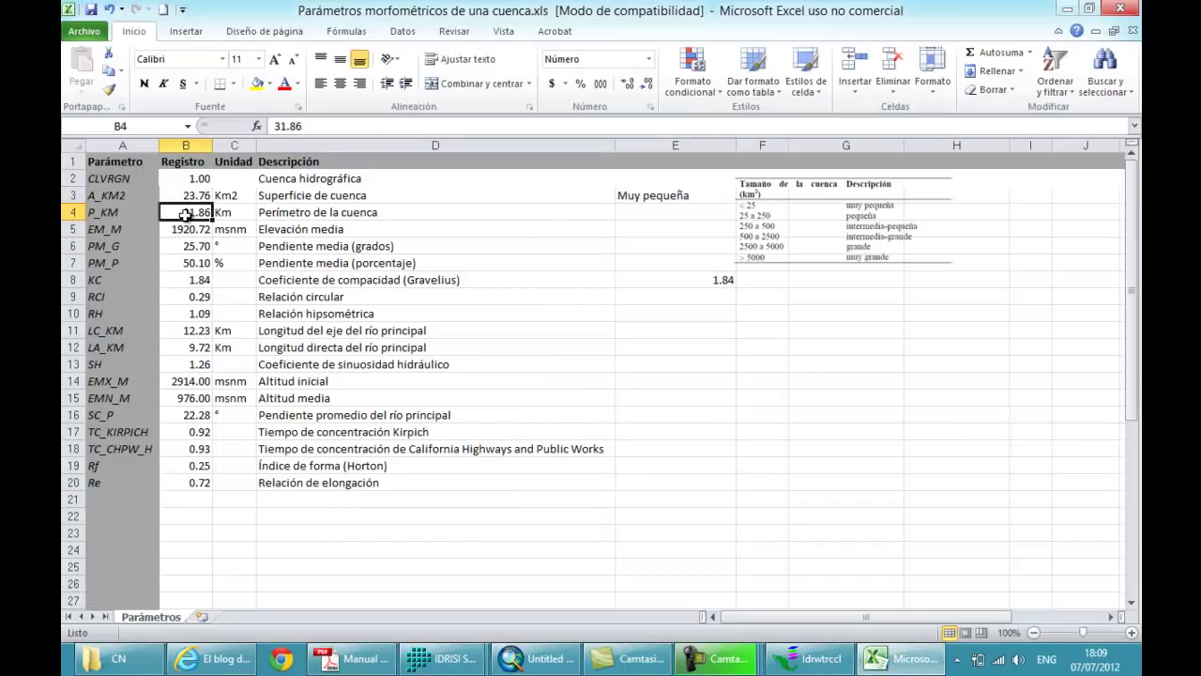
{"action": "type", "text": "24.6"}
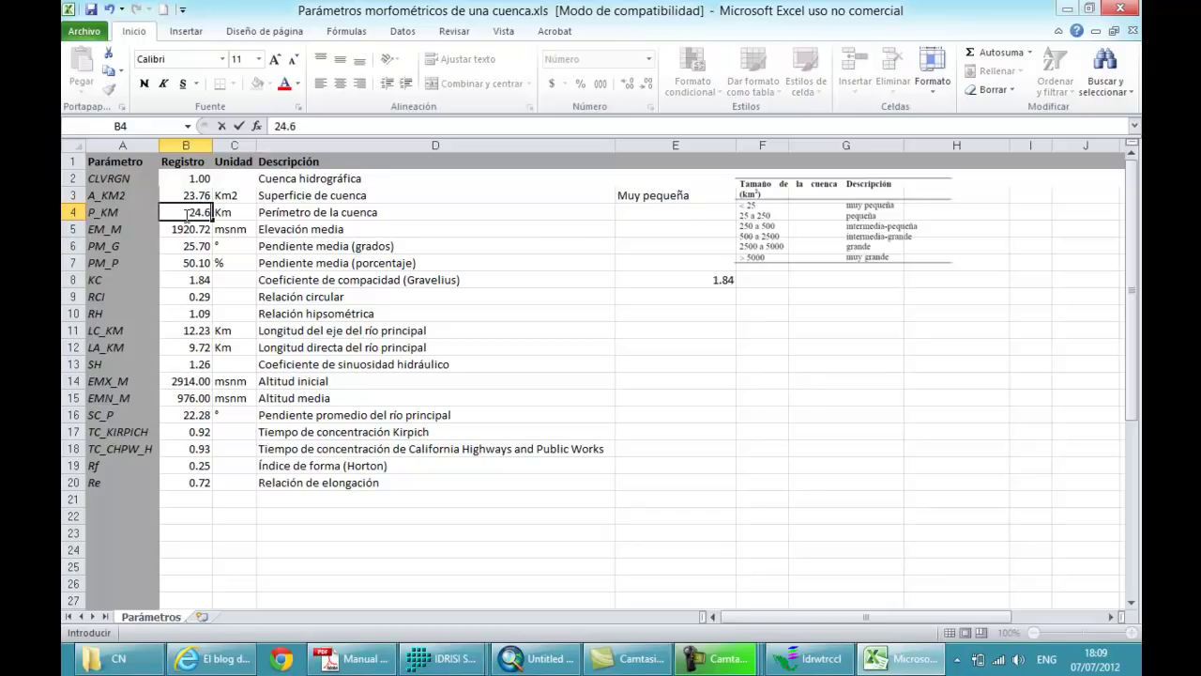
{"action": "key", "text": "Return"}
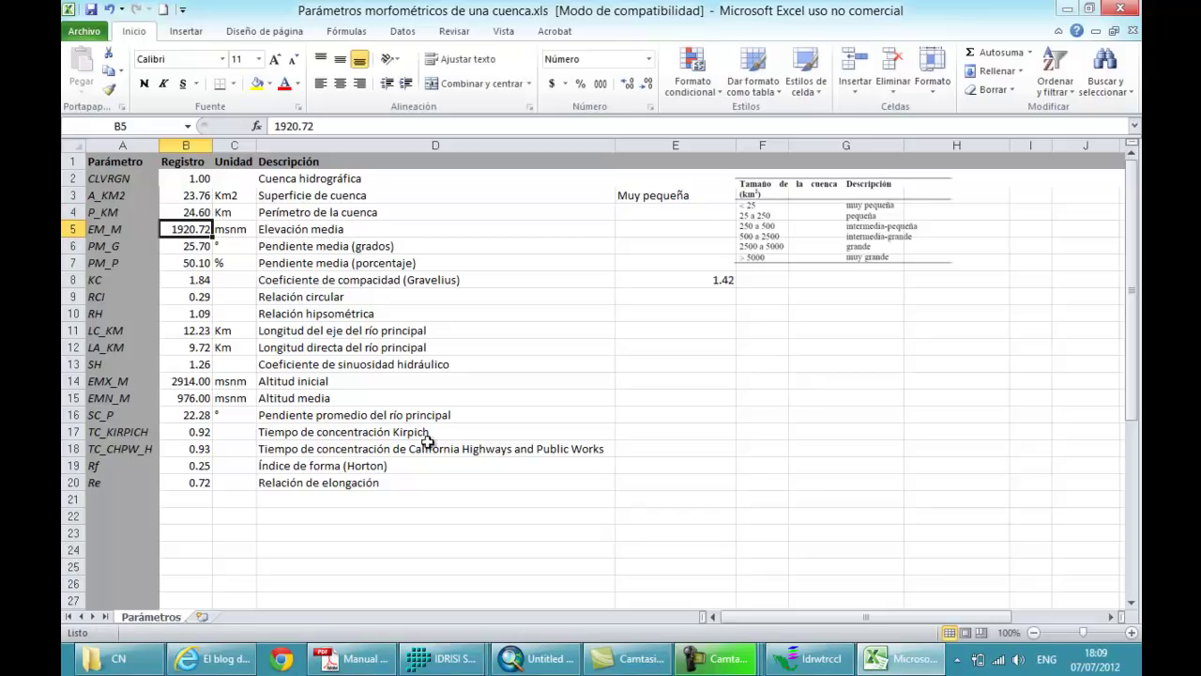
Step: Switch to Manual Manejo Cuencas 2007a.pdf in Adobe Acrobat and browse from its first page
{"action": "left_click", "coordinate": [356, 658]}
{"action": "left_click_drag", "start_coordinate": [1136, 193], "coordinate": [1136, 128]}
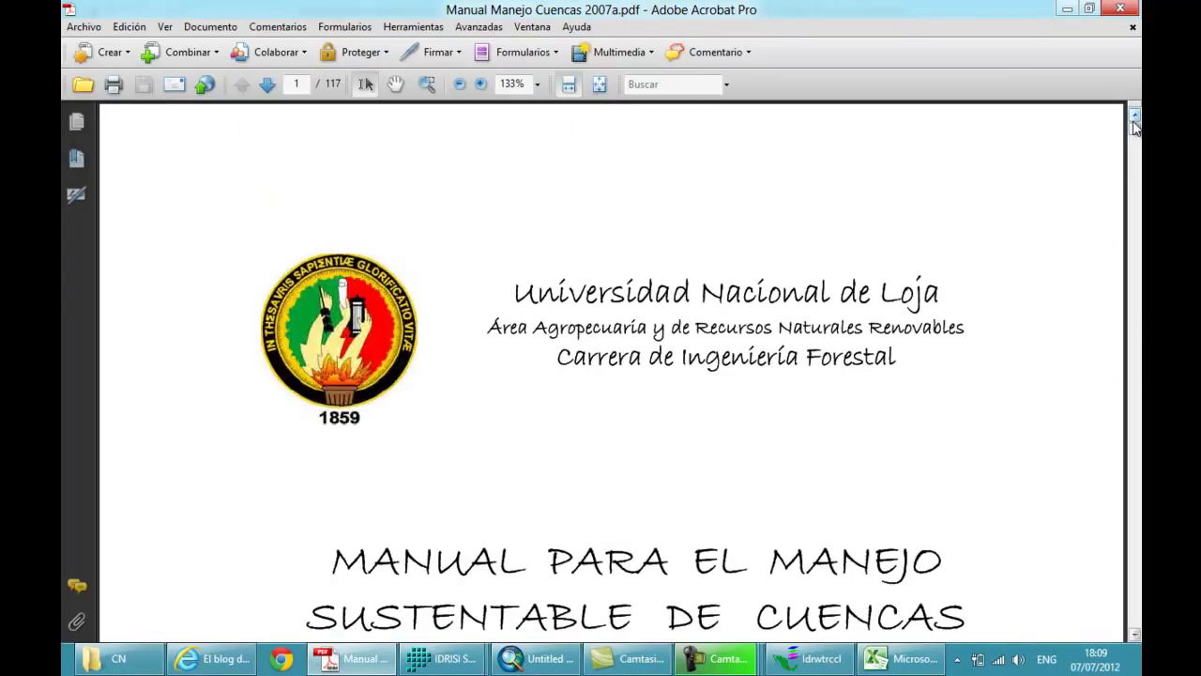